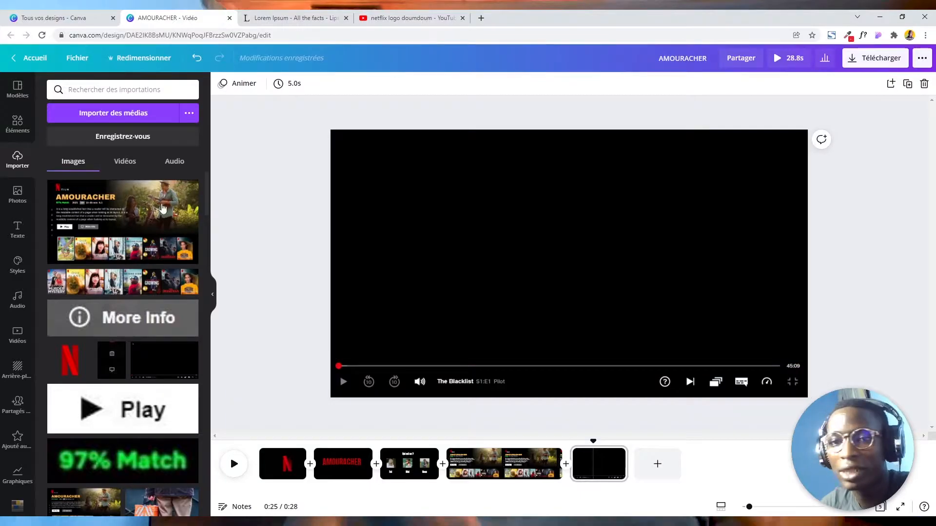
{"action": "left_click", "coordinate": [18, 125]}
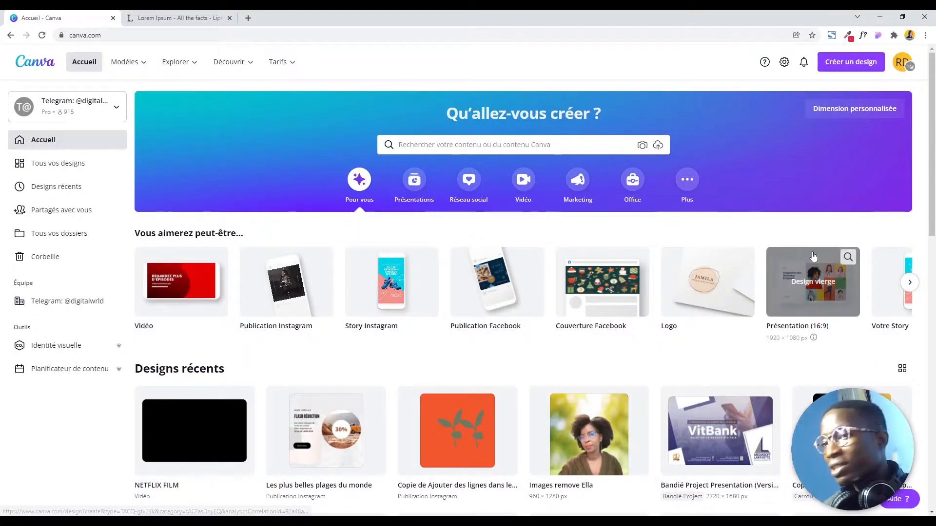
{"action": "scroll", "coordinate": [524, 322], "scroll_direction": "down", "scroll_amount": 3}
{"action": "scroll", "coordinate": [524, 322], "scroll_direction": "up", "scroll_amount": 3}
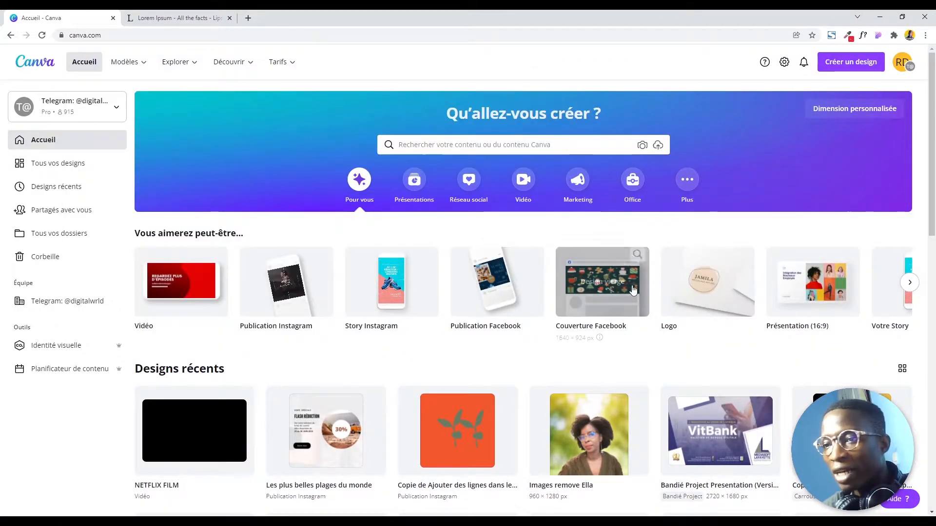
- Search the design types for "presentation" and create a blank Présentation (16:9) design at 1920 × 1080 px
{"action": "left_click", "coordinate": [529, 144]}
{"action": "type", "text": "presentation"}
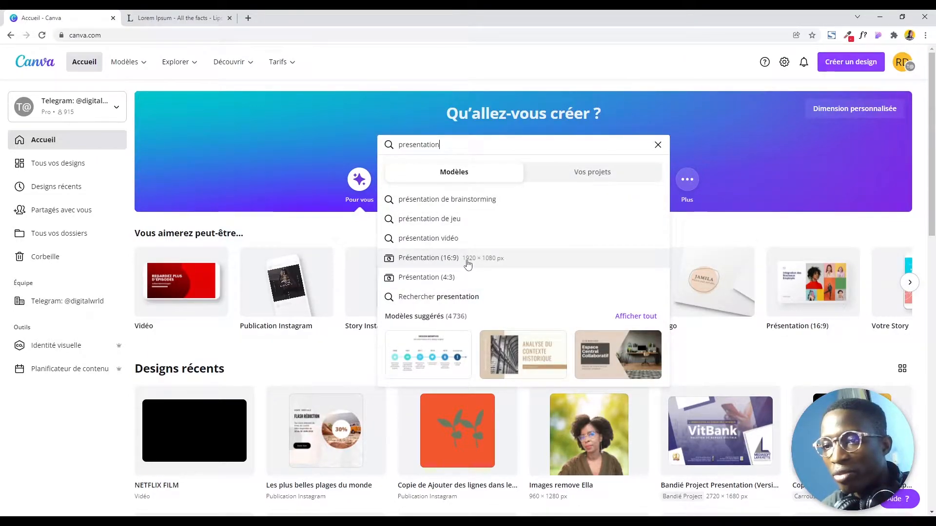
{"action": "left_click", "coordinate": [504, 269]}
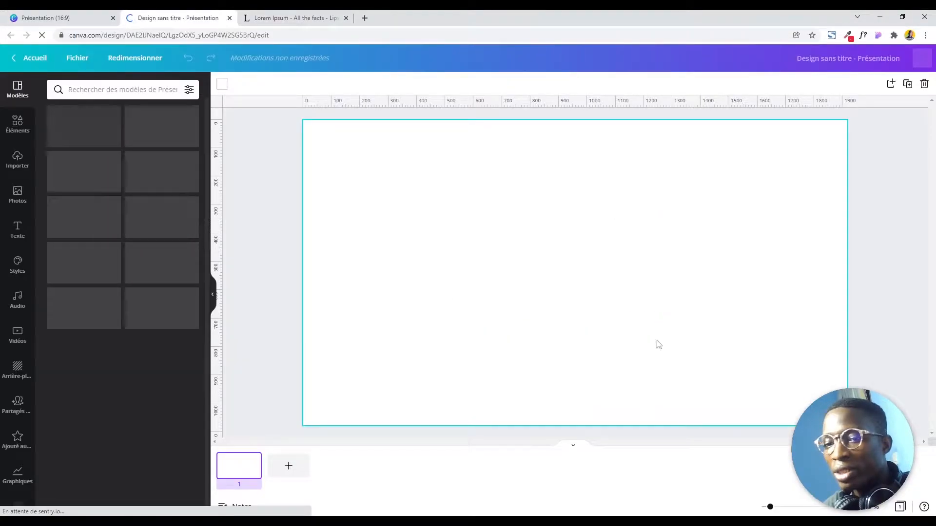
- Return to the home page and create a blank Vidéo design from the video category
{"action": "left_click", "coordinate": [62, 16]}
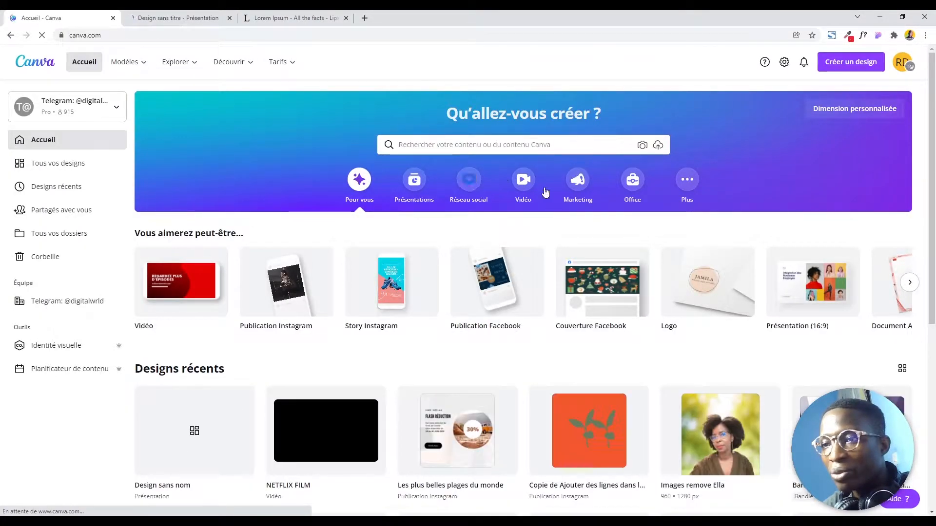
{"action": "left_click", "coordinate": [518, 180]}
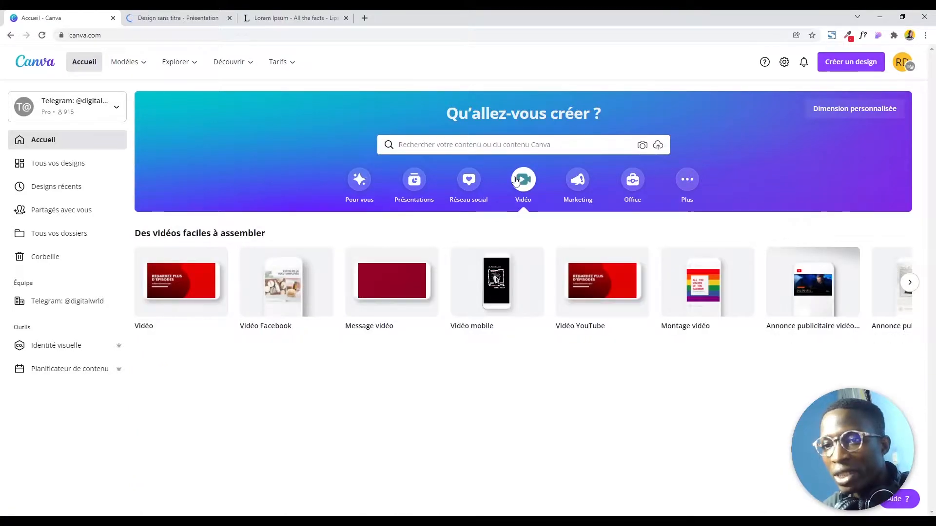
{"action": "mouse_move", "coordinate": [175, 302]}
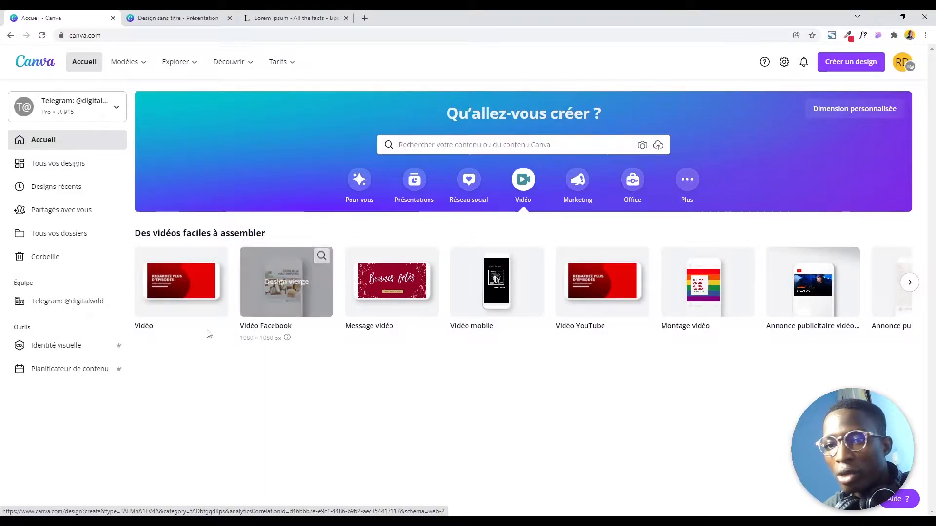
{"action": "left_click", "coordinate": [173, 285]}
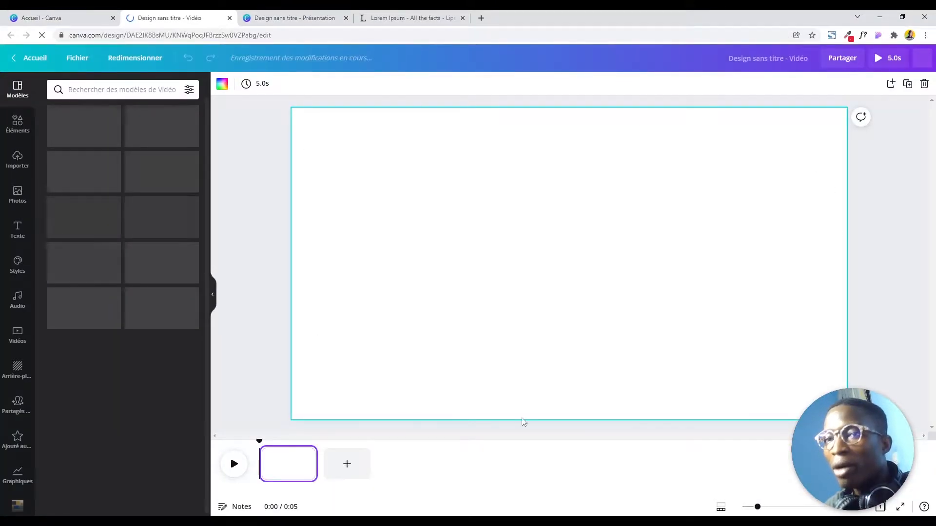
- Compare the blank presentation's editor with the video design's timeline, scrubbing the playhead to the end of the video page
{"action": "left_click", "coordinate": [311, 15]}
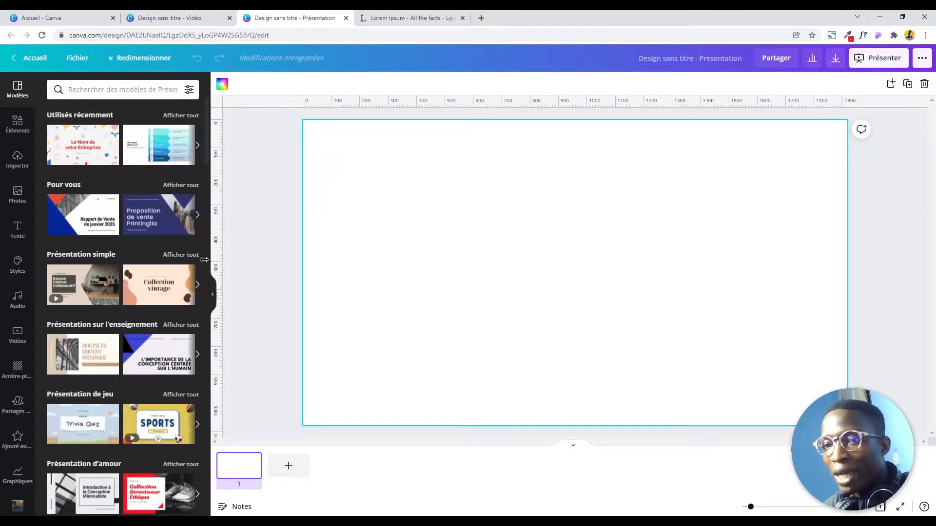
{"action": "left_click", "coordinate": [202, 14]}
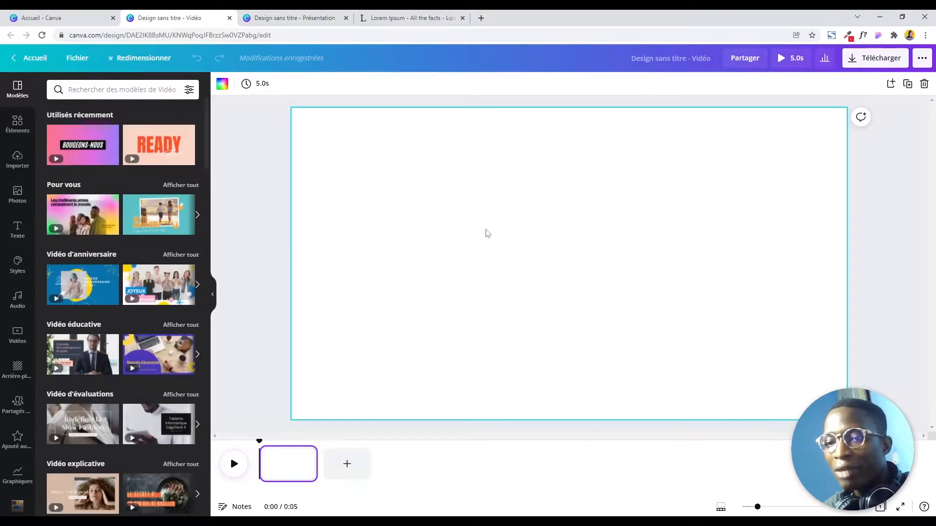
{"action": "left_click", "coordinate": [315, 17]}
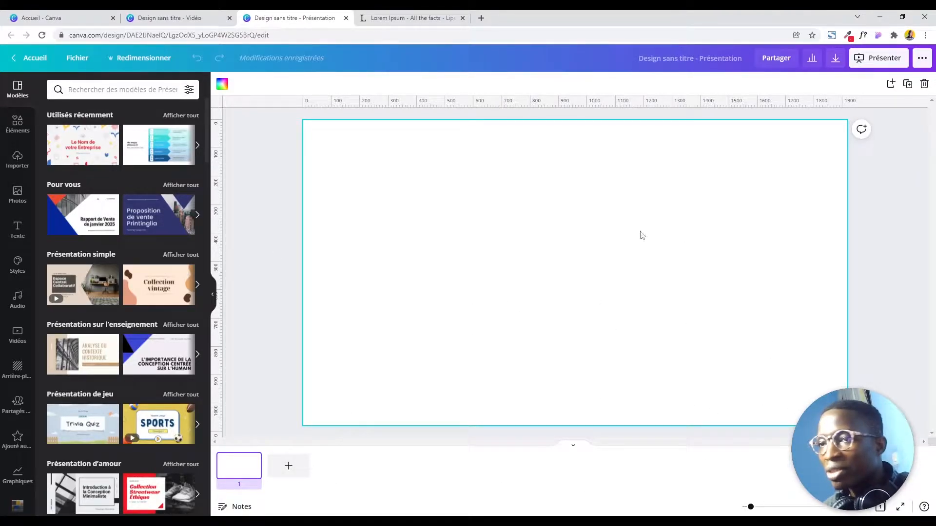
{"action": "left_click", "coordinate": [176, 15]}
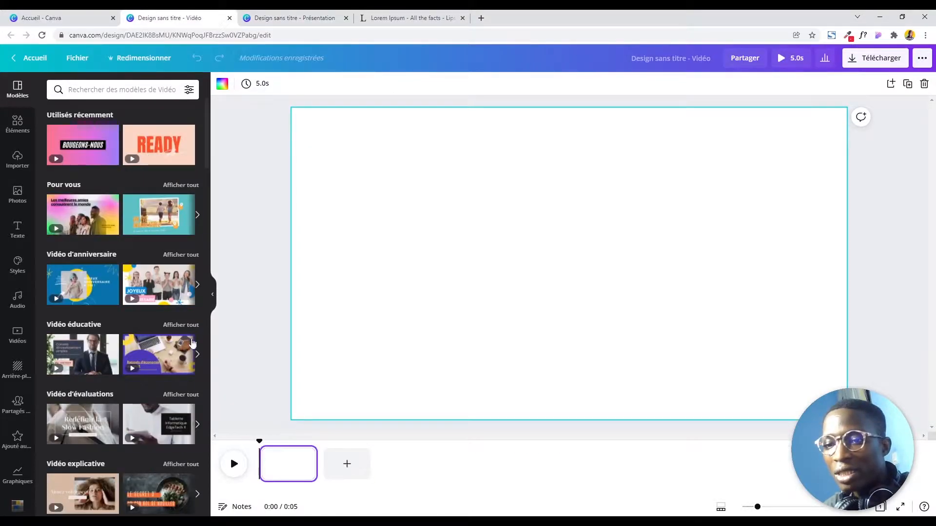
{"action": "left_click_drag", "start_coordinate": [259, 441], "coordinate": [326, 453]}
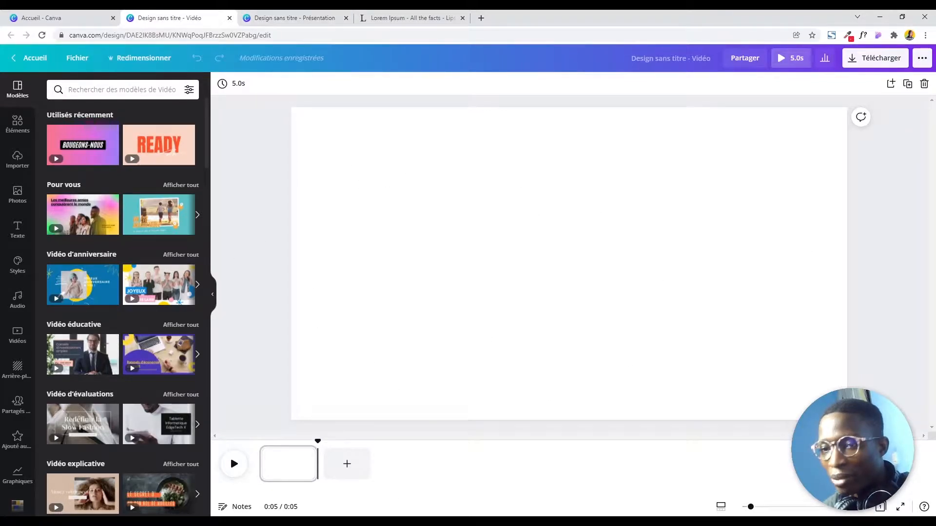
- Open YouTube in a new browser tab and search for "netflix logo doumdoum"
{"action": "mouse_move", "coordinate": [490, 521]}
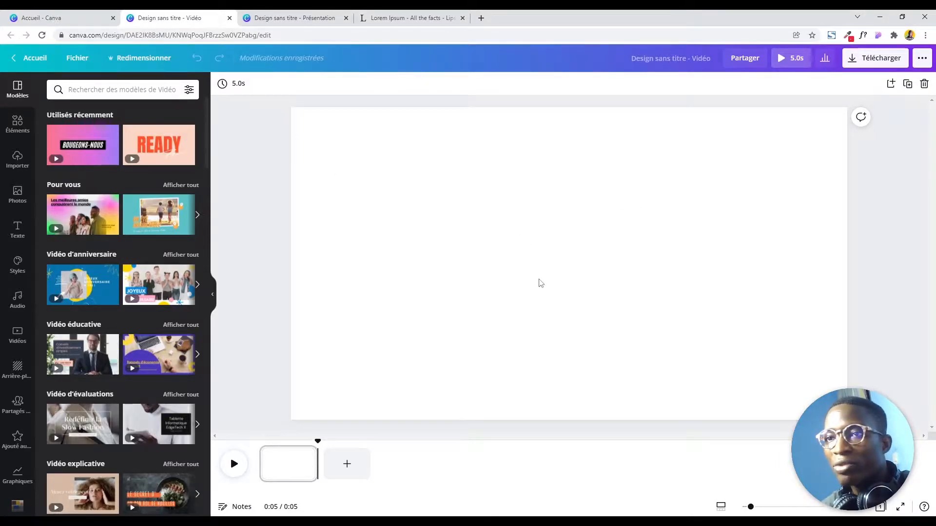
{"action": "left_click", "coordinate": [480, 24]}
{"action": "type", "text": "you"}
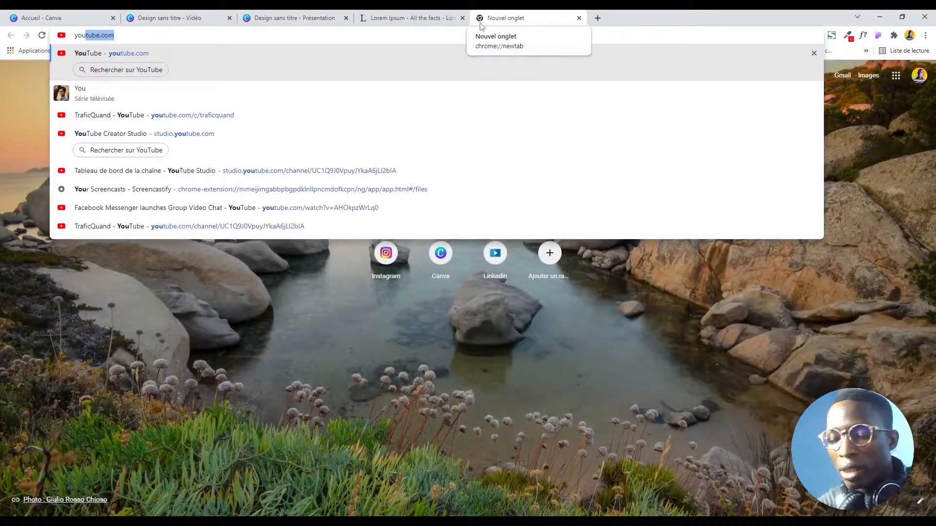
{"action": "key", "text": "Return"}
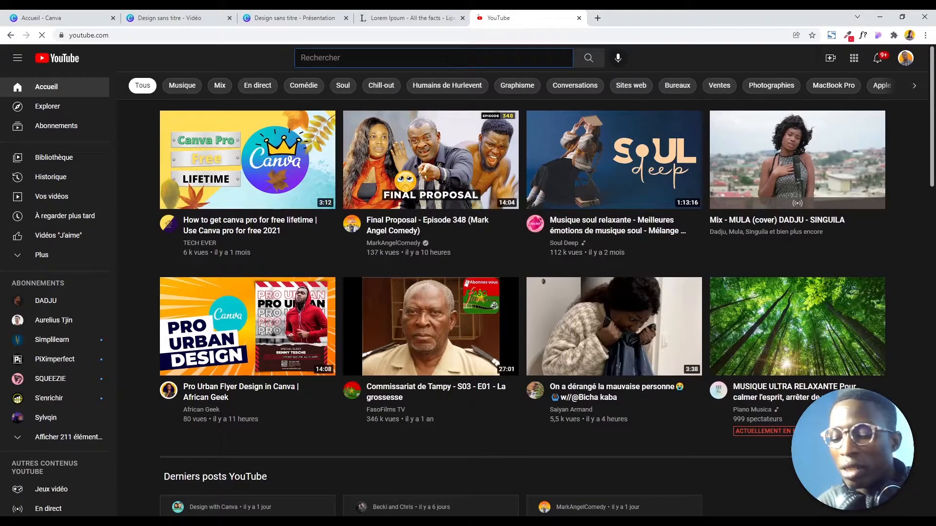
{"action": "type", "text": "netflix logo"}
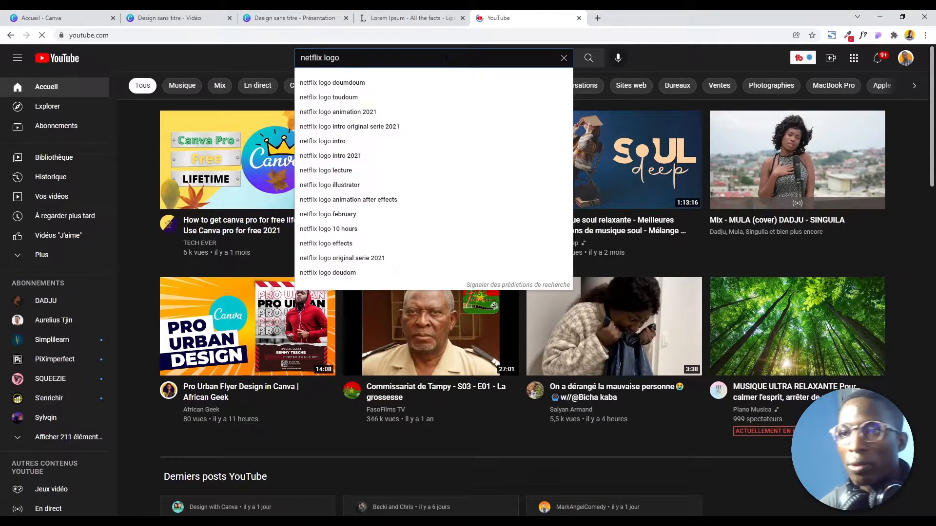
{"action": "left_click", "coordinate": [363, 86]}
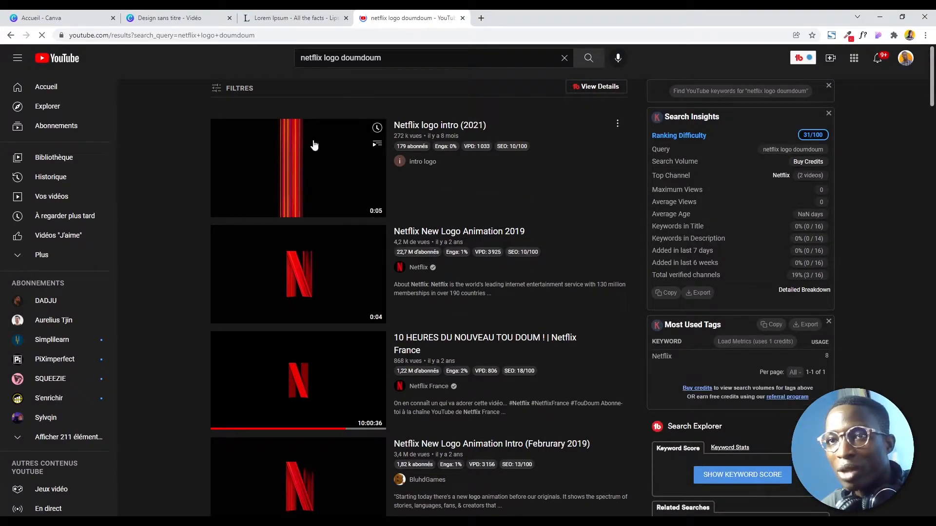
- Return to the blank video design and review the templates, the media files in the Téléchargements folder and the uploaded images
{"action": "left_click", "coordinate": [168, 13]}
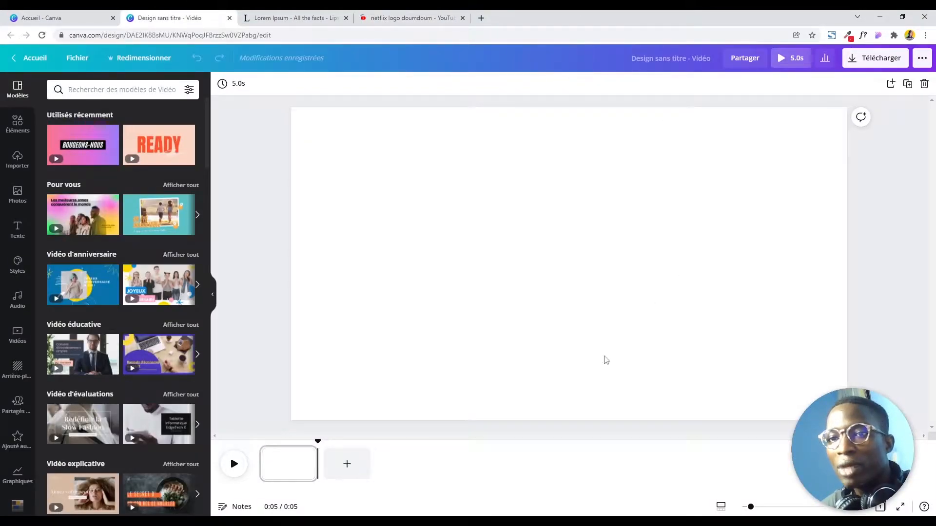
{"action": "scroll", "coordinate": [232, 324], "scroll_direction": "down", "scroll_amount": 5}
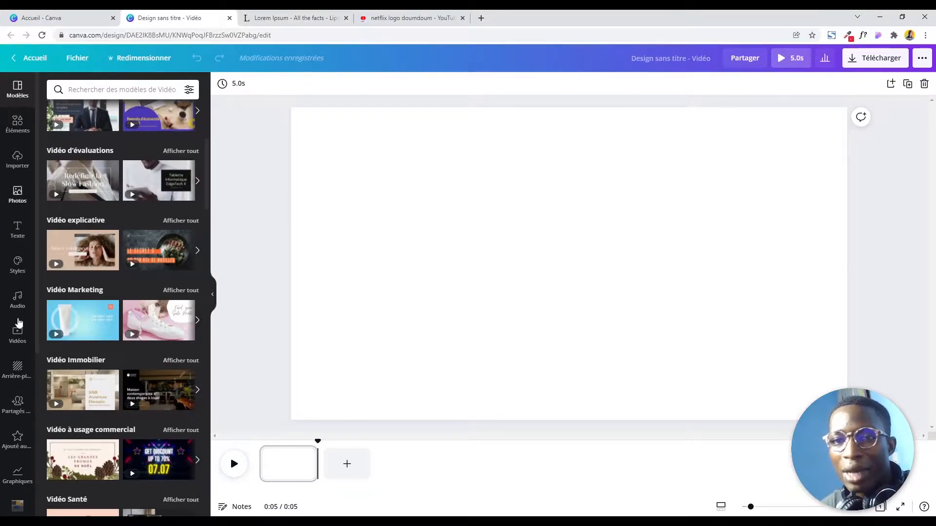
{"action": "left_click", "coordinate": [18, 160]}
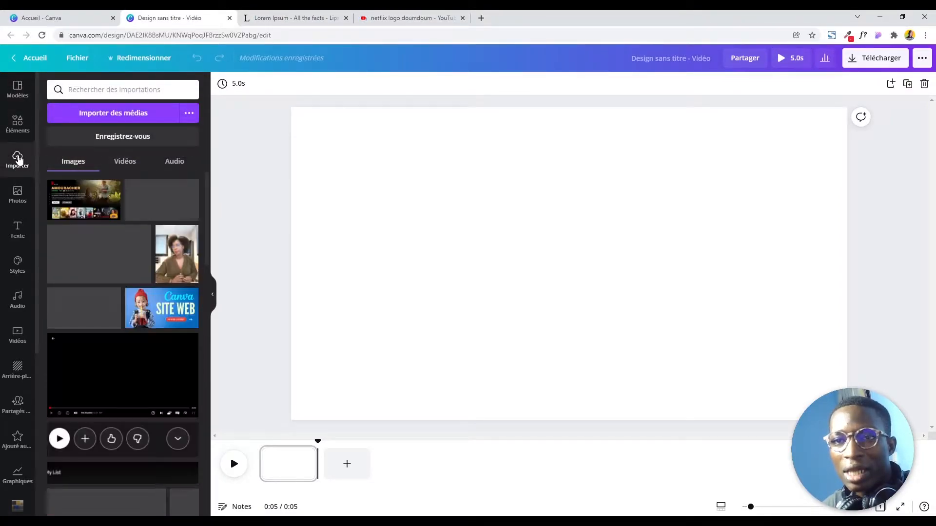
{"action": "left_click", "coordinate": [117, 117]}
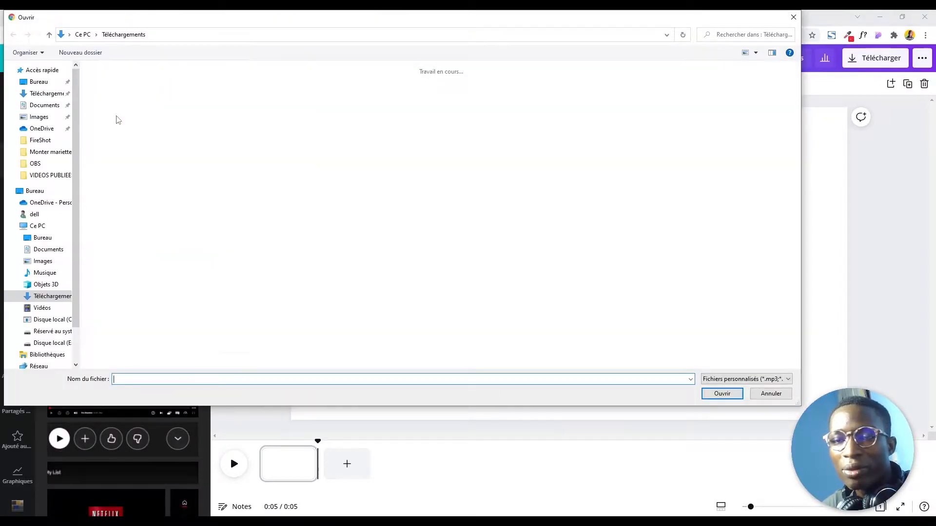
{"action": "scroll", "coordinate": [410, 224], "scroll_direction": "down", "scroll_amount": 3}
{"action": "scroll", "coordinate": [546, 209], "scroll_direction": "up", "scroll_amount": 7}
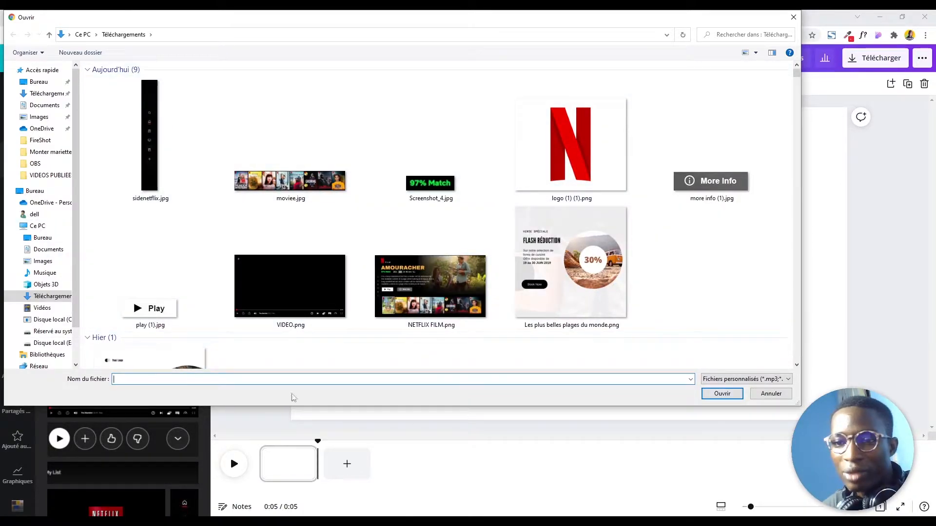
{"action": "left_click", "coordinate": [770, 394]}
{"action": "scroll", "coordinate": [140, 298], "scroll_direction": "down", "scroll_amount": 2}
{"action": "scroll", "coordinate": [141, 298], "scroll_direction": "down", "scroll_amount": 15}
{"action": "scroll", "coordinate": [141, 299], "scroll_direction": "up", "scroll_amount": 12}
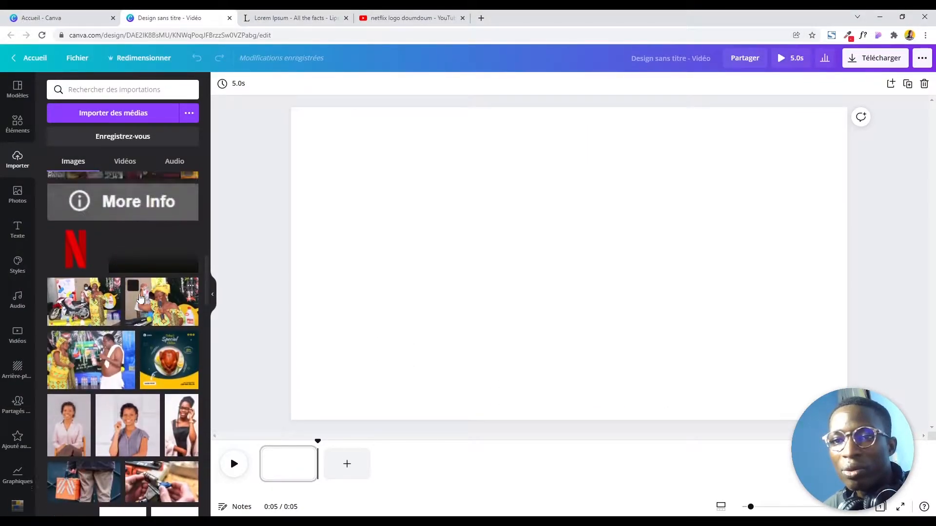
{"action": "scroll", "coordinate": [141, 299], "scroll_direction": "up", "scroll_amount": 5}
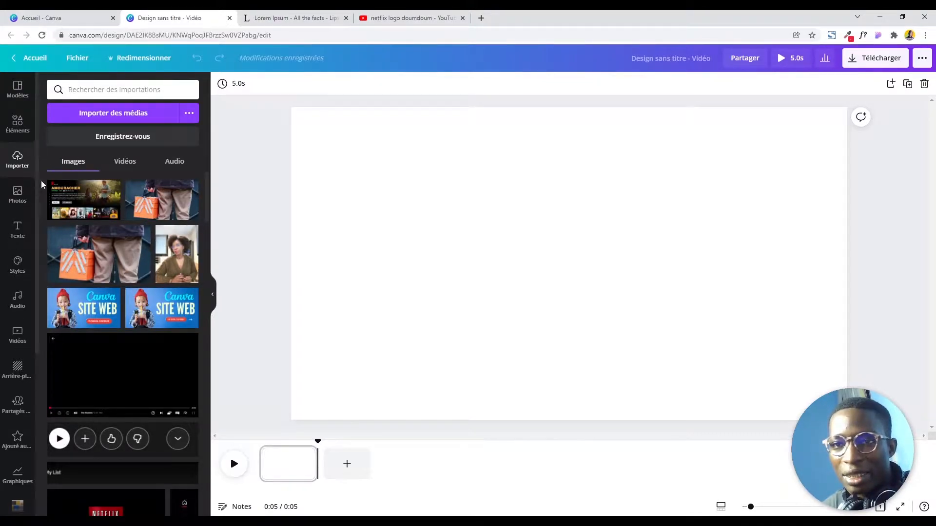
- Place the uploaded 4.0s Netflix logo video on the blank page twice and delete the first copy
{"action": "left_click", "coordinate": [118, 163]}
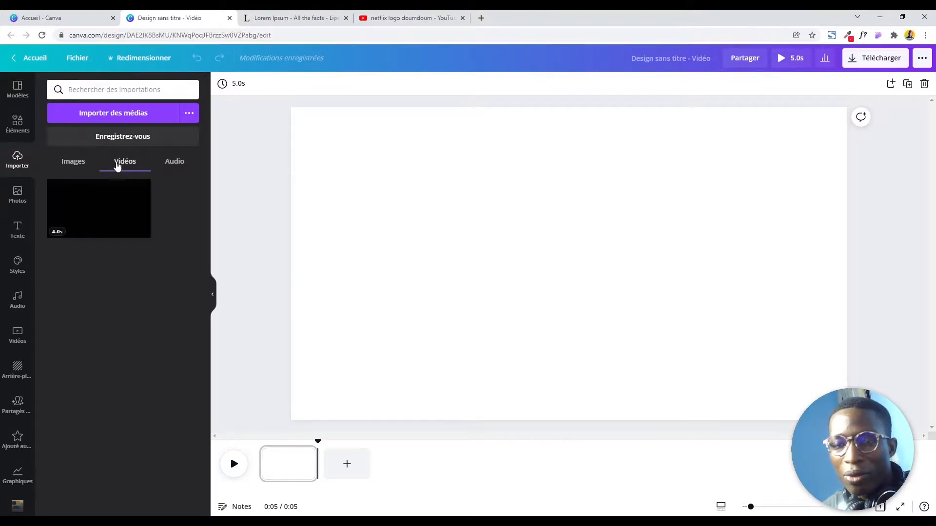
{"action": "left_click", "coordinate": [106, 222]}
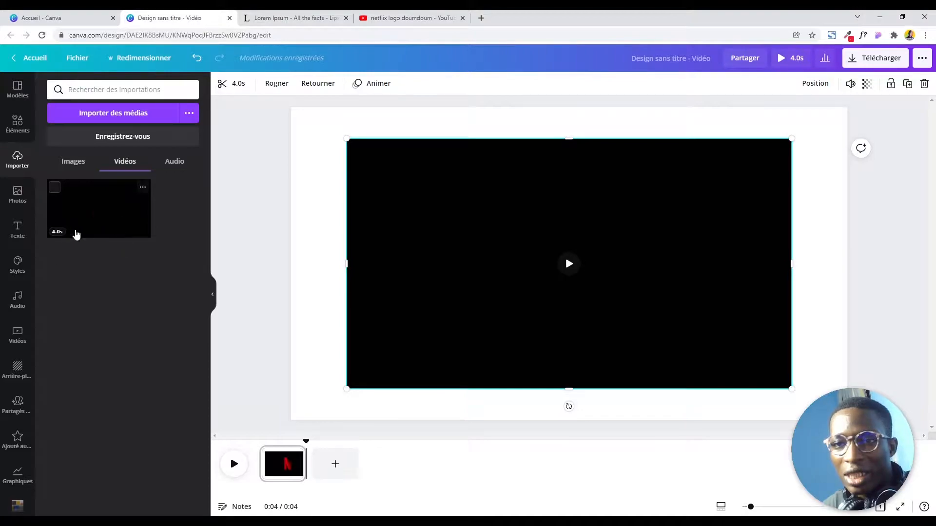
{"action": "left_click_drag", "start_coordinate": [102, 210], "coordinate": [578, 273]}
{"action": "left_click", "coordinate": [406, 185]}
{"action": "key", "text": "Delete"}
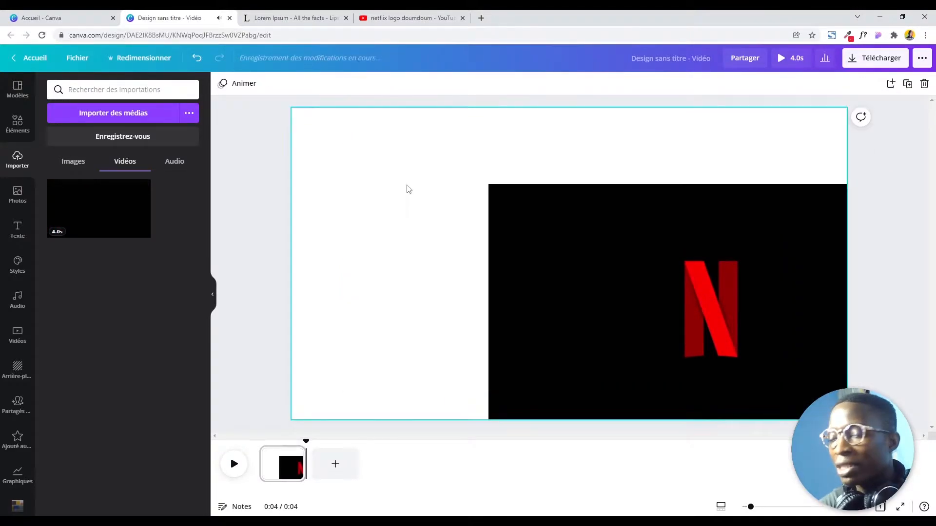
- Align the Netflix logo video with the page's left edge and enlarge it to fill the whole page
{"action": "left_click_drag", "start_coordinate": [551, 249], "coordinate": [404, 183]}
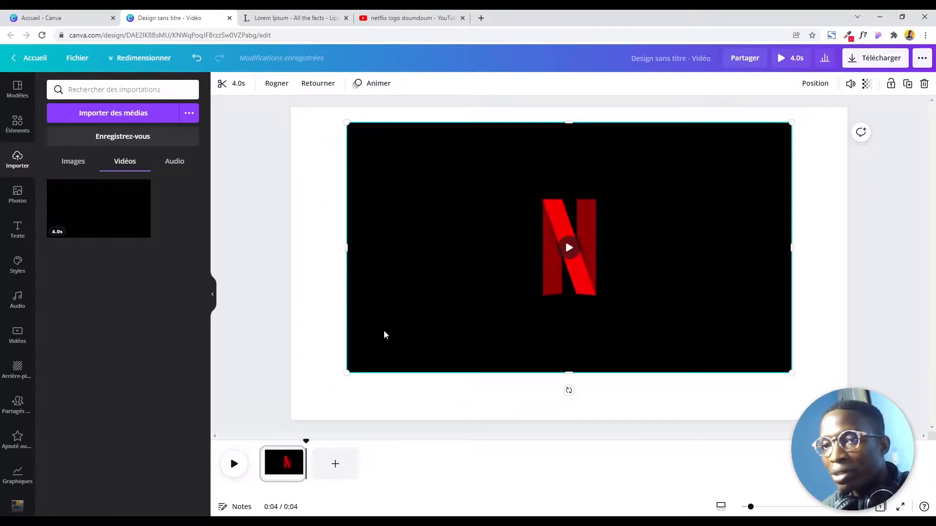
{"action": "left_click_drag", "start_coordinate": [436, 264], "coordinate": [380, 267]}
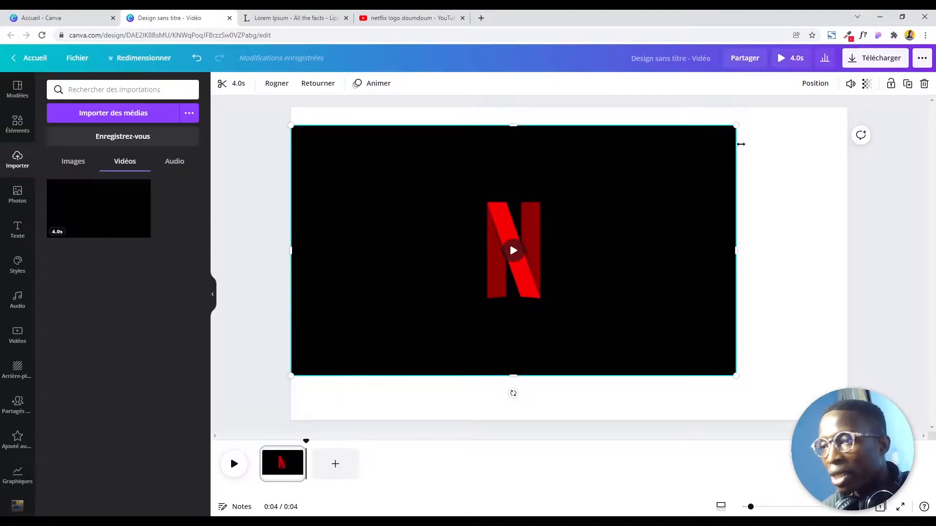
{"action": "left_click_drag", "start_coordinate": [736, 376], "coordinate": [815, 420]}
{"action": "left_click_drag", "start_coordinate": [814, 126], "coordinate": [853, 119]}
{"action": "left_click", "coordinate": [408, 168]}
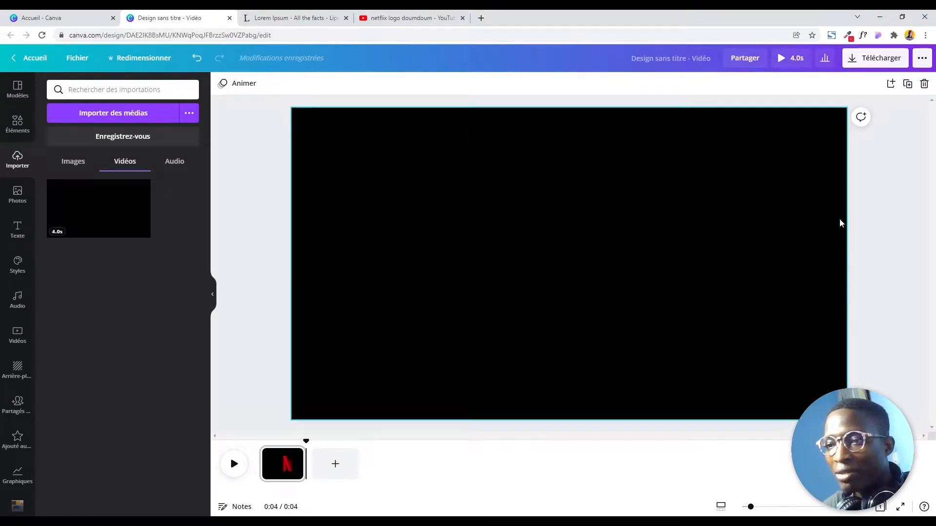
- Move the playhead to 0.0s and play the Netflix logo intro as a preview
{"action": "left_click_drag", "start_coordinate": [305, 442], "coordinate": [256, 438]}
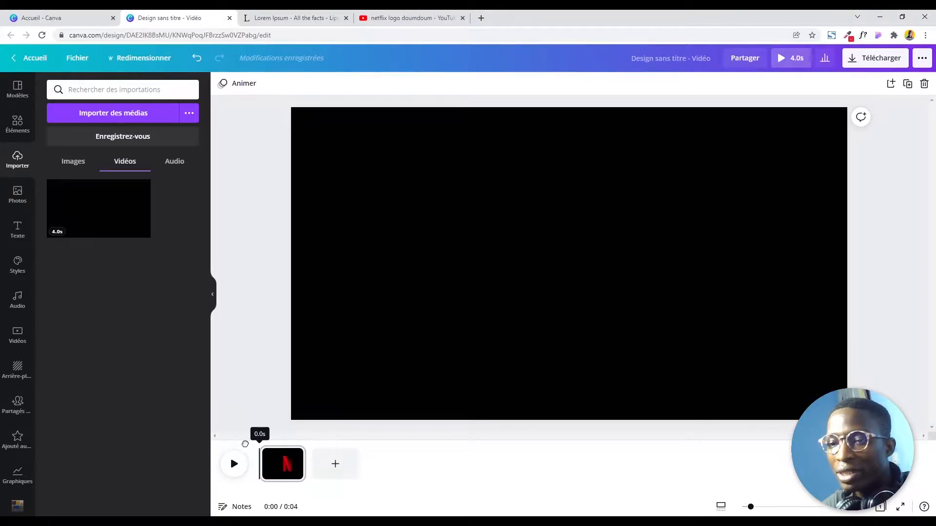
{"action": "left_click", "coordinate": [234, 465]}
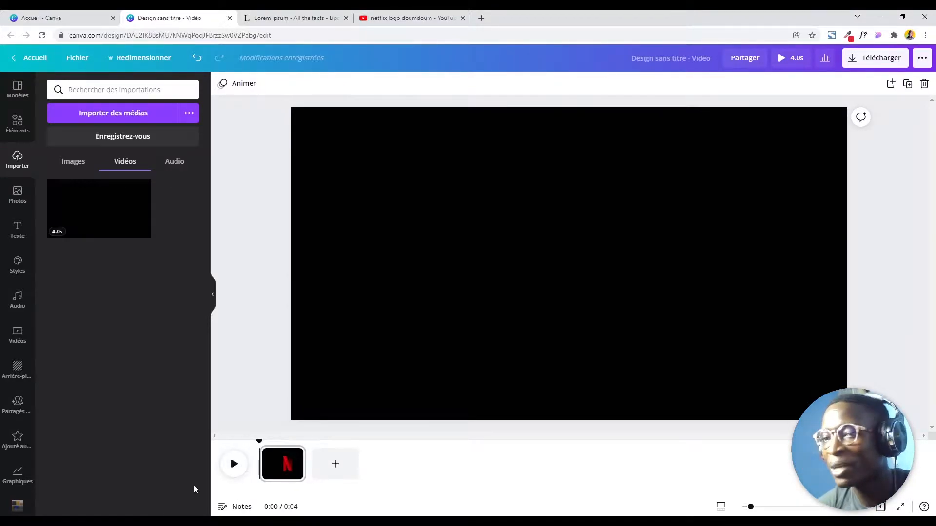
{"action": "left_click", "coordinate": [235, 472]}
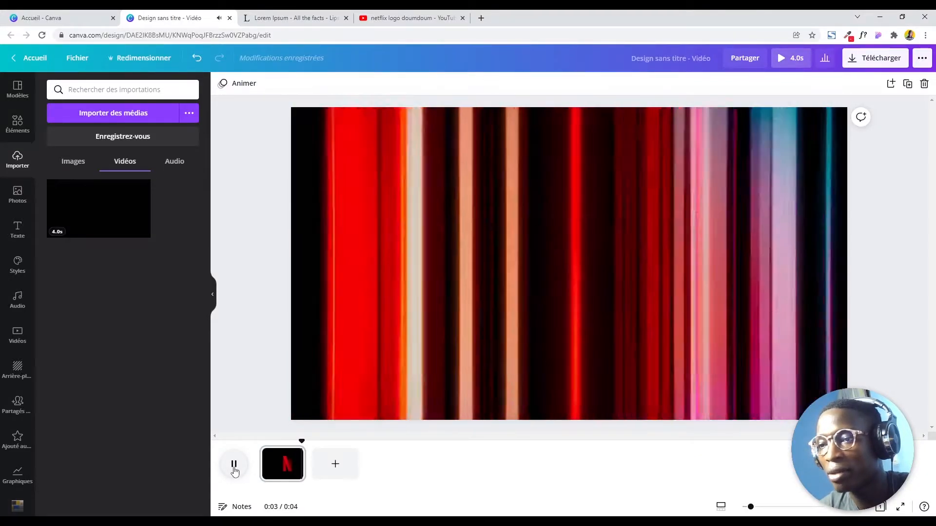
- Add a blank second page after the Netflix logo intro in the timeline
{"action": "left_click", "coordinate": [336, 475]}
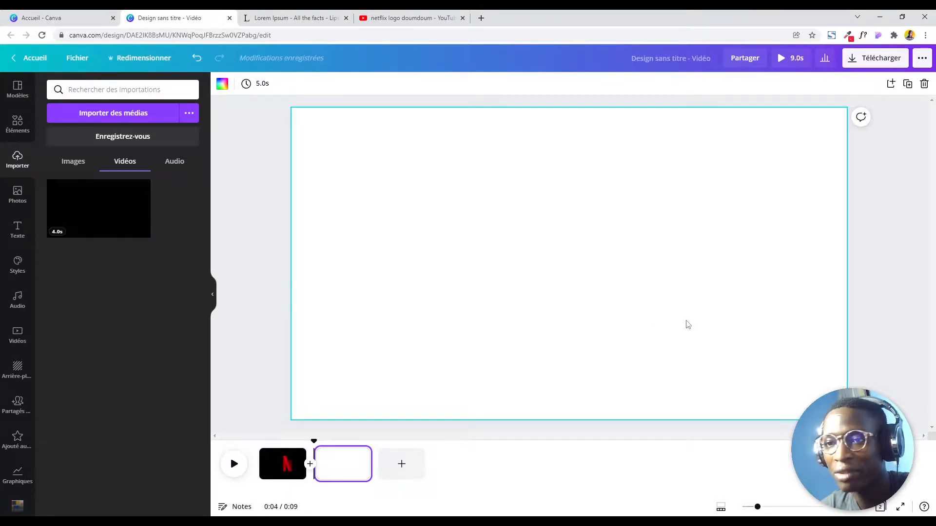
- Set the background colour of the blank second page to black
{"action": "left_click", "coordinate": [568, 263]}
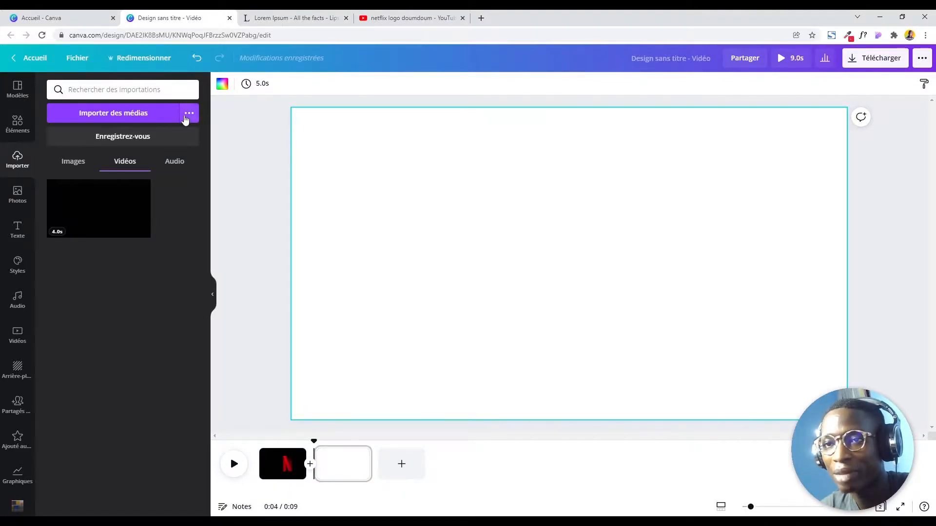
{"action": "left_click", "coordinate": [223, 86]}
{"action": "left_click", "coordinate": [57, 247]}
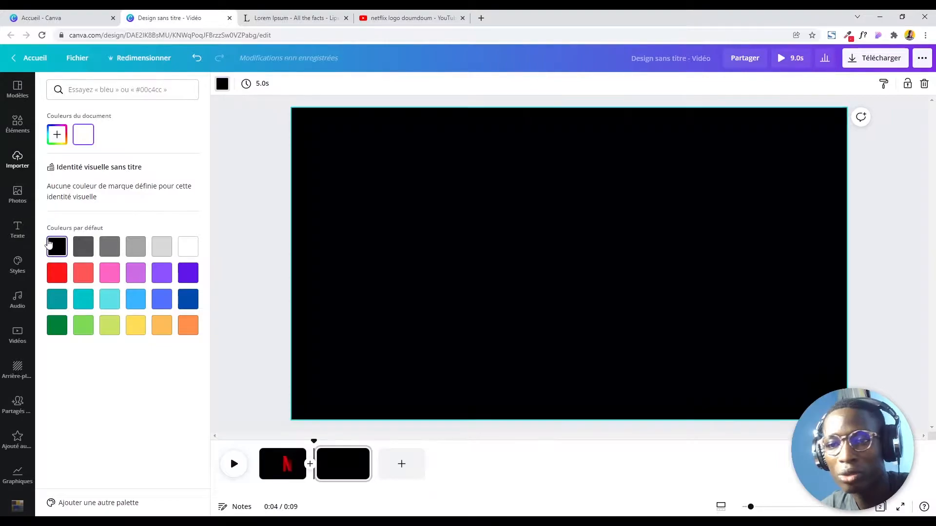
{"action": "left_click", "coordinate": [684, 265]}
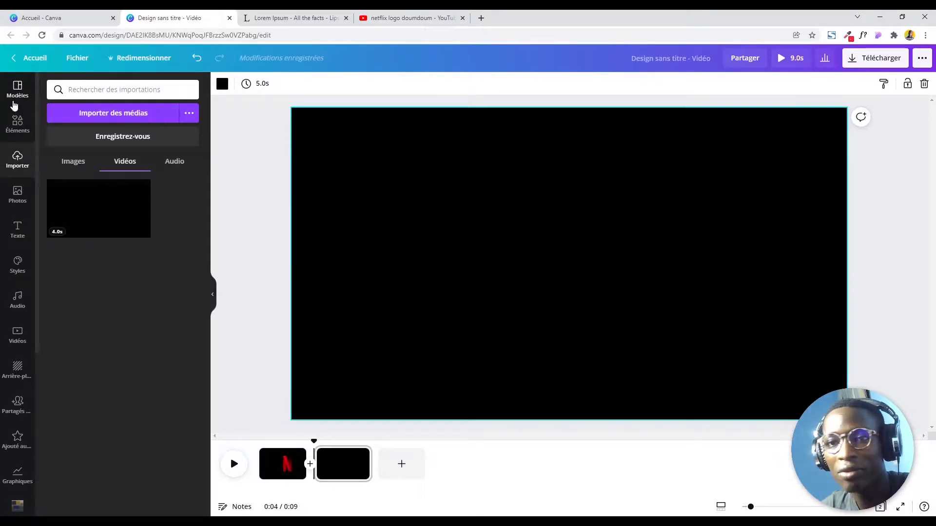
- Add a title text box to the black page and replace its text with "AMOURACHER"
{"action": "left_click", "coordinate": [19, 232]}
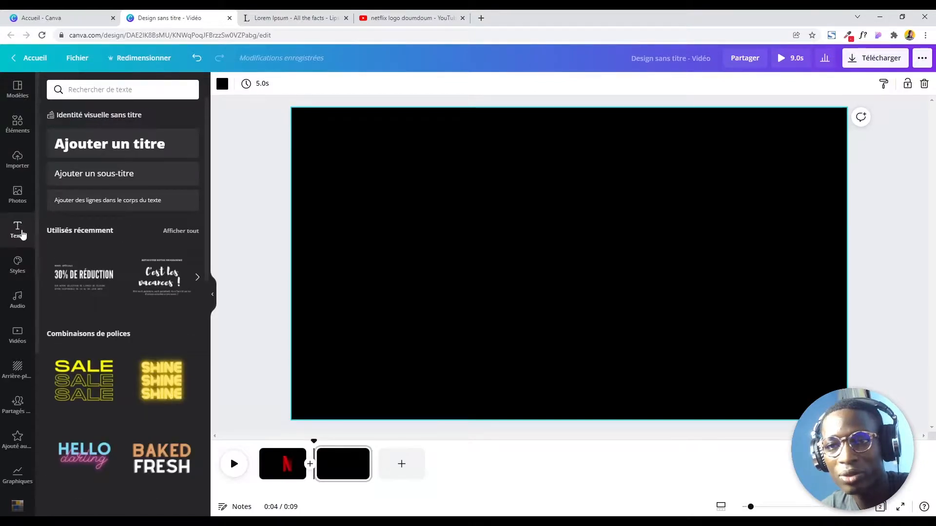
{"action": "left_click", "coordinate": [138, 151]}
{"action": "double_click", "coordinate": [601, 265]}
{"action": "key", "text": "ctrl+a"}
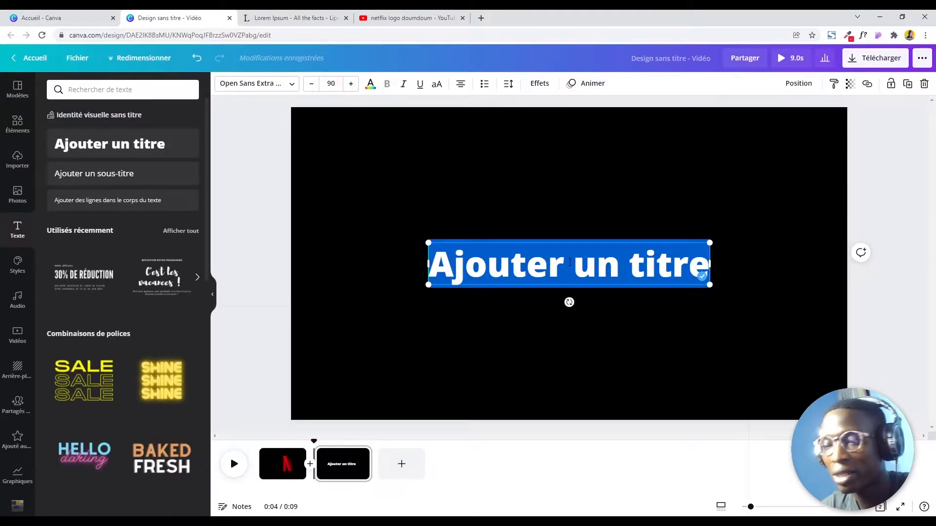
{"action": "type", "text": "AMOUR"}
{"action": "key", "text": "BackSpace"}
{"action": "type", "text": "RACHER"}
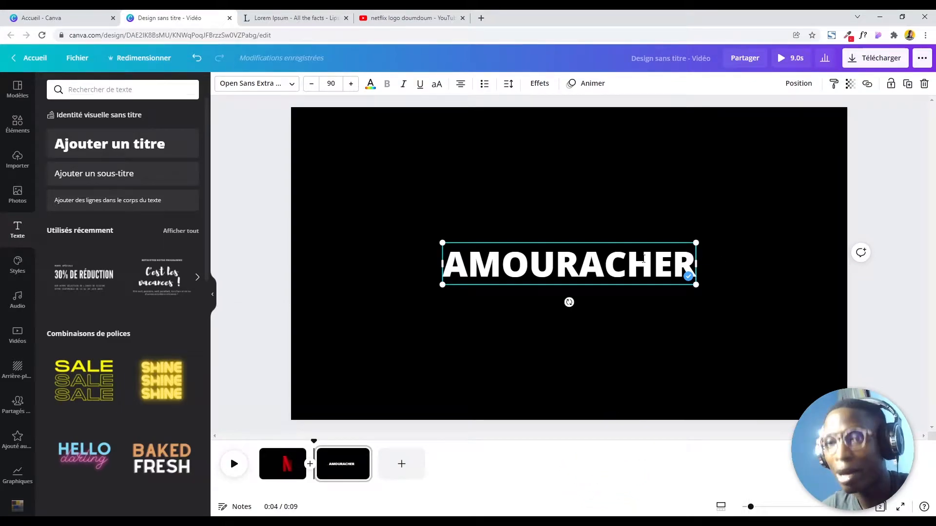
- Set the AMOURACHER title's font to Anton, enlarge it to size 222 and centre it horizontally slightly above the page's middle
{"action": "left_click", "coordinate": [261, 84]}
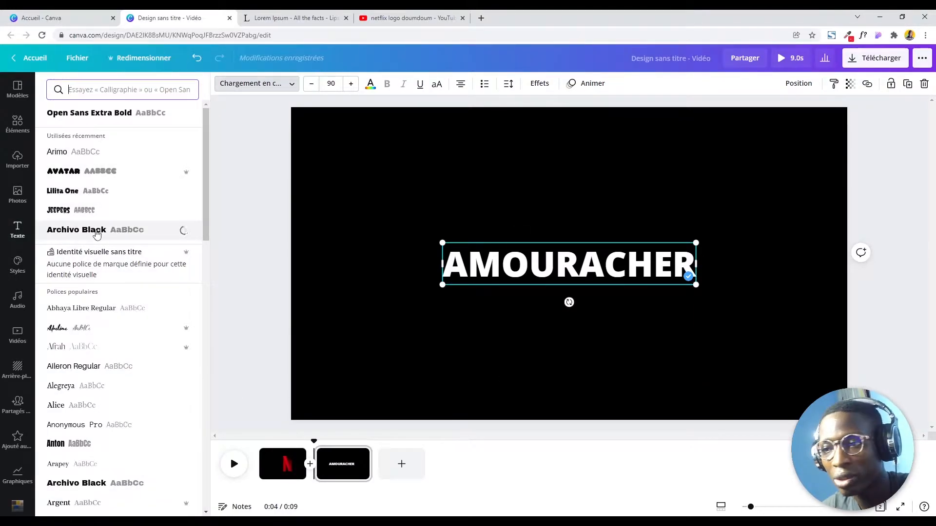
{"action": "scroll", "coordinate": [132, 274], "scroll_direction": "down", "scroll_amount": 5}
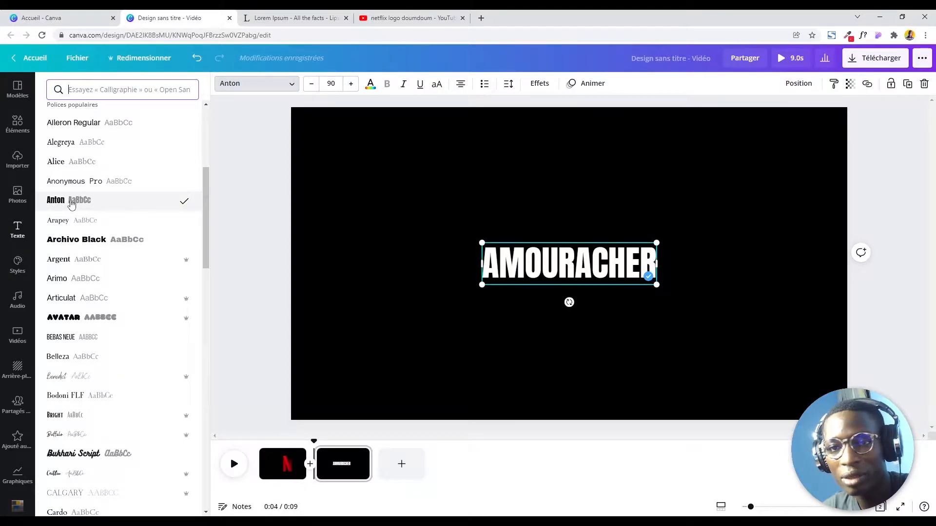
{"action": "left_click_drag", "start_coordinate": [477, 286], "coordinate": [351, 316]}
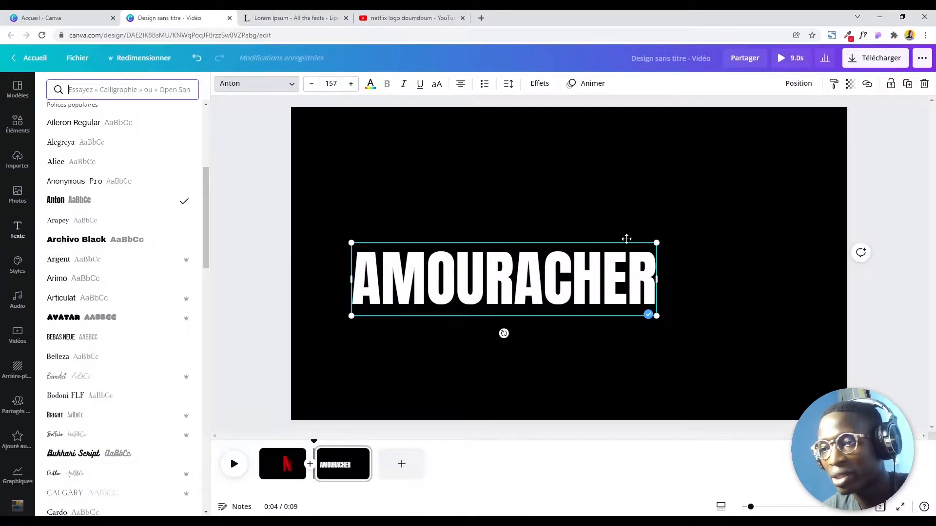
{"action": "left_click_drag", "start_coordinate": [657, 243], "coordinate": [784, 185]}
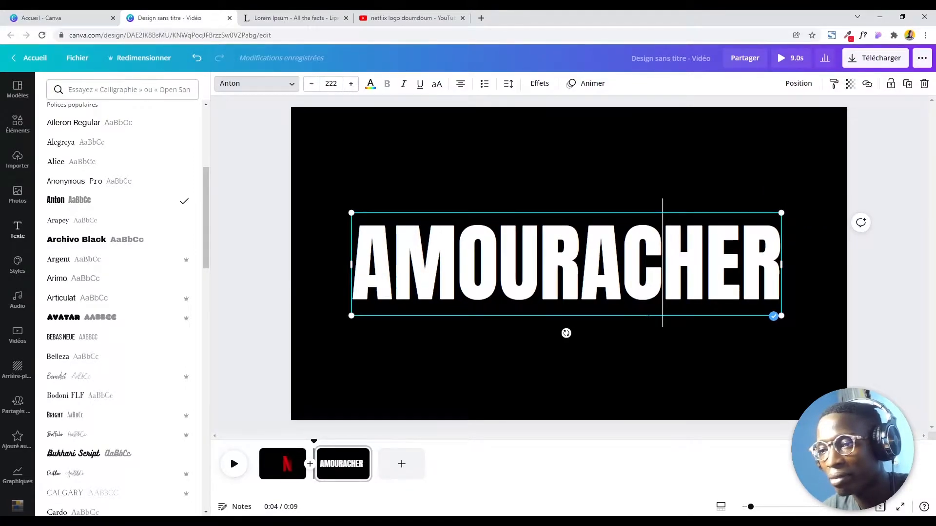
{"action": "left_click_drag", "start_coordinate": [601, 277], "coordinate": [604, 265]}
{"action": "left_click", "coordinate": [828, 323]}
{"action": "left_click", "coordinate": [857, 313]}
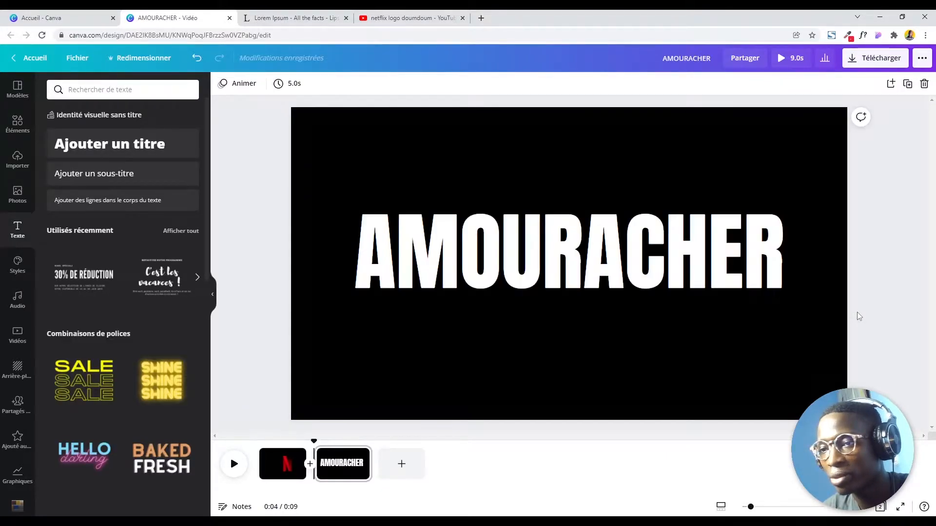
- Change the AMOURACHER title's colour to the dark red #B20909
{"action": "left_click", "coordinate": [567, 266]}
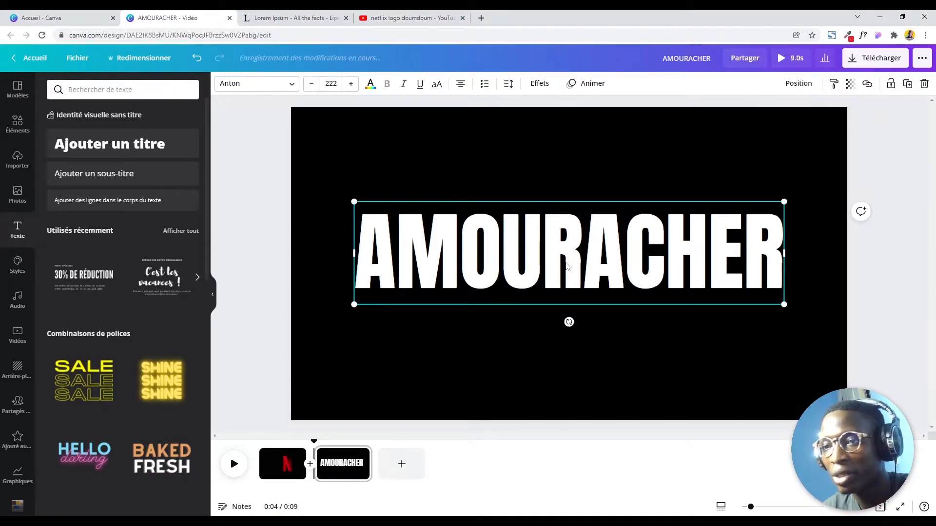
{"action": "left_click", "coordinate": [371, 84]}
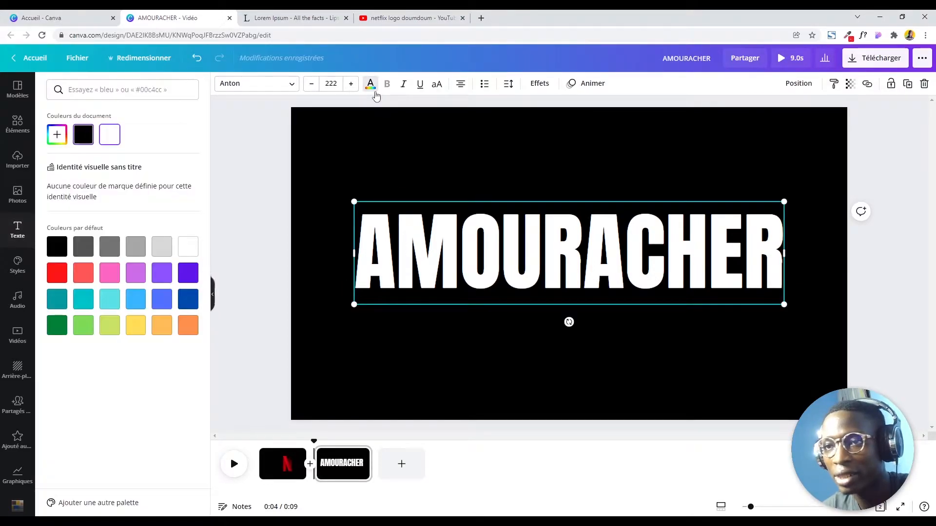
{"action": "left_click", "coordinate": [57, 272]}
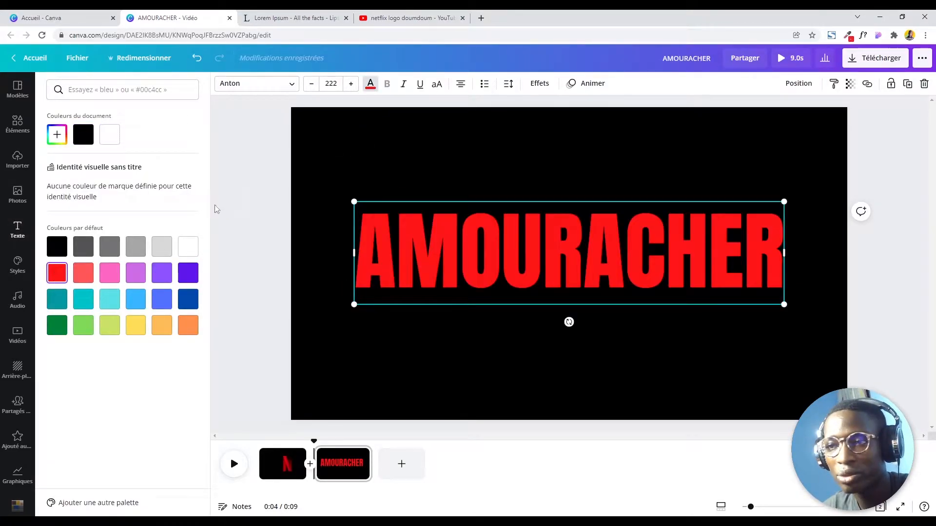
{"action": "left_click", "coordinate": [57, 138]}
{"action": "left_click_drag", "start_coordinate": [170, 160], "coordinate": [179, 173]}
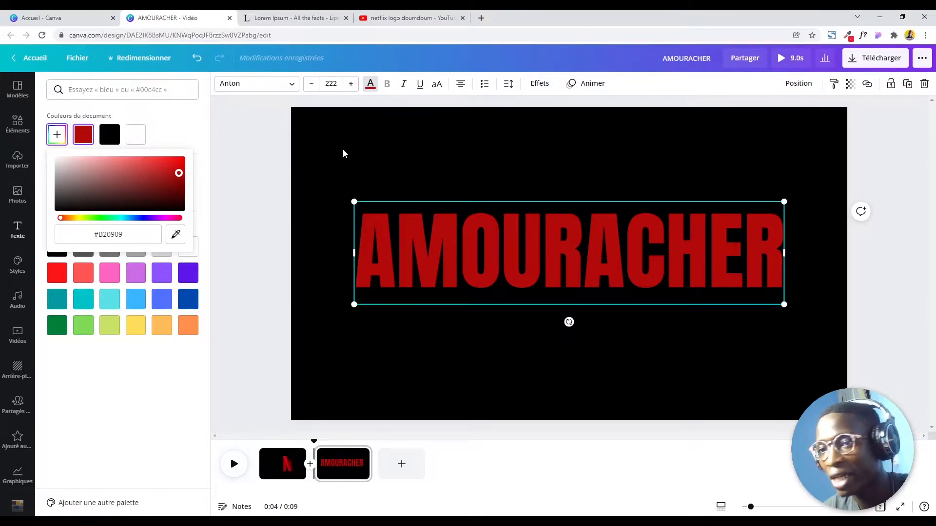
{"action": "key", "text": "Escape"}
{"action": "left_click", "coordinate": [855, 300]}
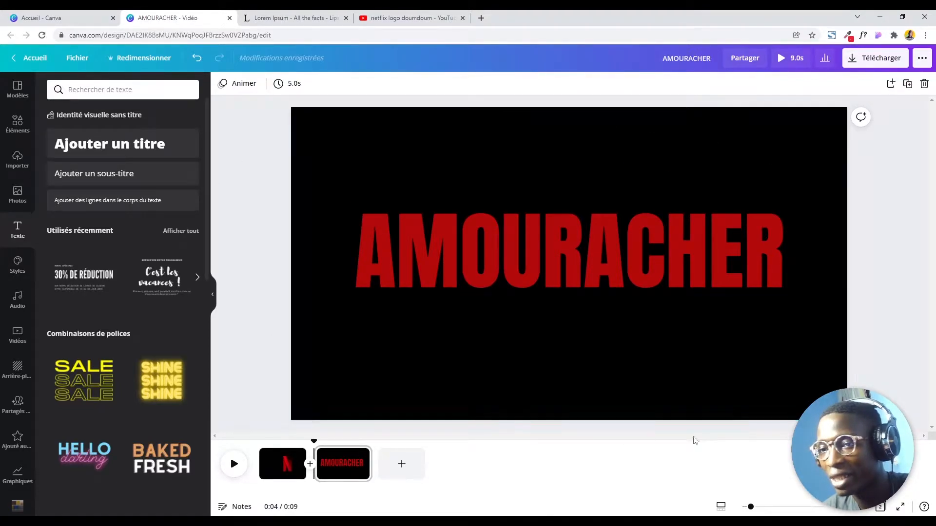
- Add a circle shape to the AMOURACHER page and flatten it into an oval just below the title
{"action": "left_click", "coordinate": [280, 469]}
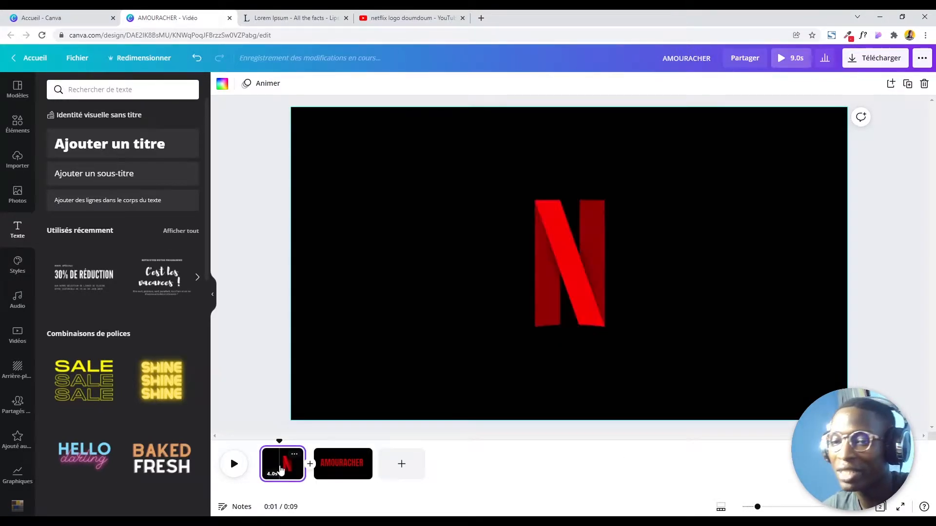
{"action": "left_click", "coordinate": [338, 464]}
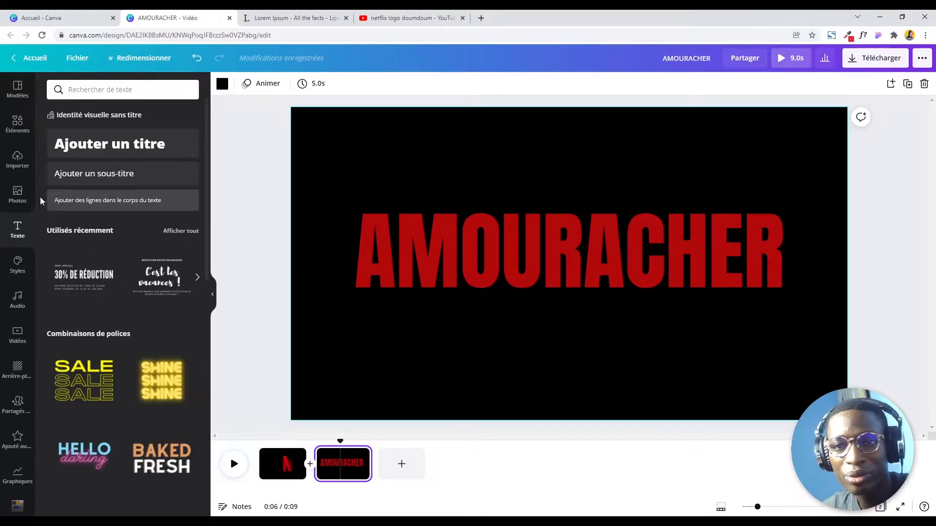
{"action": "left_click", "coordinate": [17, 124]}
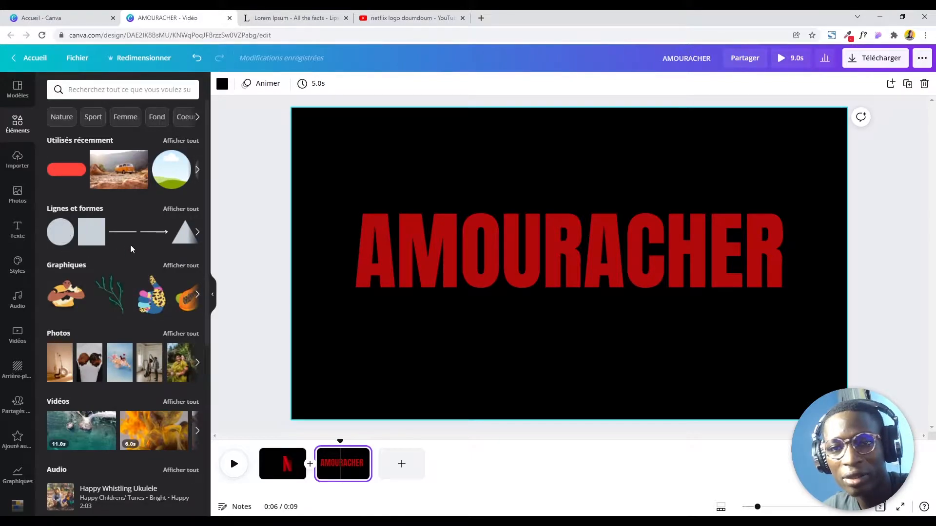
{"action": "scroll", "coordinate": [146, 326], "scroll_direction": "down", "scroll_amount": 5}
{"action": "scroll", "coordinate": [138, 334], "scroll_direction": "up", "scroll_amount": 5}
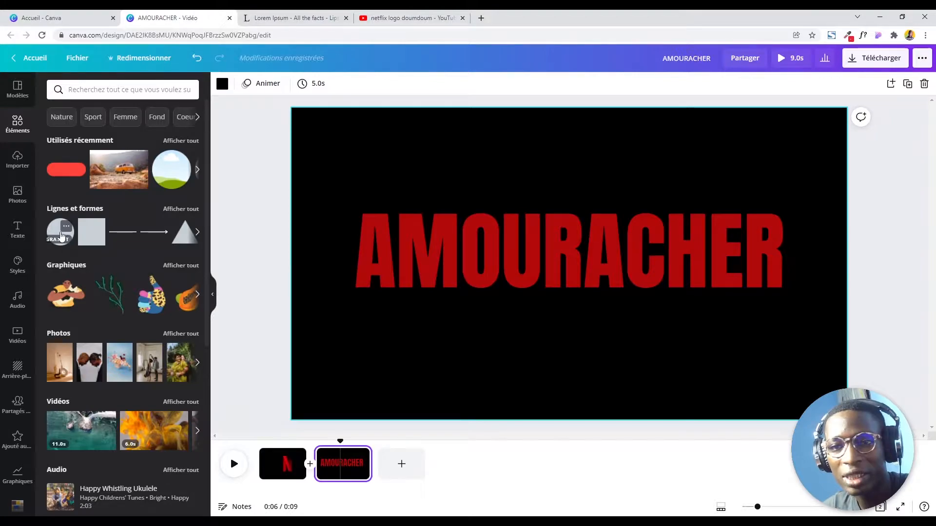
{"action": "left_click", "coordinate": [61, 237]}
{"action": "left_click_drag", "start_coordinate": [573, 178], "coordinate": [571, 290]}
{"action": "left_click", "coordinate": [570, 275]}
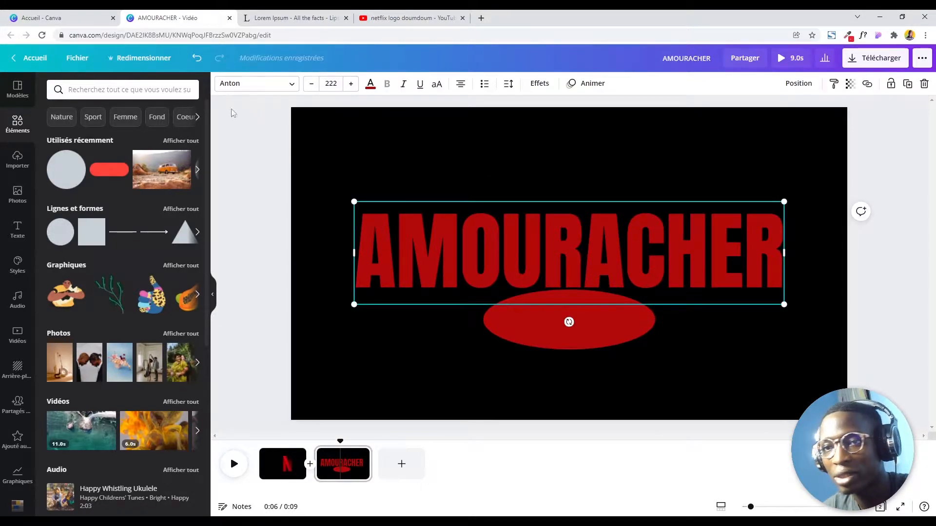
- Recolour the oval below the title with the document's black
{"action": "left_click", "coordinate": [531, 323]}
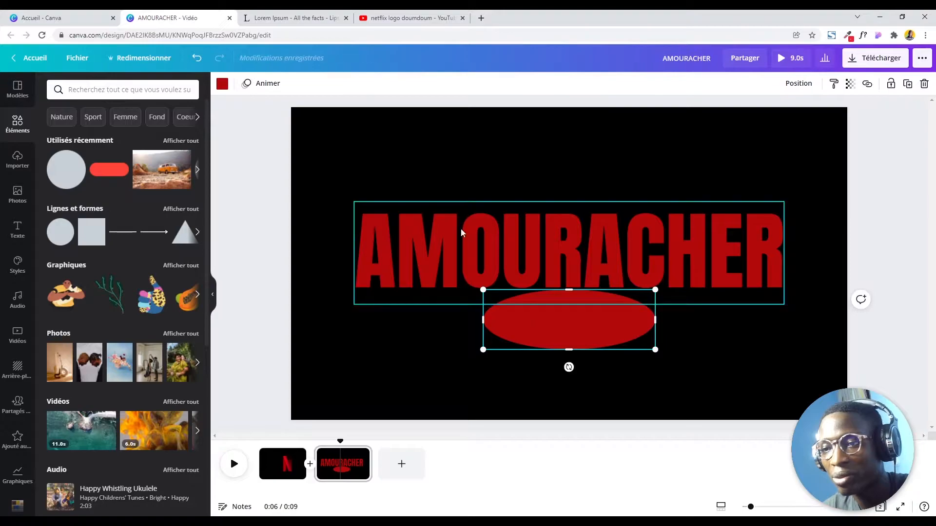
{"action": "left_click", "coordinate": [222, 85]}
{"action": "left_click", "coordinate": [84, 134]}
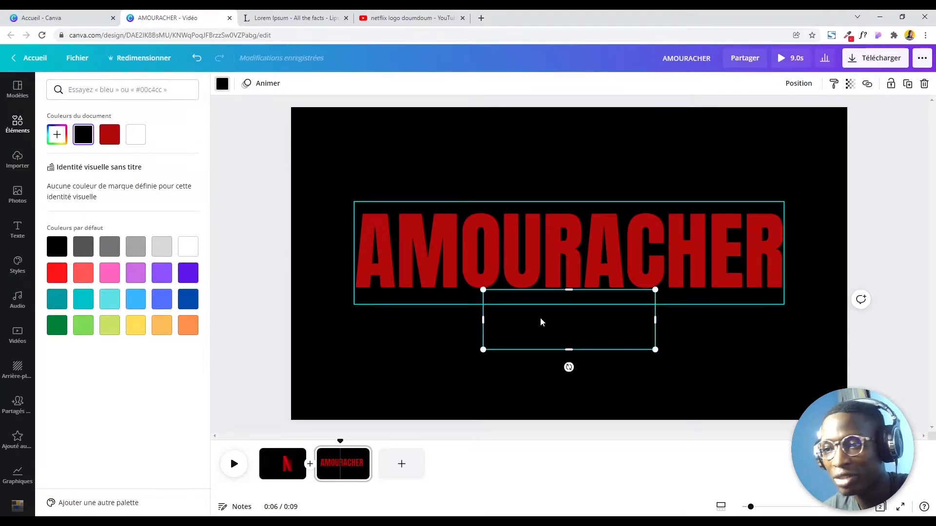
- Stretch the black oval beyond both sides of the page and raise it over the lower edge of the title's letters
{"action": "left_click_drag", "start_coordinate": [483, 320], "coordinate": [375, 322]}
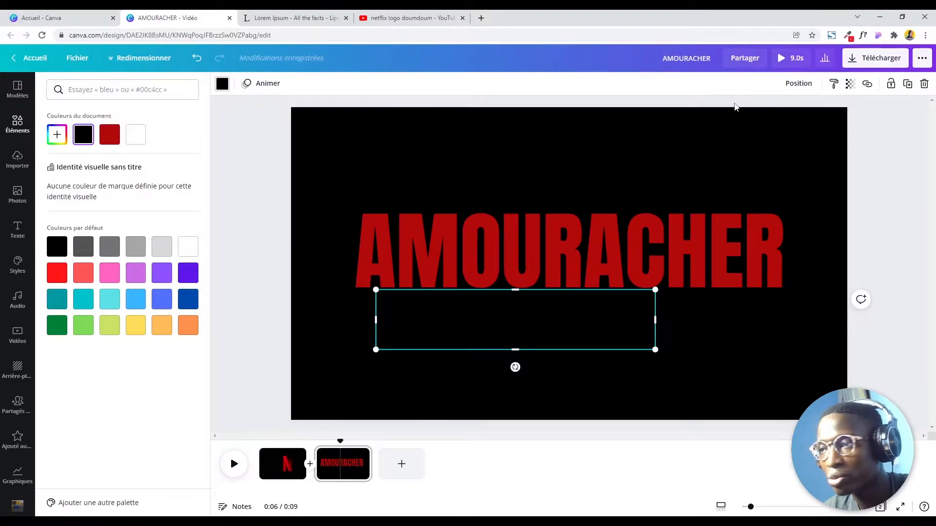
{"action": "left_click", "coordinate": [799, 84]}
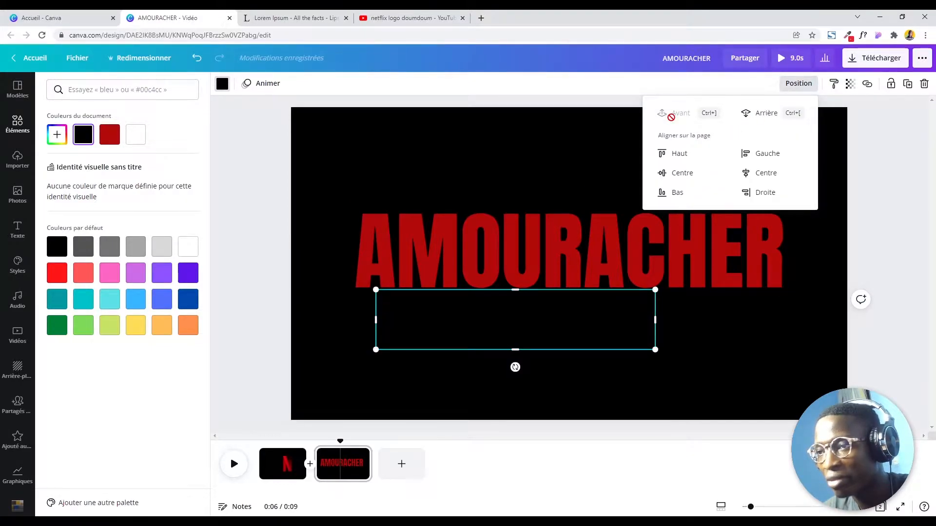
{"action": "left_click_drag", "start_coordinate": [591, 330], "coordinate": [592, 316]}
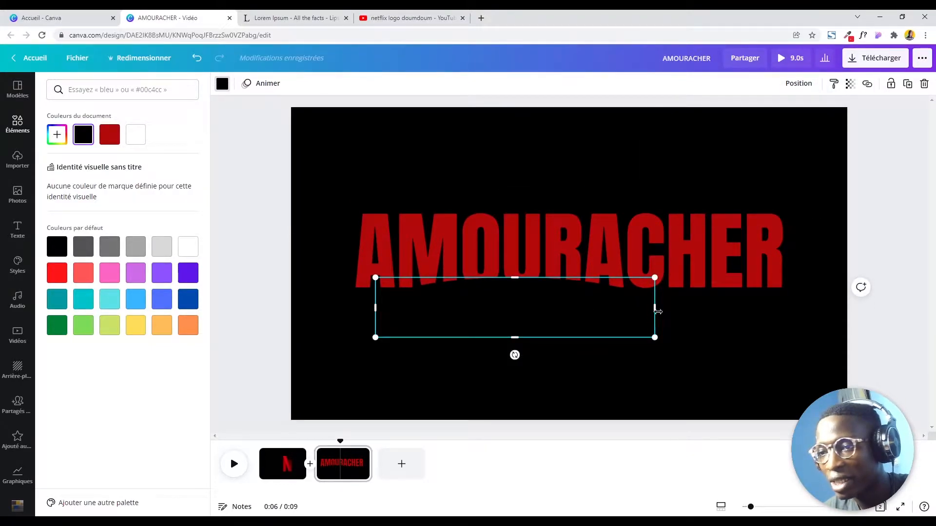
{"action": "left_click_drag", "start_coordinate": [652, 310], "coordinate": [855, 298]}
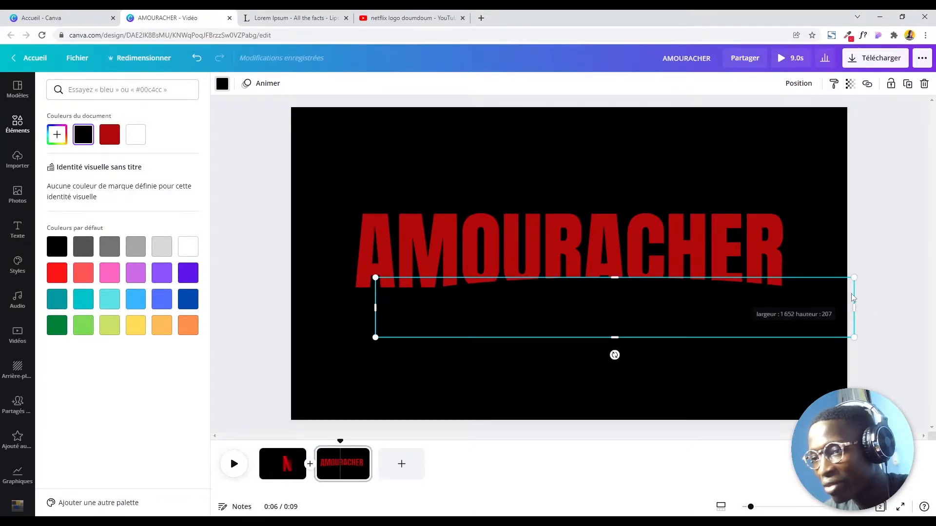
{"action": "left_click_drag", "start_coordinate": [376, 310], "coordinate": [272, 312]}
- Fine-tune the black oval's position so it cuts an even, centred curve into the bottom of the title's letters
{"action": "left_click_drag", "start_coordinate": [499, 328], "coordinate": [499, 324]}
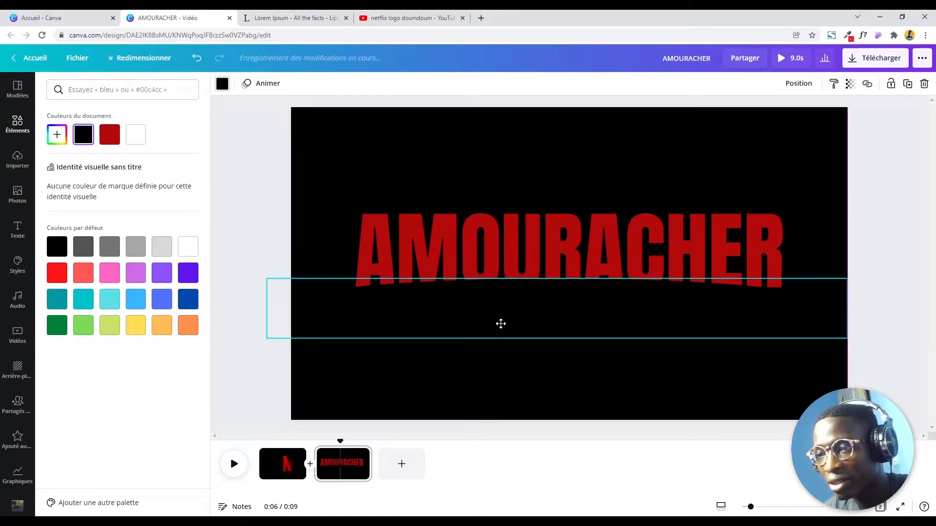
{"action": "left_click_drag", "start_coordinate": [818, 304], "coordinate": [819, 307]}
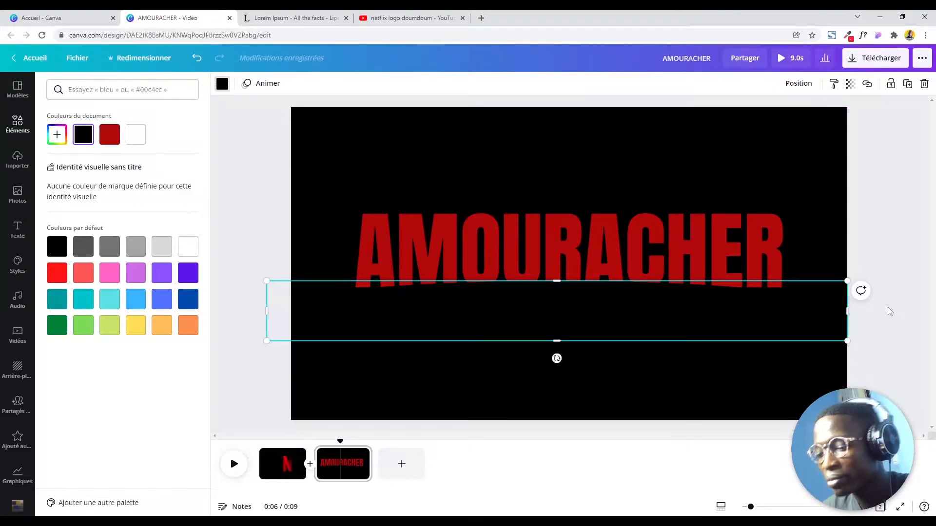
{"action": "key", "text": "shift+Right"}
{"action": "key", "text": "shift+Right"}
{"action": "key", "text": "shift+Up"}
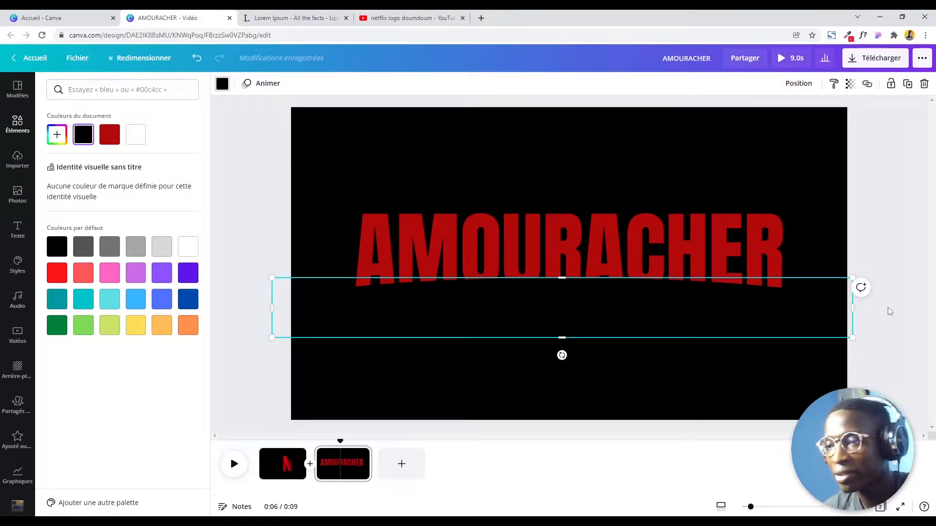
{"action": "left_click", "coordinate": [887, 307]}
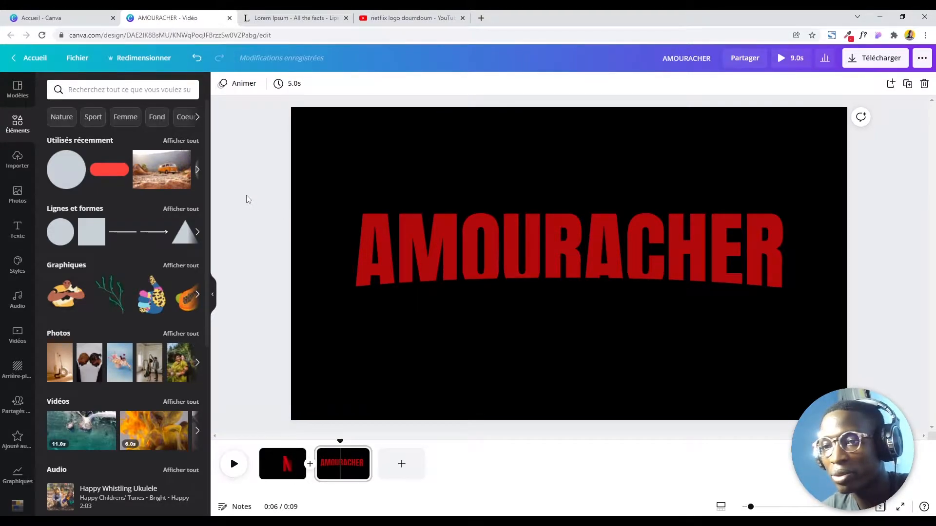
- Group the AMOURACHER title with the black oval
{"action": "left_click_drag", "start_coordinate": [236, 180], "coordinate": [857, 355]}
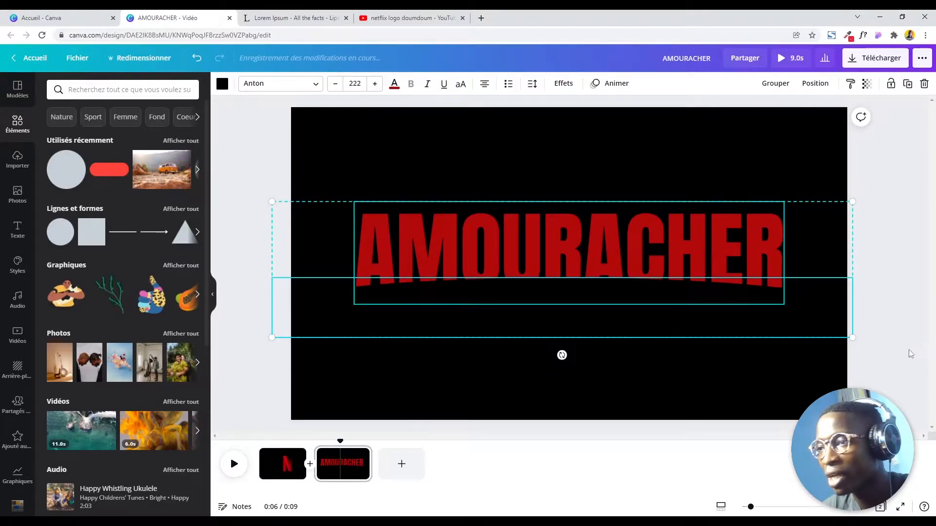
{"action": "left_click", "coordinate": [776, 83]}
{"action": "left_click", "coordinate": [877, 194]}
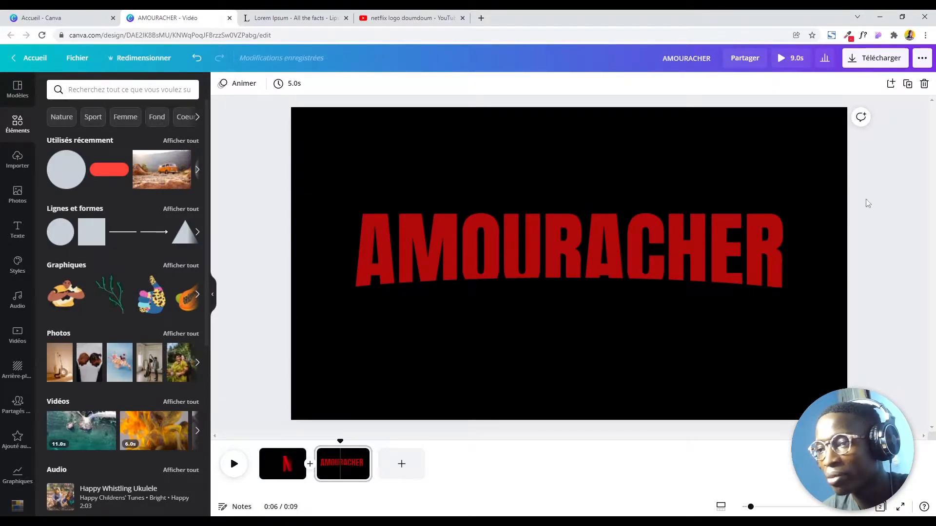
- Shrink the grouped AMOURACHER title to font size 200 and recentre it horizontally on the page
{"action": "left_click", "coordinate": [366, 246]}
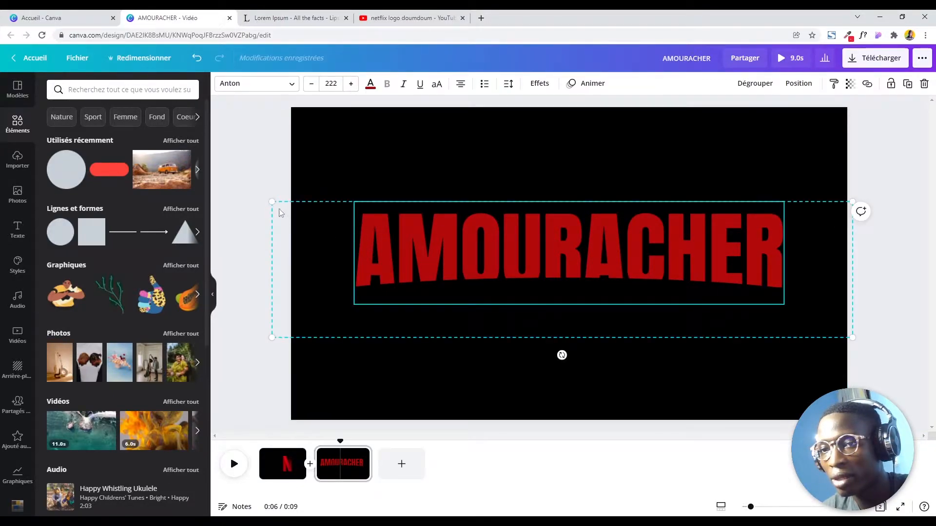
{"action": "left_click_drag", "start_coordinate": [272, 201], "coordinate": [304, 209]}
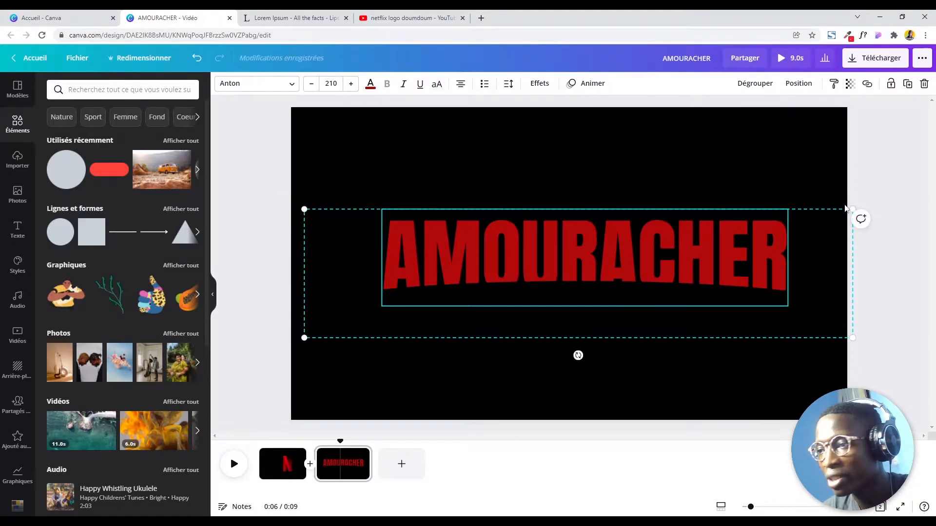
{"action": "left_click_drag", "start_coordinate": [852, 204], "coordinate": [825, 213]}
{"action": "left_click_drag", "start_coordinate": [721, 268], "coordinate": [716, 251]}
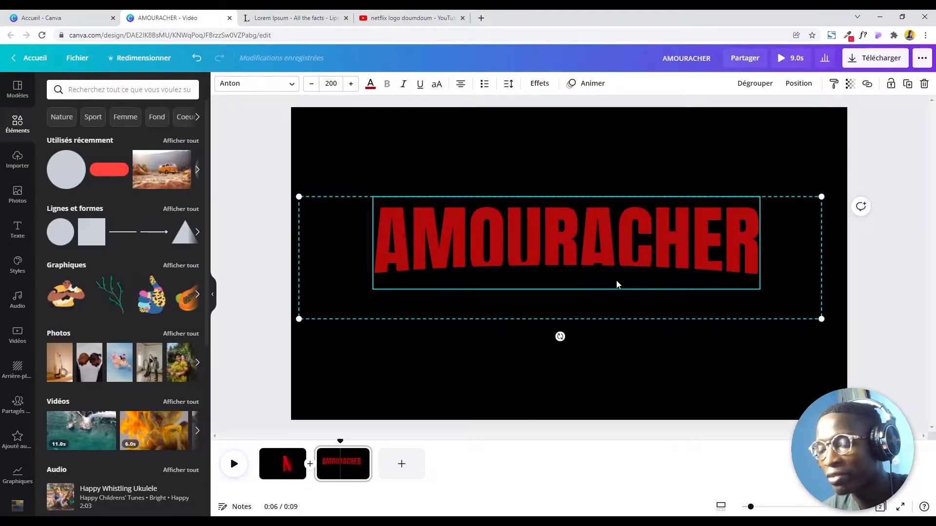
{"action": "left_click", "coordinate": [910, 312]}
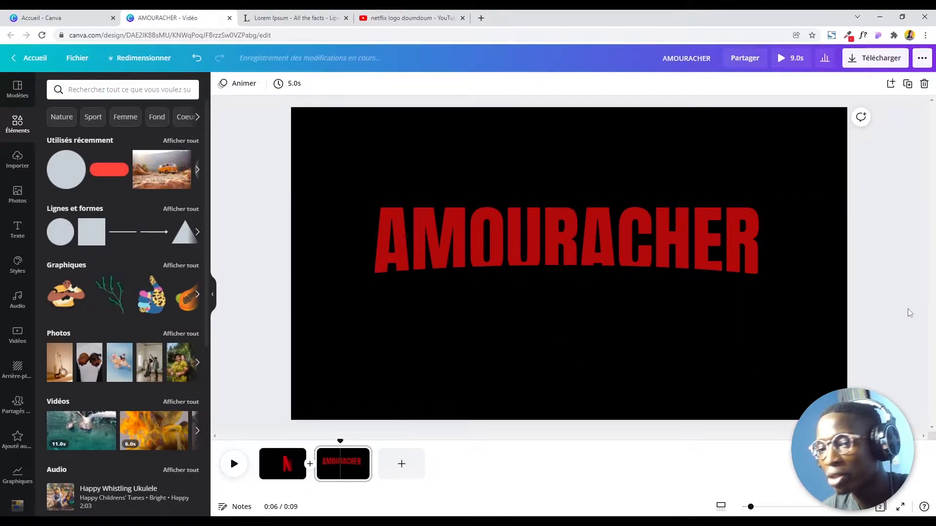
{"action": "left_click_drag", "start_coordinate": [587, 247], "coordinate": [589, 253]}
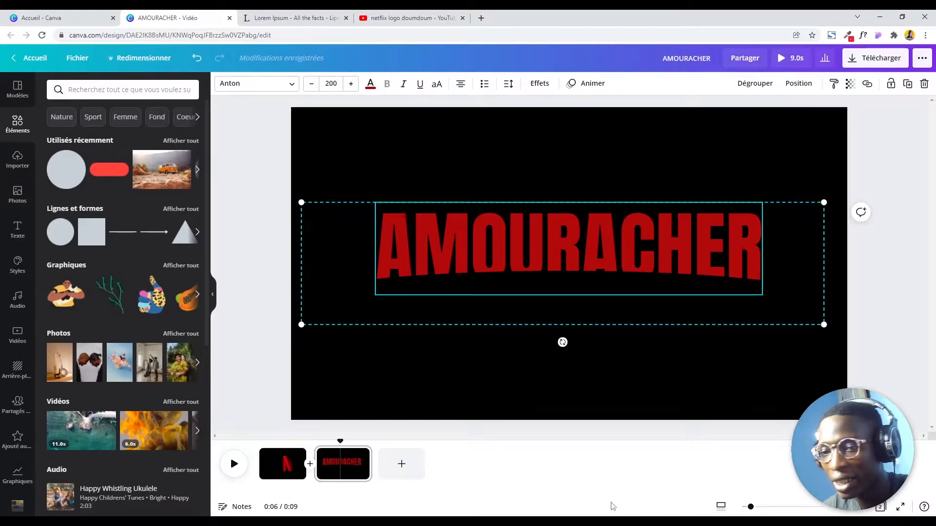
- Add a third black page after the title page and place an enlarged text reading "Qui est ce ?" on it
{"action": "left_click", "coordinate": [402, 465]}
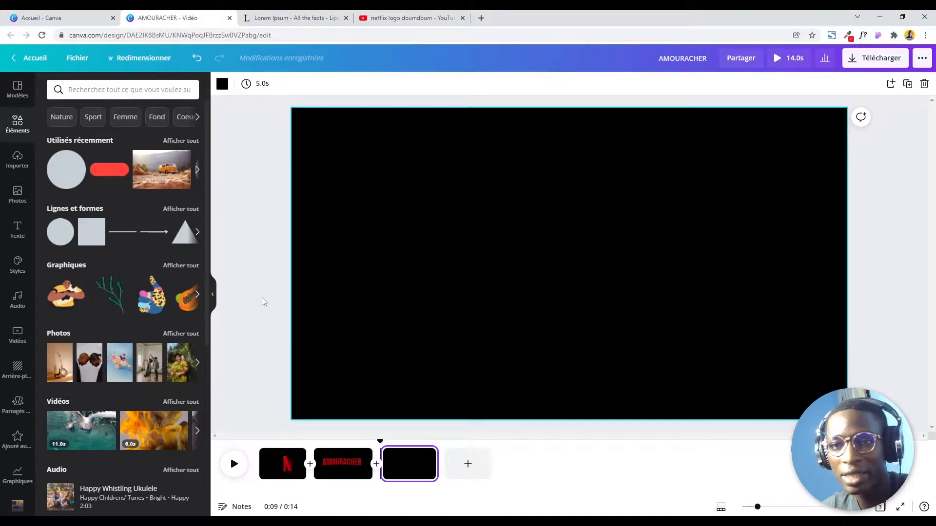
{"action": "key", "text": "t"}
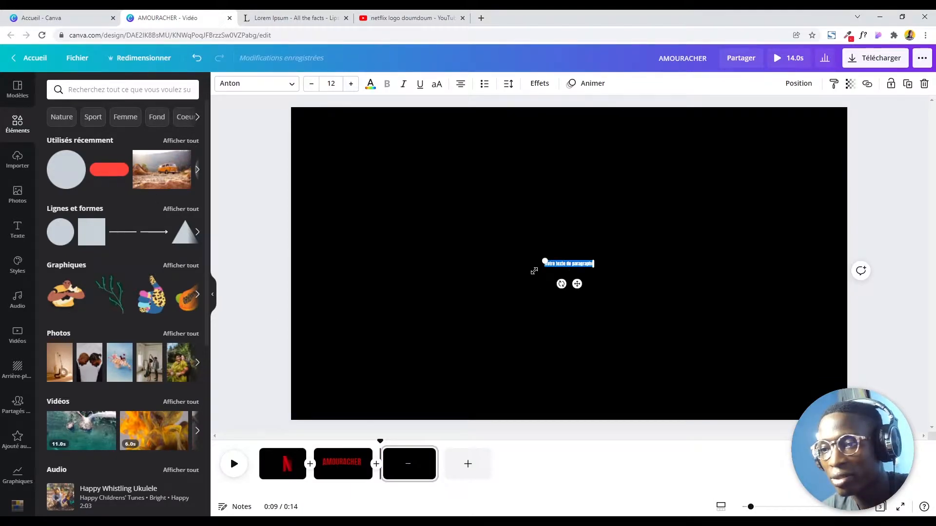
{"action": "left_click_drag", "start_coordinate": [541, 270], "coordinate": [456, 329]}
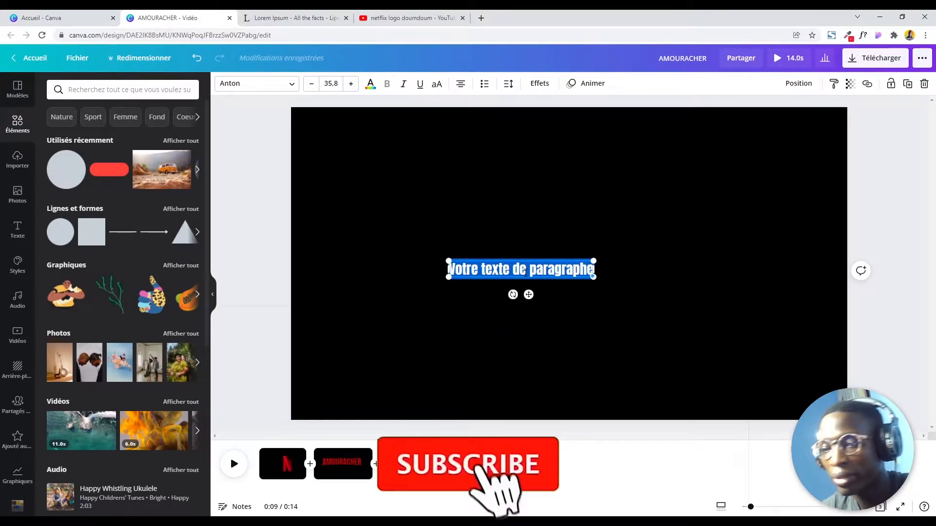
{"action": "type", "text": "n"}
{"action": "key", "text": "BackSpace"}
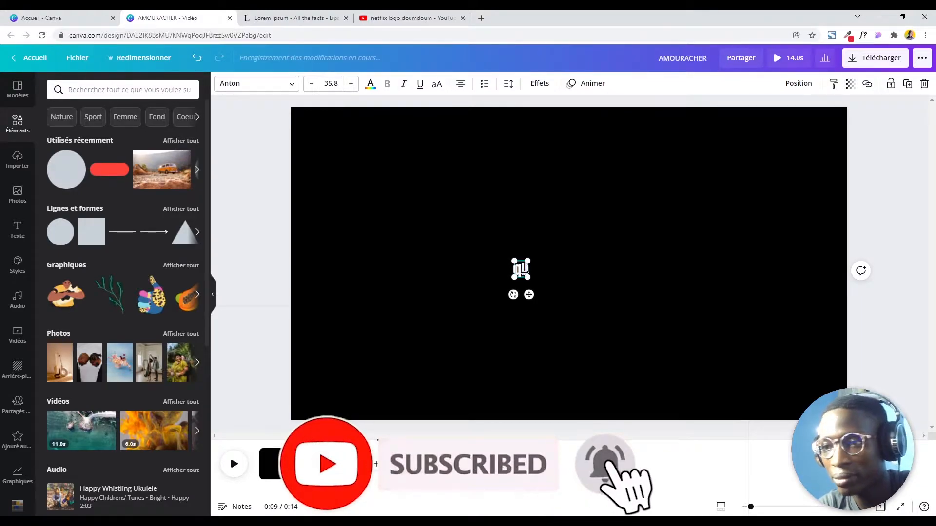
{"action": "type", "text": "Qui e"}
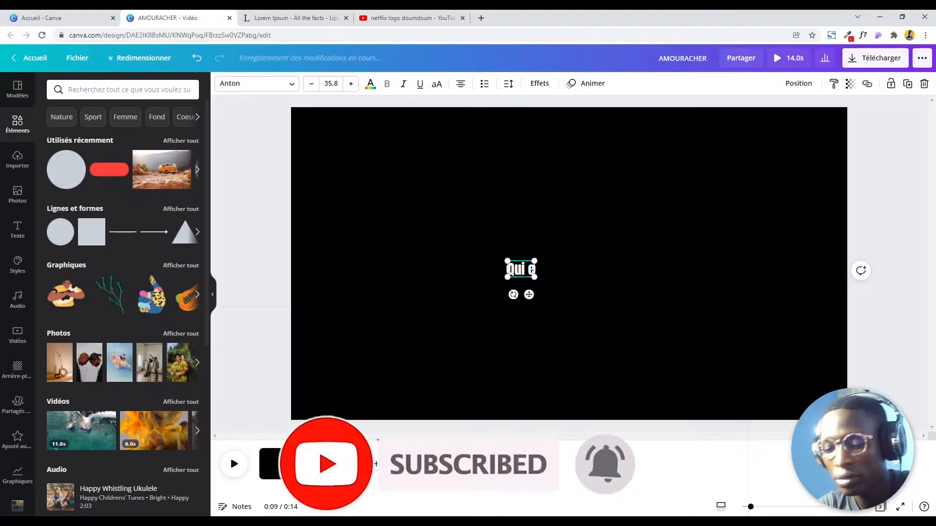
{"action": "type", "text": "st ce ?"}
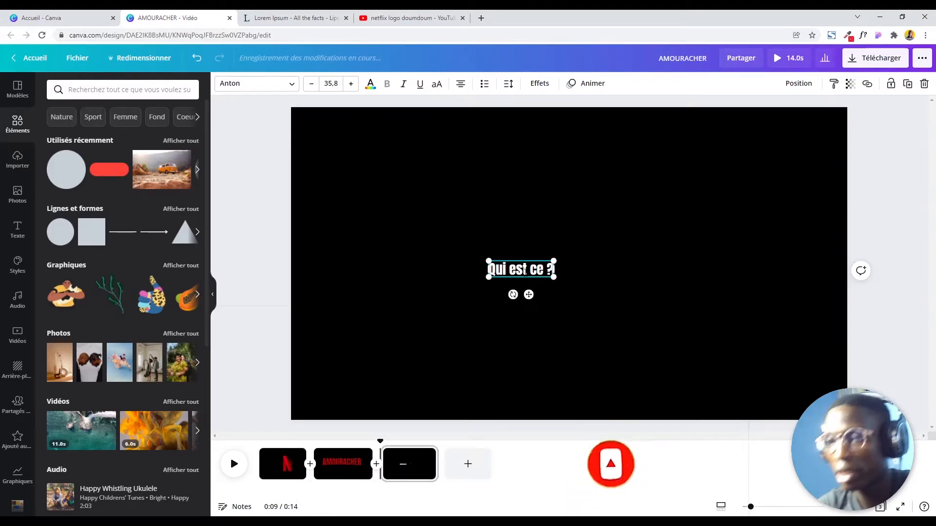
- Enlarge the "Qui est ce ?" text to about size 61.6 and centre it near the upper edge of the page
{"action": "left_click", "coordinate": [600, 208]}
{"action": "left_click_drag", "start_coordinate": [542, 272], "coordinate": [591, 167]}
{"action": "mouse_move", "coordinate": [591, 167]}
{"action": "left_mouse_down"}
{"action": "mouse_move", "coordinate": [644, 191]}
{"action": "mouse_move", "coordinate": [600, 172]}
{"action": "left_mouse_up"}
{"action": "left_click", "coordinate": [702, 213]}
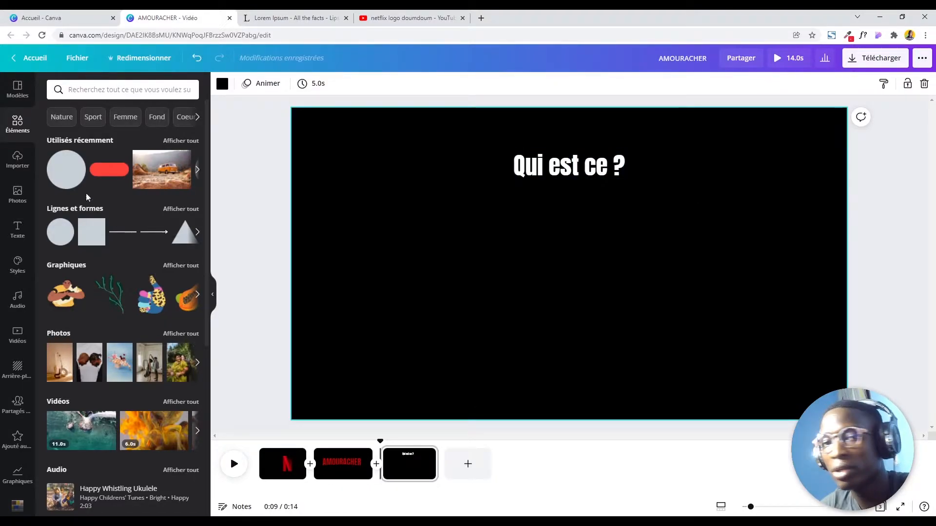
- Duplicate the "Qui est ce ?" heading, move the copy to the lower-left area of the page and change its text to "Toi"
{"action": "left_click", "coordinate": [545, 167]}
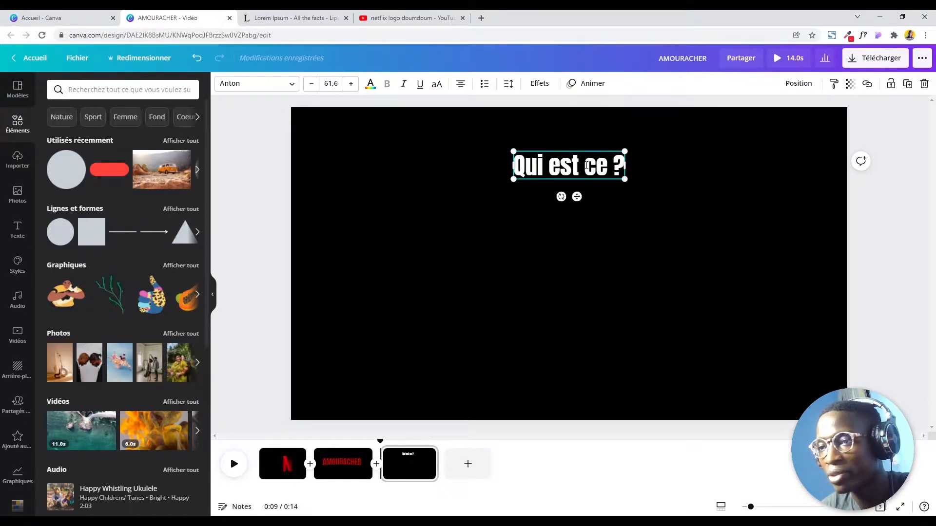
{"action": "left_click", "coordinate": [733, 165]}
{"action": "left_click", "coordinate": [606, 169]}
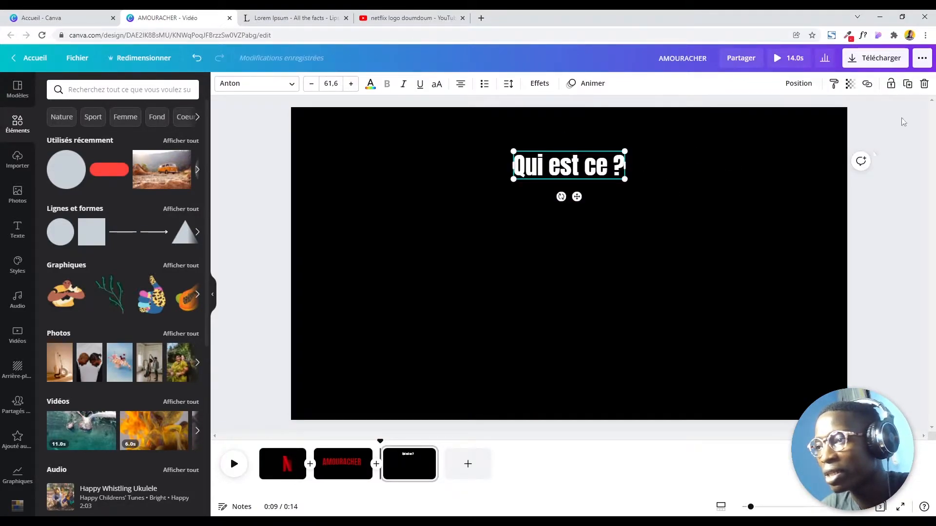
{"action": "left_click", "coordinate": [909, 90]}
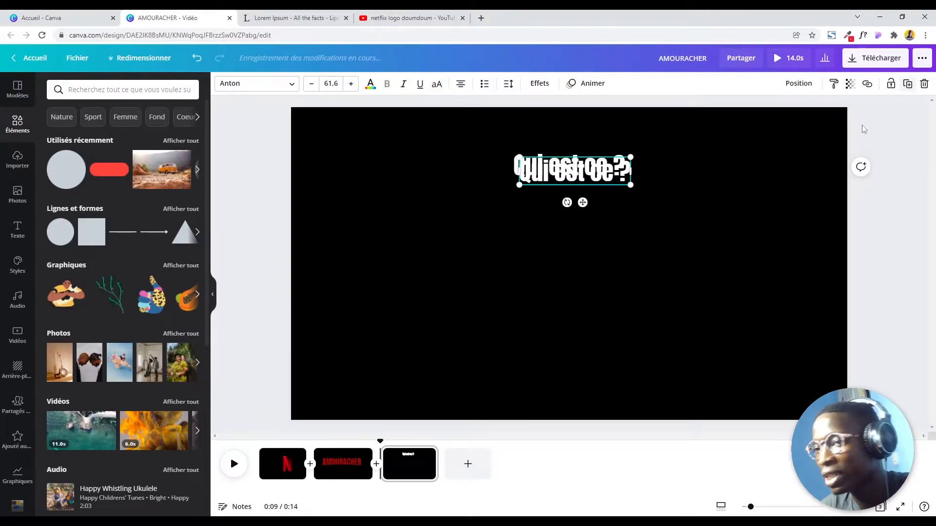
{"action": "left_click_drag", "start_coordinate": [580, 200], "coordinate": [409, 343]}
{"action": "double_click", "coordinate": [431, 317]}
{"action": "key", "text": "ctrl+a"}
{"action": "type", "text": "Nou"}
{"action": "key", "text": "BackSpace"}
{"action": "key", "text": "BackSpace"}
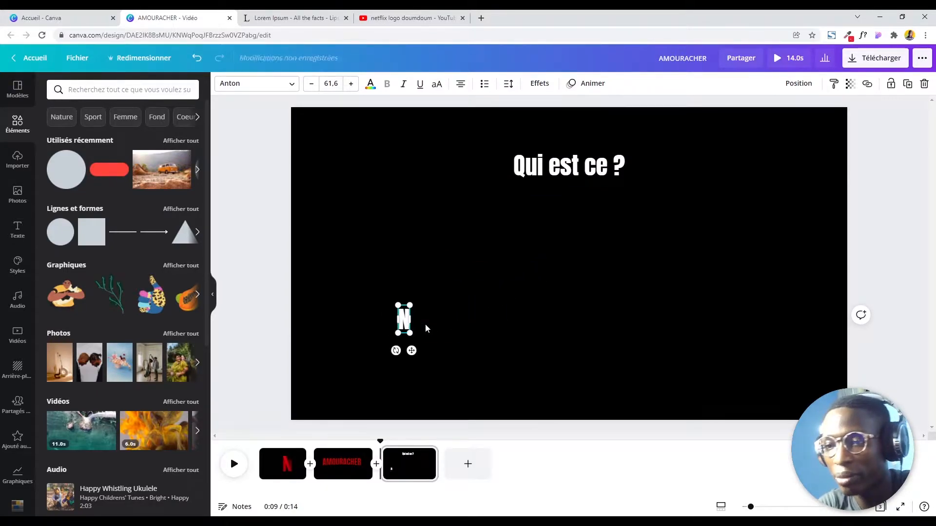
{"action": "type", "text": "Toi"}
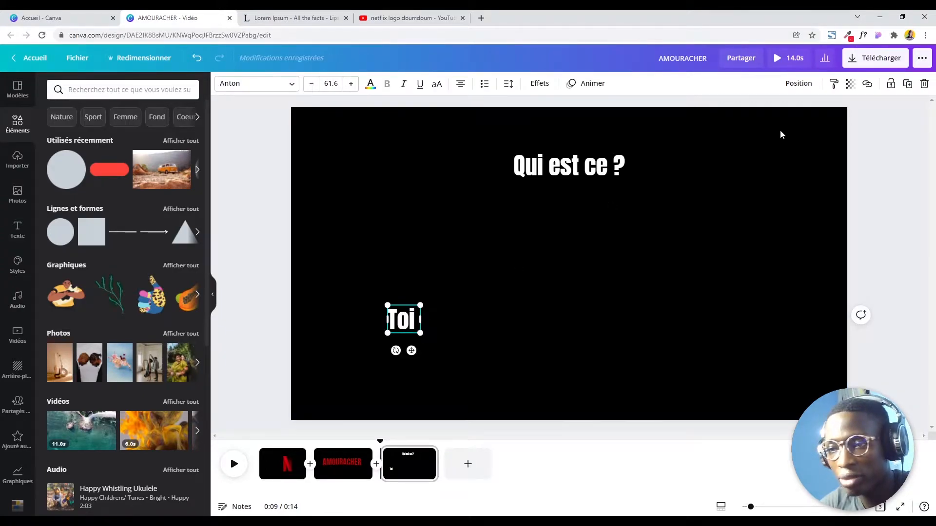
- Duplicate the "Toi" label, place the copy level with it near the page's middle and change its text to "Moi"
{"action": "left_click", "coordinate": [907, 84]}
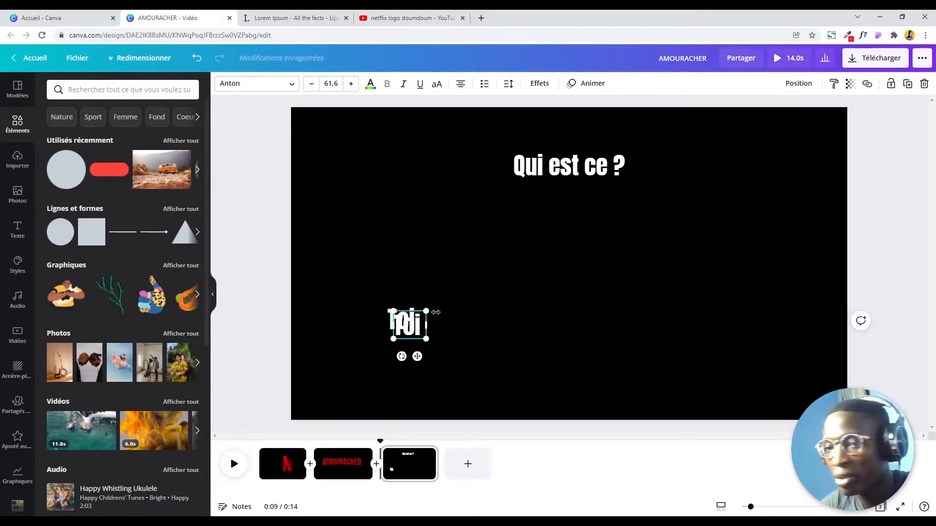
{"action": "left_click_drag", "start_coordinate": [406, 336], "coordinate": [550, 330]}
{"action": "double_click", "coordinate": [553, 324]}
{"action": "type", "text": "Moi"}
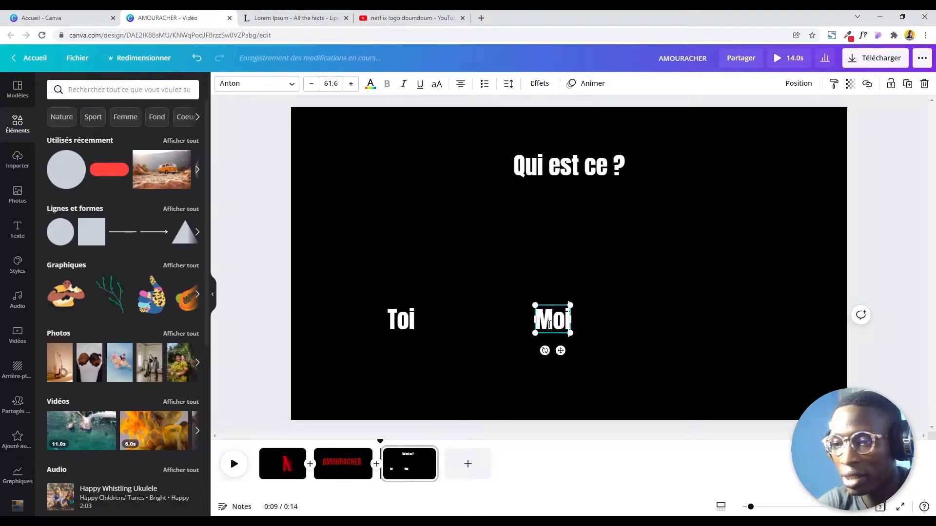
{"action": "left_click", "coordinate": [897, 200]}
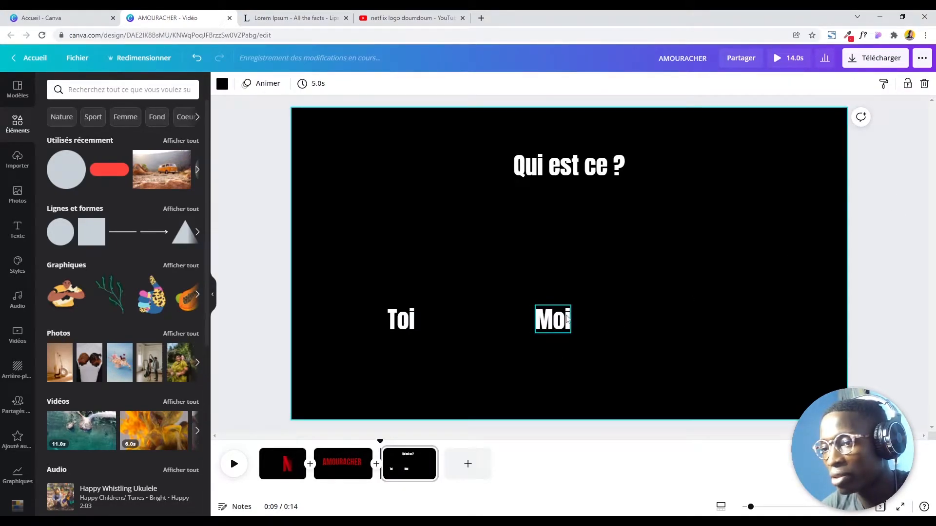
- Duplicate the "Moi" label, place the copy on the same line further right and change its text to "Nous"
{"action": "left_click", "coordinate": [560, 321]}
{"action": "left_click", "coordinate": [908, 85]}
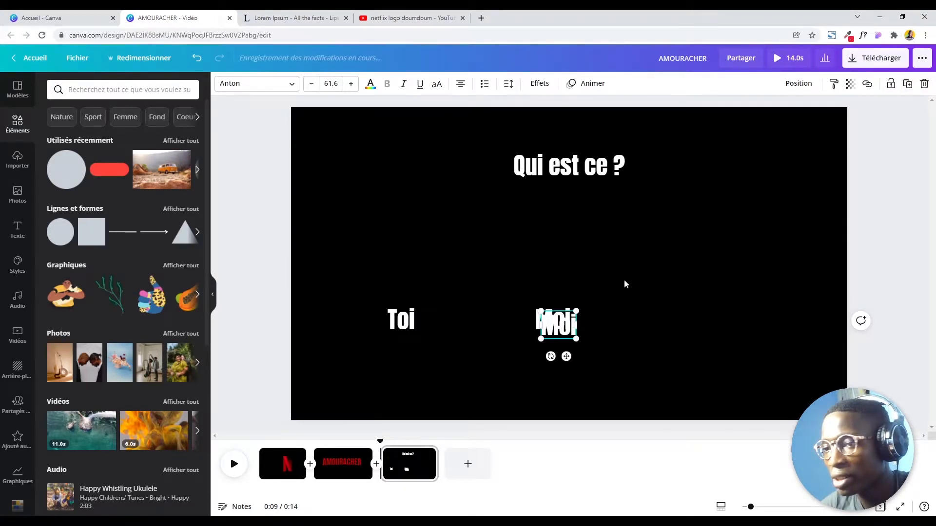
{"action": "left_click_drag", "start_coordinate": [563, 322], "coordinate": [726, 327]}
{"action": "double_click", "coordinate": [726, 324]}
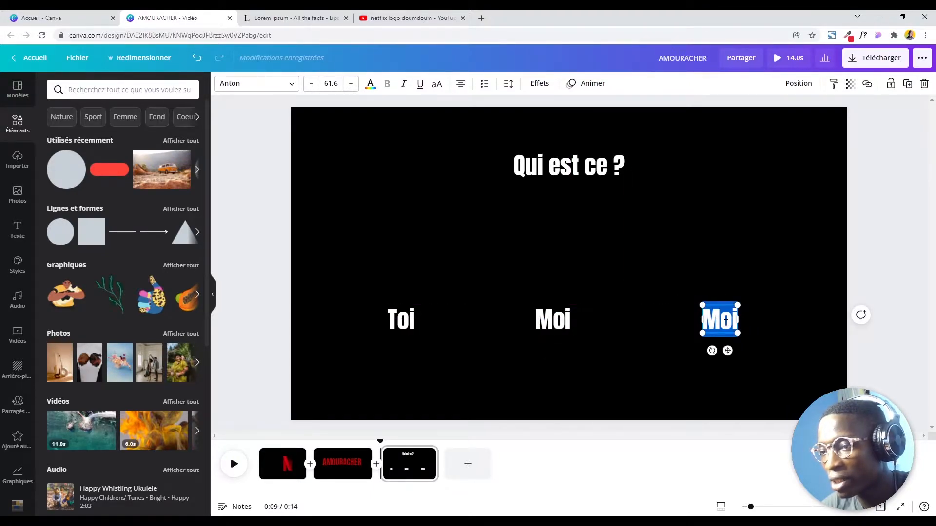
{"action": "type", "text": "Nous"}
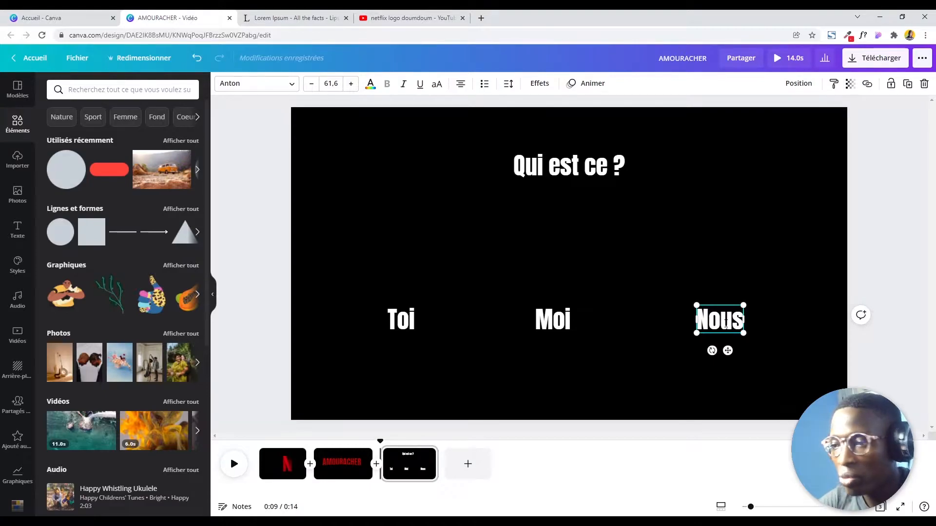
{"action": "left_click", "coordinate": [658, 273]}
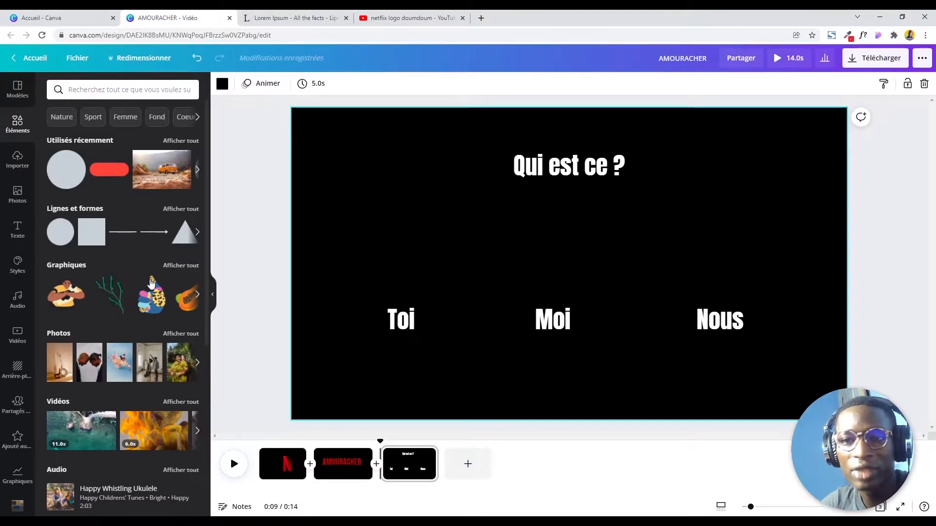
- Insert a rounded square photo frame, shrink it and duplicate it so one frame sits above each of the Toi, Moi and Nous labels
{"action": "scroll", "coordinate": [153, 261], "scroll_direction": "down", "scroll_amount": 5}
{"action": "scroll", "coordinate": [153, 262], "scroll_direction": "down", "scroll_amount": 1}
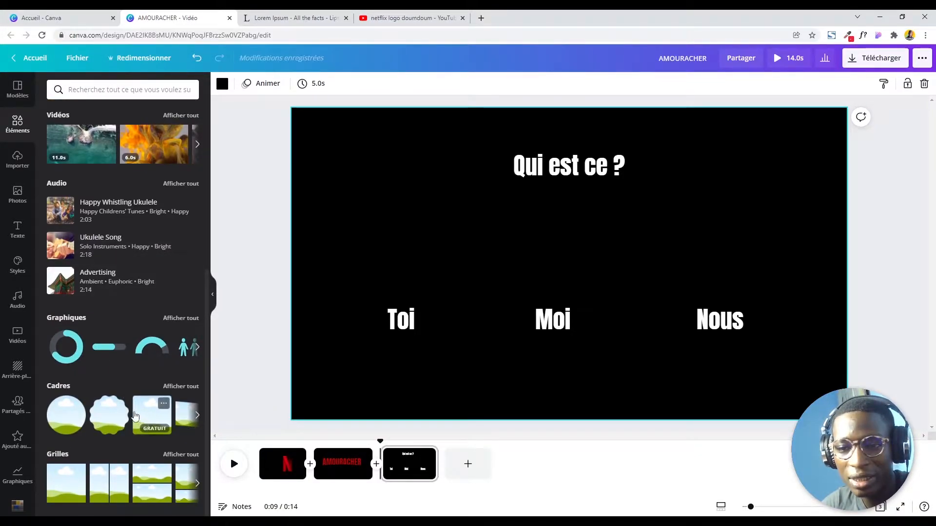
{"action": "left_click", "coordinate": [153, 418]}
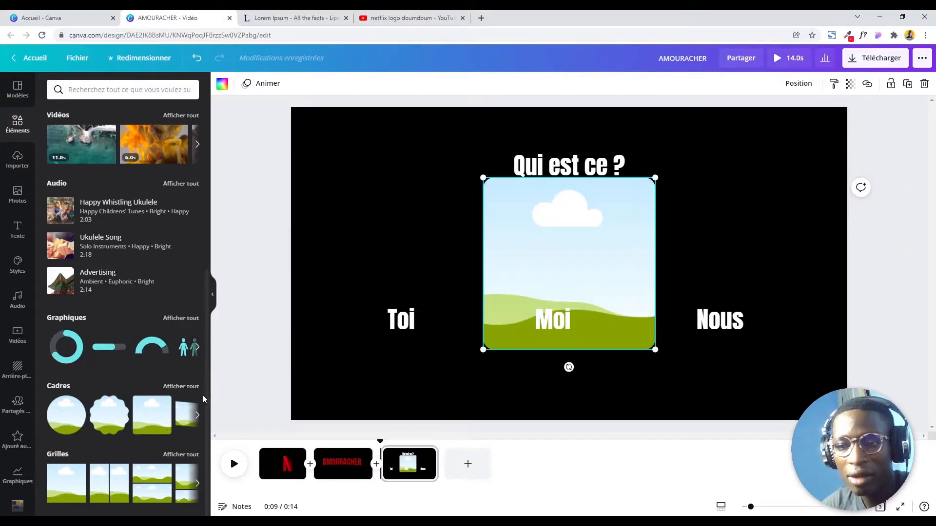
{"action": "left_click_drag", "start_coordinate": [643, 202], "coordinate": [598, 313]}
{"action": "left_click_drag", "start_coordinate": [517, 374], "coordinate": [715, 243]}
{"action": "key", "text": "ctrl+d"}
{"action": "key", "text": "ctrl+d"}
{"action": "left_click", "coordinate": [806, 317]}
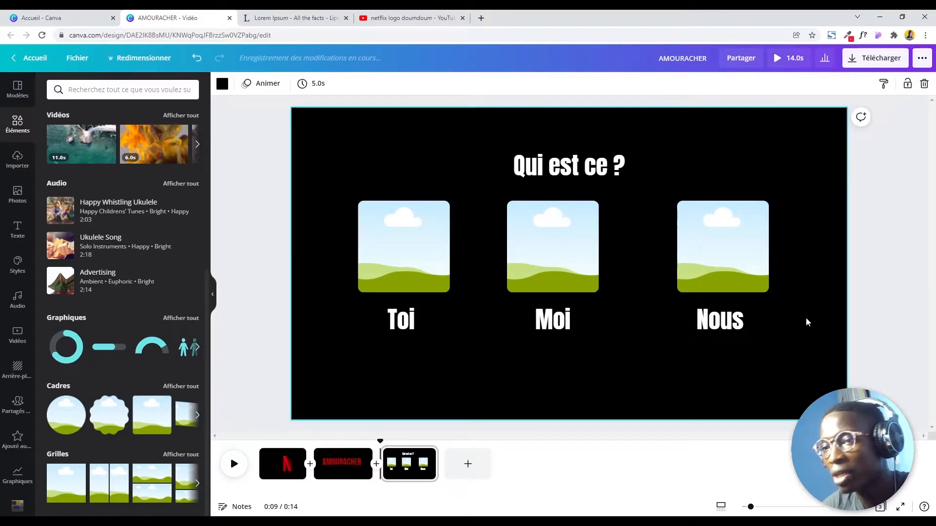
- Try to space the three frames and their labels evenly, horizontally and vertically, as one selection, and undo both spacings
{"action": "left_click_drag", "start_coordinate": [817, 337], "coordinate": [378, 313]}
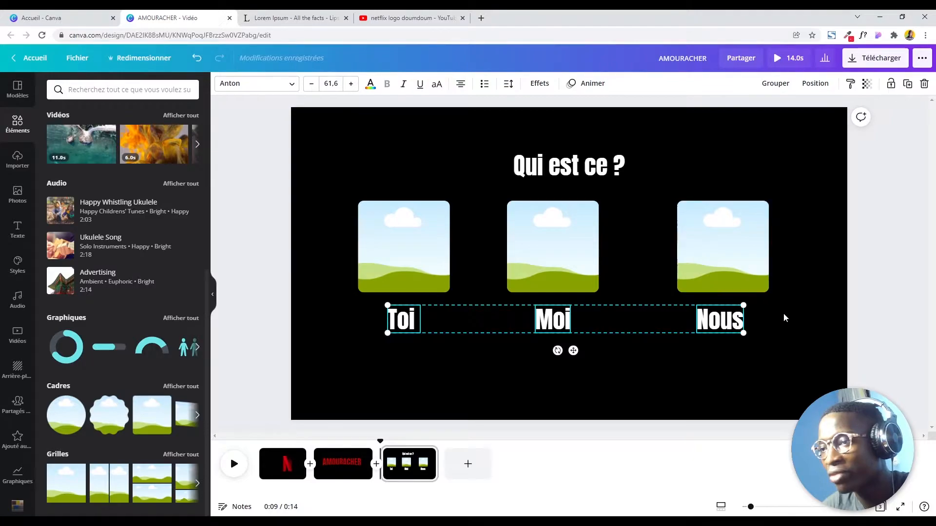
{"action": "left_click", "coordinate": [795, 356]}
{"action": "left_click_drag", "start_coordinate": [808, 359], "coordinate": [356, 214]}
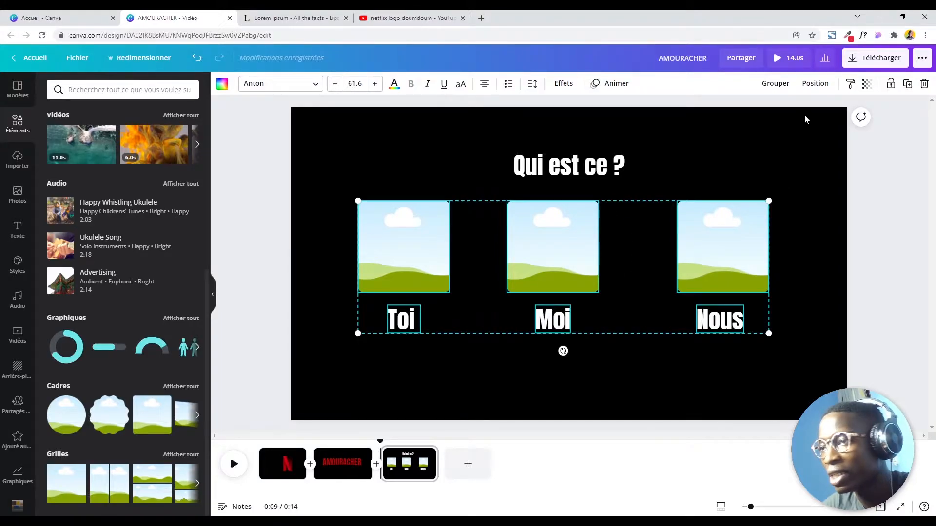
{"action": "left_click", "coordinate": [814, 86]}
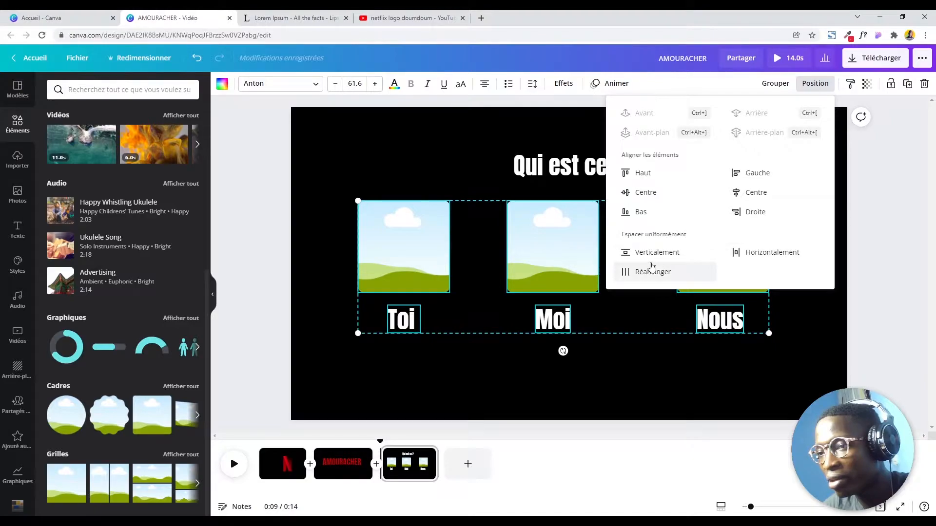
{"action": "left_click", "coordinate": [760, 259]}
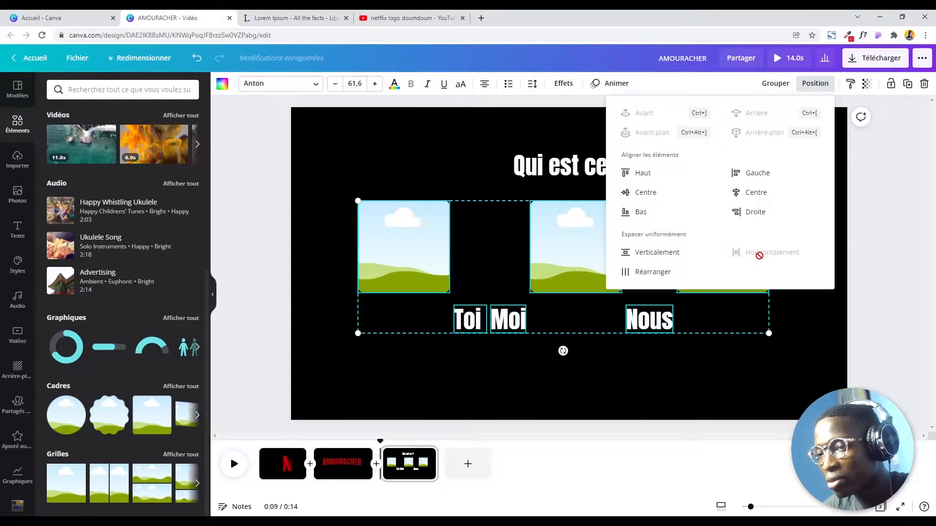
{"action": "left_click", "coordinate": [666, 257]}
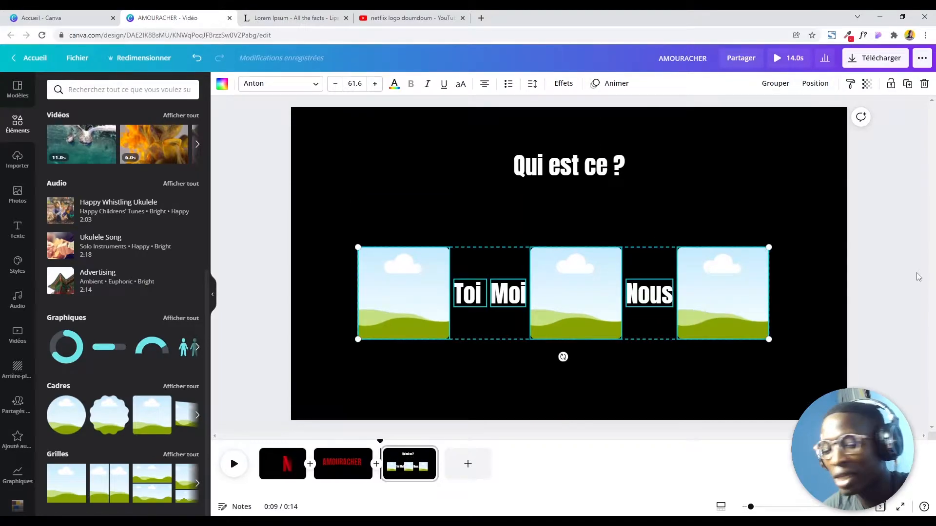
{"action": "key", "text": "ctrl+z"}
{"action": "key", "text": "ctrl+z"}
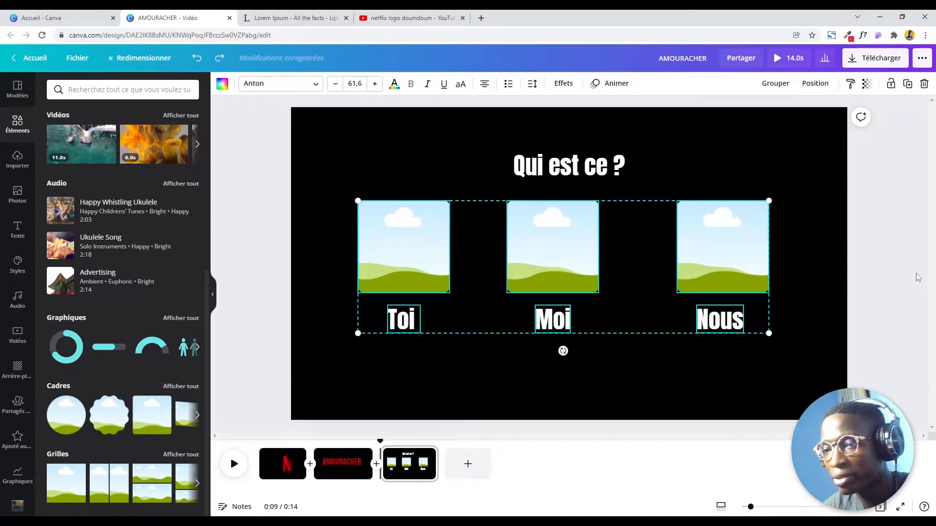
- Space only the Toi, Moi and Nous labels evenly in the horizontal direction
{"action": "left_click", "coordinate": [834, 281]}
{"action": "left_click_drag", "start_coordinate": [836, 305], "coordinate": [435, 349]}
{"action": "left_click", "coordinate": [815, 83]}
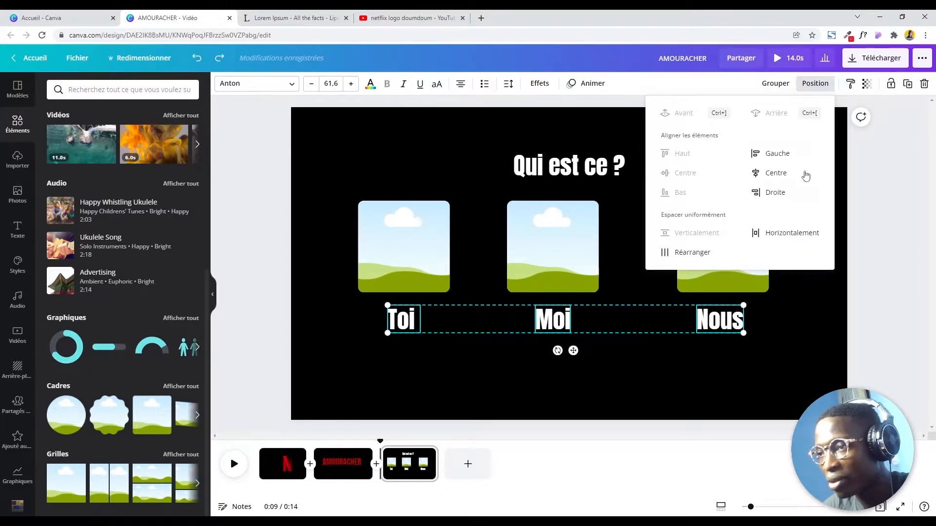
{"action": "left_click", "coordinate": [774, 236]}
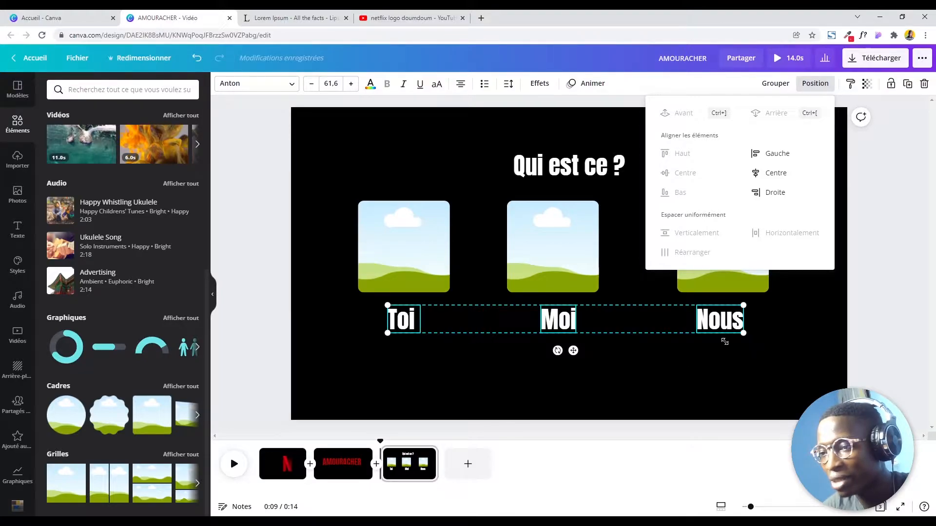
- Move the Toi, Moi and Nous labels lower together and nudge each photo frame into place above its label
{"action": "left_click_drag", "start_coordinate": [666, 322], "coordinate": [664, 349]}
{"action": "left_click", "coordinate": [845, 309]}
{"action": "left_click_drag", "start_coordinate": [755, 274], "coordinate": [746, 270]}
{"action": "left_click_drag", "start_coordinate": [579, 259], "coordinate": [569, 255]}
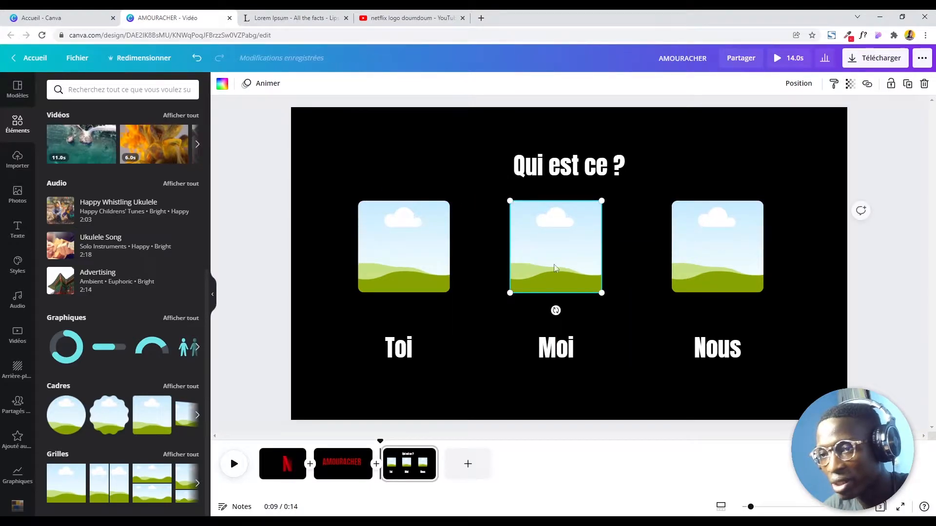
{"action": "left_click_drag", "start_coordinate": [424, 262], "coordinate": [423, 254]}
- Enlarge the three photo frames slightly together and shift them lower, closer to the labels
{"action": "left_click_drag", "start_coordinate": [848, 299], "coordinate": [338, 328]}
{"action": "left_click_drag", "start_coordinate": [527, 286], "coordinate": [535, 289]}
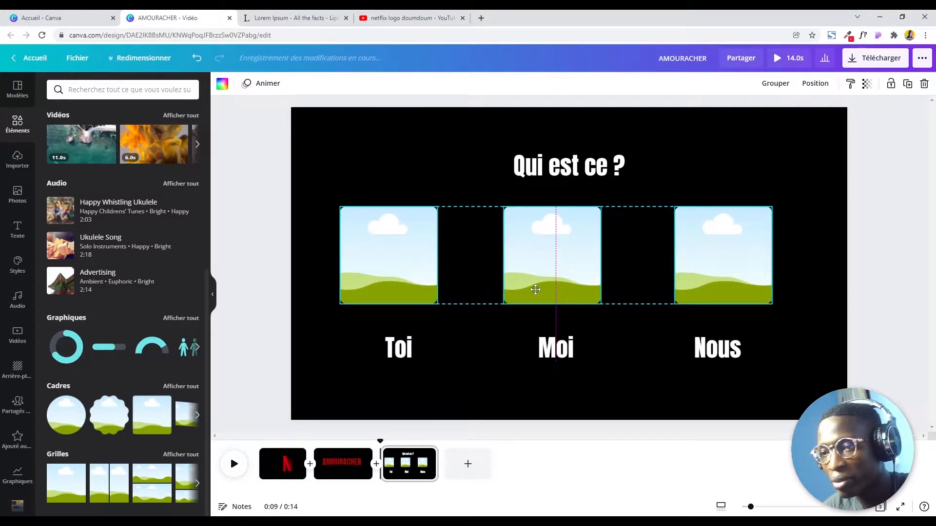
{"action": "left_click", "coordinate": [656, 330]}
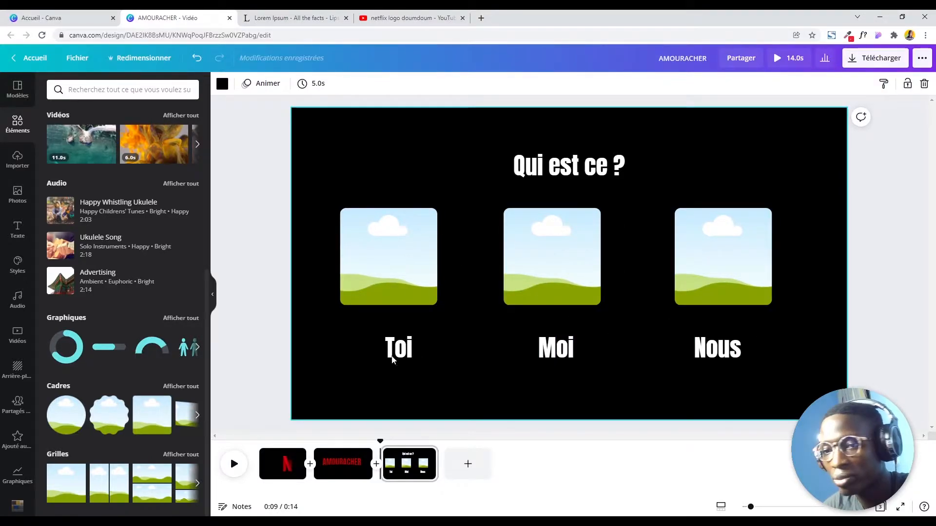
{"action": "left_click", "coordinate": [385, 293]}
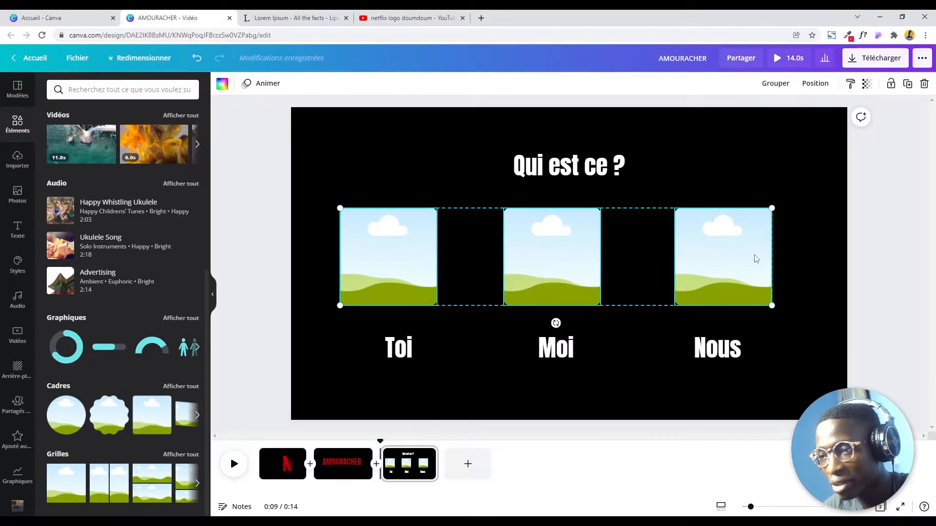
- Scale the three labels to font size 62.4, shift them under the frames, and move frames and labels together toward the page centre
{"action": "left_click_drag", "start_coordinate": [352, 353], "coordinate": [745, 361]}
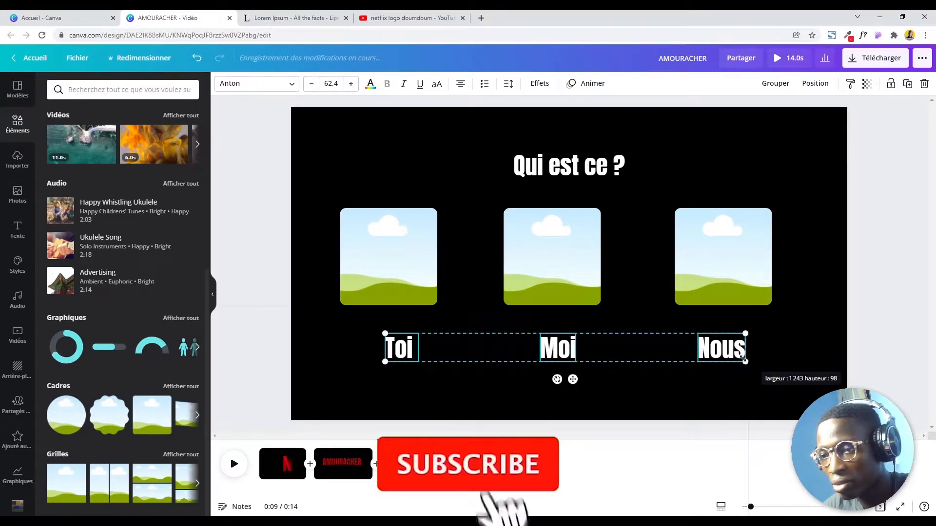
{"action": "left_click_drag", "start_coordinate": [656, 355], "coordinate": [640, 355]}
{"action": "left_click_drag", "start_coordinate": [279, 258], "coordinate": [782, 481]}
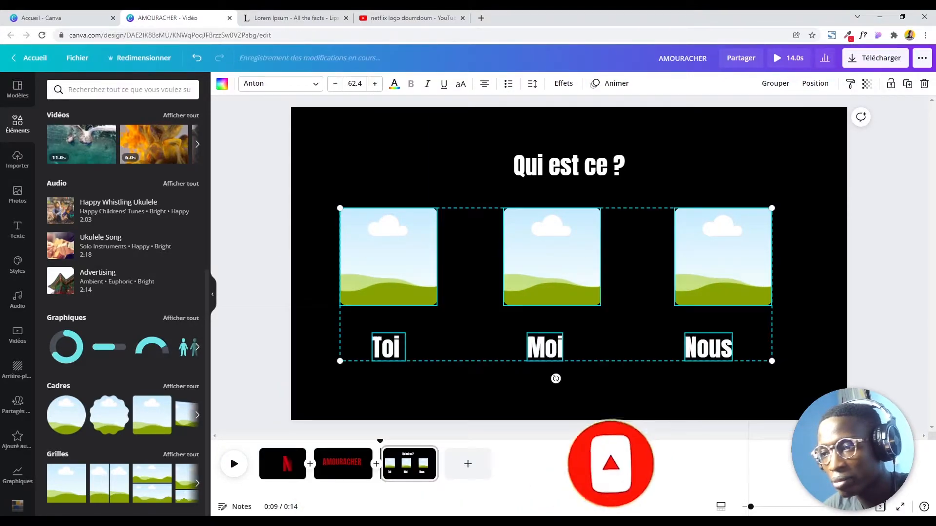
{"action": "left_click_drag", "start_coordinate": [709, 318], "coordinate": [721, 319]}
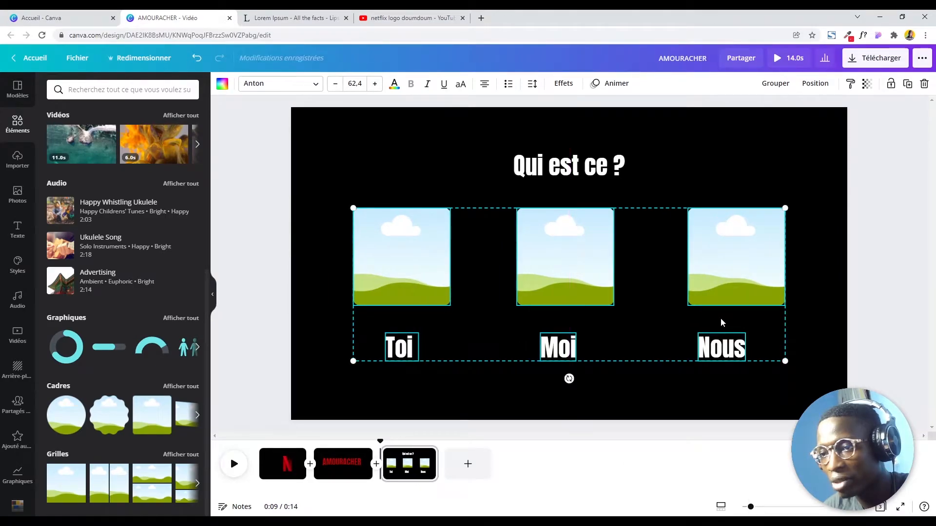
{"action": "left_click", "coordinate": [863, 280]}
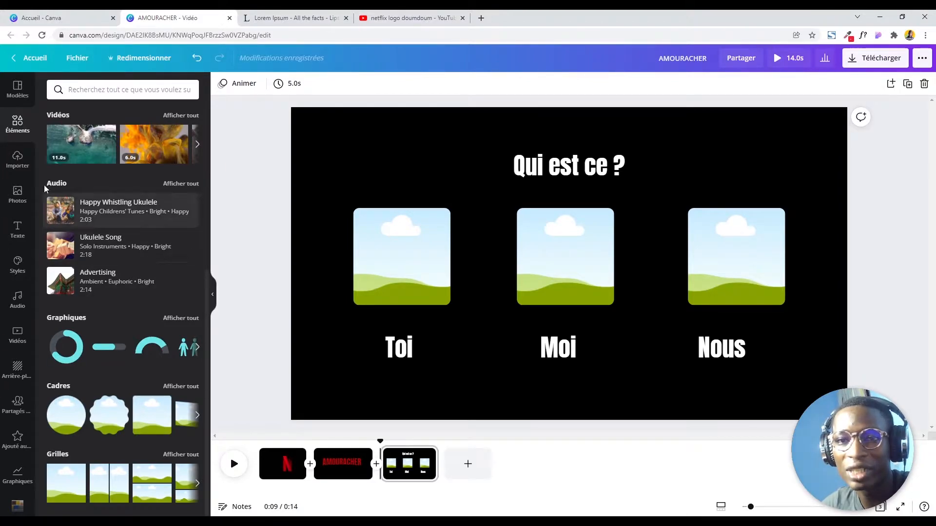
{"action": "left_click", "coordinate": [18, 160]}
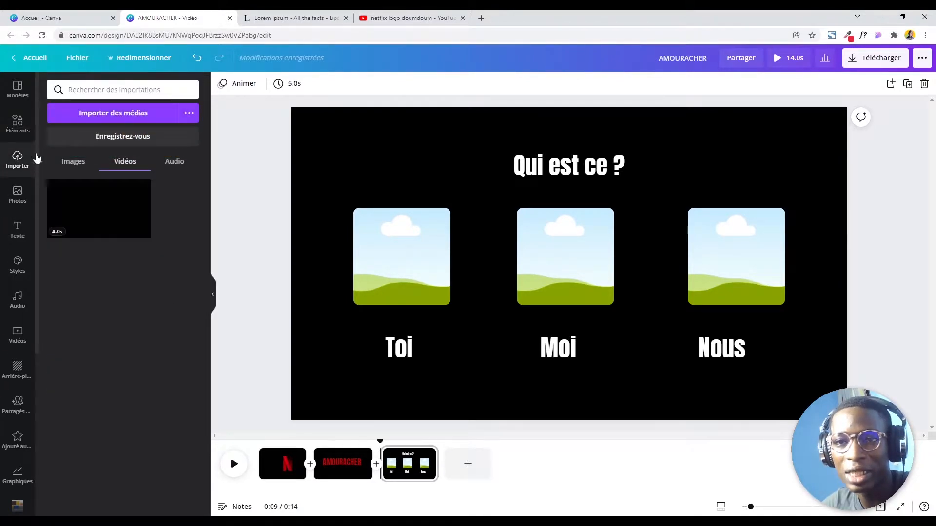
{"action": "left_click", "coordinate": [108, 115]}
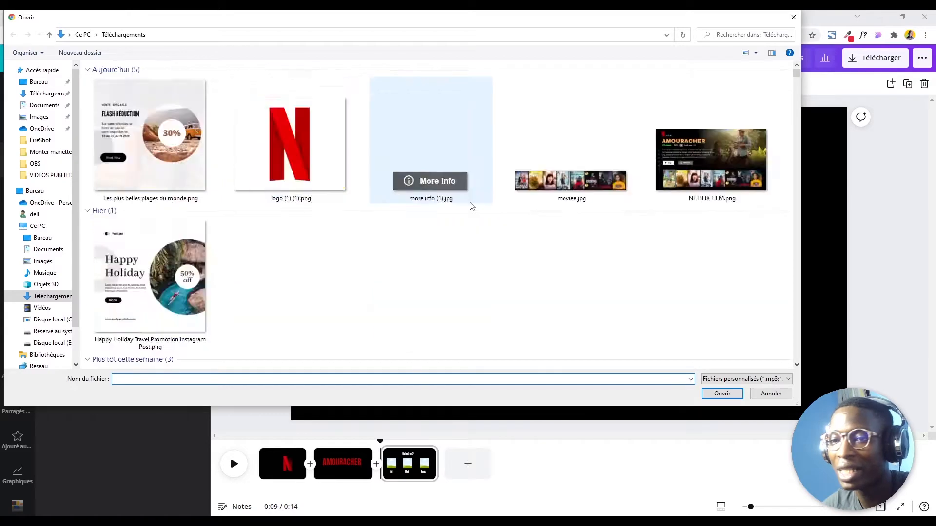
{"action": "scroll", "coordinate": [472, 205], "scroll_direction": "down", "scroll_amount": 5}
{"action": "scroll", "coordinate": [472, 205], "scroll_direction": "up", "scroll_amount": 5}
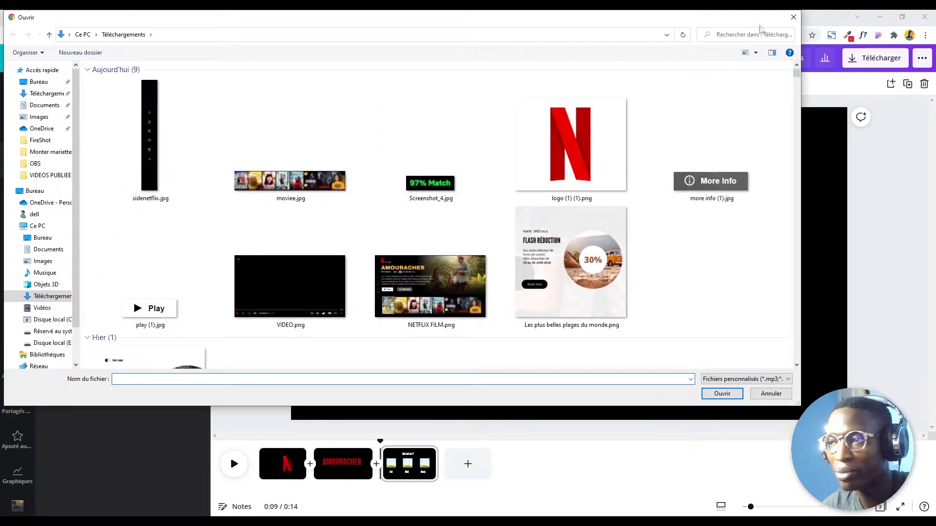
{"action": "left_click", "coordinate": [792, 18]}
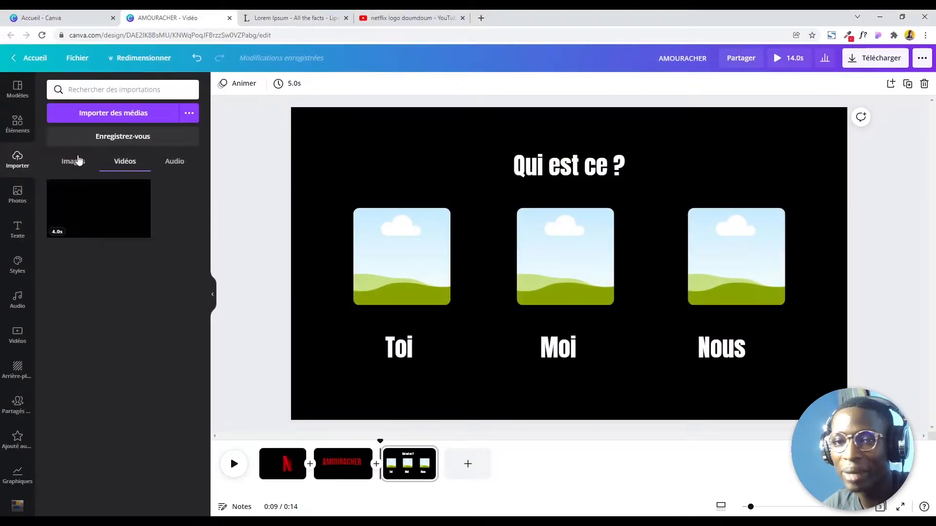
- Fill the Toi frame with the favourited photo of the blonde woman in a white top
{"action": "scroll", "coordinate": [8, 317], "scroll_direction": "down", "scroll_amount": 3}
{"action": "scroll", "coordinate": [7, 316], "scroll_direction": "down", "scroll_amount": 3}
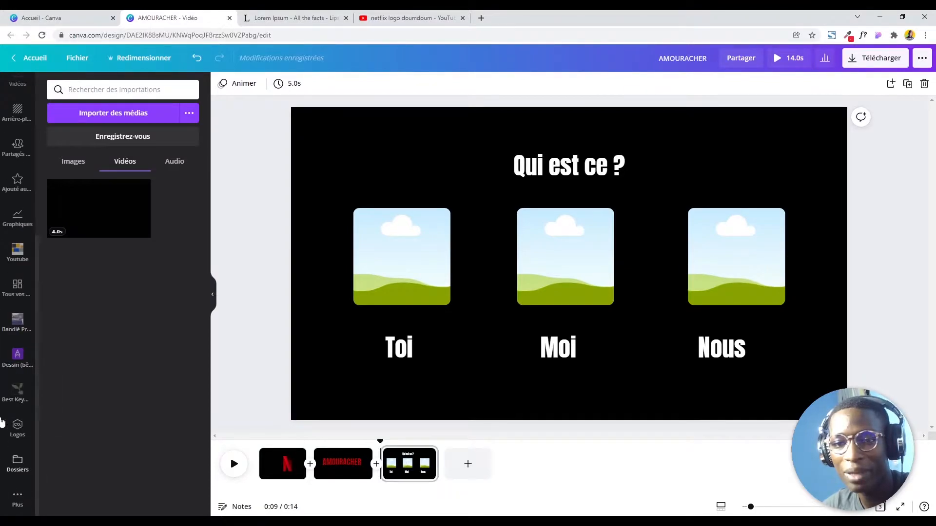
{"action": "left_click", "coordinate": [18, 185]}
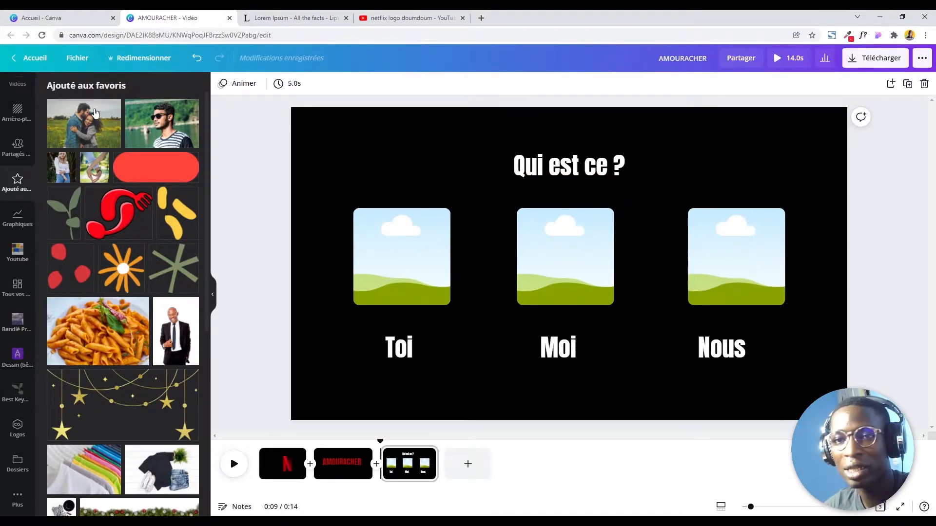
{"action": "left_click_drag", "start_coordinate": [61, 174], "coordinate": [383, 248]}
{"action": "double_click", "coordinate": [384, 249]}
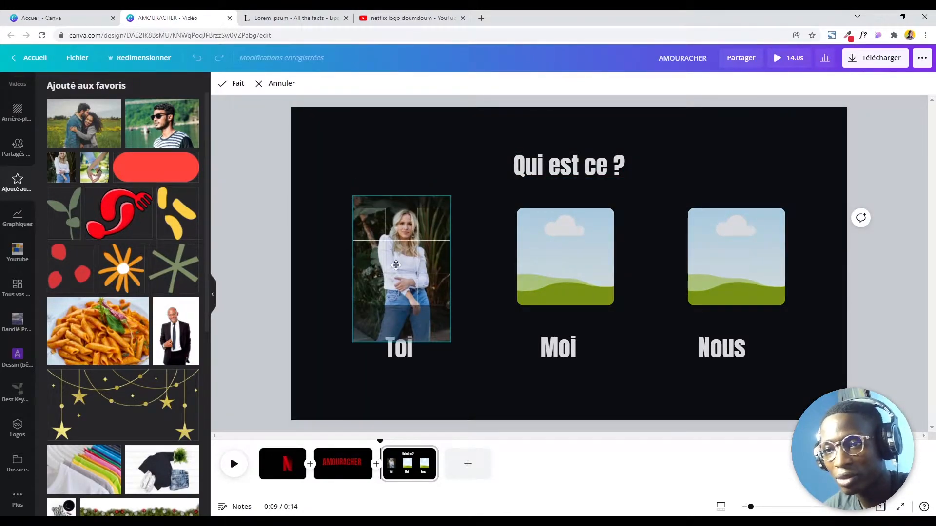
{"action": "left_click", "coordinate": [316, 231]}
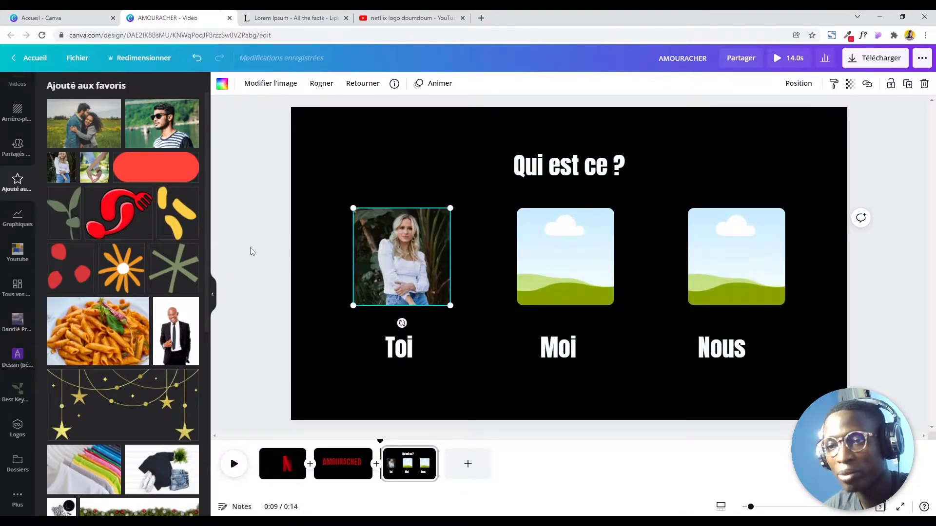
- Fill the Moi frame with the favourited photo of the man in sunglasses, then enlarge and reposition it inside the frame
{"action": "left_click_drag", "start_coordinate": [152, 131], "coordinate": [580, 250]}
{"action": "double_click", "coordinate": [575, 250]}
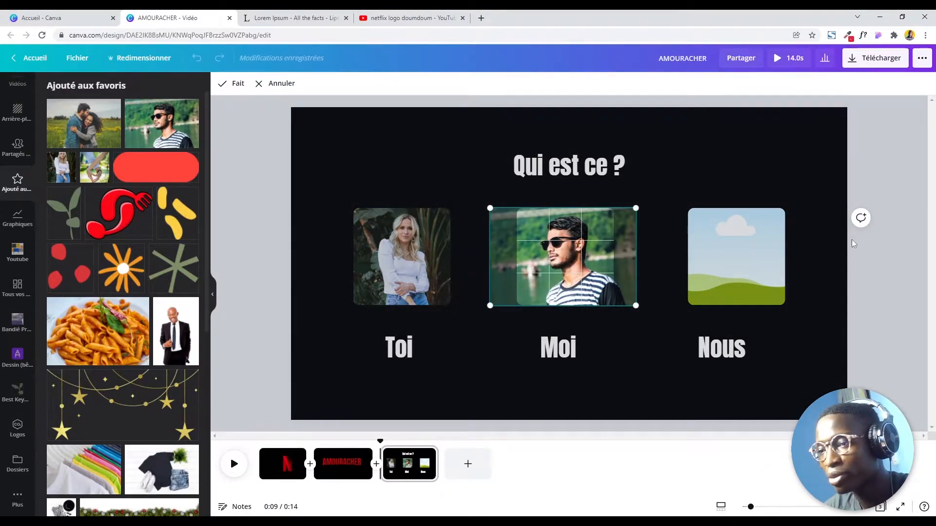
{"action": "left_click", "coordinate": [839, 204]}
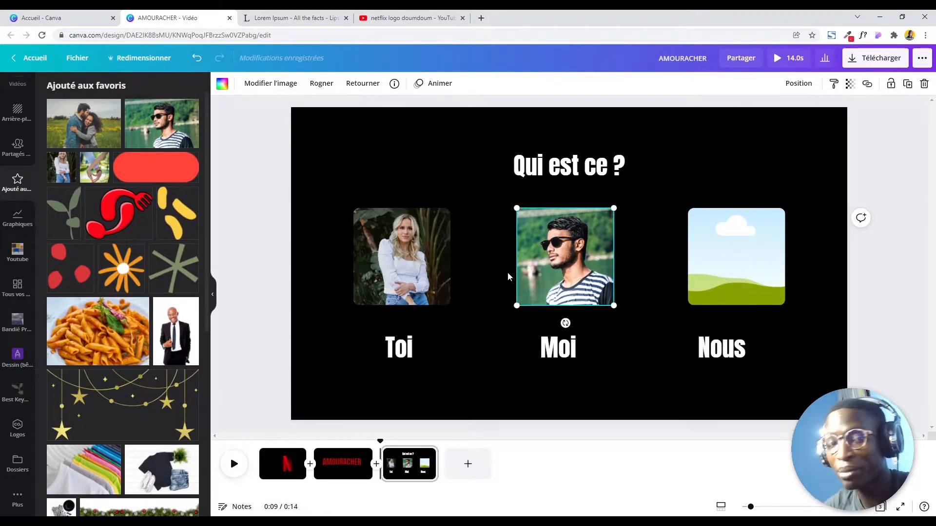
{"action": "double_click", "coordinate": [594, 274]}
{"action": "left_click_drag", "start_coordinate": [636, 210], "coordinate": [644, 201]}
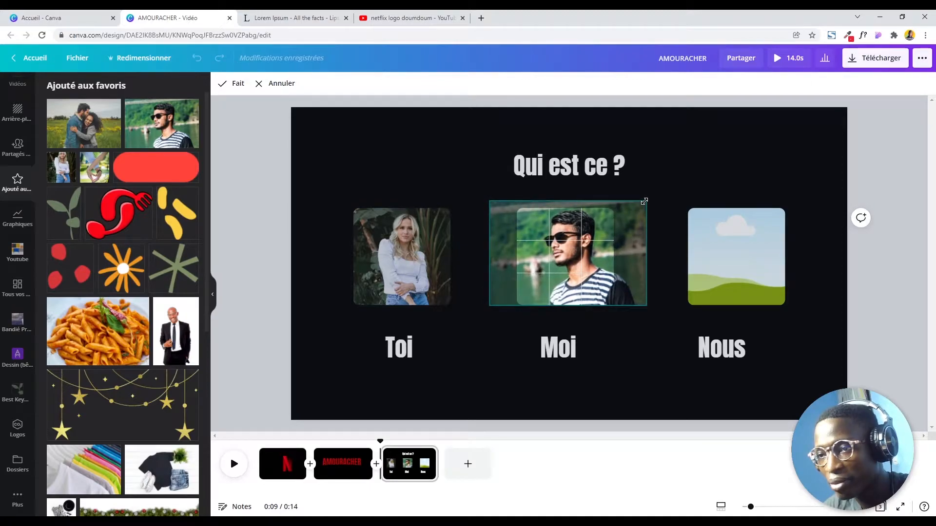
{"action": "left_click_drag", "start_coordinate": [574, 250], "coordinate": [567, 247]}
{"action": "left_click", "coordinate": [670, 198]}
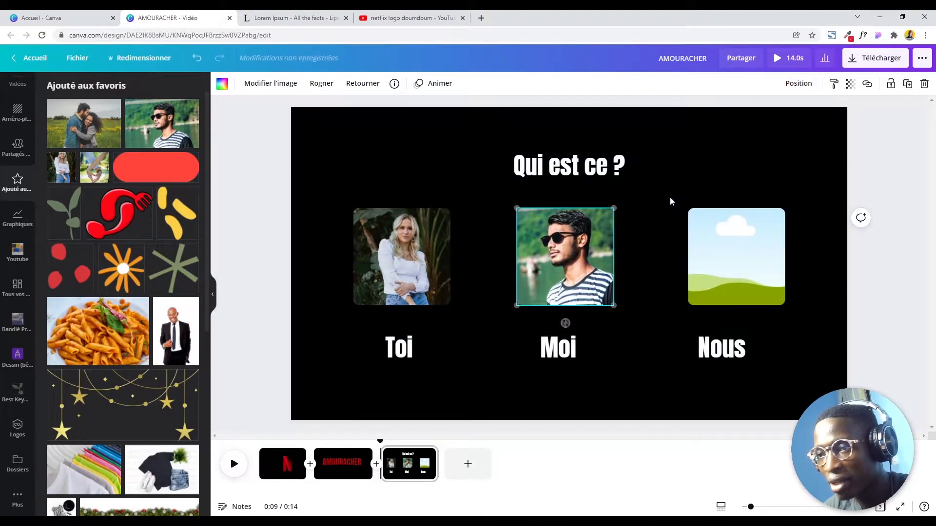
{"action": "left_click", "coordinate": [677, 170]}
- Enlarge the woman's photo inside the Toi frame and reposition it to show her upper body
{"action": "left_click", "coordinate": [447, 329]}
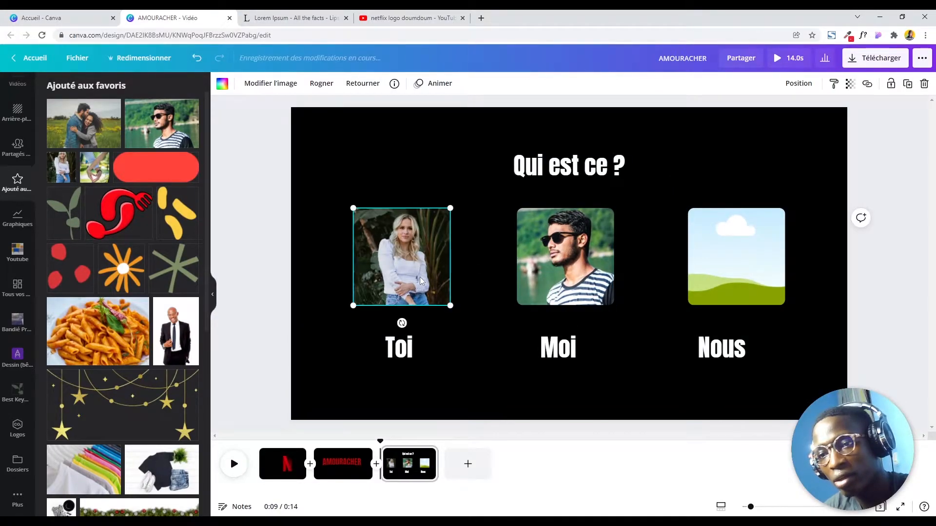
{"action": "double_click", "coordinate": [447, 329]}
{"action": "left_click_drag", "start_coordinate": [448, 347], "coordinate": [467, 390]}
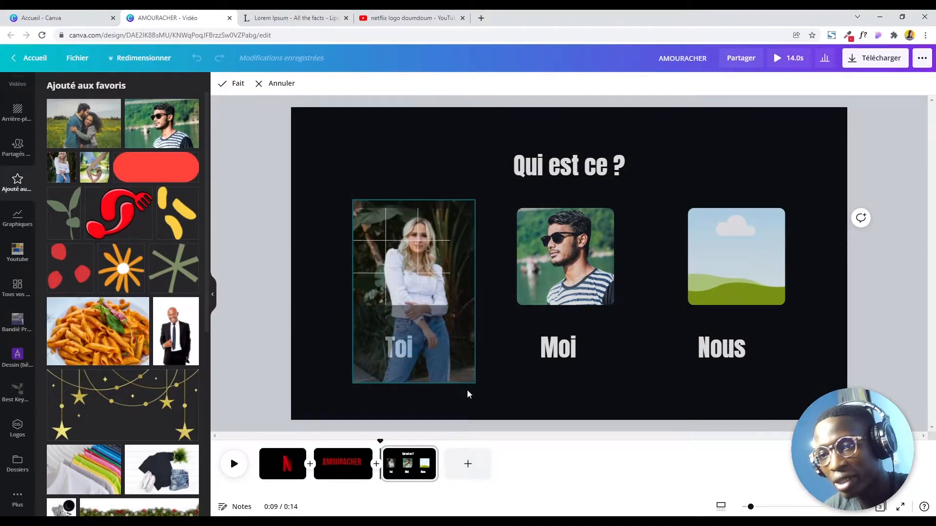
{"action": "left_click_drag", "start_coordinate": [434, 277], "coordinate": [423, 280]}
{"action": "left_click", "coordinate": [419, 184]}
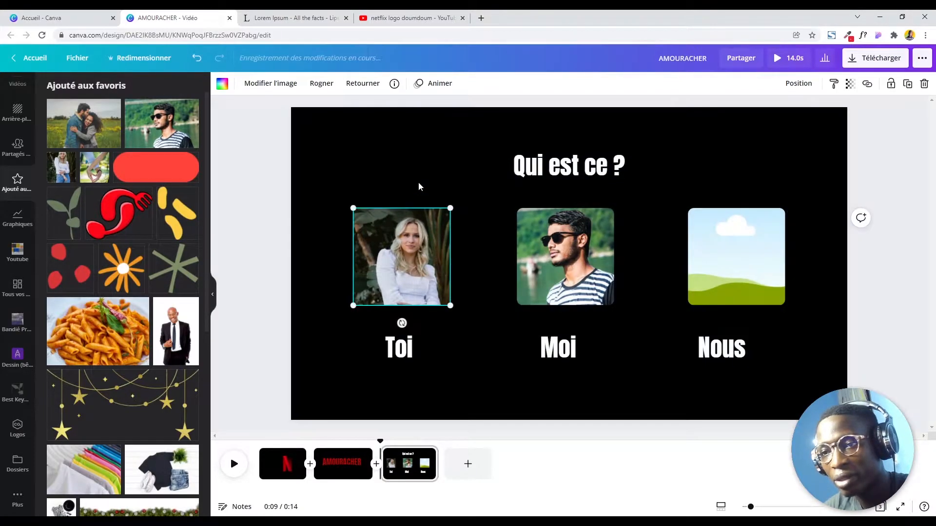
- Zoom the Toi photo in further and recentre it so the woman's face and shoulders fill the frame
{"action": "double_click", "coordinate": [408, 265]}
{"action": "left_click_drag", "start_coordinate": [332, 413], "coordinate": [325, 417]}
{"action": "left_click_drag", "start_coordinate": [398, 262], "coordinate": [393, 252]}
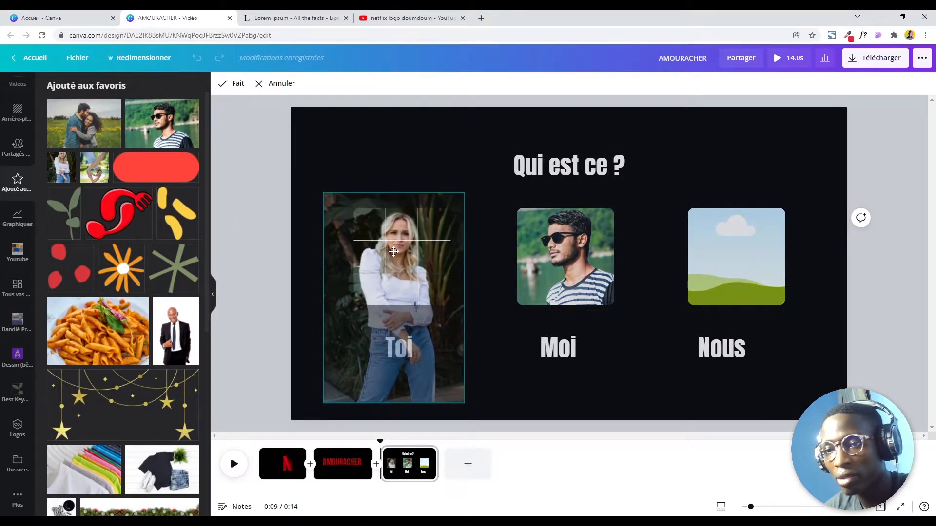
{"action": "left_click", "coordinate": [414, 180]}
{"action": "left_click", "coordinate": [413, 177]}
{"action": "left_click", "coordinate": [419, 282]}
{"action": "double_click", "coordinate": [420, 281]}
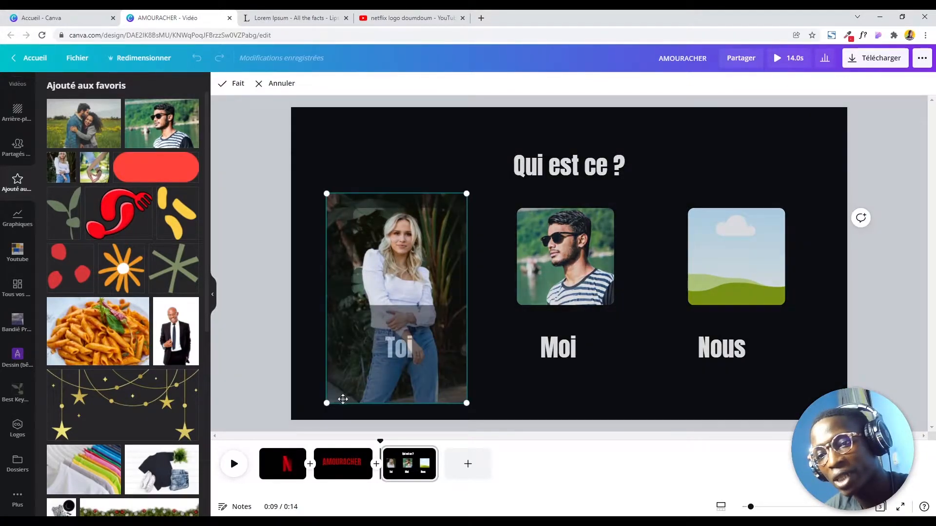
{"action": "left_click_drag", "start_coordinate": [325, 407], "coordinate": [318, 422]}
{"action": "left_click", "coordinate": [410, 129]}
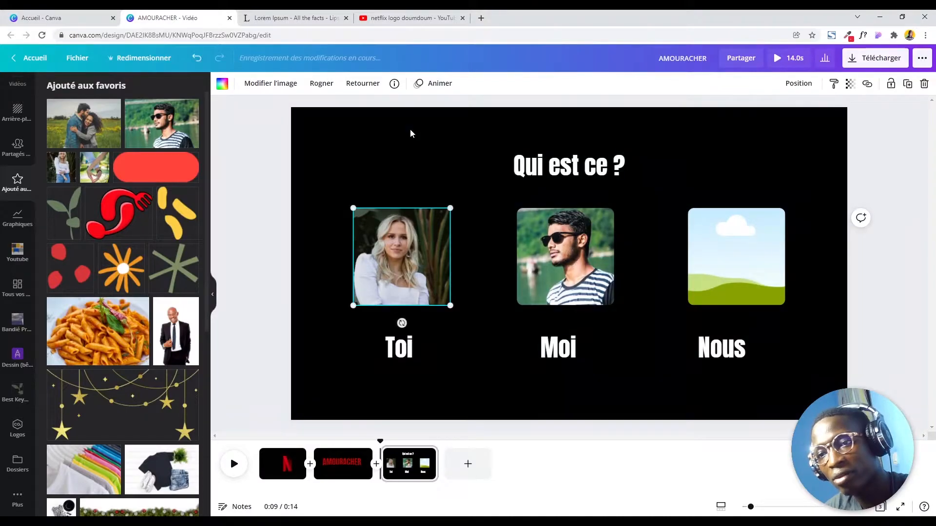
{"action": "left_click", "coordinate": [695, 157]}
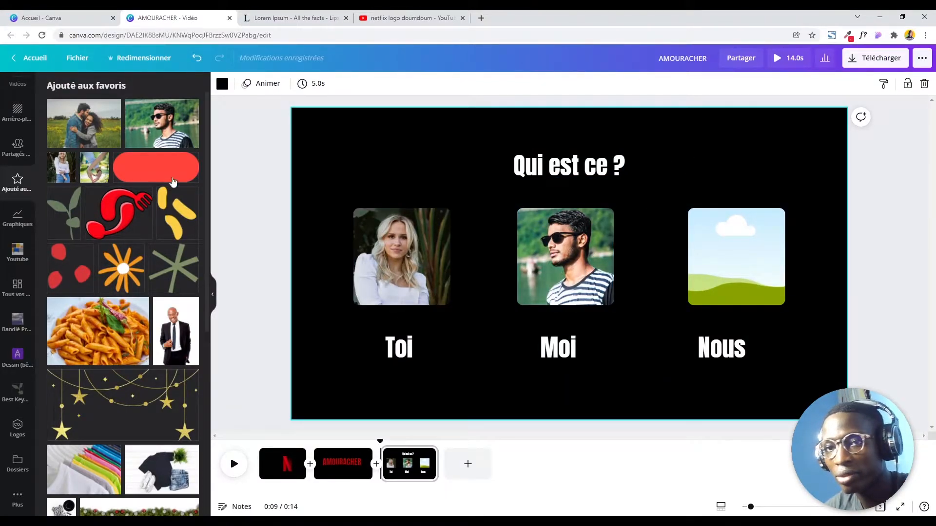
- Fill the Nous frame with the favourited photo of the couple hugging in a field, keeping its default crop
{"action": "left_click_drag", "start_coordinate": [98, 139], "coordinate": [715, 235]}
{"action": "double_click", "coordinate": [714, 235]}
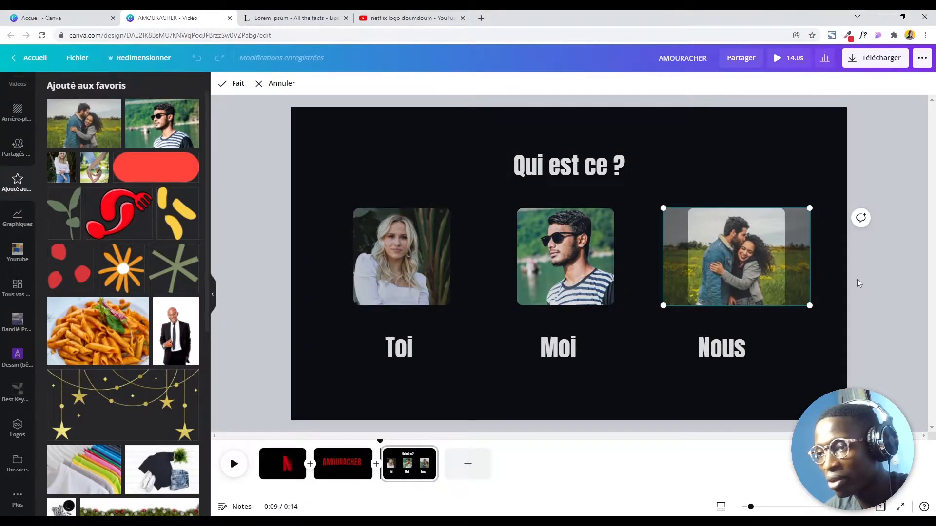
{"action": "left_click", "coordinate": [858, 283]}
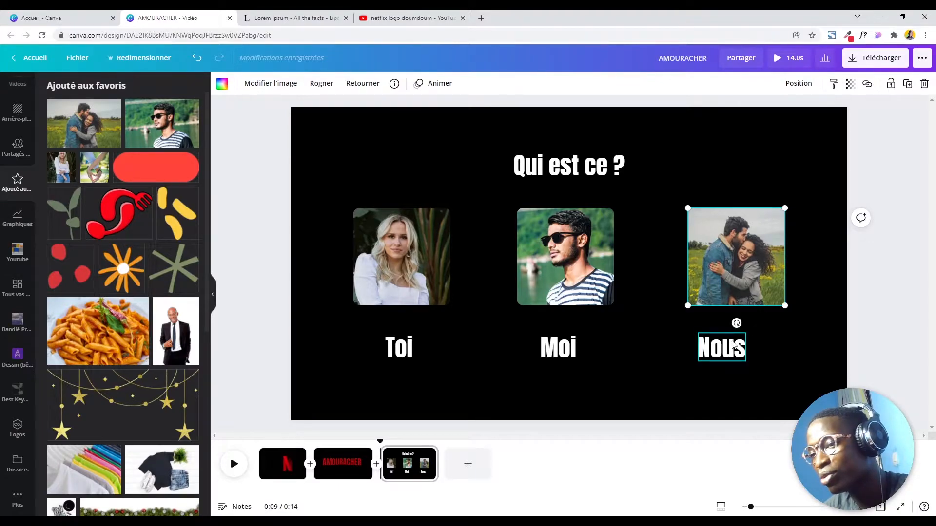
- Centre the Nous and Moi labels under their photos and shift the Toi label slightly left
{"action": "left_click_drag", "start_coordinate": [708, 349], "coordinate": [722, 344]}
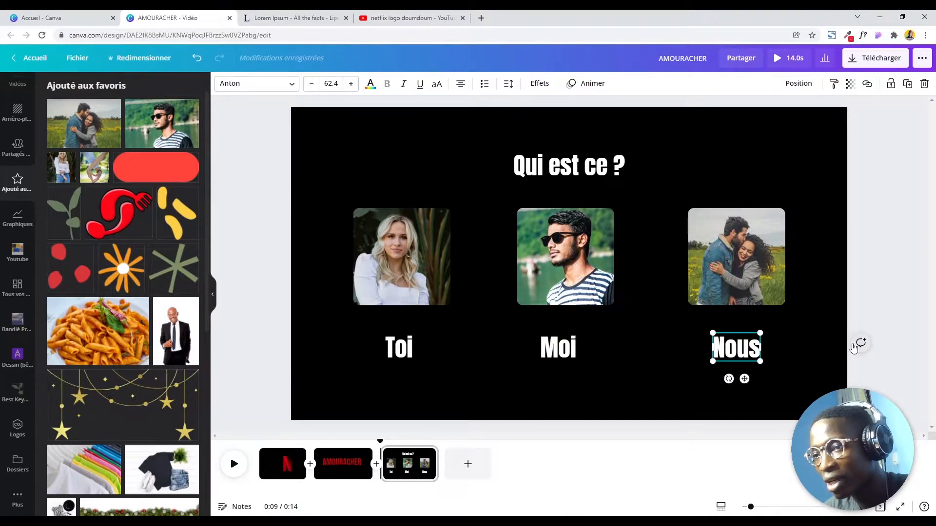
{"action": "left_click", "coordinate": [870, 264]}
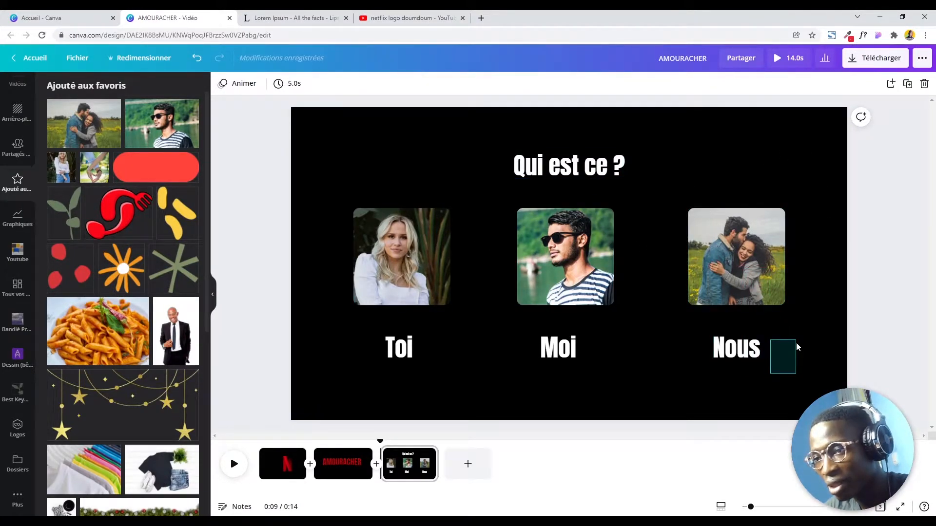
{"action": "left_click", "coordinate": [563, 348]}
{"action": "left_click_drag", "start_coordinate": [563, 348], "coordinate": [571, 348]}
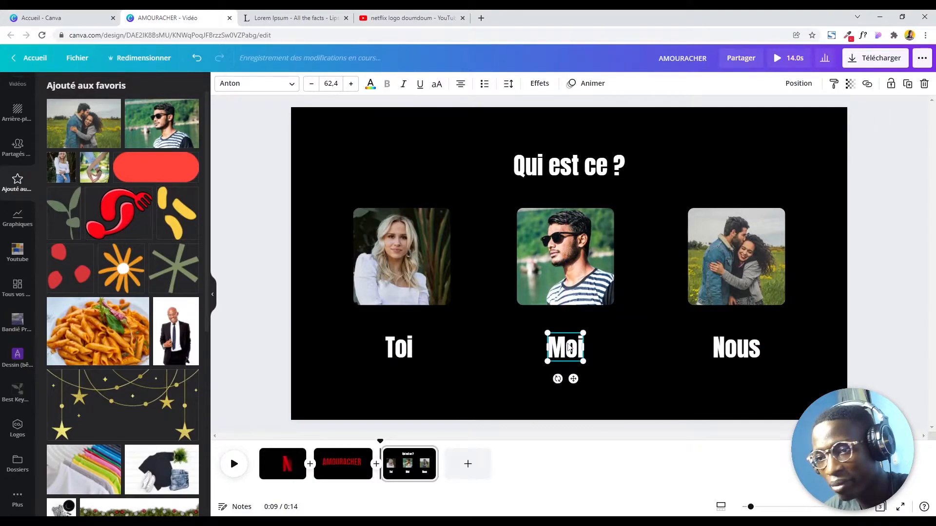
{"action": "left_click", "coordinate": [408, 356]}
{"action": "left_click_drag", "start_coordinate": [401, 348], "coordinate": [396, 348]}
{"action": "left_click", "coordinate": [477, 396]}
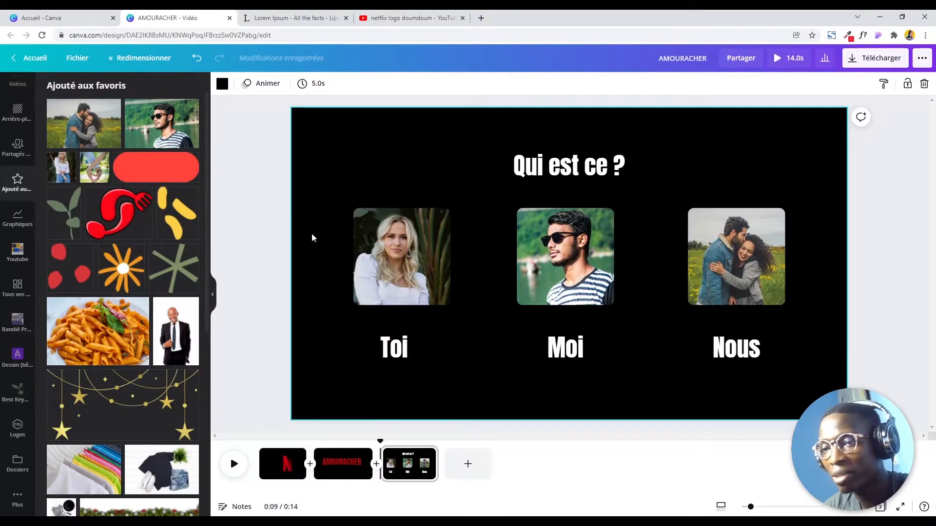
- Select all three photos with their labels and nudge the whole group very slightly lower
{"action": "left_click", "coordinate": [279, 237]}
{"action": "left_click_drag", "start_coordinate": [278, 215], "coordinate": [820, 357]}
{"action": "left_click_drag", "start_coordinate": [770, 292], "coordinate": [770, 291]}
{"action": "left_click", "coordinate": [833, 297]}
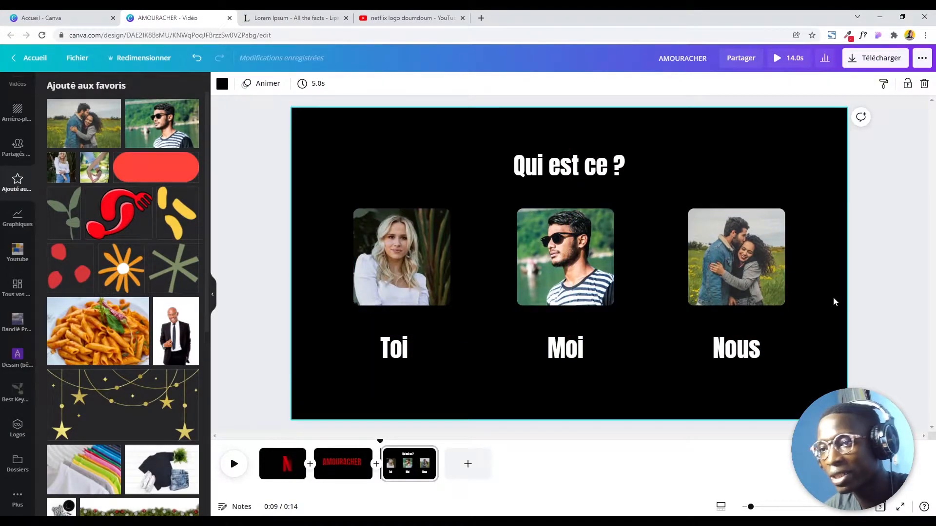
- Add a blank fourth page to the video and go back to the "Qui est ce ?" page
{"action": "left_click", "coordinate": [468, 464]}
{"action": "left_click", "coordinate": [407, 471]}
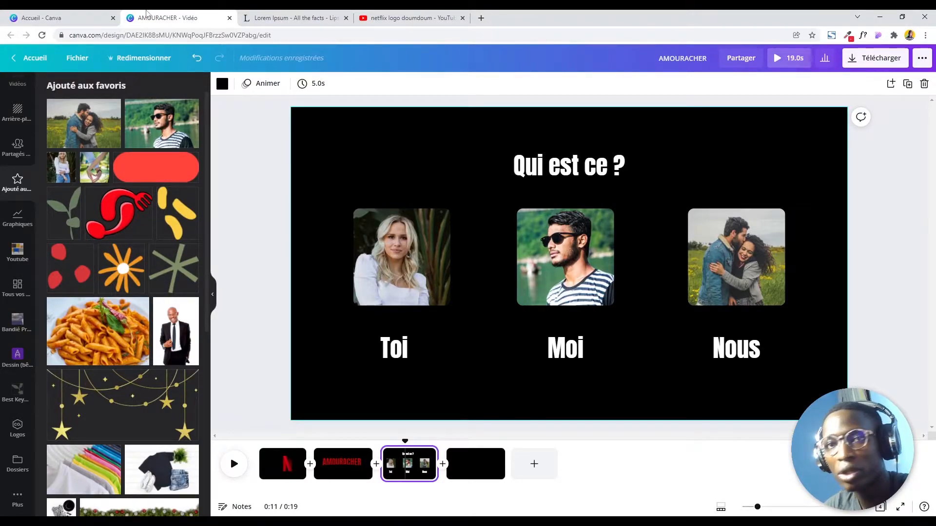
- Look over the list of all existing designs and return to the AMOURACHER video
{"action": "left_click", "coordinate": [63, 18]}
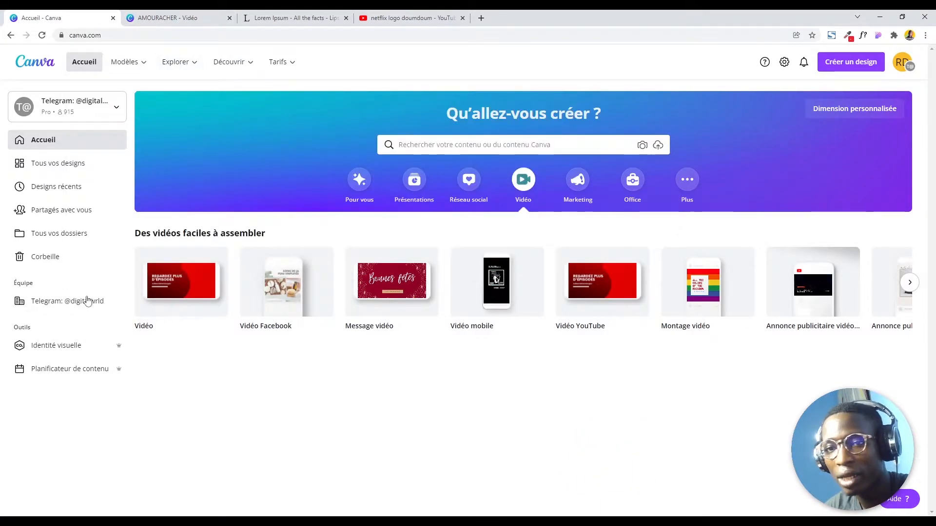
{"action": "left_click", "coordinate": [60, 164]}
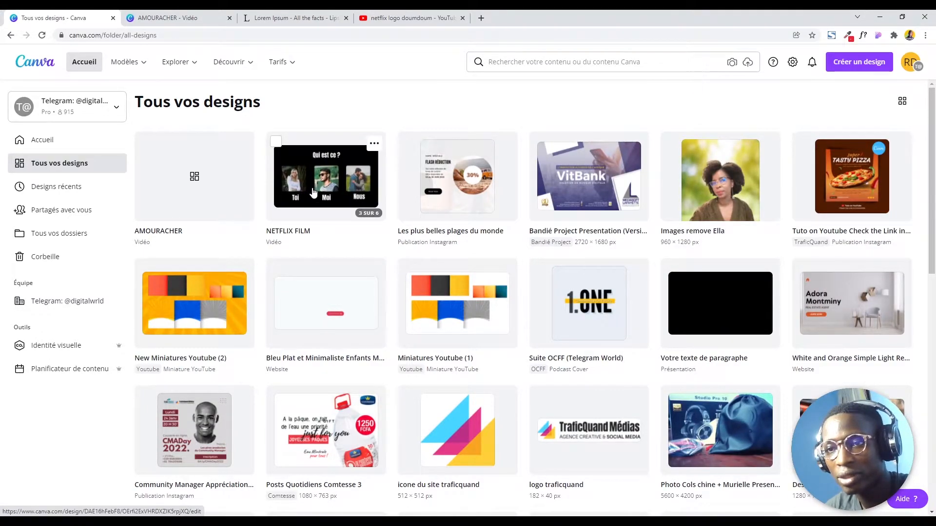
{"action": "left_click", "coordinate": [159, 14]}
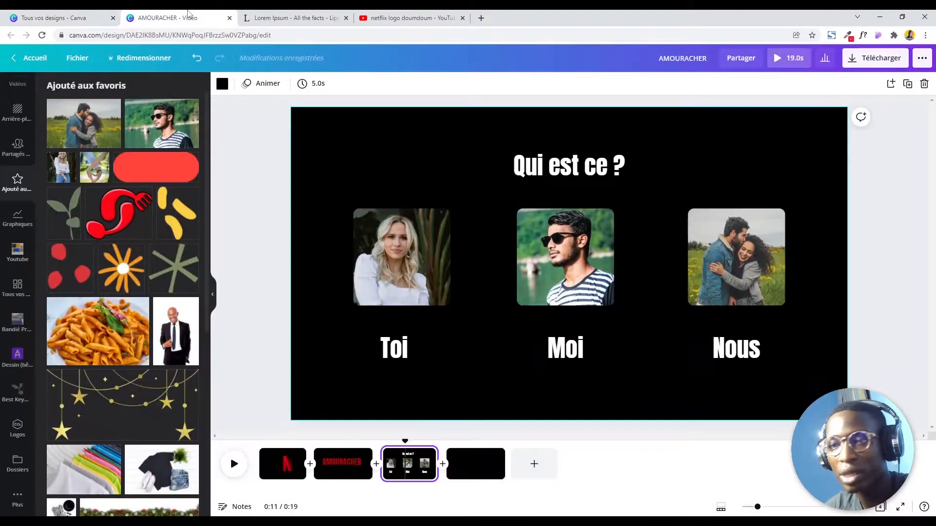
- Place the uploaded AMOURACHER film-page screenshot on the blank fourth page as a layout reference
{"action": "left_click", "coordinate": [486, 468]}
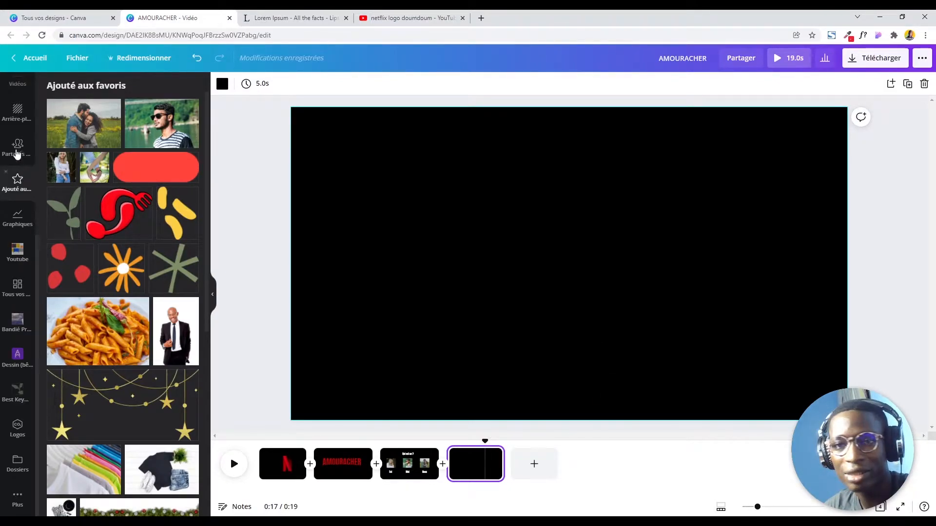
{"action": "scroll", "coordinate": [10, 190], "scroll_direction": "up", "scroll_amount": 3}
{"action": "scroll", "coordinate": [3, 190], "scroll_direction": "up", "scroll_amount": 2}
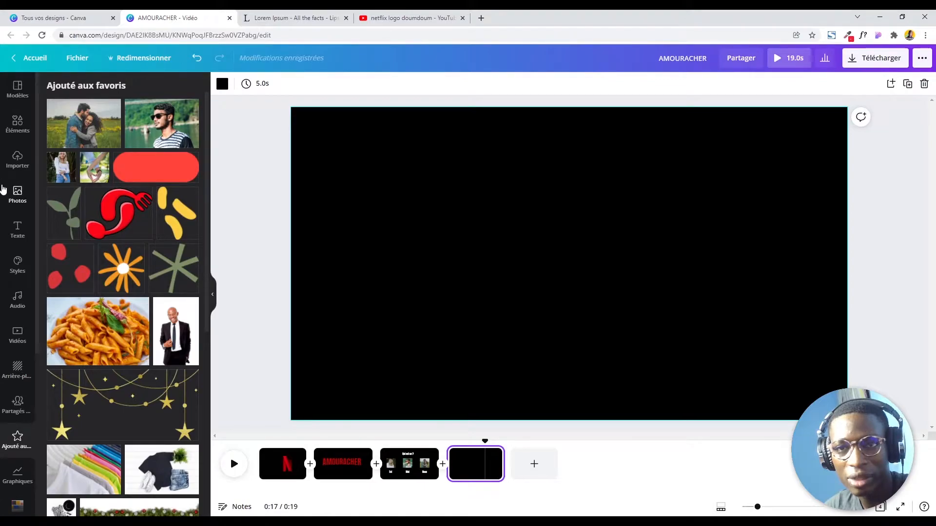
{"action": "left_click", "coordinate": [17, 160]}
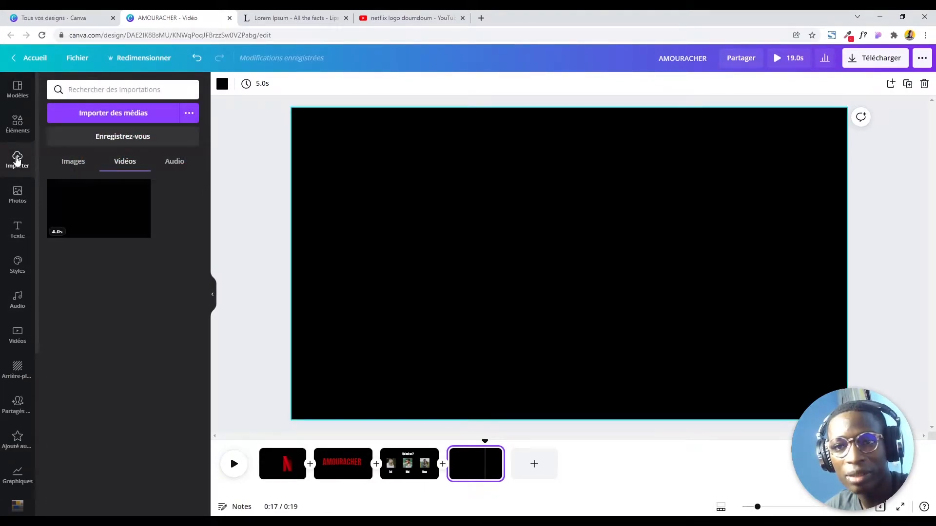
{"action": "left_click", "coordinate": [84, 165]}
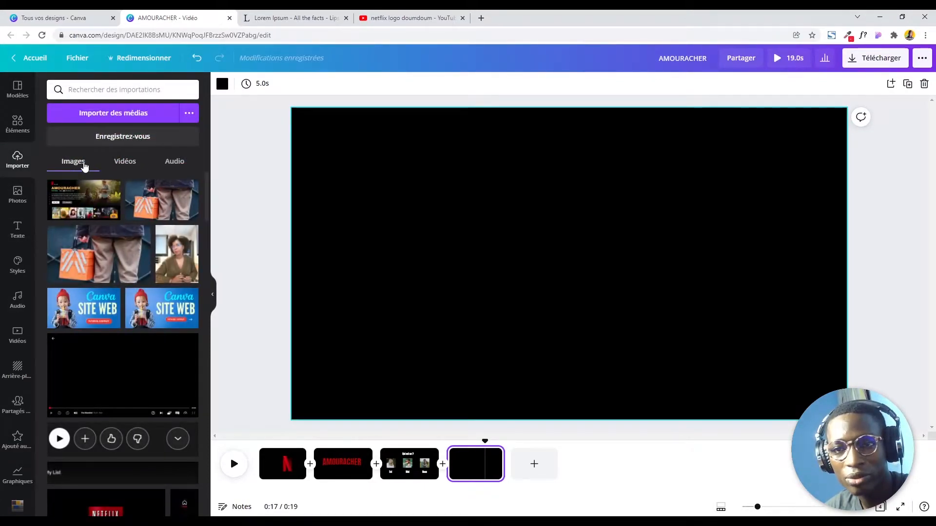
{"action": "left_click", "coordinate": [84, 197]}
- Shrink the reference screenshot to just over half the page width and park it in the page's lower-right corner
{"action": "left_click_drag", "start_coordinate": [650, 262], "coordinate": [699, 286]}
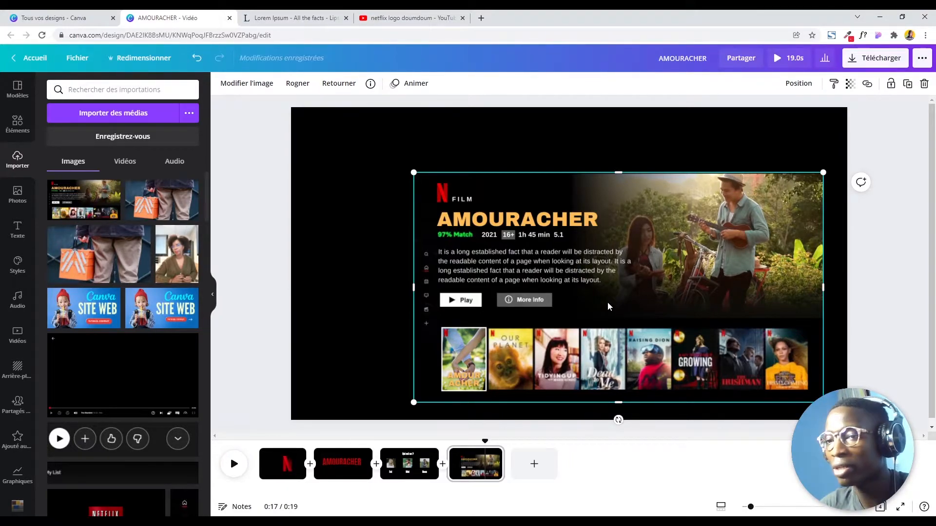
{"action": "left_click_drag", "start_coordinate": [414, 172], "coordinate": [510, 226]}
{"action": "left_click_drag", "start_coordinate": [652, 304], "coordinate": [645, 300]}
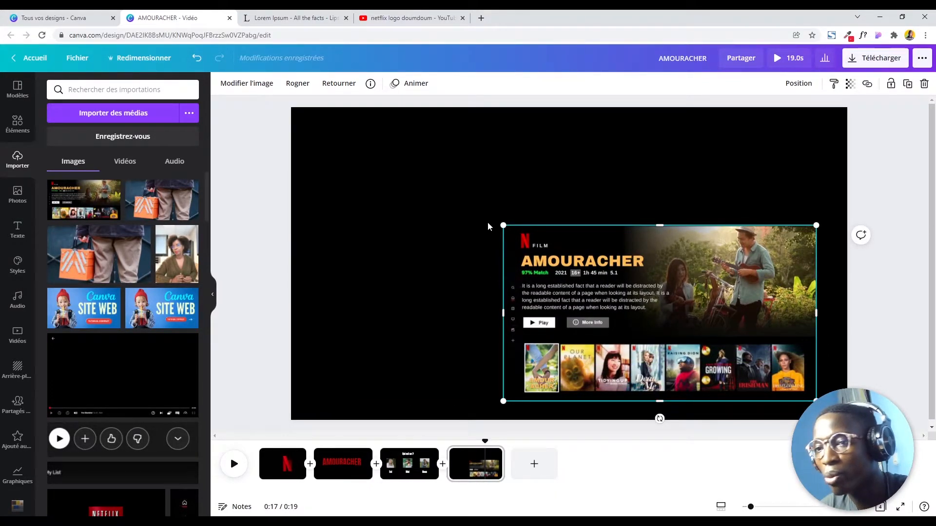
{"action": "left_click", "coordinate": [469, 215]}
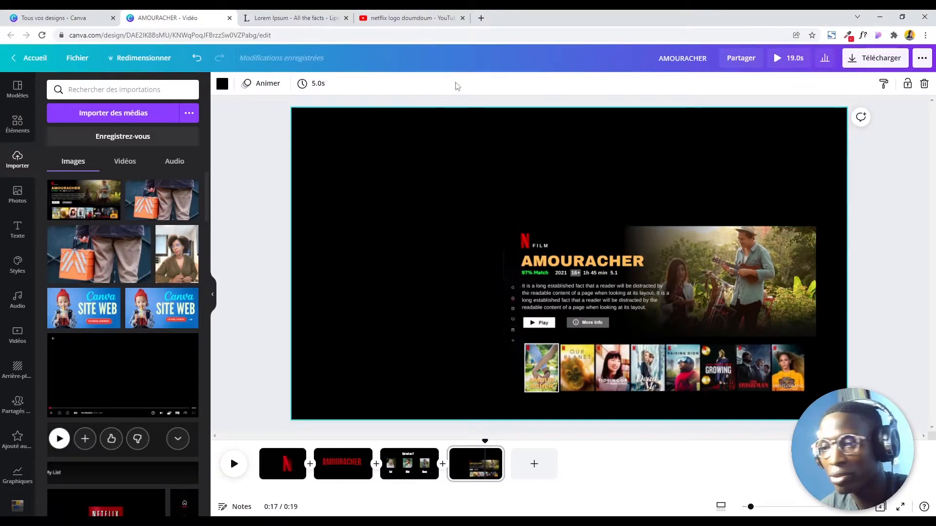
{"action": "left_click", "coordinate": [276, 148]}
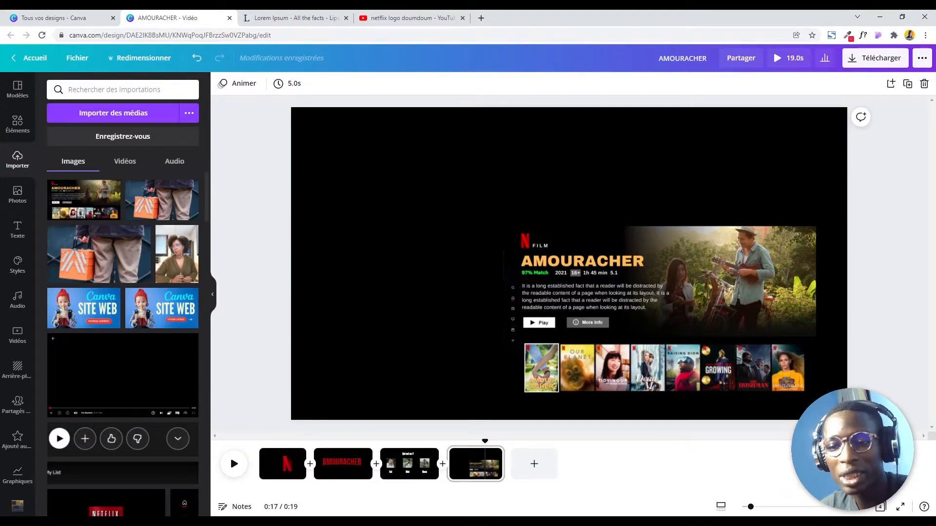
- Import all eight files from the Netflix Elements folder in File Explorer's Images library into the Canva uploads
{"action": "left_click", "coordinate": [298, 515]}
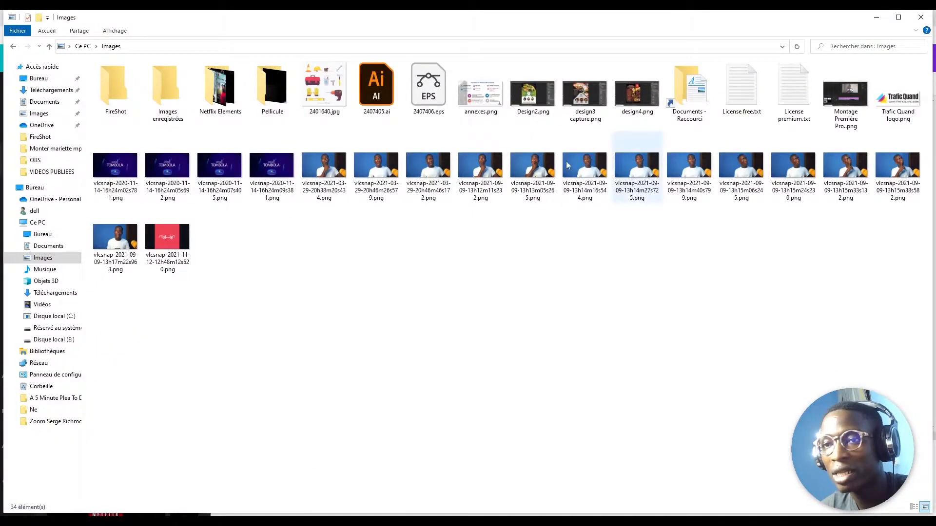
{"action": "double_click", "coordinate": [220, 88]}
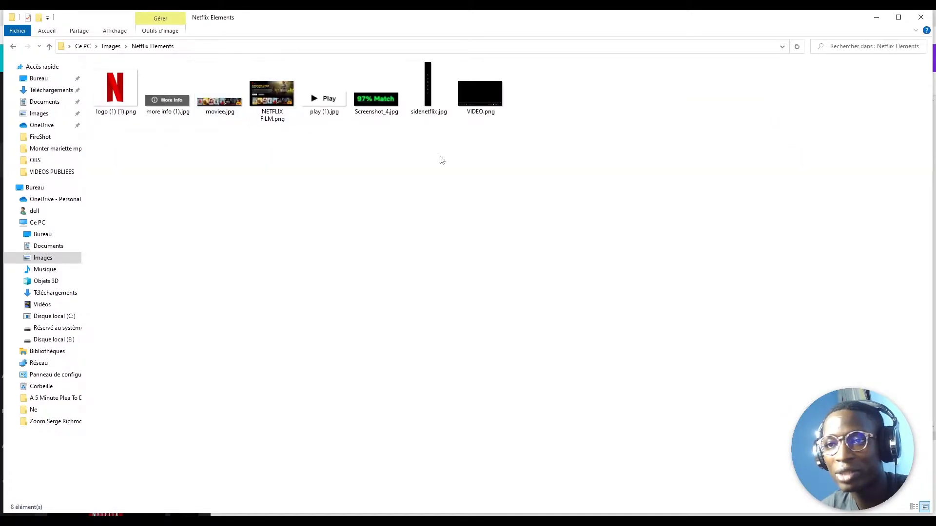
{"action": "left_click_drag", "start_coordinate": [775, 258], "coordinate": [114, 76]}
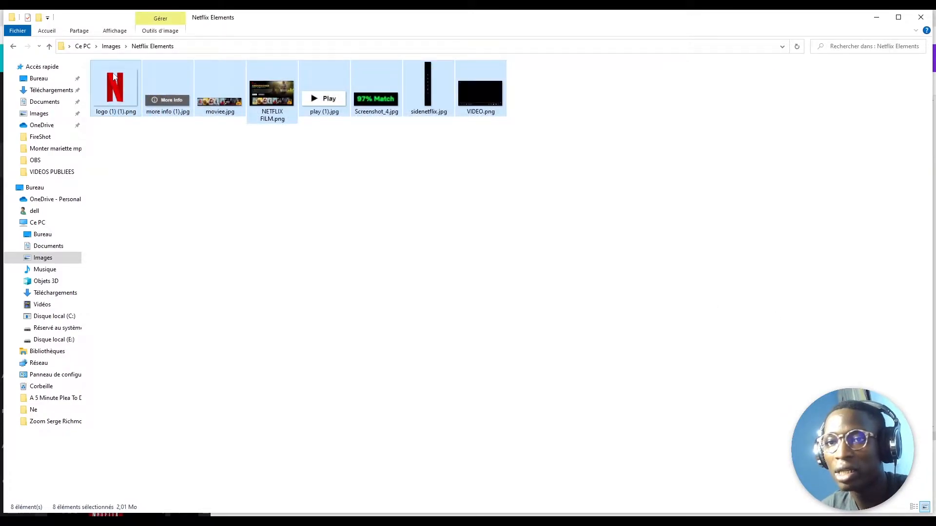
{"action": "left_click", "coordinate": [292, 187]}
{"action": "left_click_drag", "start_coordinate": [665, 244], "coordinate": [106, 86]}
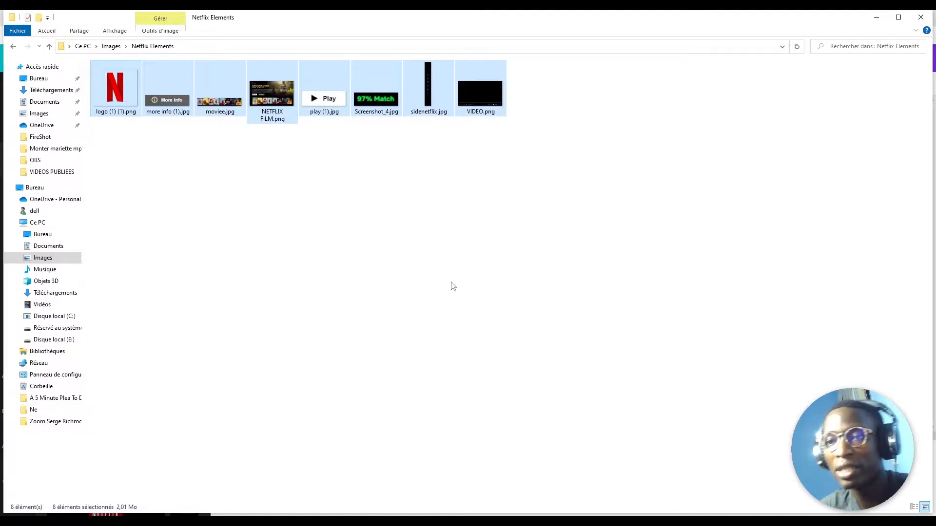
{"action": "left_click_drag", "start_coordinate": [304, 101], "coordinate": [113, 282]}
{"action": "key", "text": "alt+Tab"}
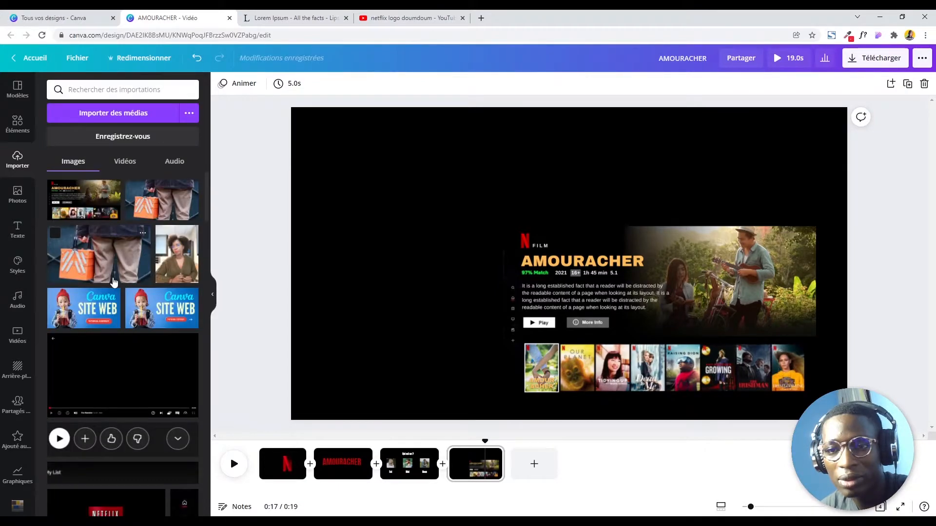
{"action": "key", "text": "alt+Tab"}
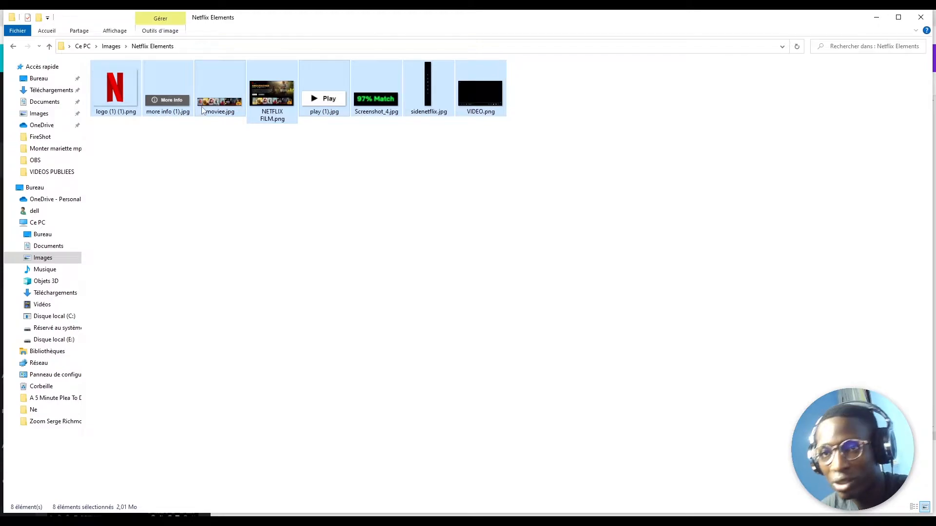
{"action": "key", "text": "alt+Tab"}
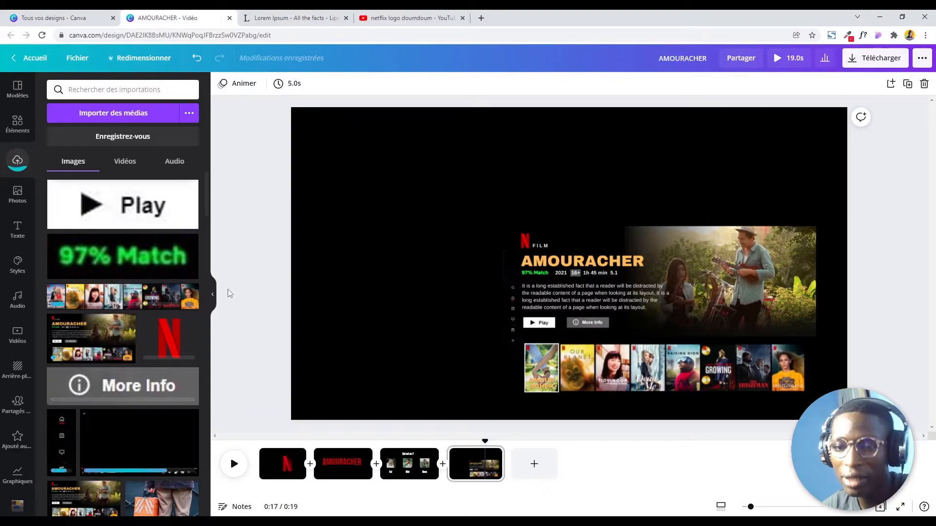
- Add the uploaded vertical strip of Netflix menu icons at the page's left edge, trimming its empty ends and enlarging it slightly
{"action": "scroll", "coordinate": [188, 302], "scroll_direction": "down", "scroll_amount": 3}
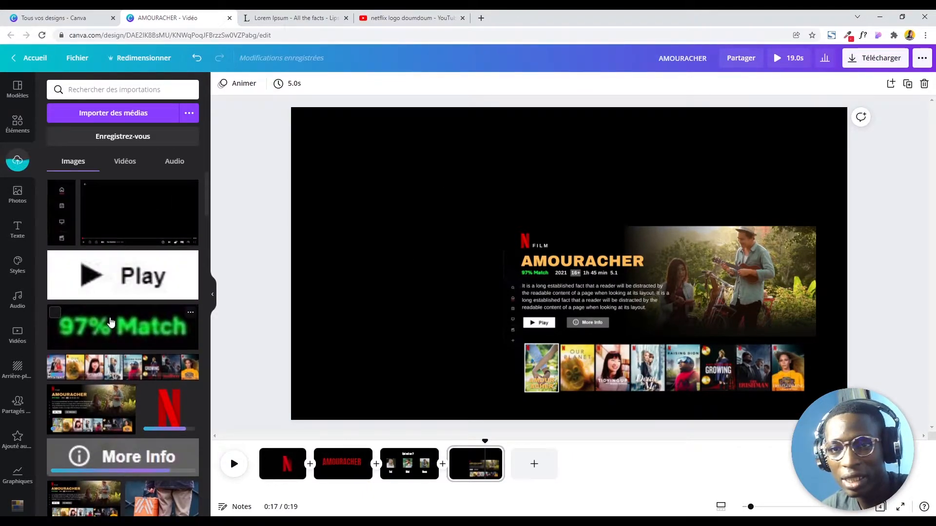
{"action": "left_click", "coordinate": [57, 205]}
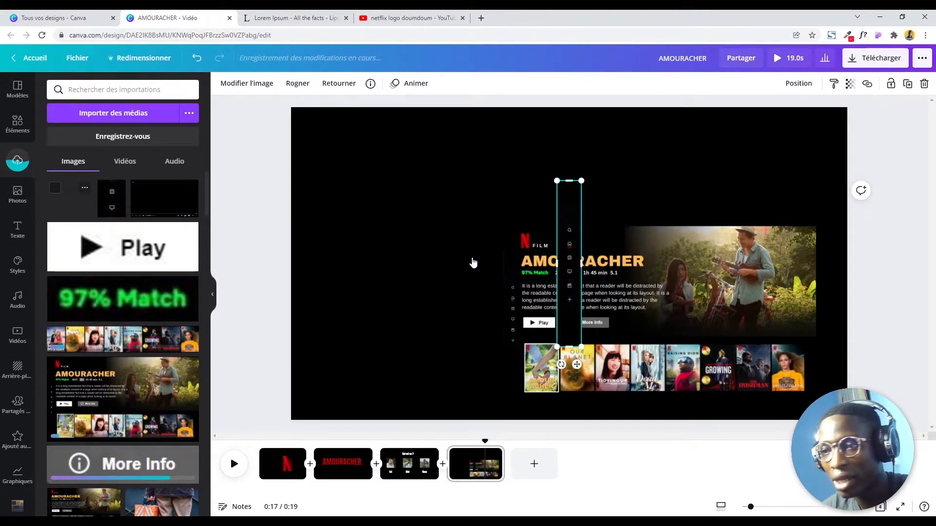
{"action": "left_click_drag", "start_coordinate": [564, 303], "coordinate": [323, 286]}
{"action": "left_click_drag", "start_coordinate": [329, 328], "coordinate": [328, 295]}
{"action": "left_click_drag", "start_coordinate": [329, 166], "coordinate": [329, 200]}
{"action": "mouse_move", "coordinate": [340, 295]}
{"action": "left_mouse_down"}
{"action": "mouse_move", "coordinate": [356, 359]}
{"action": "mouse_move", "coordinate": [330, 274]}
{"action": "mouse_move", "coordinate": [337, 284]}
{"action": "left_mouse_up"}
{"action": "left_click_drag", "start_coordinate": [352, 333], "coordinate": [341, 317]}
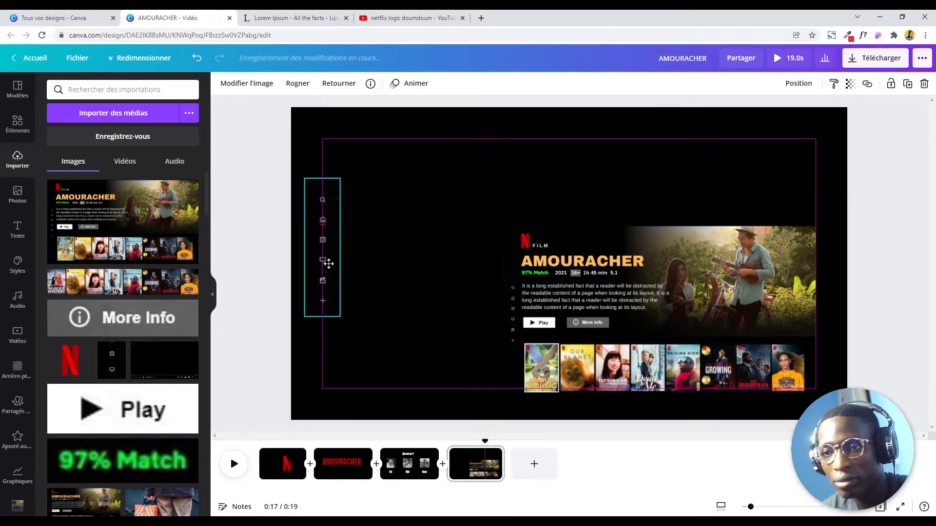
{"action": "left_click_drag", "start_coordinate": [329, 264], "coordinate": [330, 268]}
{"action": "left_click_drag", "start_coordinate": [327, 263], "coordinate": [310, 276]}
{"action": "left_click", "coordinate": [367, 274]}
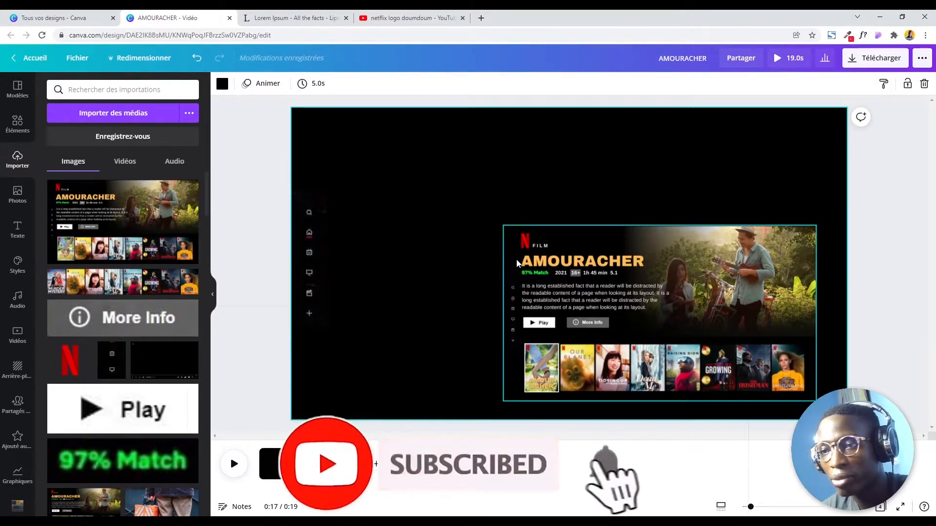
- Add the uploaded red N logo, scale it down to about 130 × 108, and place it in the page's top-left corner
{"action": "left_click", "coordinate": [91, 359]}
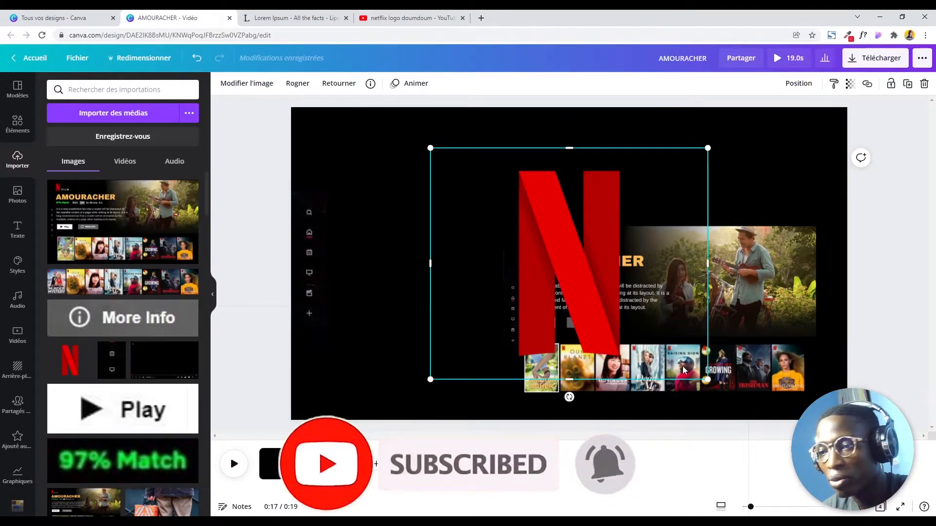
{"action": "left_click_drag", "start_coordinate": [698, 377], "coordinate": [698, 307]}
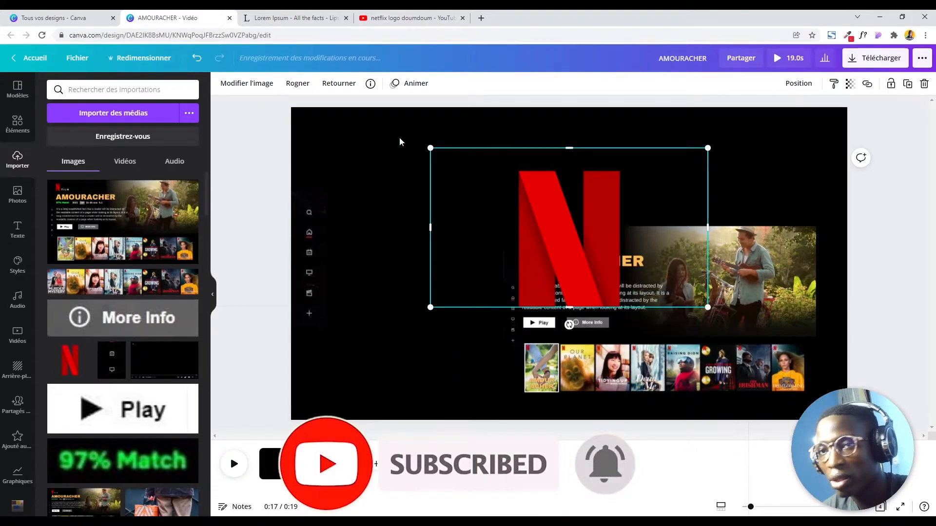
{"action": "left_click", "coordinate": [196, 58]}
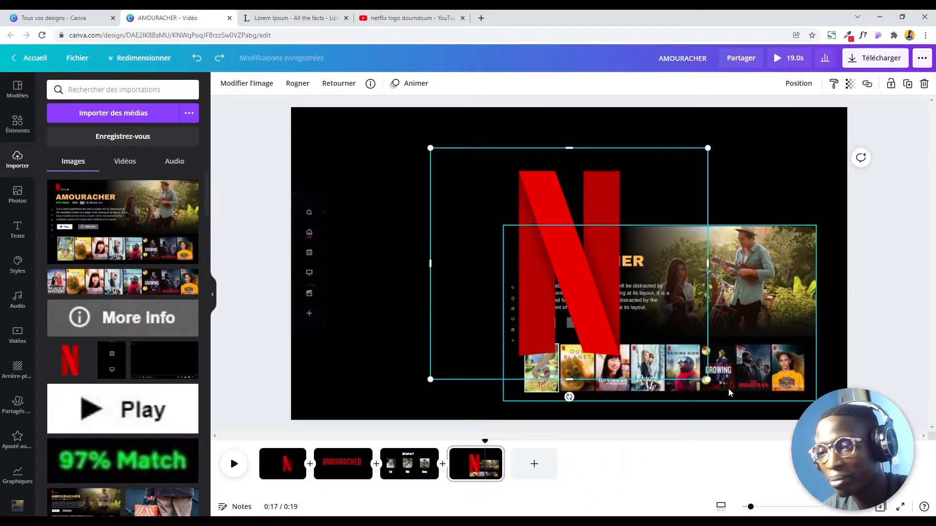
{"action": "left_click_drag", "start_coordinate": [703, 384], "coordinate": [461, 268]}
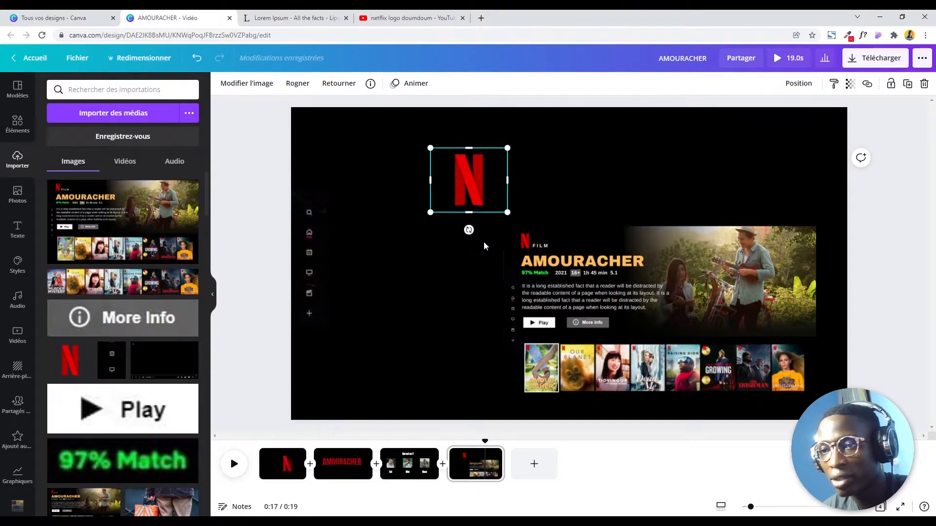
{"action": "left_click_drag", "start_coordinate": [510, 215], "coordinate": [346, 151]}
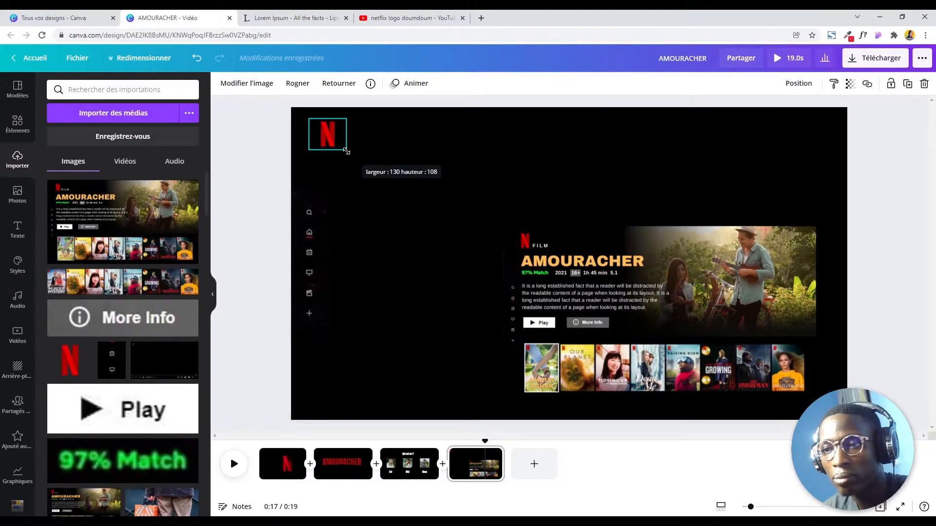
{"action": "left_click", "coordinate": [461, 313]}
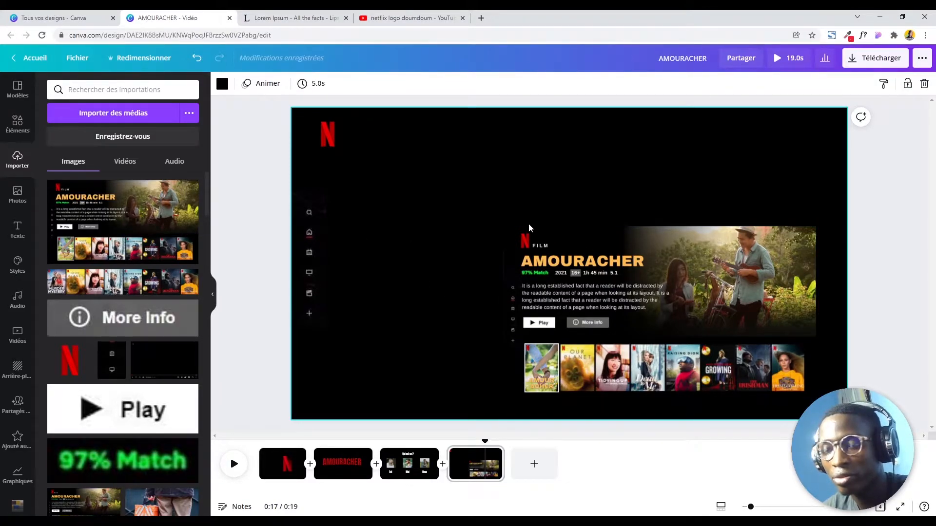
- Add a text box in the Arimo font reading "FILM" to the fourth page
{"action": "key", "text": "t"}
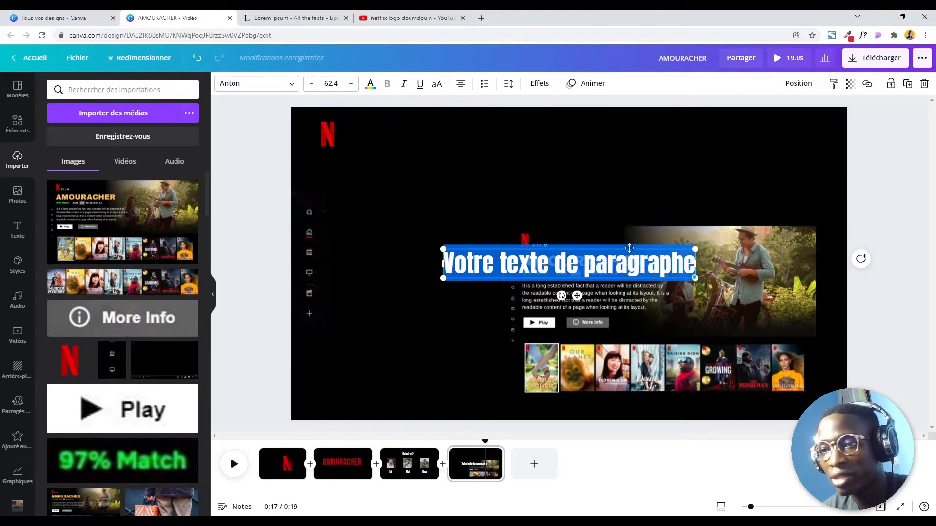
{"action": "left_click", "coordinate": [285, 83]}
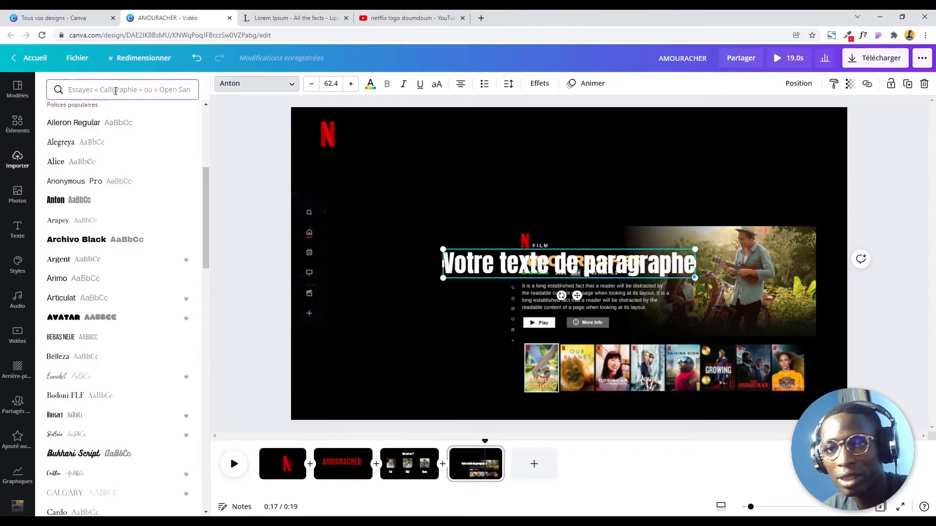
{"action": "type", "text": "arimo"}
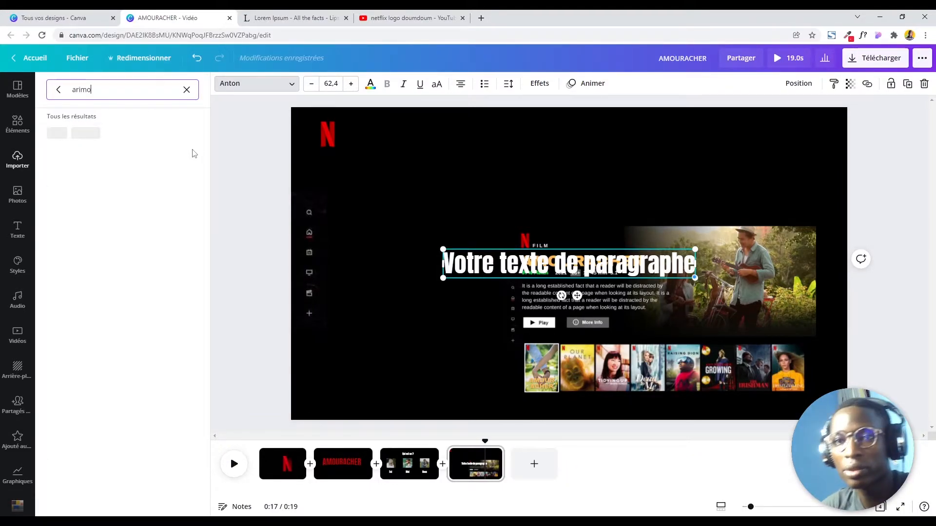
{"action": "left_click", "coordinate": [88, 140]}
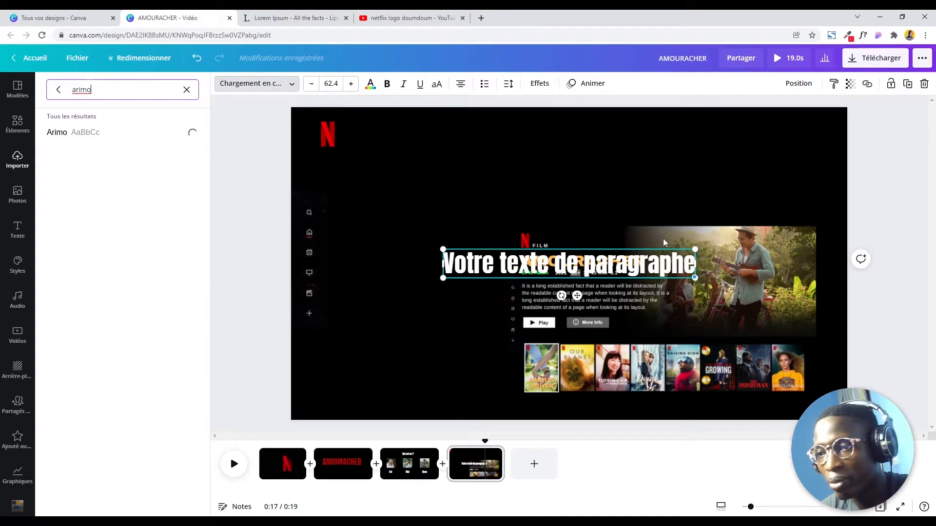
{"action": "double_click", "coordinate": [608, 255]}
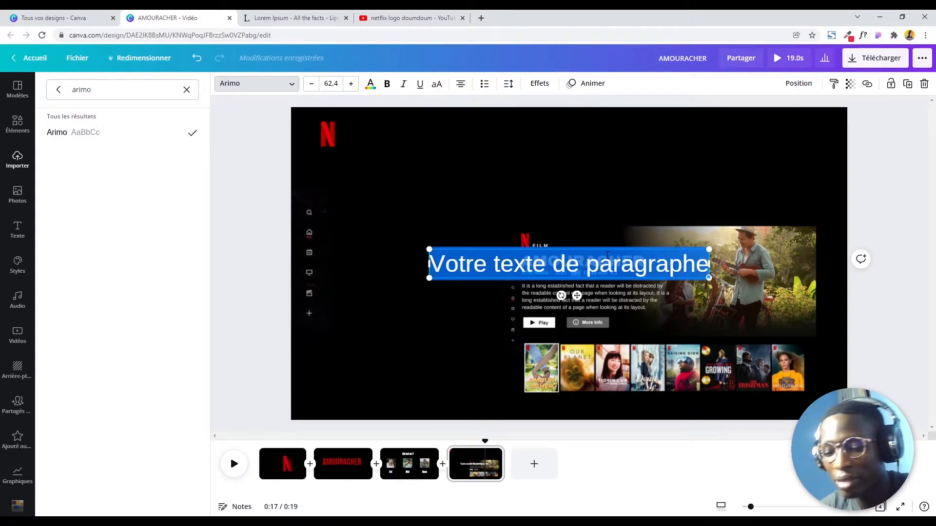
{"action": "key", "text": "BackSpace"}
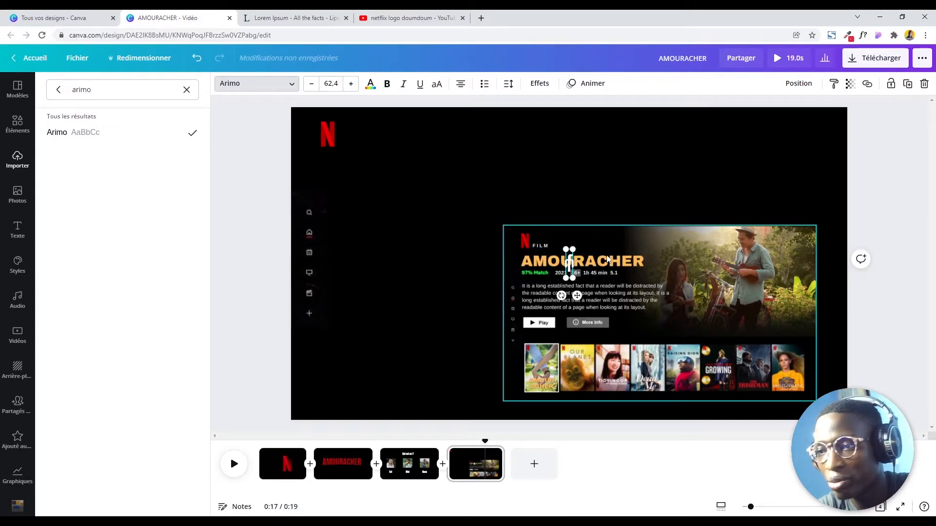
{"action": "type", "text": "FILM"}
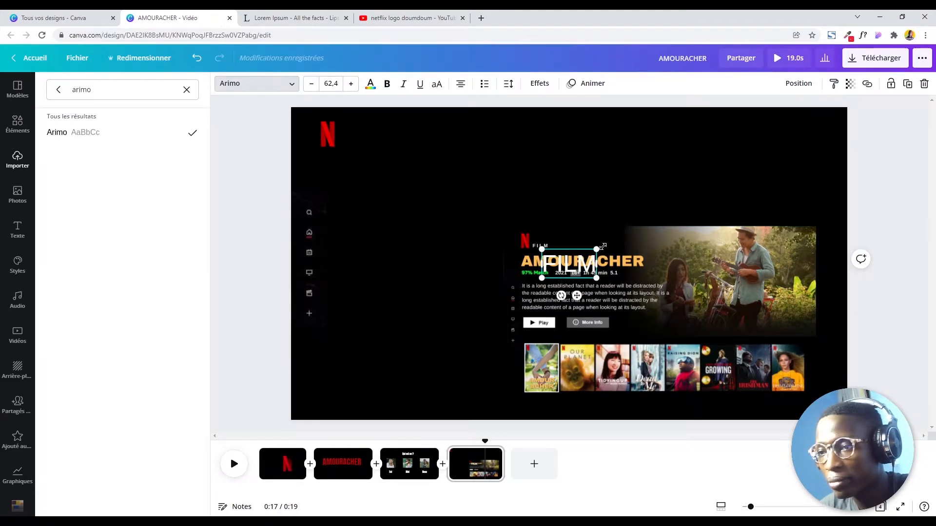
- Shrink the "FILM" text to size 19,4, place it beside the N logo's base, and set its letter spacing to 138
{"action": "left_click_drag", "start_coordinate": [596, 279], "coordinate": [358, 162]}
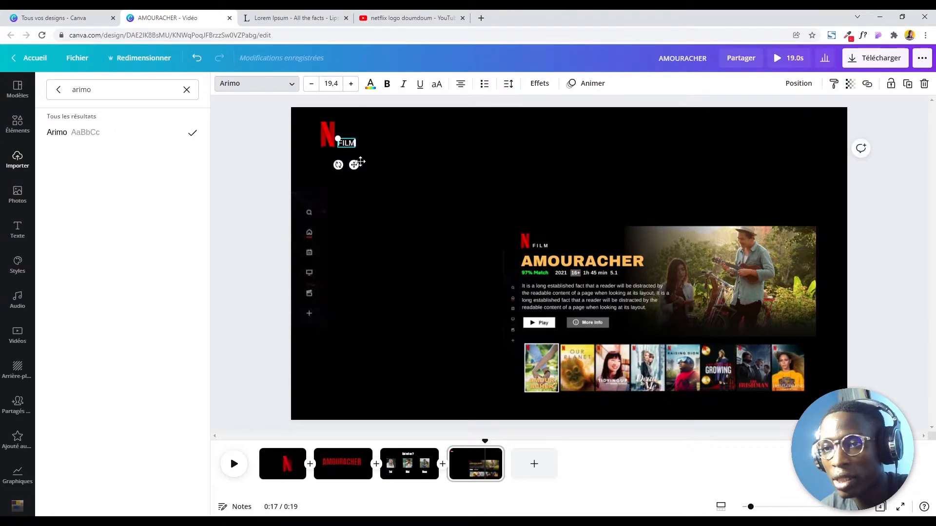
{"action": "left_click", "coordinate": [507, 89]}
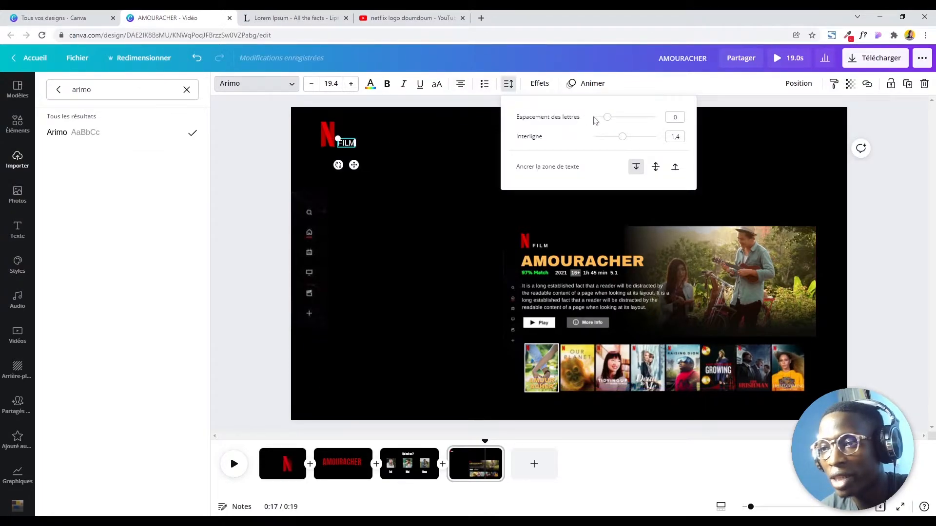
{"action": "left_click_drag", "start_coordinate": [608, 119], "coordinate": [611, 119]}
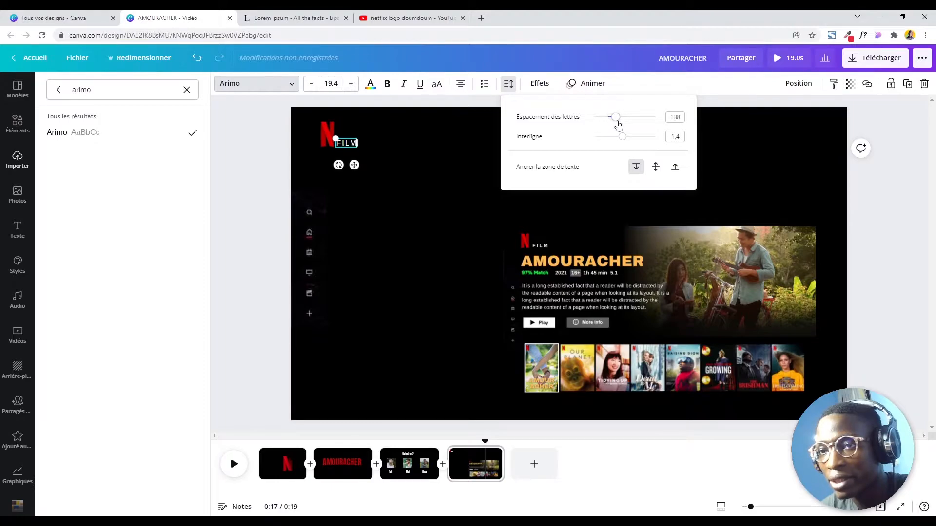
{"action": "left_click", "coordinate": [478, 171]}
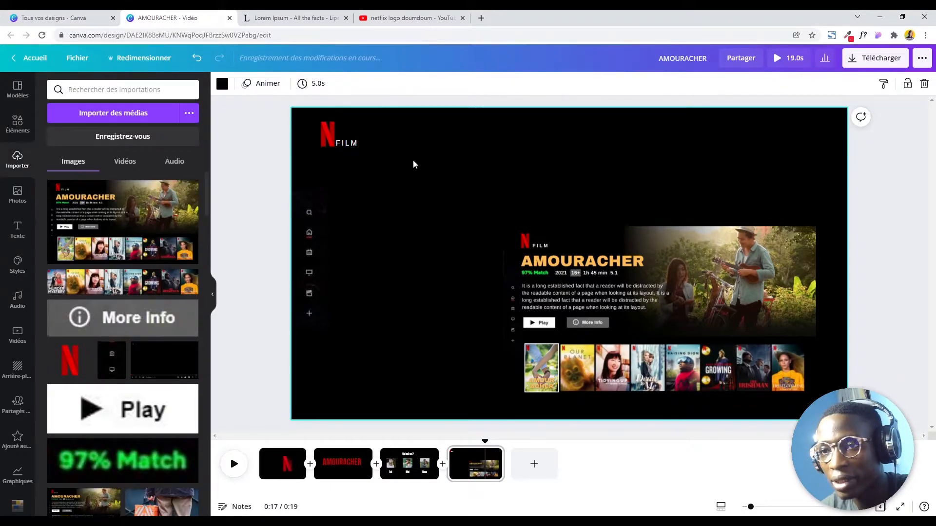
{"action": "left_click", "coordinate": [353, 142]}
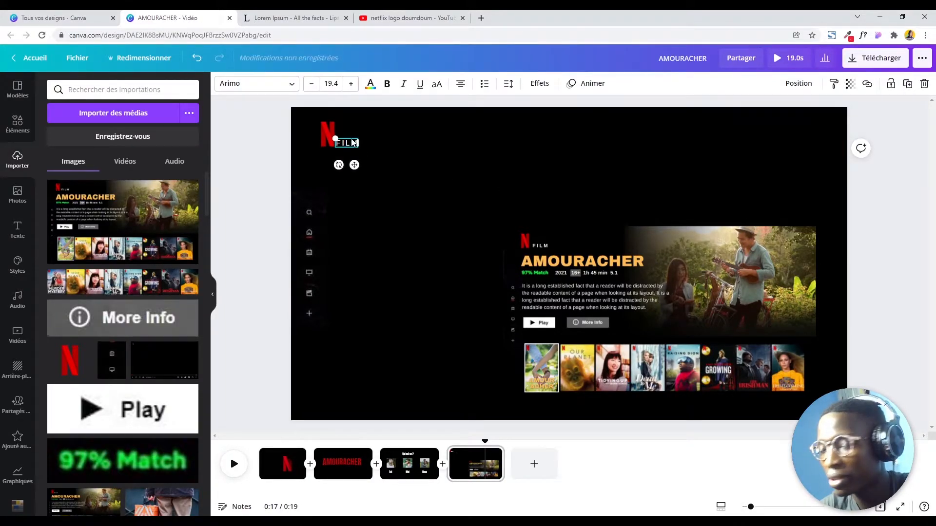
{"action": "left_click", "coordinate": [505, 160]}
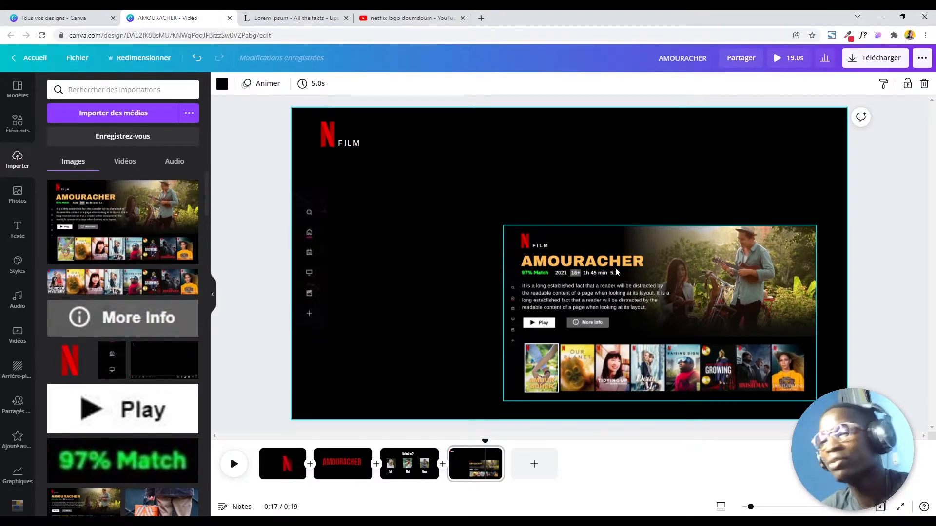
- Shift the reference image toward the page's lower right and add the uploaded More Info and Play button images, scaled down, mid-page
{"action": "left_click_drag", "start_coordinate": [616, 271], "coordinate": [681, 283]}
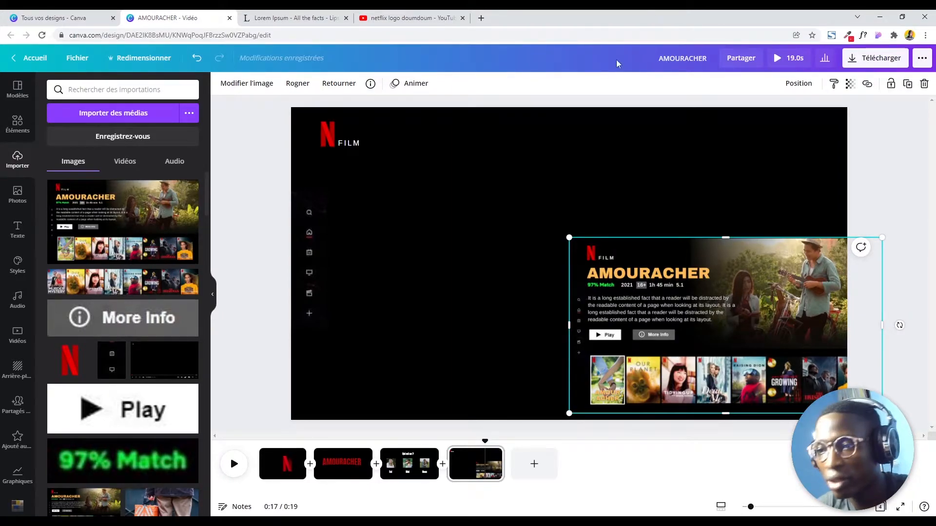
{"action": "left_click", "coordinate": [163, 326]}
{"action": "left_click_drag", "start_coordinate": [701, 231], "coordinate": [503, 290]}
{"action": "left_click_drag", "start_coordinate": [482, 288], "coordinate": [537, 285]}
{"action": "scroll", "coordinate": [146, 273], "scroll_direction": "down", "scroll_amount": 4}
{"action": "left_click", "coordinate": [146, 223]}
{"action": "left_click_drag", "start_coordinate": [696, 220], "coordinate": [429, 292]}
- Add the uploaded green "97% Match" image, scale it down, and place it below the N logo
{"action": "scroll", "coordinate": [123, 273], "scroll_direction": "down", "scroll_amount": 2}
{"action": "left_click", "coordinate": [123, 217]}
{"action": "left_click_drag", "start_coordinate": [690, 226], "coordinate": [496, 297]}
{"action": "left_click_drag", "start_coordinate": [472, 291], "coordinate": [358, 184]}
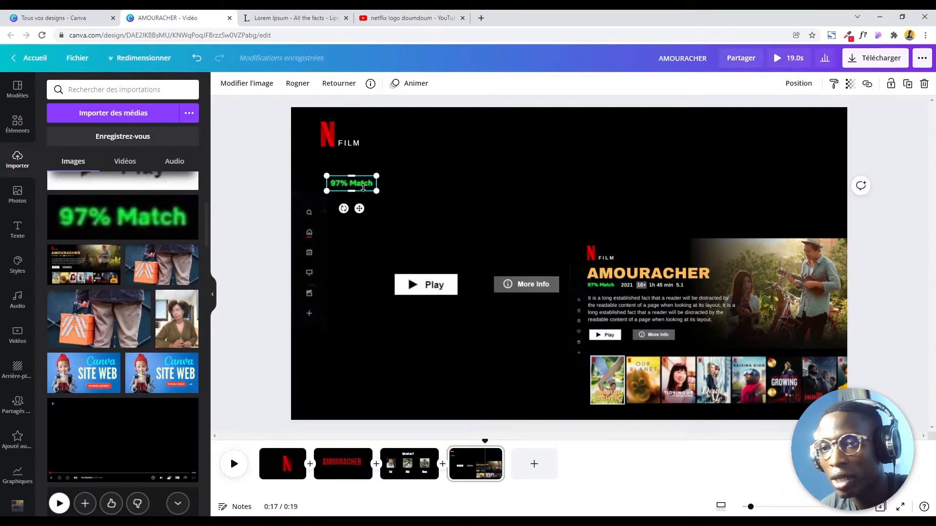
- Move the N logo and the "FILM" text together slightly down and to the right
{"action": "left_click", "coordinate": [336, 143]}
{"action": "left_click", "coordinate": [336, 135]}
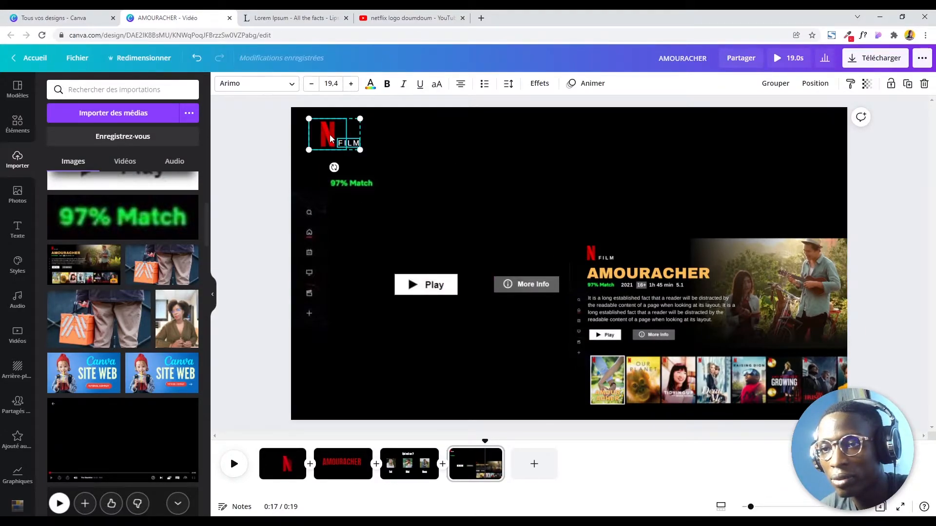
{"action": "left_click_drag", "start_coordinate": [335, 135], "coordinate": [337, 139]}
{"action": "left_click", "coordinate": [575, 236]}
- Add the uploaded strip of film posters and place it along the lower part of the page
{"action": "scroll", "coordinate": [176, 276], "scroll_direction": "up", "scroll_amount": 4}
{"action": "scroll", "coordinate": [123, 320], "scroll_direction": "down", "scroll_amount": 2}
{"action": "scroll", "coordinate": [124, 319], "scroll_direction": "down", "scroll_amount": 3}
{"action": "scroll", "coordinate": [123, 320], "scroll_direction": "up", "scroll_amount": 5}
{"action": "left_click", "coordinate": [123, 281]}
{"action": "left_click_drag", "start_coordinate": [609, 279], "coordinate": [536, 379]}
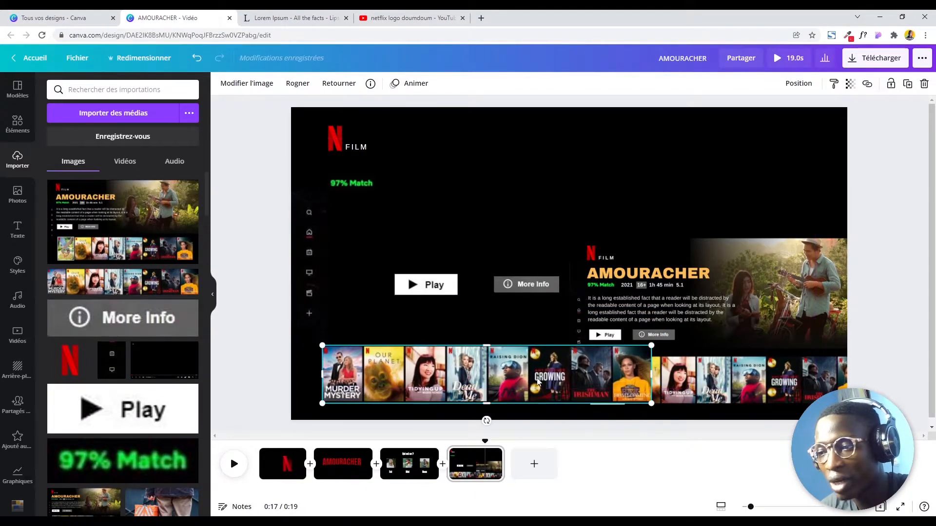
- Enlarge the poster strip to span most of the page's width and move the reference image to the page's upper-right corner
{"action": "left_click_drag", "start_coordinate": [741, 380], "coordinate": [741, 269]}
{"action": "left_click", "coordinate": [624, 370]}
{"action": "left_click_drag", "start_coordinate": [651, 346], "coordinate": [817, 310]}
{"action": "left_click_drag", "start_coordinate": [720, 365], "coordinate": [719, 359]}
{"action": "left_click", "coordinate": [873, 341]}
{"action": "left_click_drag", "start_coordinate": [772, 235], "coordinate": [817, 218]}
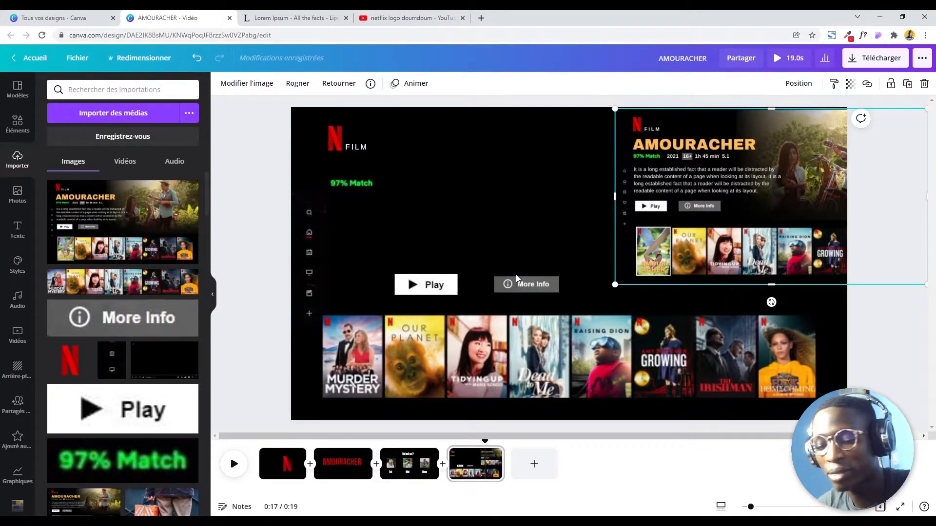
- Add a text box reading "AMOURACHER" to the film detail page
{"action": "left_click", "coordinate": [517, 221]}
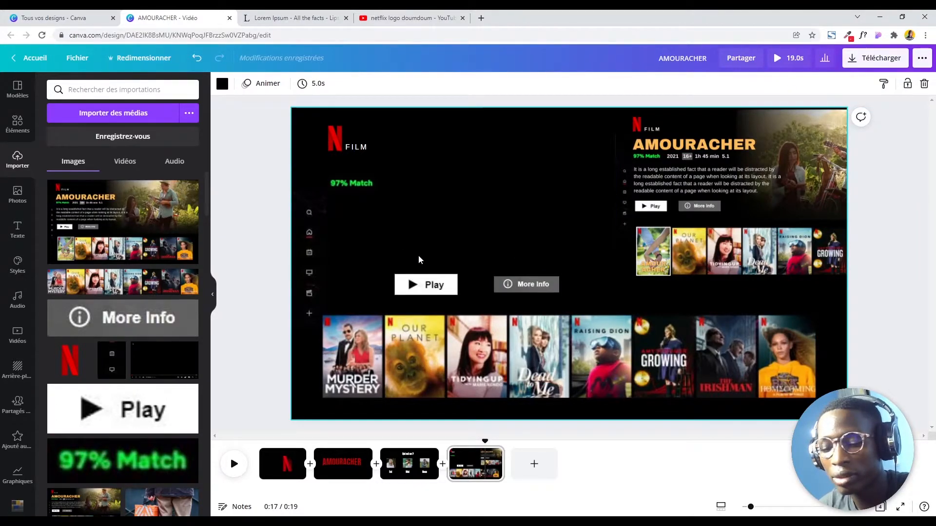
{"action": "key", "text": "t"}
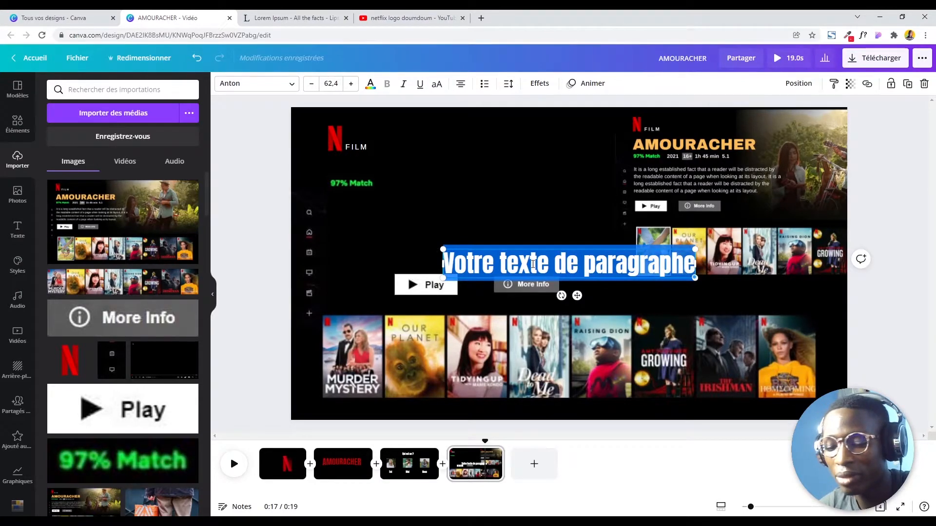
{"action": "type", "text": "a"}
{"action": "key", "text": "BackSpace"}
{"action": "type", "text": "AMOURACHER"}
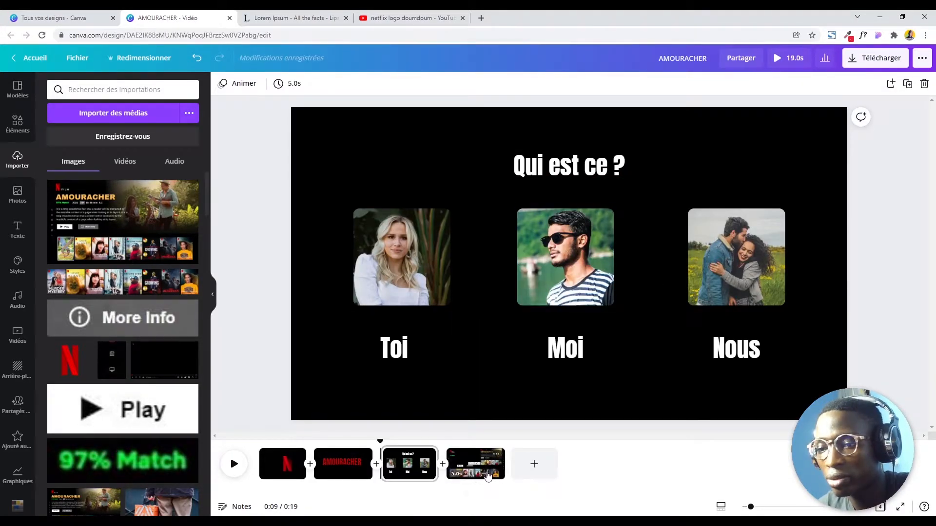
- Change the font of the fourth page's AMOURACHER title to Archivo Black
{"action": "left_click", "coordinate": [488, 476]}
{"action": "left_click", "coordinate": [599, 272]}
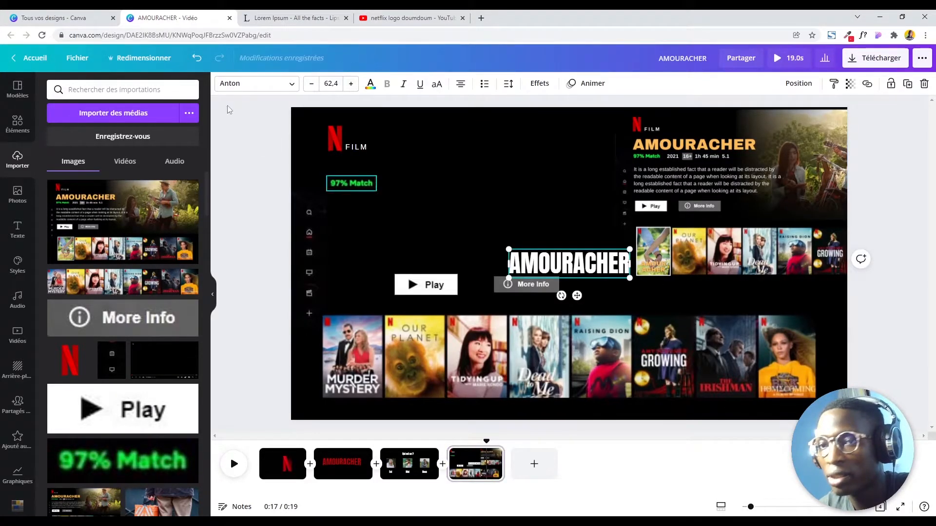
{"action": "left_click", "coordinate": [244, 84]}
{"action": "type", "text": "arimo"}
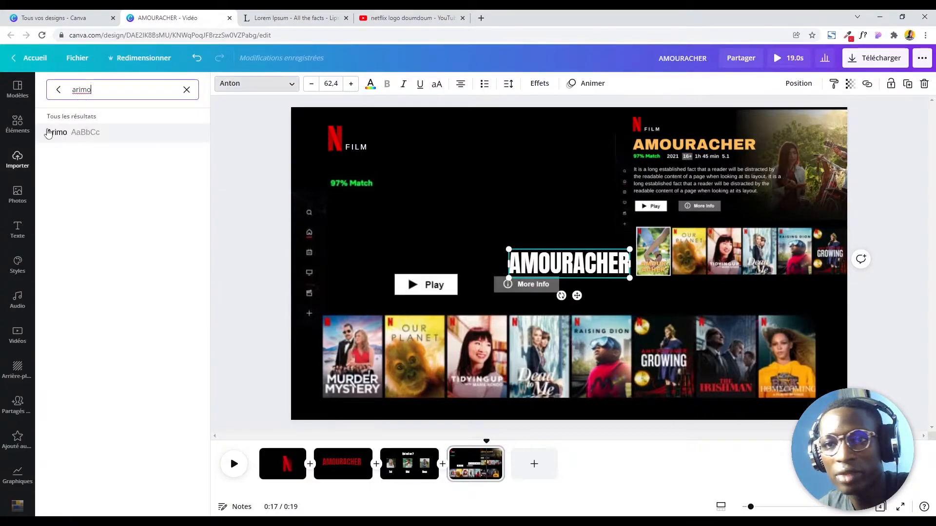
{"action": "left_click", "coordinate": [186, 90]}
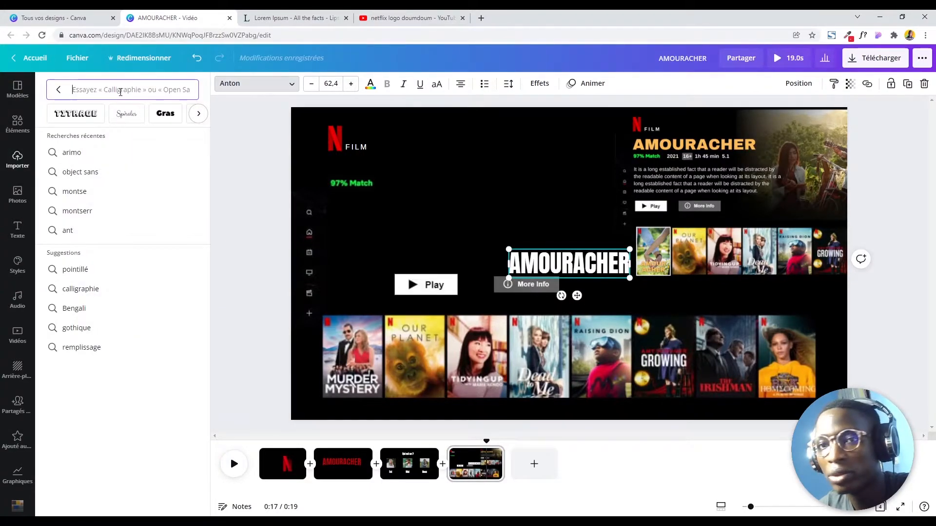
{"action": "type", "text": "ARC"}
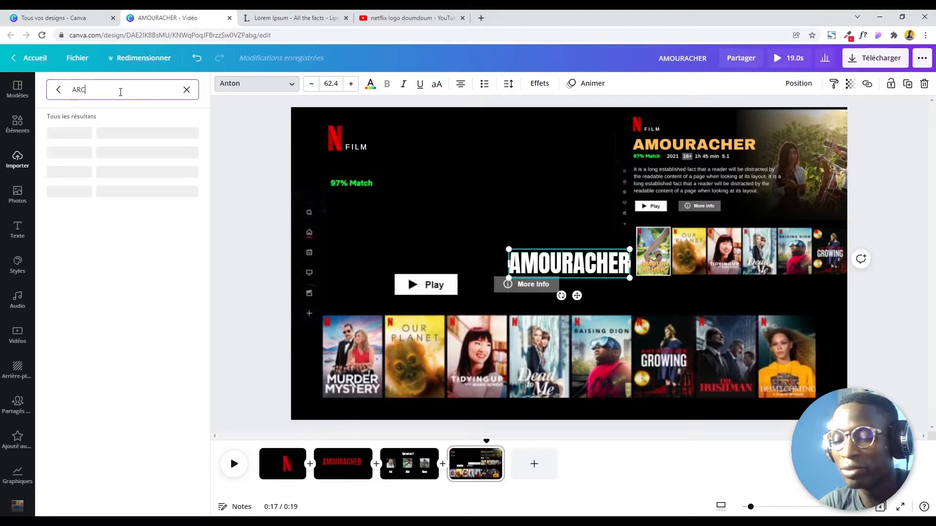
{"action": "type", "text": "H"}
{"action": "left_click", "coordinate": [77, 191]}
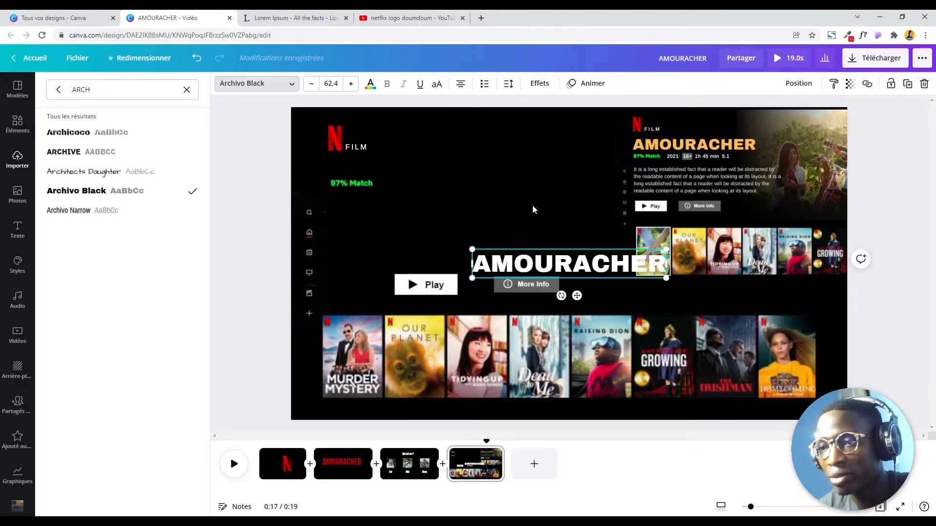
- Colour the AMOURACHER title light orange, scale it down to size 53,8, and place it directly beneath the N logo
{"action": "left_click_drag", "start_coordinate": [548, 252], "coordinate": [510, 191]}
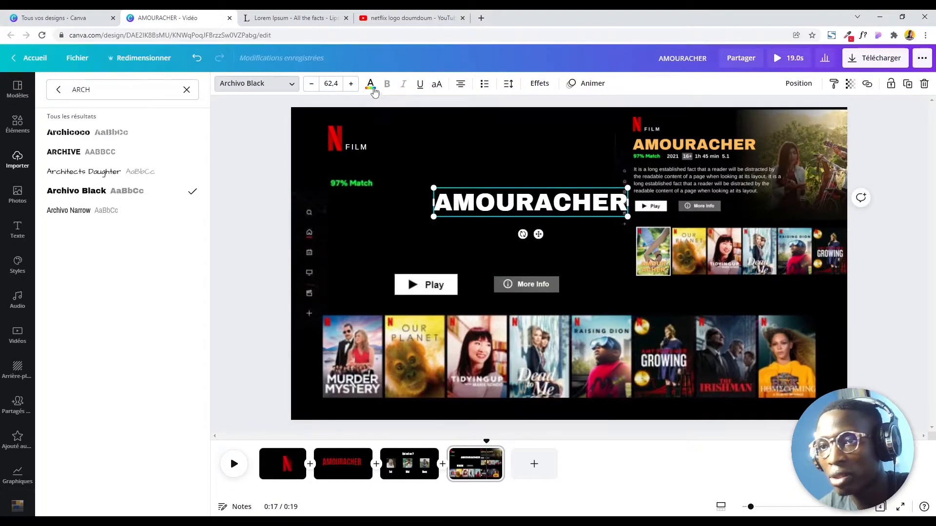
{"action": "left_click", "coordinate": [371, 83]}
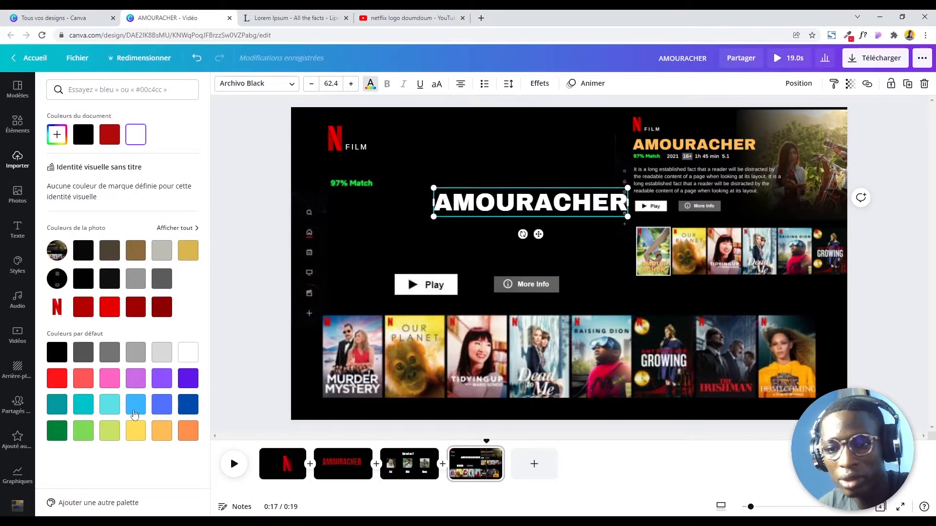
{"action": "left_click", "coordinate": [157, 431]}
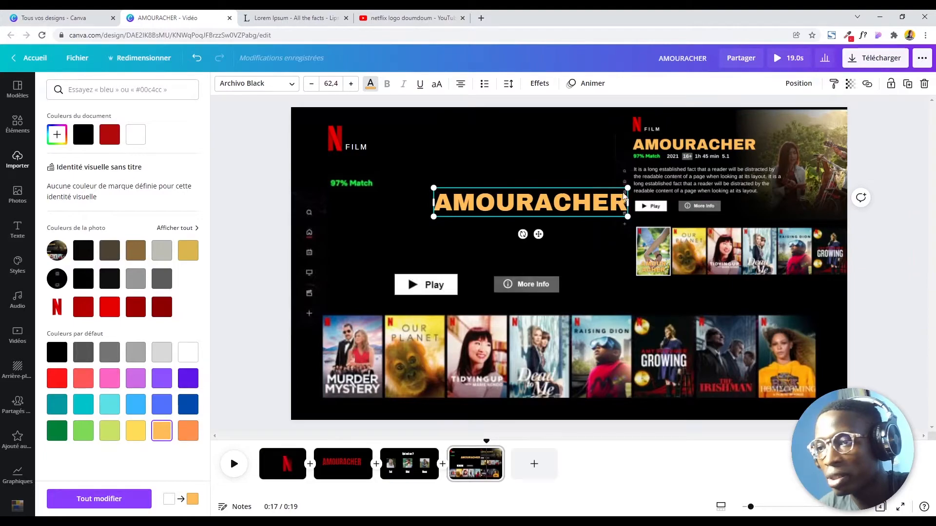
{"action": "left_click_drag", "start_coordinate": [628, 188], "coordinate": [495, 178]}
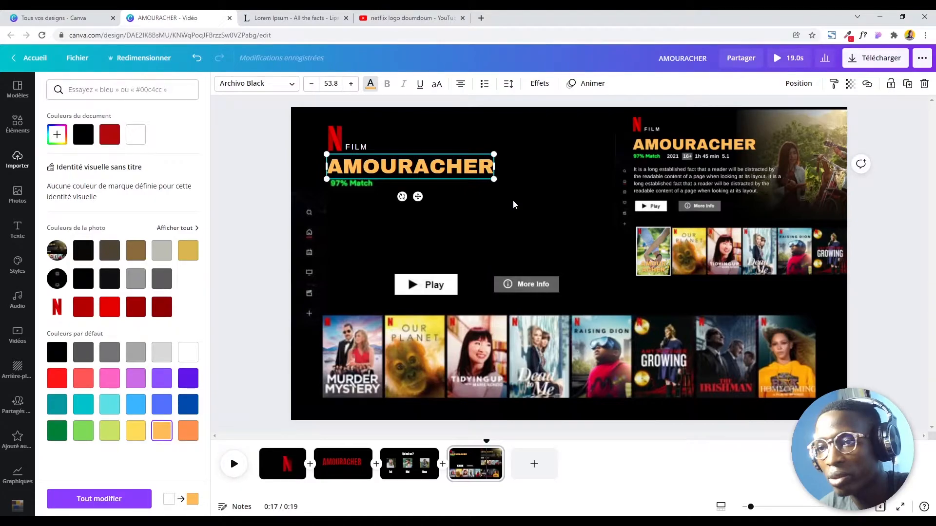
- Align the "97% Match" image with the left edge of the AMOURACHER title, just below it
{"action": "left_click", "coordinate": [368, 195]}
{"action": "left_click", "coordinate": [355, 188]}
{"action": "left_click_drag", "start_coordinate": [354, 187], "coordinate": [349, 184]}
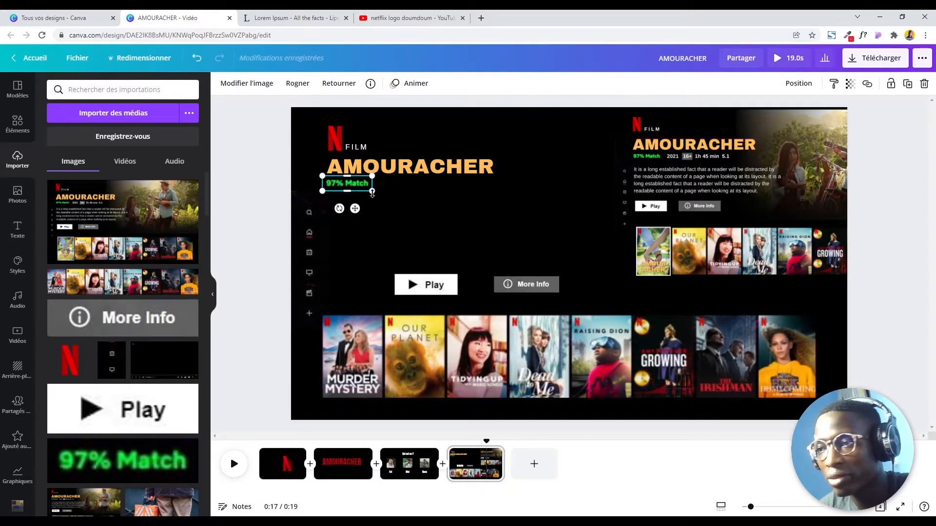
{"action": "left_click", "coordinate": [537, 223]}
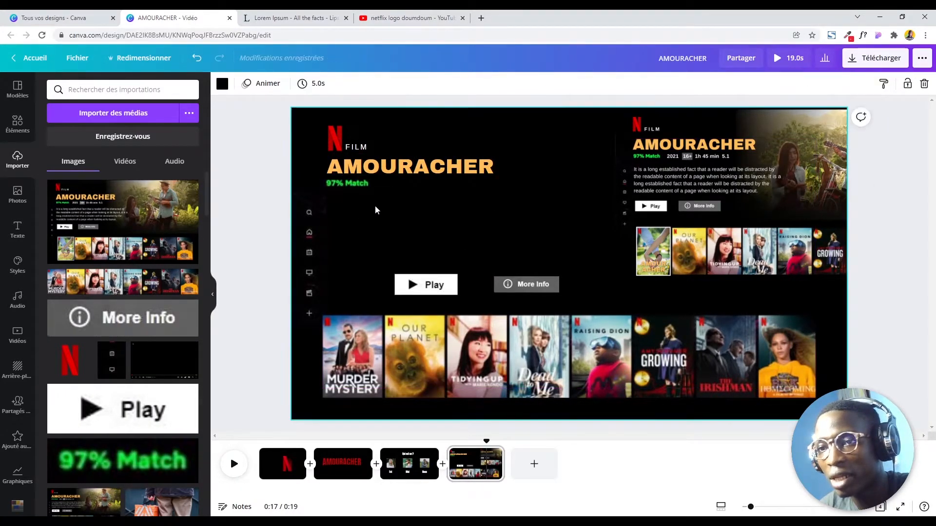
{"action": "left_click", "coordinate": [348, 186]}
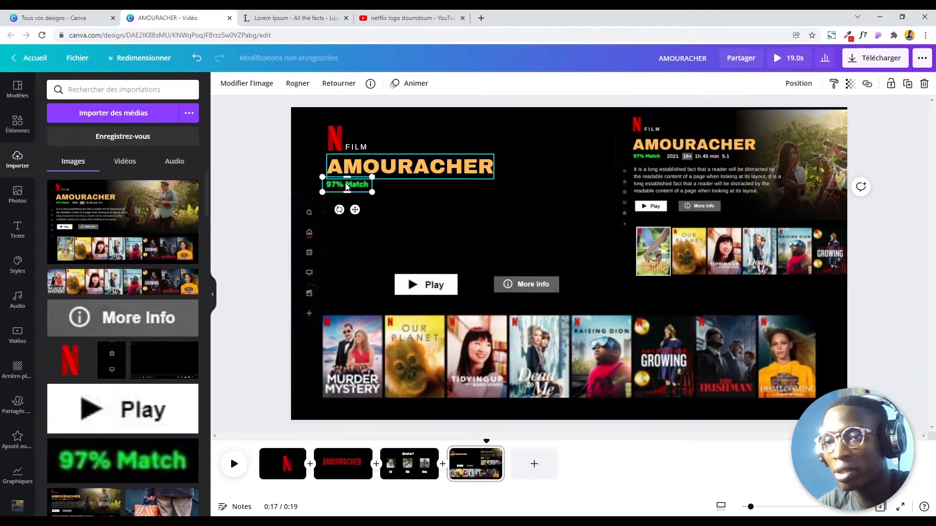
{"action": "left_click", "coordinate": [490, 208]}
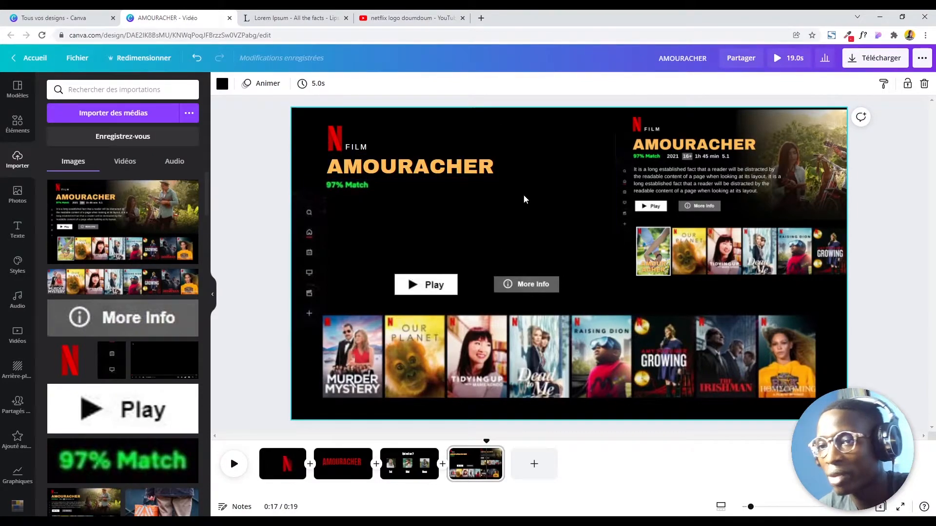
{"action": "left_click", "coordinate": [363, 189]}
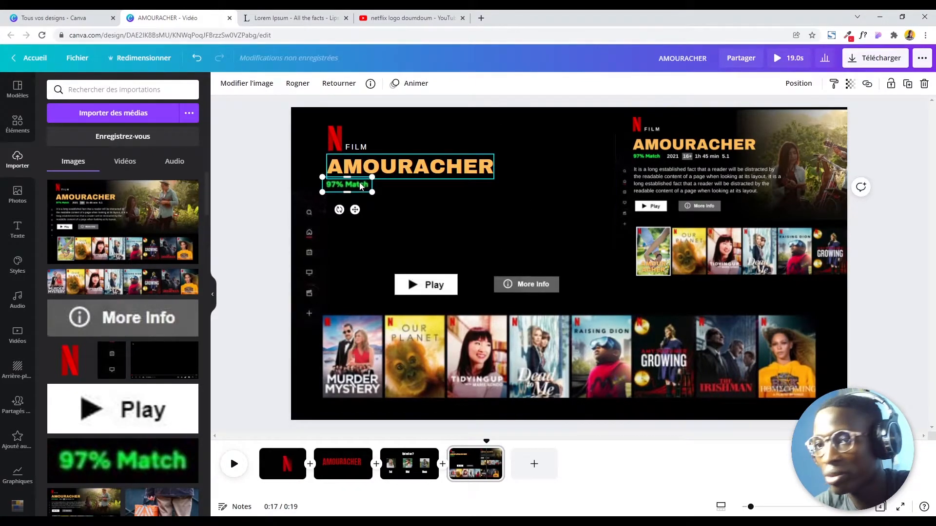
- Duplicate the "FILM" label and place the copy just after the "97% Match" image
{"action": "left_click", "coordinate": [371, 142]}
{"action": "left_click", "coordinate": [362, 147]}
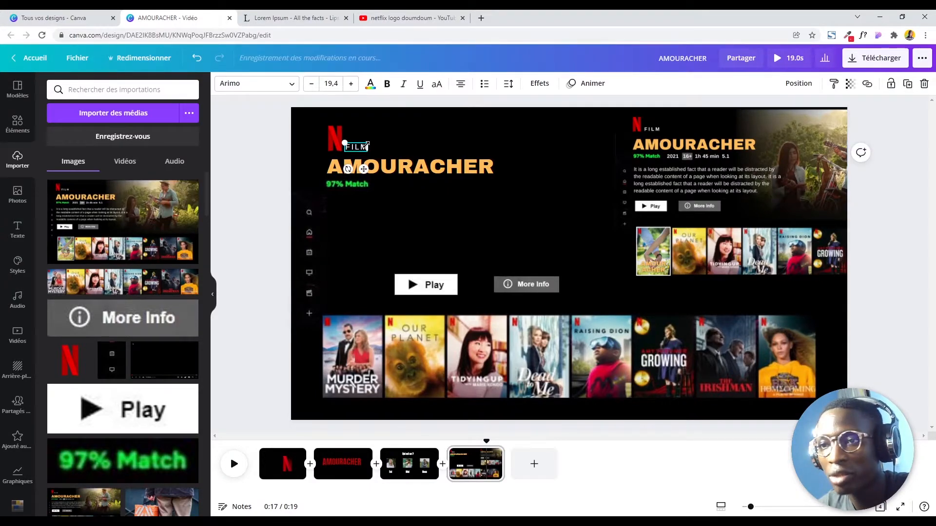
{"action": "key", "text": "ctrl+d"}
{"action": "left_click_drag", "start_coordinate": [367, 163], "coordinate": [391, 207]}
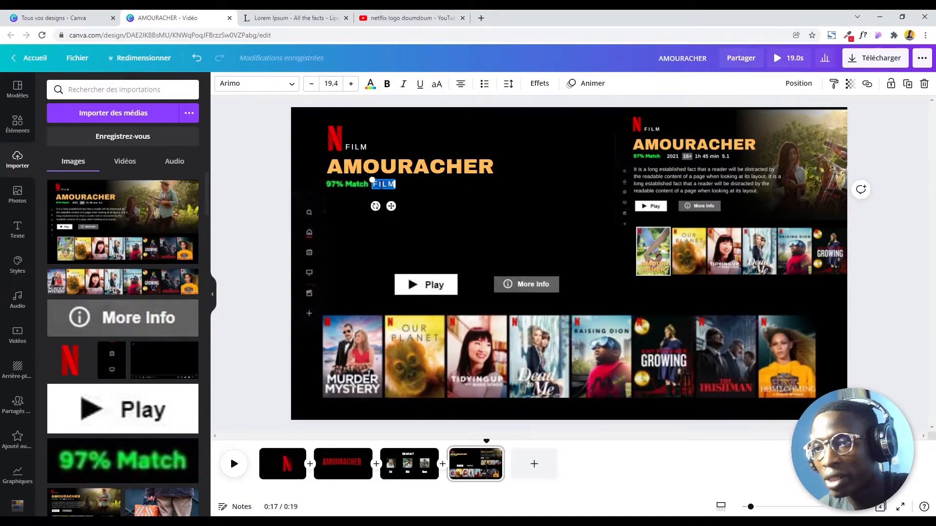
- Replace the copied label's text with the film details "2021 16+ 1h 45 min 5.1"
{"action": "key", "text": "BackSpace"}
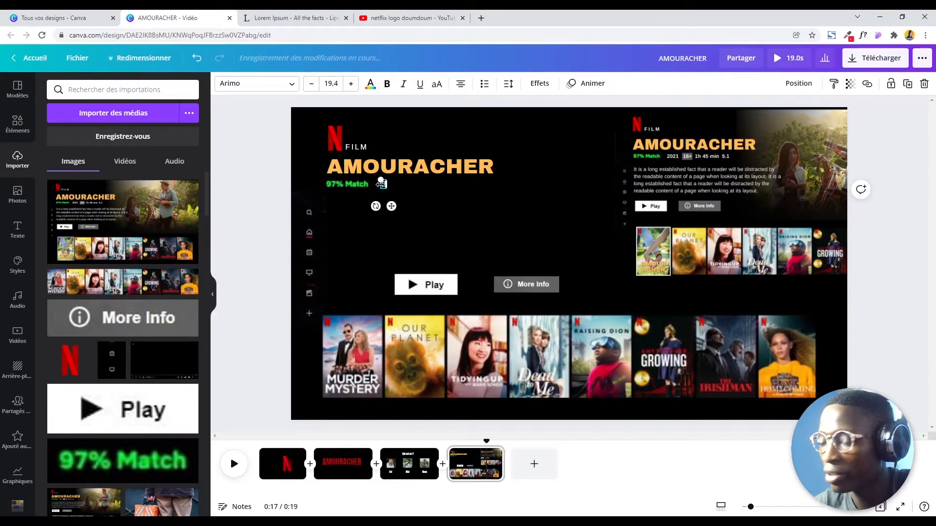
{"action": "type", "text": "2021  16+  1H"}
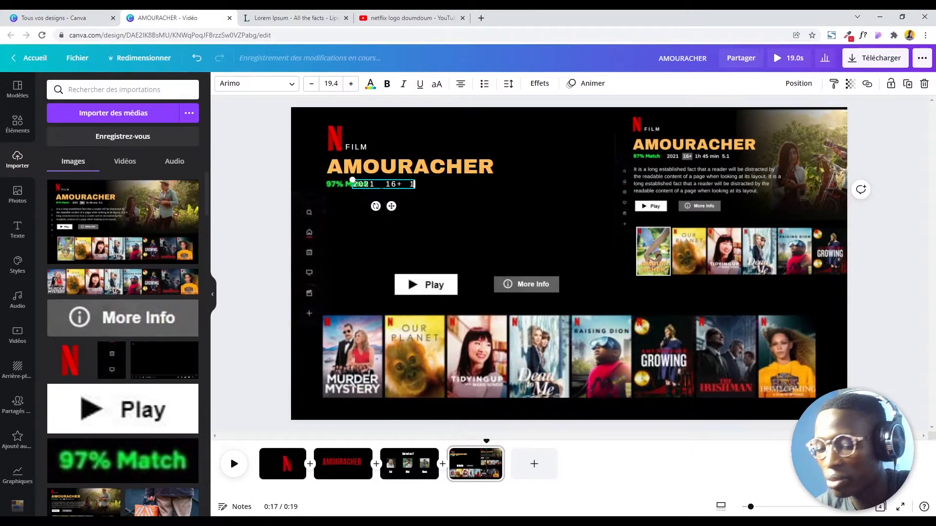
{"action": "key", "text": "BackSpace"}
{"action": "type", "text": "h"}
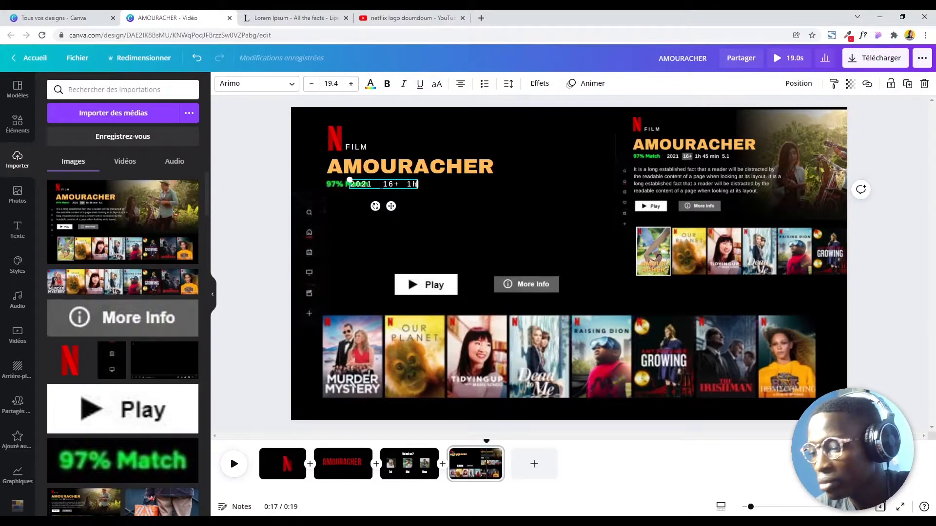
{"action": "type", "text": " 45"}
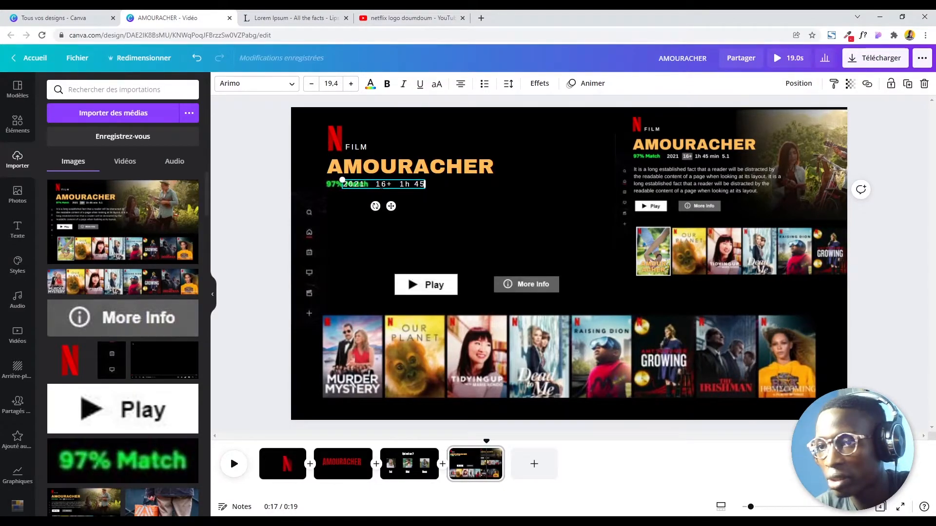
{"action": "type", "text": " m"}
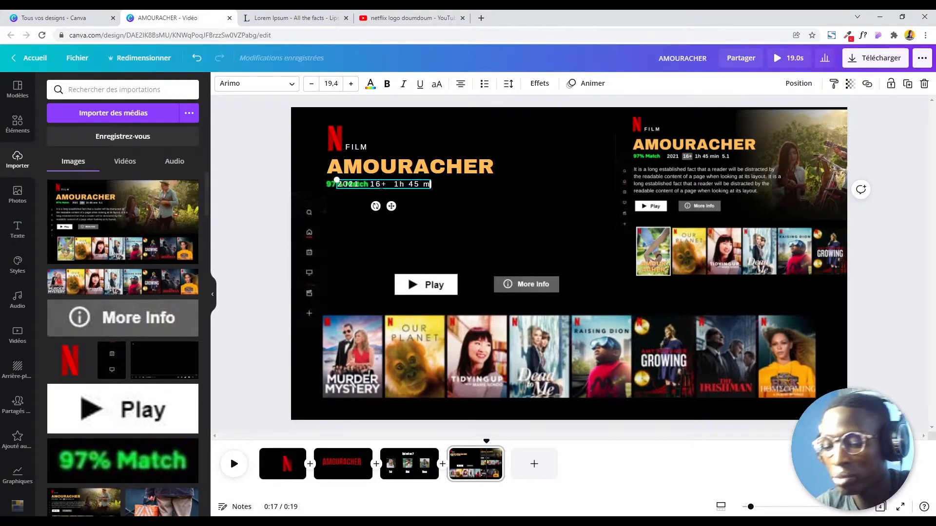
{"action": "type", "text": "in 5.1"}
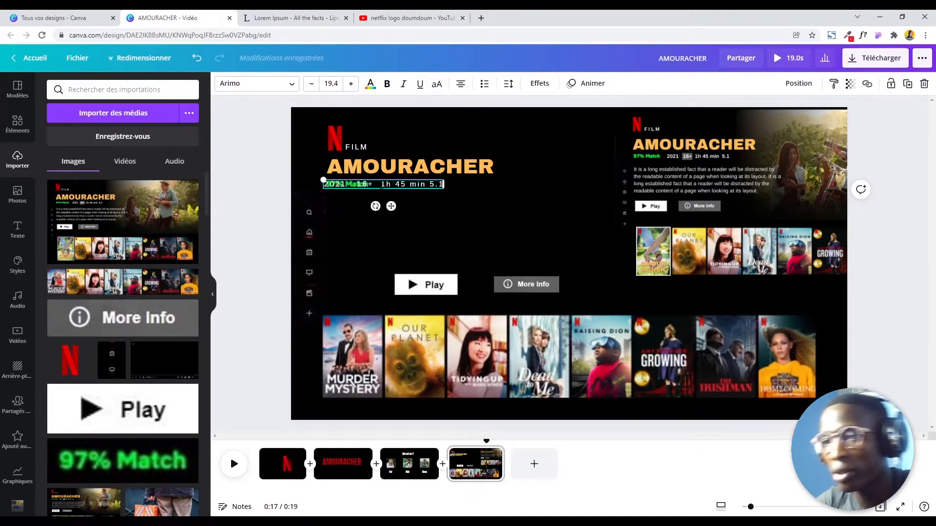
- Place the film details line directly after the "97% Match" image and scale the text down to size 14,8
{"action": "left_click_drag", "start_coordinate": [391, 206], "coordinate": [445, 208]}
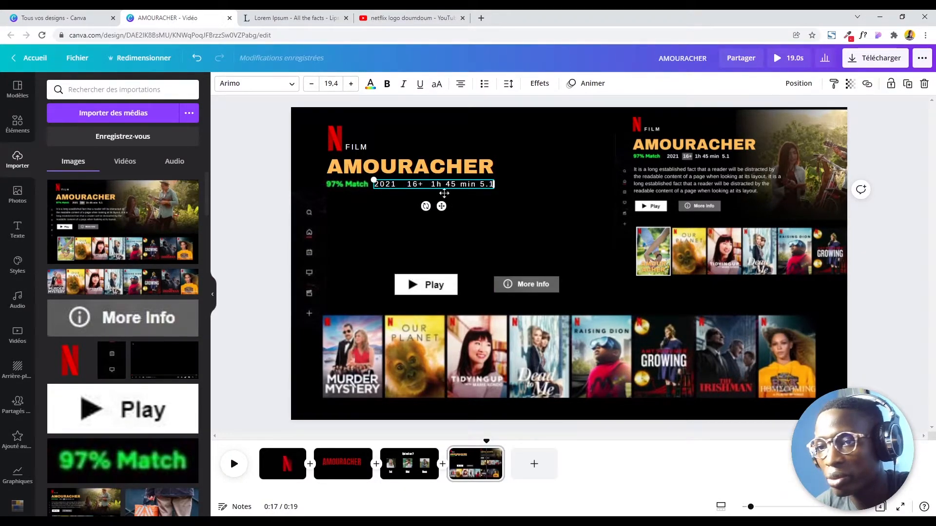
{"action": "left_click_drag", "start_coordinate": [518, 203], "coordinate": [366, 185]}
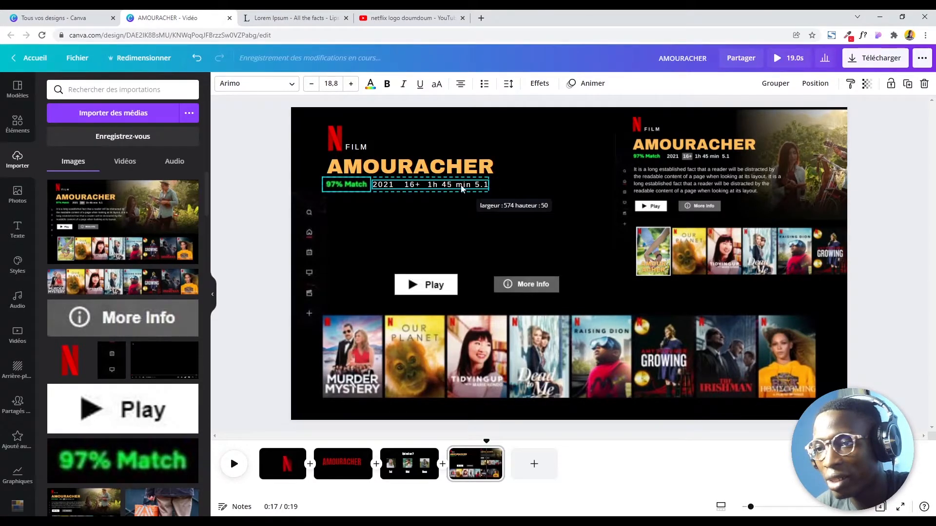
{"action": "left_click", "coordinate": [514, 191]}
{"action": "left_click", "coordinate": [489, 189]}
{"action": "left_click_drag", "start_coordinate": [489, 189], "coordinate": [466, 191]}
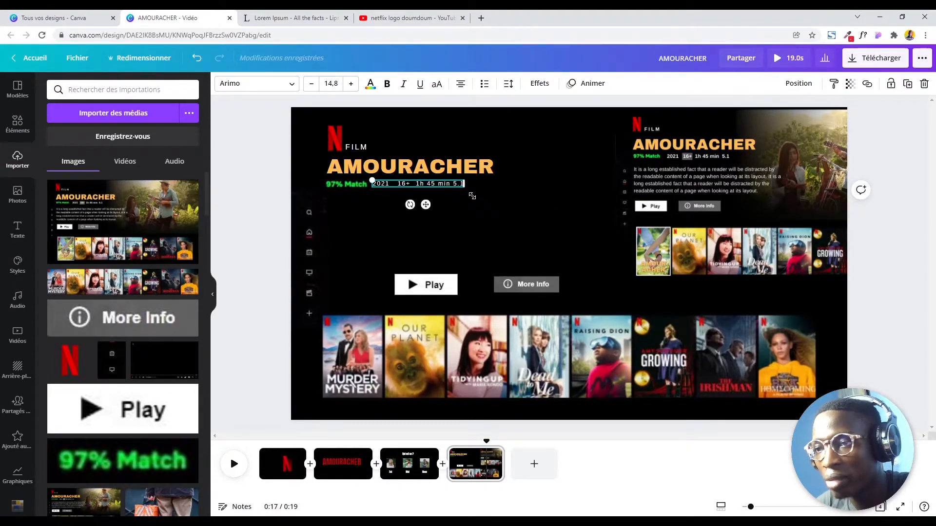
- Scale down the "97% Match" image slightly and nudge the film details line level with it
{"action": "left_click", "coordinate": [361, 187]}
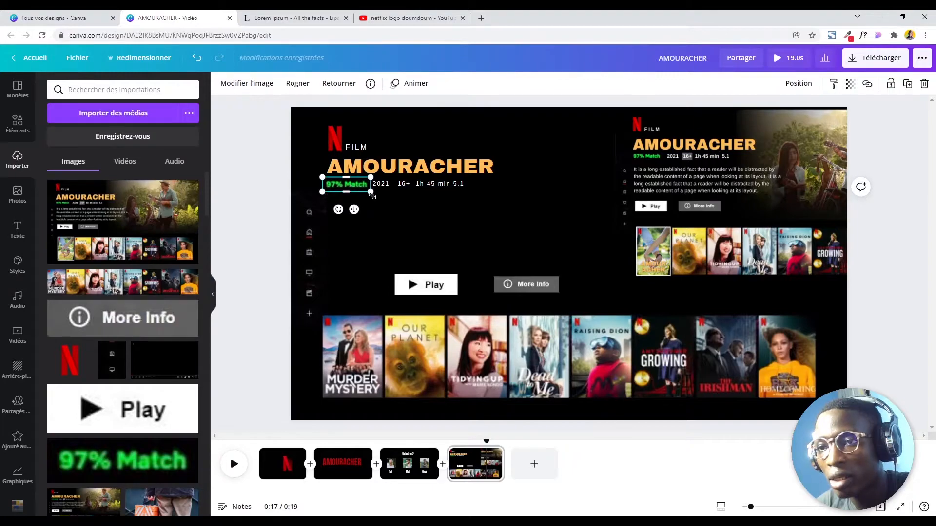
{"action": "left_click_drag", "start_coordinate": [371, 192], "coordinate": [364, 189]}
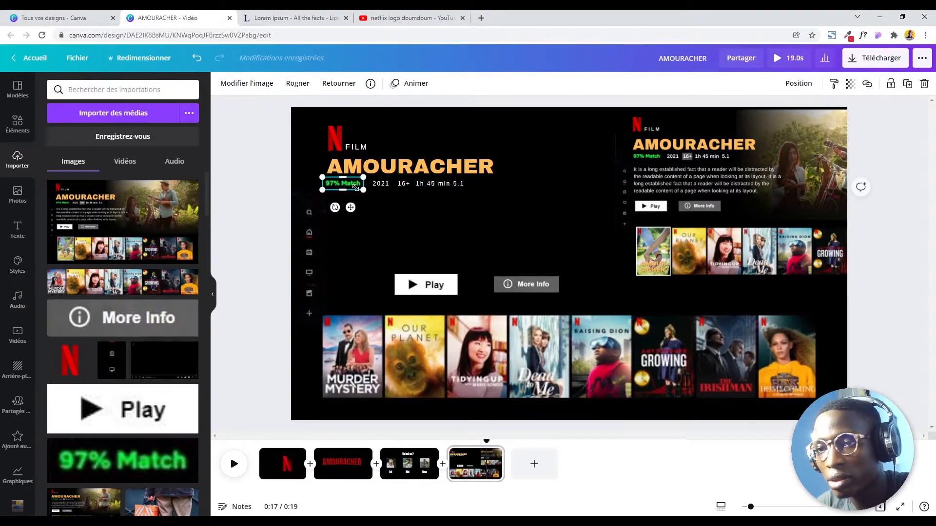
{"action": "left_click", "coordinate": [398, 212]}
{"action": "left_click", "coordinate": [393, 185]}
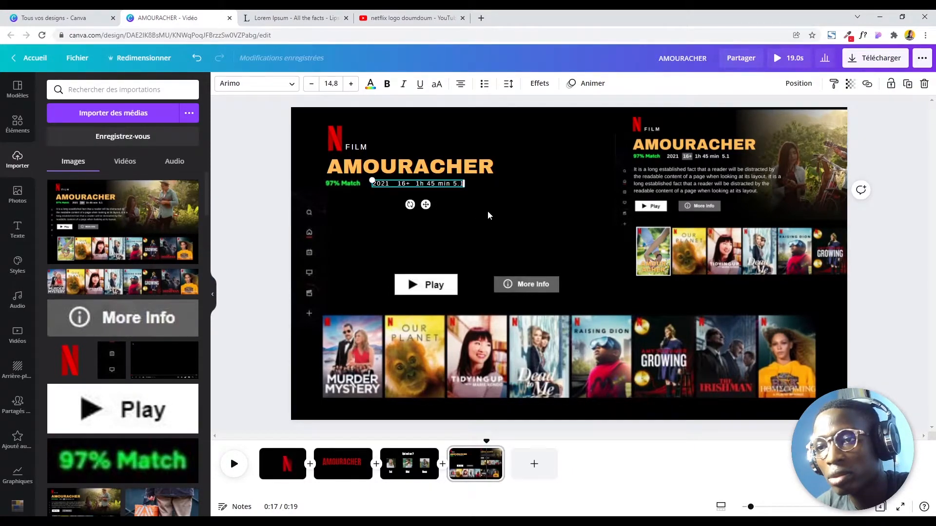
{"action": "key", "text": "Up"}
{"action": "key", "text": "Up"}
{"action": "key", "text": "Down"}
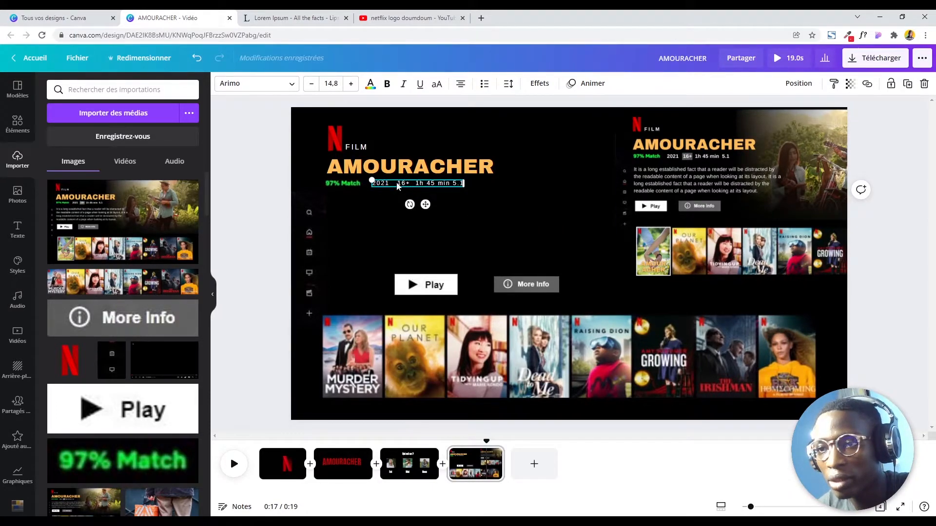
{"action": "key", "text": "Left"}
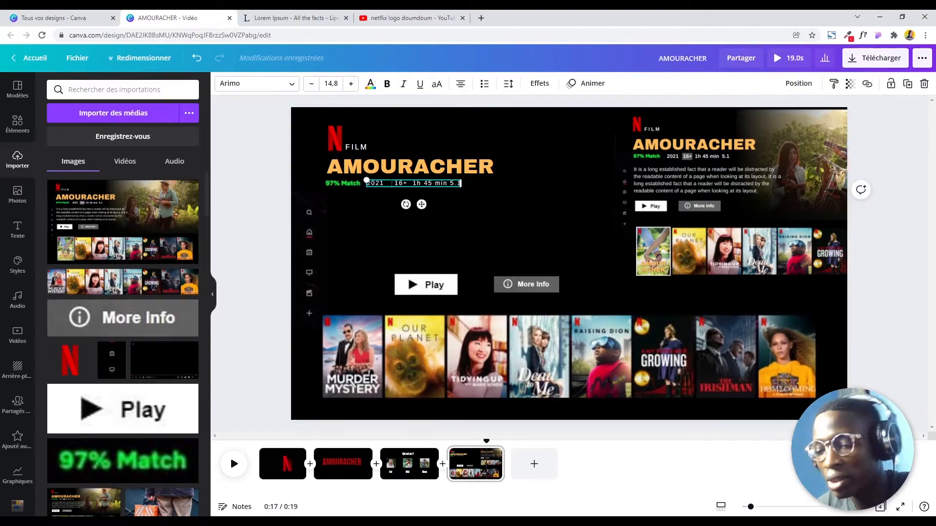
- Tighten the gap between "2021" and "16+" and nudge the film details line close to the "97% Match" image
{"action": "left_click", "coordinate": [479, 182]}
{"action": "left_click", "coordinate": [439, 184]}
{"action": "key", "text": "Left"}
{"action": "key", "text": "Left"}
{"action": "key", "text": "Left"}
{"action": "key", "text": "Left"}
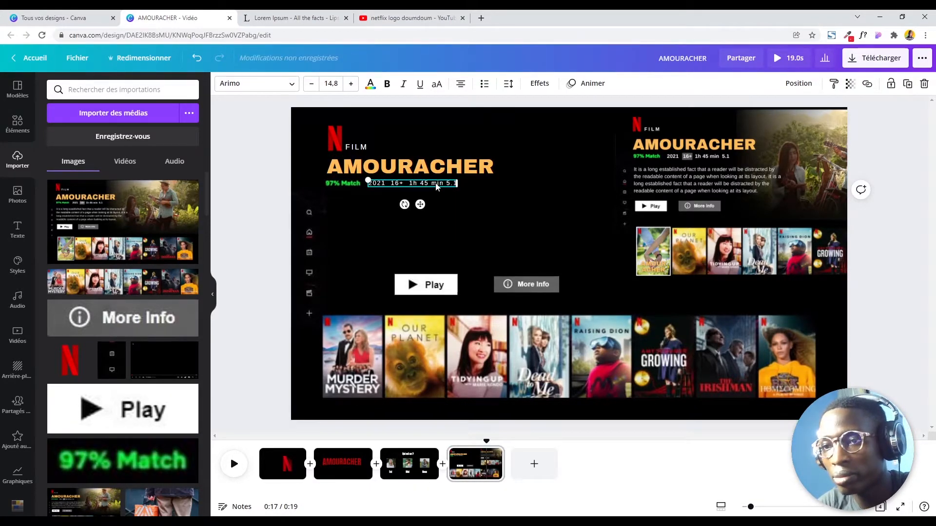
- Add a rectangle to the film detail page and shrink it to a small box over the "16+" text
{"action": "scroll", "coordinate": [511, 185], "scroll_direction": "up", "scroll_amount": 1}
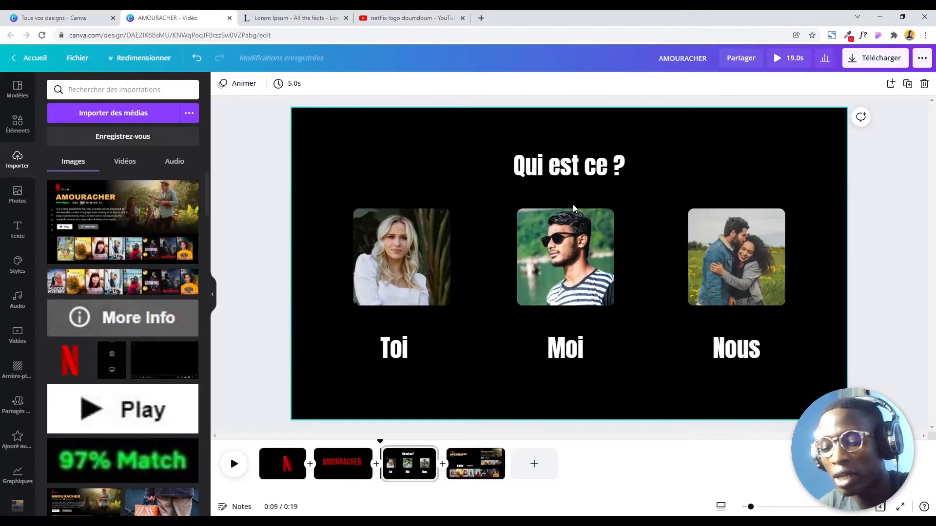
{"action": "left_click", "coordinate": [466, 466]}
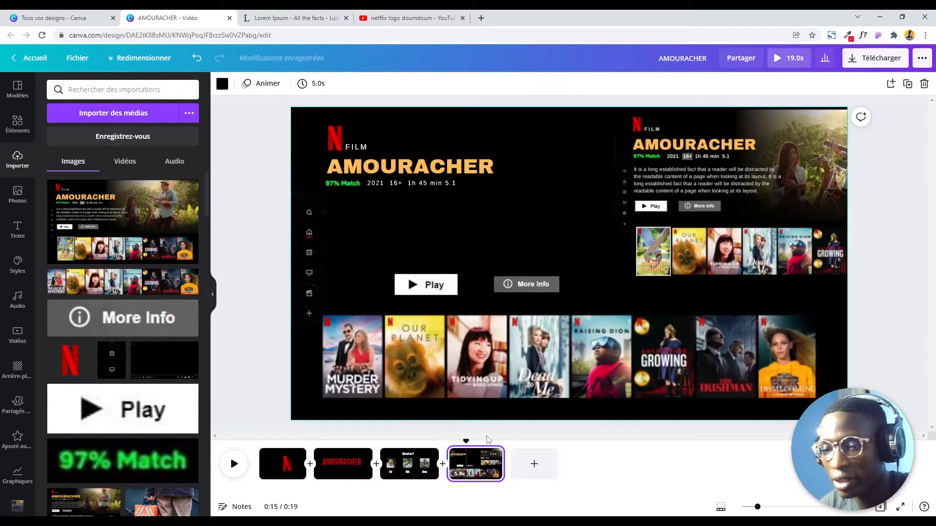
{"action": "key", "text": "r"}
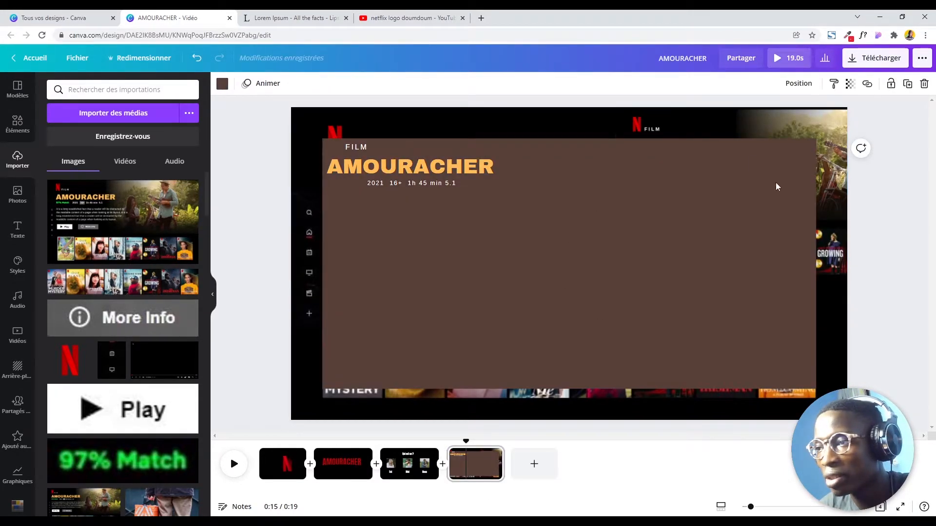
{"action": "left_click_drag", "start_coordinate": [817, 139], "coordinate": [400, 206]}
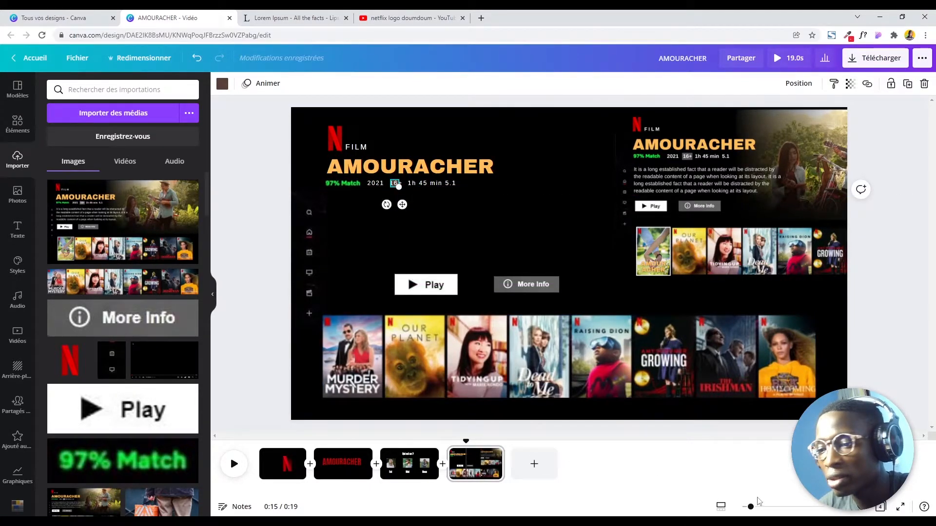
- Send the film details line behind the small brown rectangle
{"action": "left_click_drag", "start_coordinate": [753, 509], "coordinate": [773, 507]}
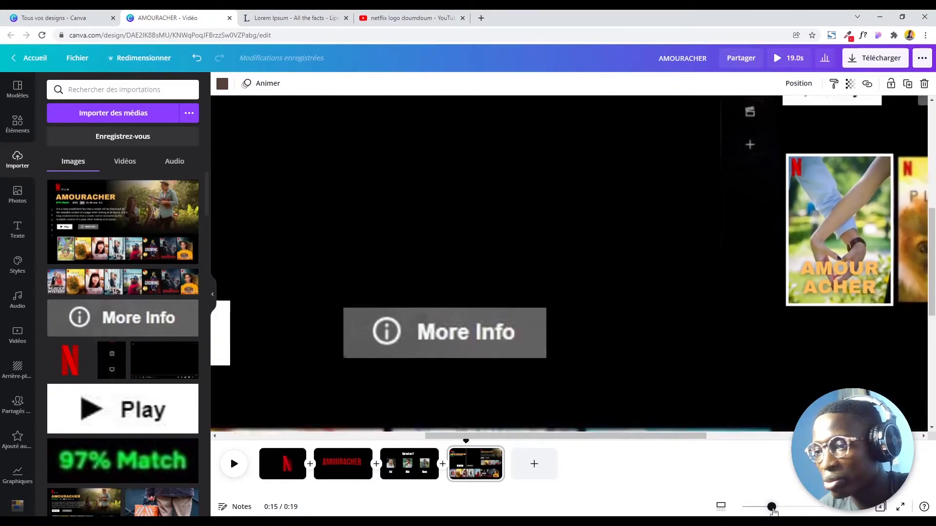
{"action": "left_click_drag", "start_coordinate": [932, 305], "coordinate": [931, 195]}
{"action": "left_click", "coordinate": [847, 273]}
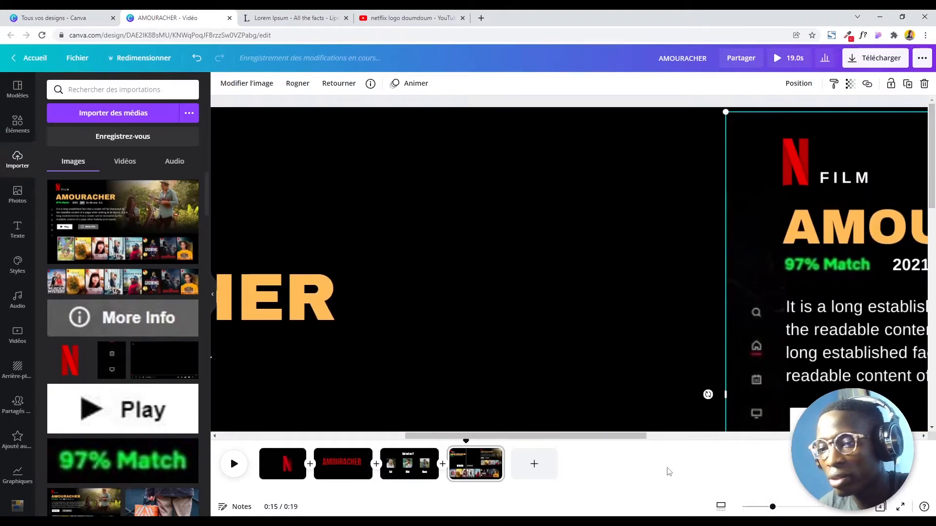
{"action": "left_click_drag", "start_coordinate": [586, 438], "coordinate": [409, 439]}
{"action": "left_click", "coordinate": [485, 389]}
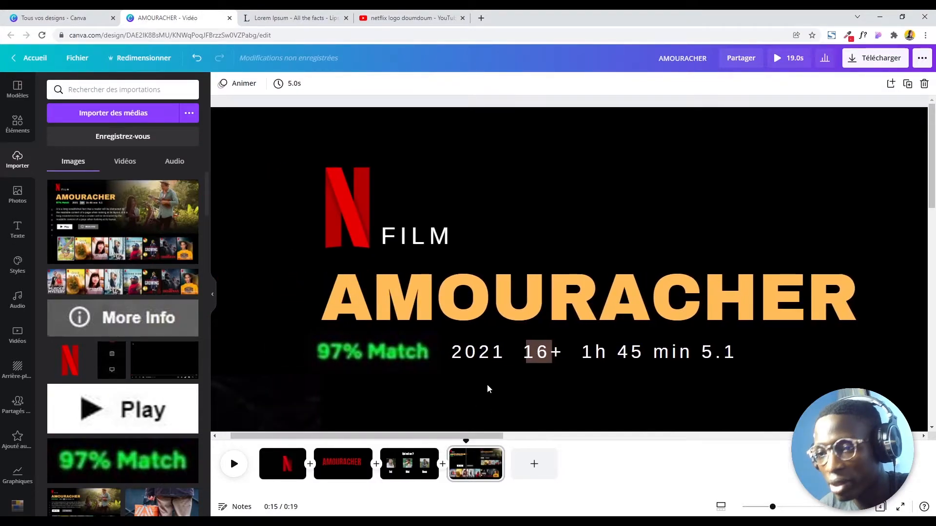
{"action": "left_click", "coordinate": [538, 357]}
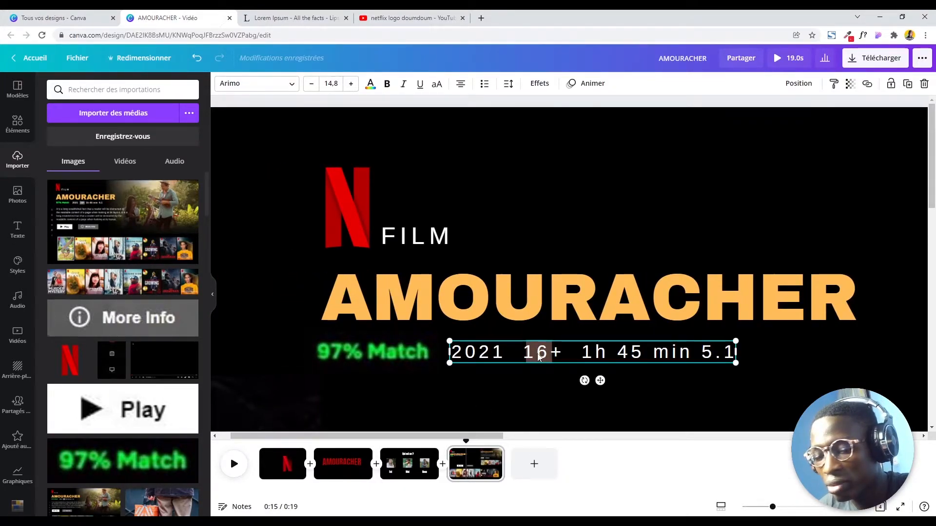
{"action": "left_click", "coordinate": [798, 84]}
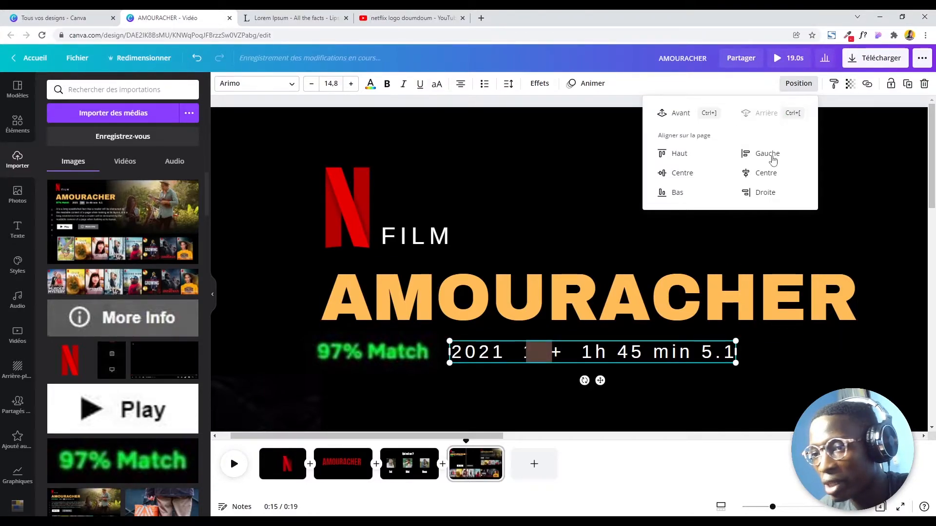
{"action": "left_click", "coordinate": [567, 389]}
- Enlarge the small rectangle slightly so it covers the "16" and open its fill colour choices
{"action": "left_click", "coordinate": [542, 352]}
{"action": "left_click_drag", "start_coordinate": [545, 352], "coordinate": [551, 367]}
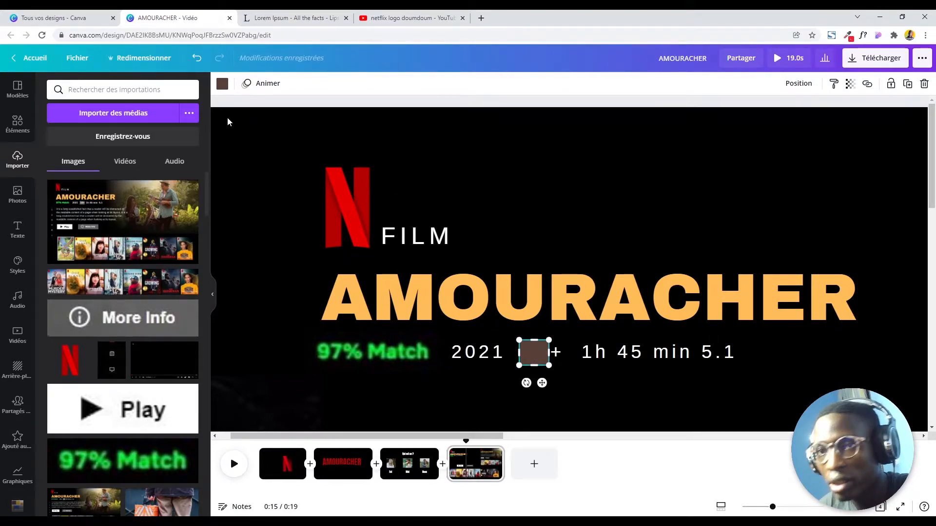
{"action": "left_click", "coordinate": [222, 84]}
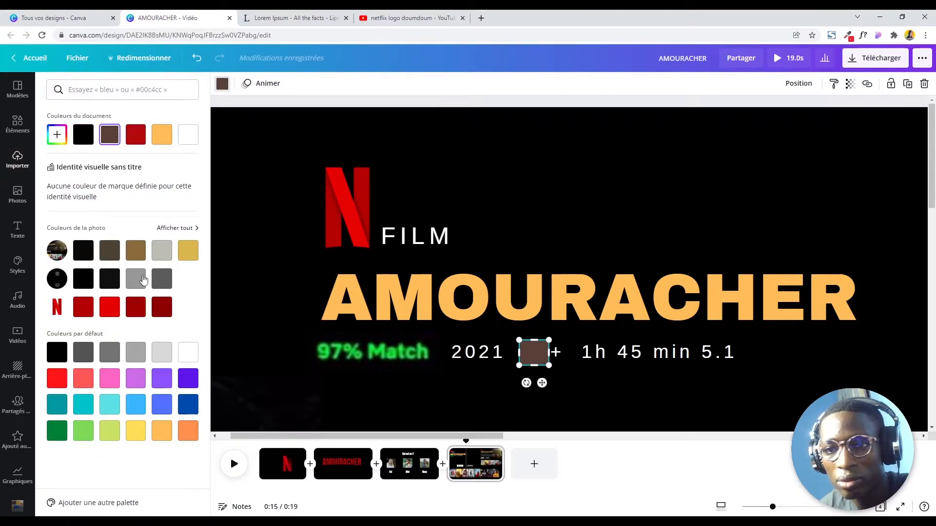
- Recolour the age-rating rectangle medium grey and send it behind the 16+ text
{"action": "left_click", "coordinate": [136, 353]}
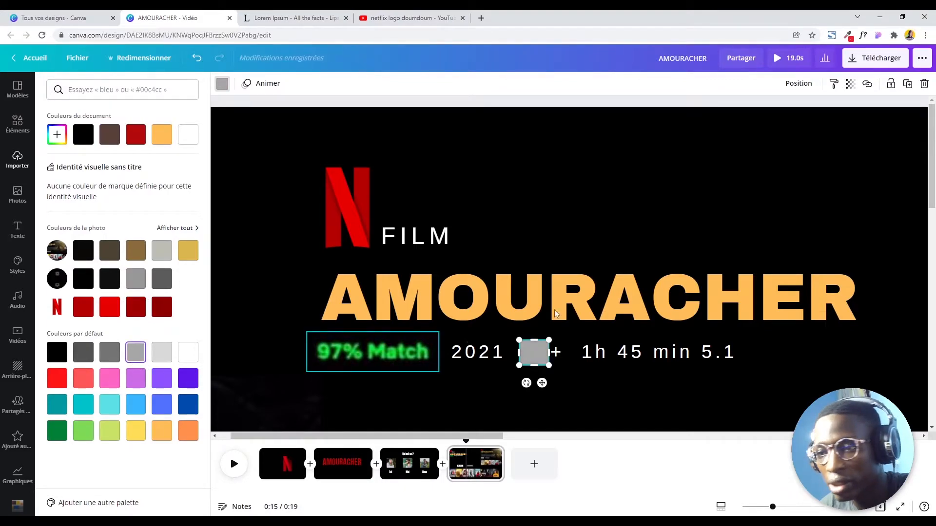
{"action": "left_click", "coordinate": [112, 360]}
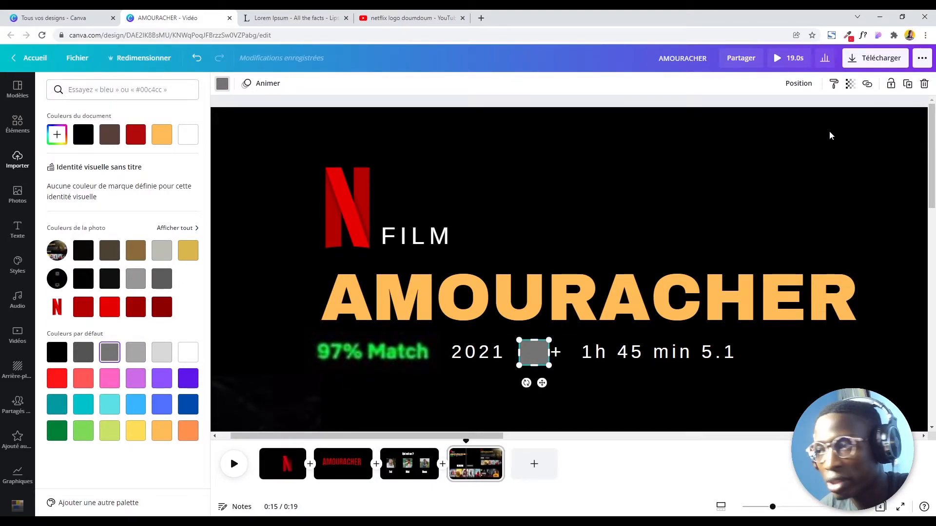
{"action": "left_click", "coordinate": [808, 90]}
{"action": "left_click", "coordinate": [789, 117]}
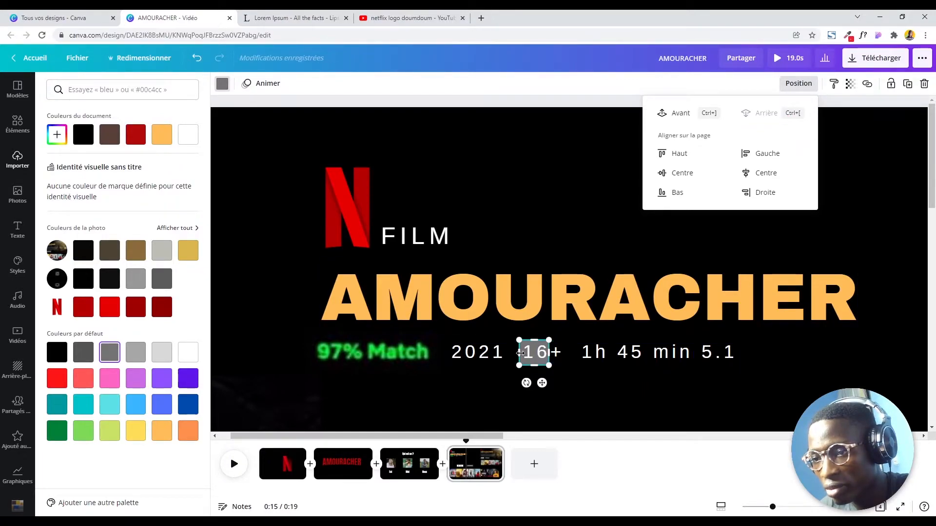
- Trim the grey rectangle's left edge slightly so it sits closer to the number 16
{"action": "left_click", "coordinate": [520, 352]}
{"action": "left_click_drag", "start_coordinate": [520, 352], "coordinate": [539, 364]}
{"action": "left_click", "coordinate": [589, 375]}
{"action": "left_click", "coordinate": [588, 376]}
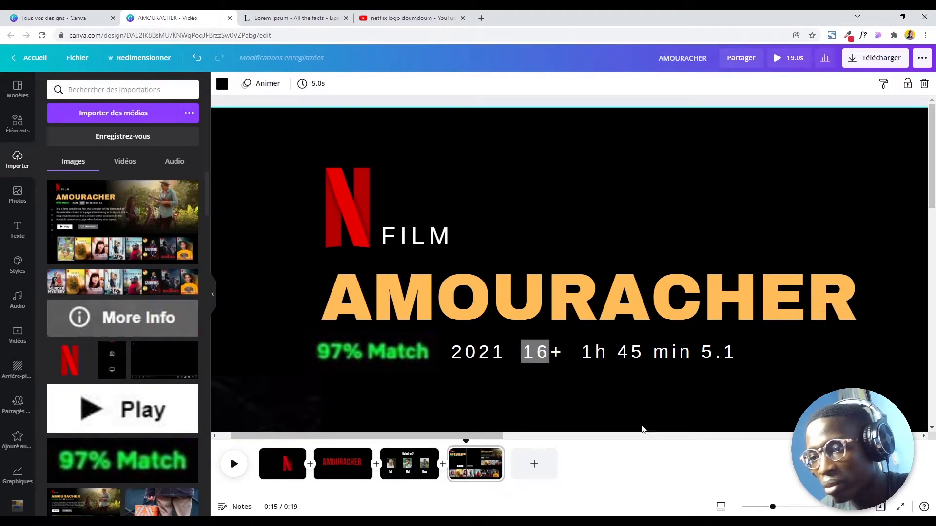
- Send the "2021 16+ 1h 45 min 5.1" text line behind the grey rectangle
{"action": "left_click_drag", "start_coordinate": [772, 507], "coordinate": [752, 506]}
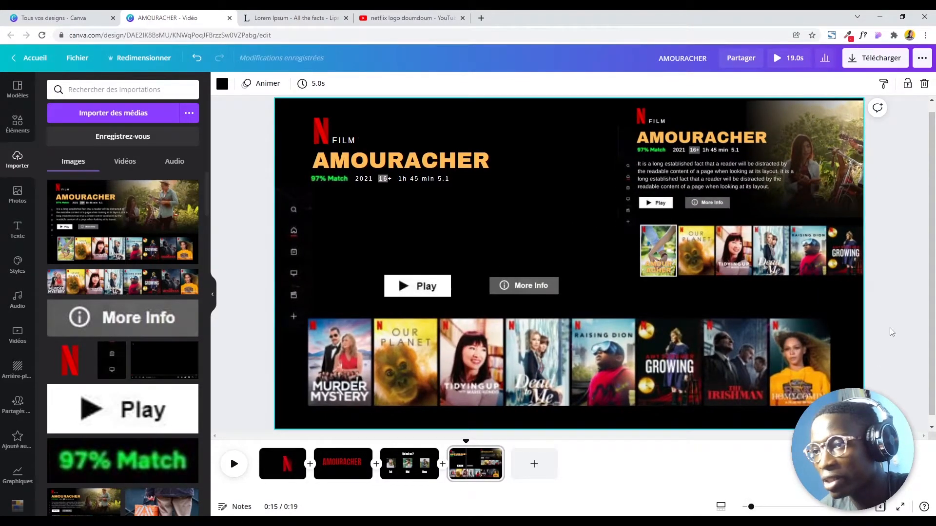
{"action": "left_click_drag", "start_coordinate": [751, 508], "coordinate": [759, 508]}
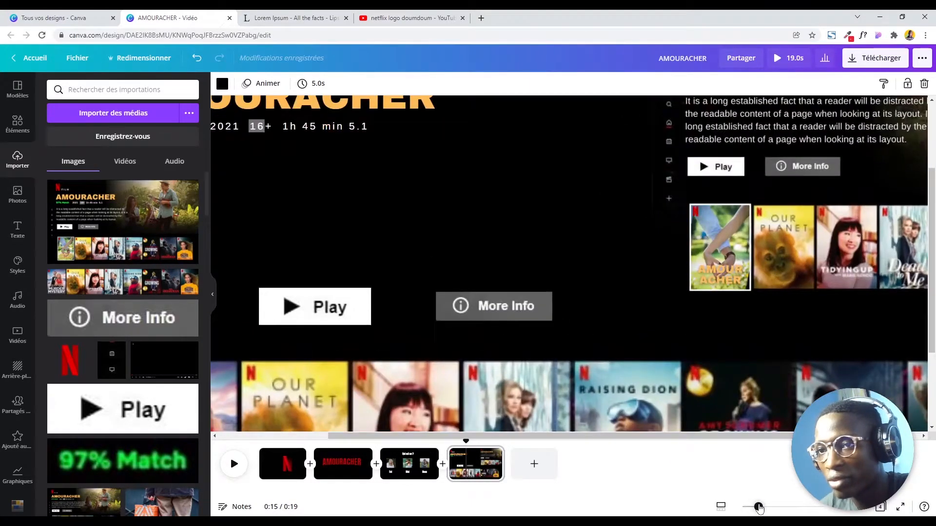
{"action": "left_click_drag", "start_coordinate": [932, 293], "coordinate": [931, 229]}
{"action": "left_click", "coordinate": [760, 251]}
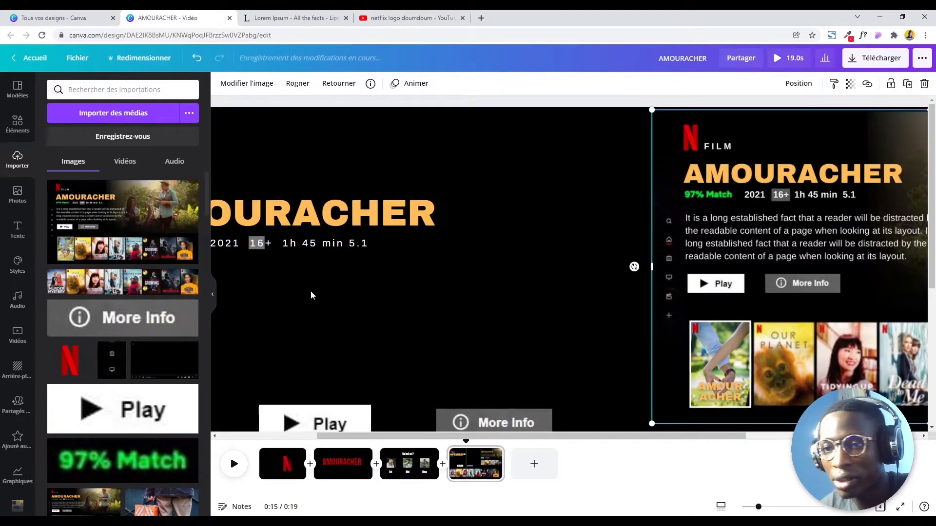
{"action": "left_click", "coordinate": [258, 246]}
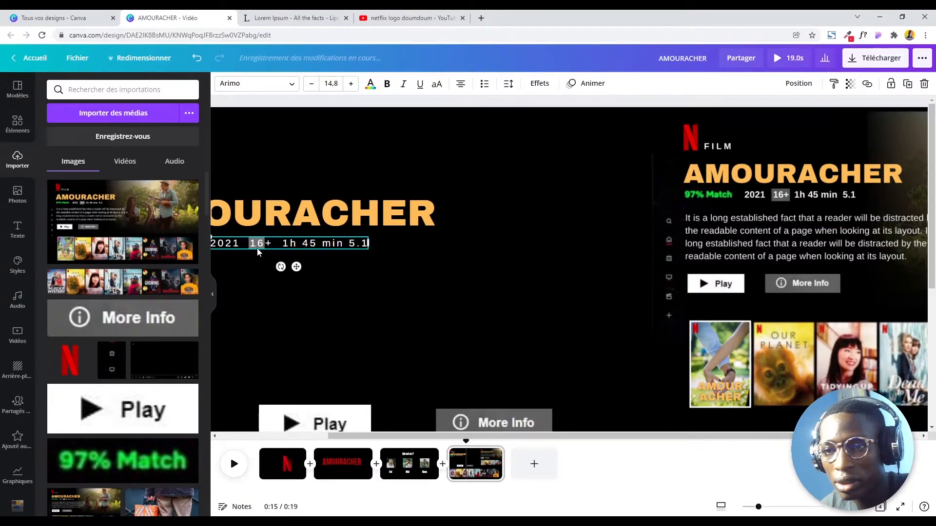
{"action": "left_click", "coordinate": [796, 89]}
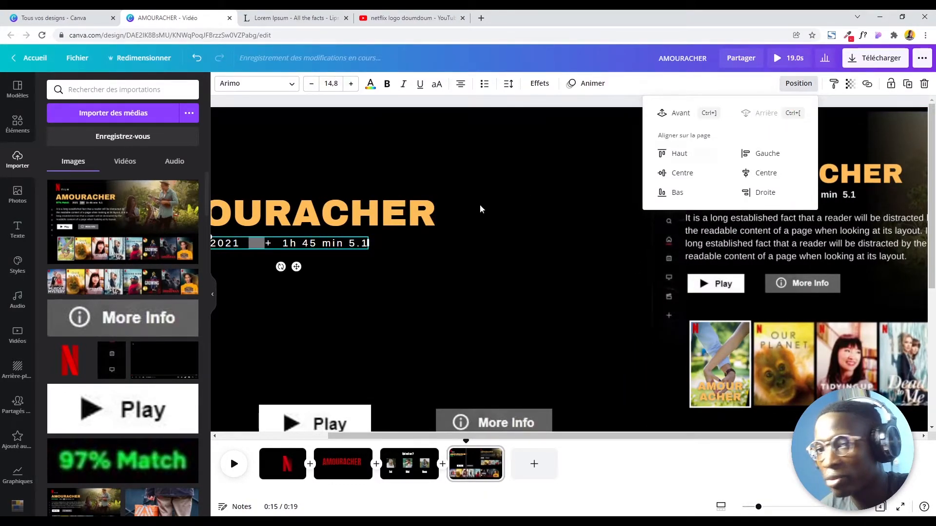
{"action": "left_click", "coordinate": [394, 262]}
- Widen the grey rectangle to cover the plus sign of 16+ and send it behind the text
{"action": "left_click", "coordinate": [249, 245]}
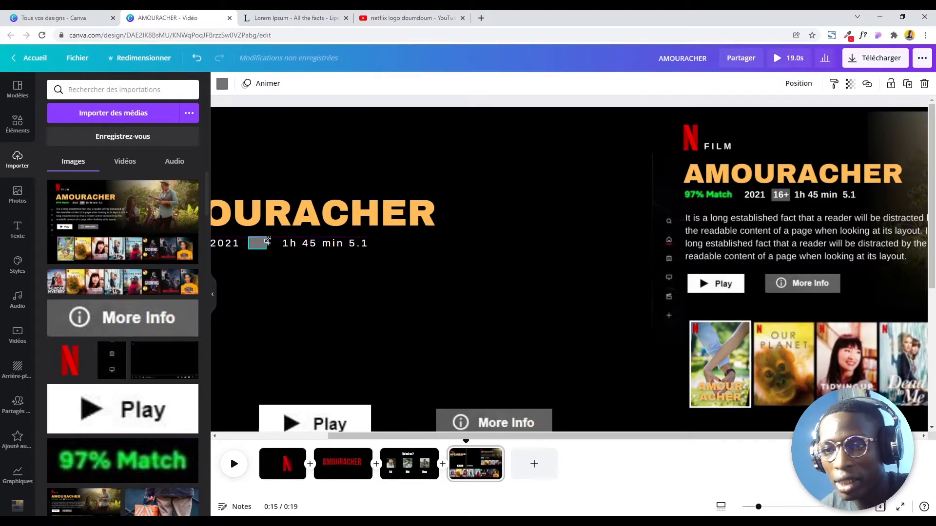
{"action": "left_click_drag", "start_coordinate": [267, 244], "coordinate": [271, 243]}
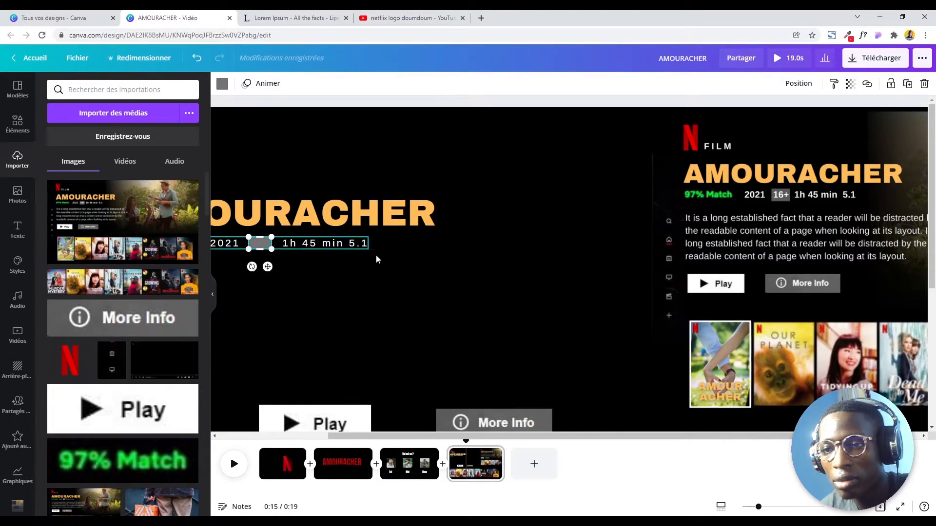
{"action": "left_click", "coordinate": [783, 85]}
{"action": "left_click", "coordinate": [765, 112]}
{"action": "left_click", "coordinate": [613, 237]}
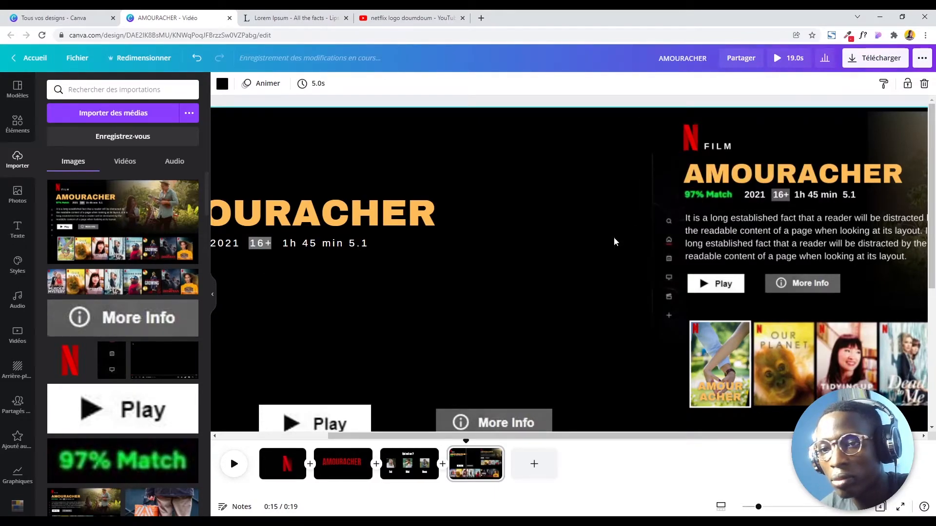
{"action": "left_click_drag", "start_coordinate": [759, 511], "coordinate": [749, 508]}
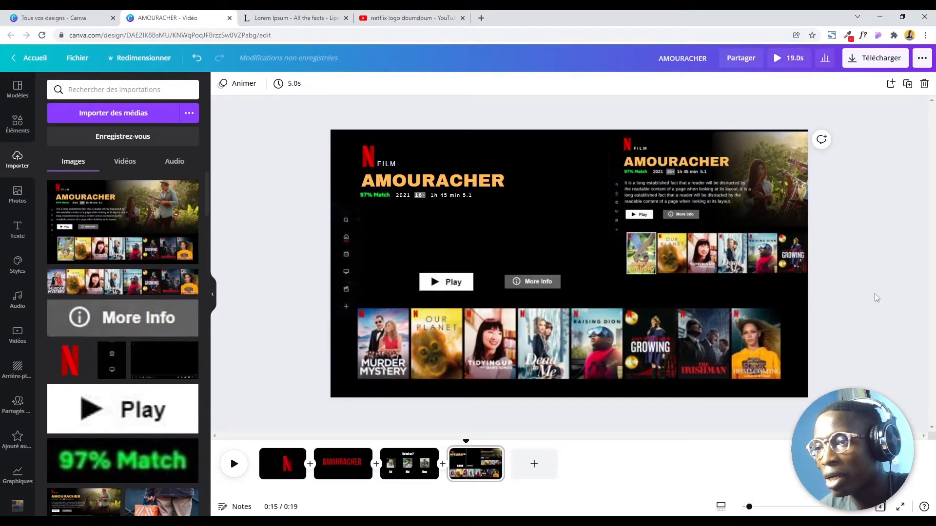
{"action": "left_click", "coordinate": [447, 197]}
{"action": "key", "text": "ctrl+d"}
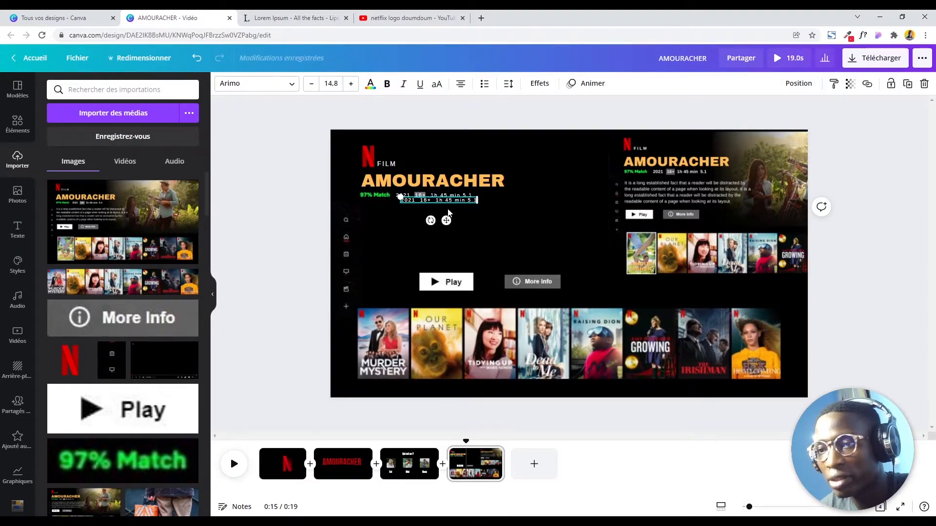
{"action": "key", "text": "Delete"}
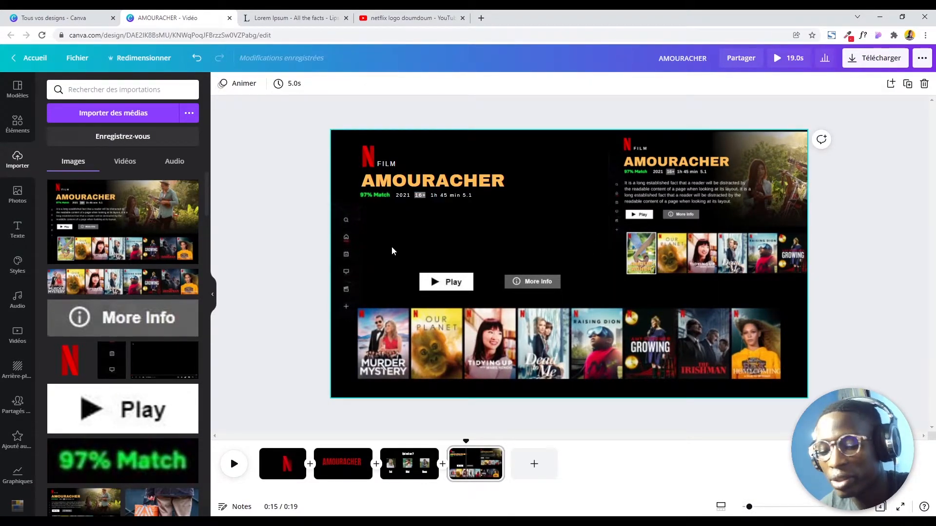
- Add a new paragraph text box to the page and set its font to Arimo
{"action": "key", "text": "t"}
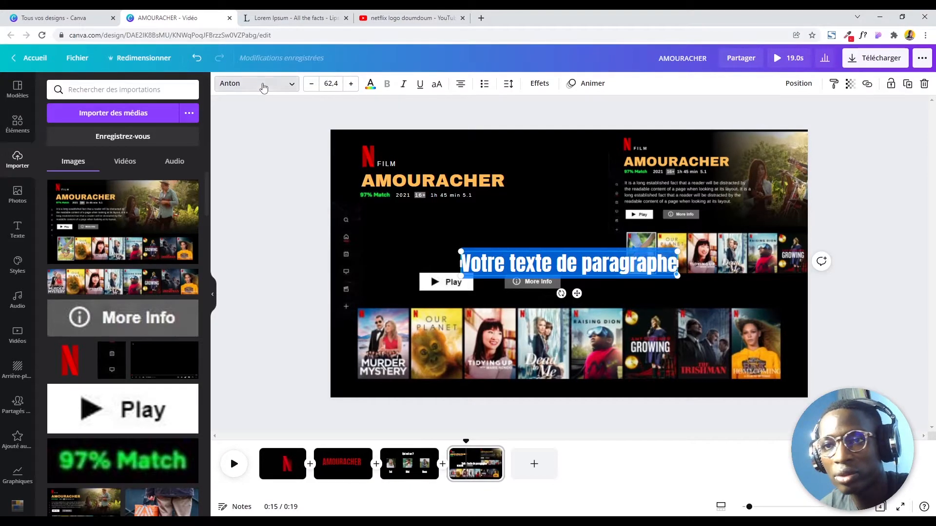
{"action": "left_click", "coordinate": [261, 84]}
{"action": "type", "text": "ARCH"}
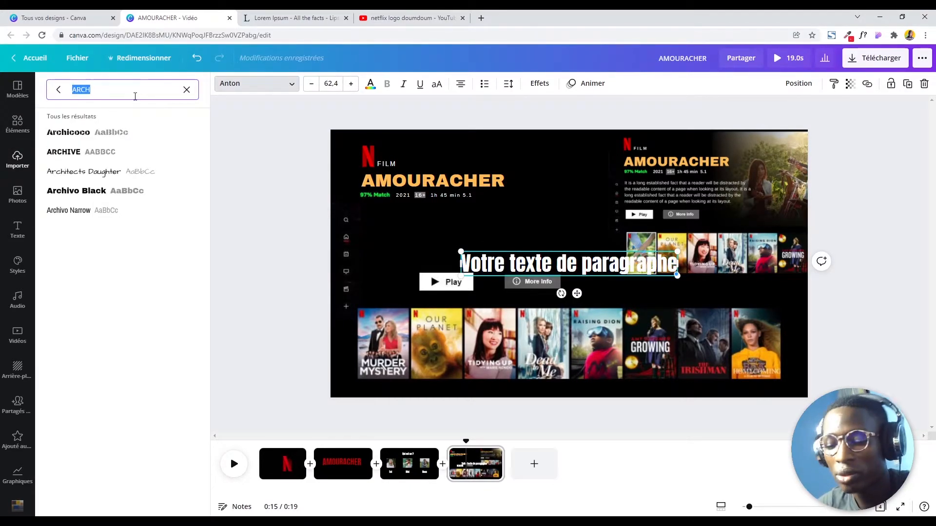
{"action": "type", "text": "arimo"}
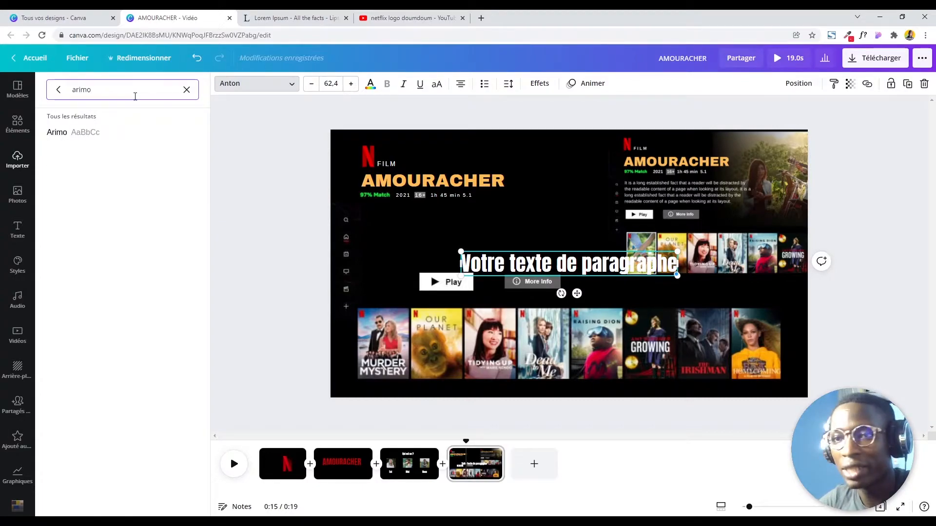
{"action": "key", "text": "Return"}
{"action": "triple_click", "coordinate": [629, 264]}
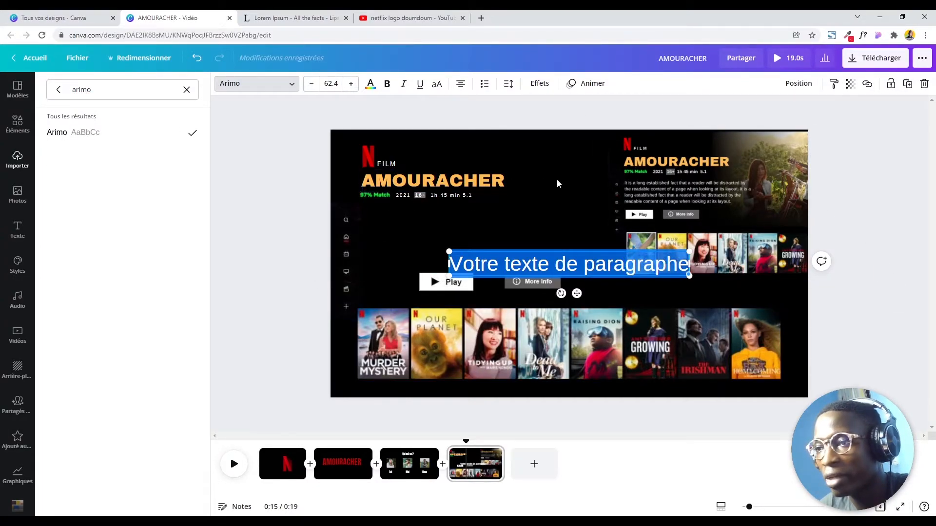
- Replace the placeholder text with the first sentence under "Why do we use it?" copied from the Lorem Ipsum website
{"action": "left_click", "coordinate": [275, 17]}
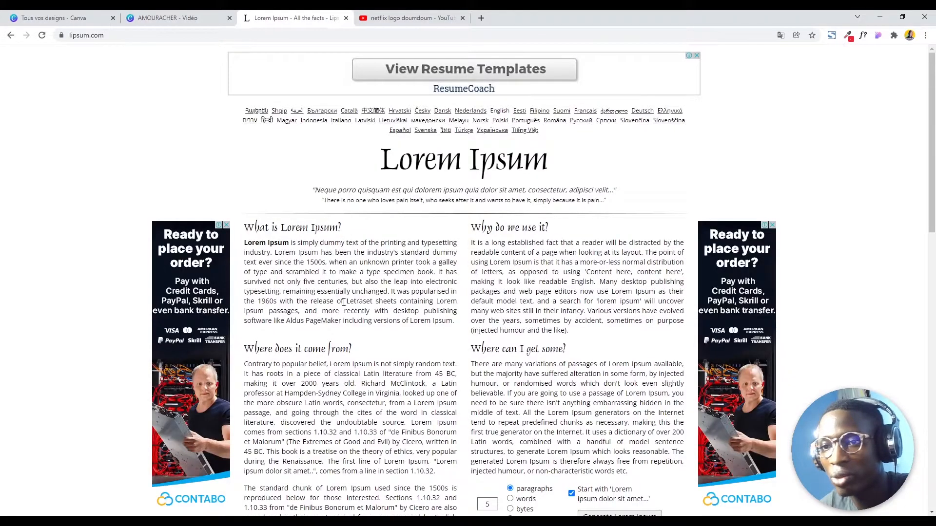
{"action": "scroll", "coordinate": [348, 304], "scroll_direction": "down", "scroll_amount": 3}
{"action": "scroll", "coordinate": [475, 239], "scroll_direction": "up", "scroll_amount": 3}
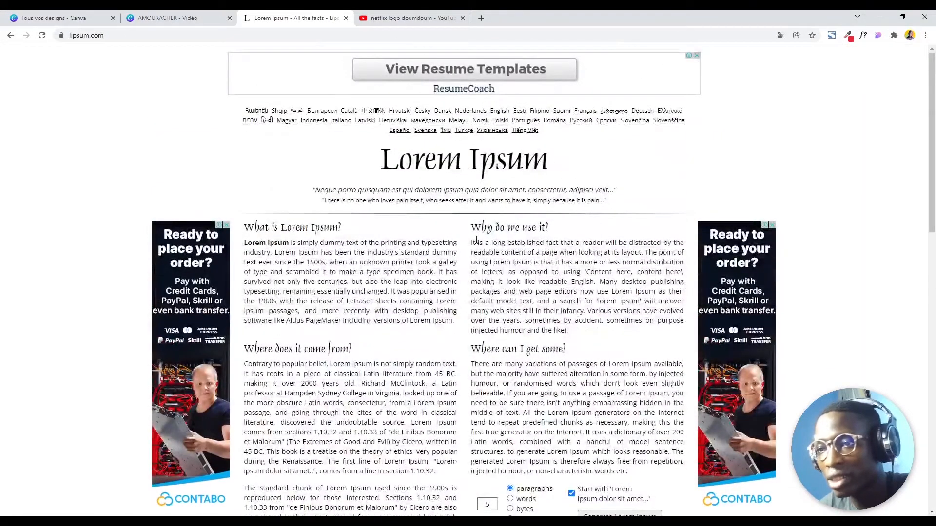
{"action": "left_click_drag", "start_coordinate": [472, 242], "coordinate": [648, 254]}
{"action": "key", "text": "ctrl+c"}
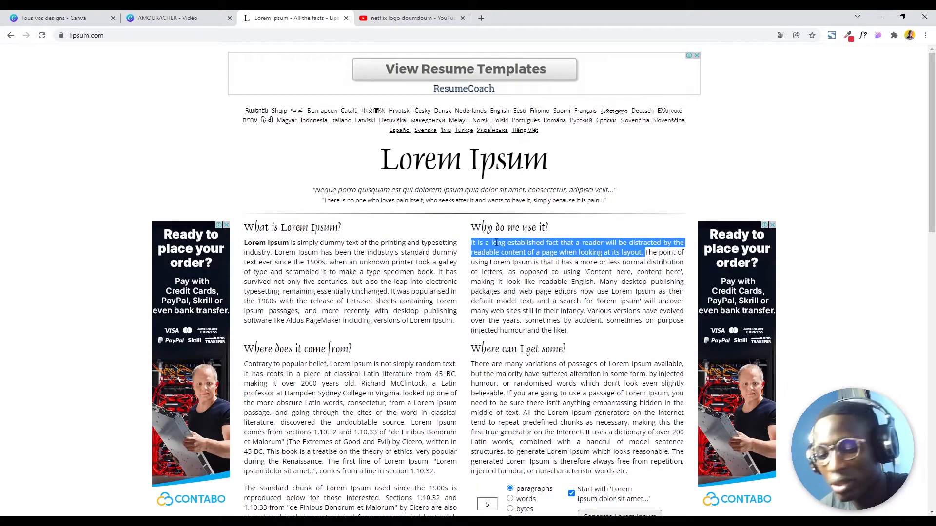
{"action": "left_click", "coordinate": [188, 18]}
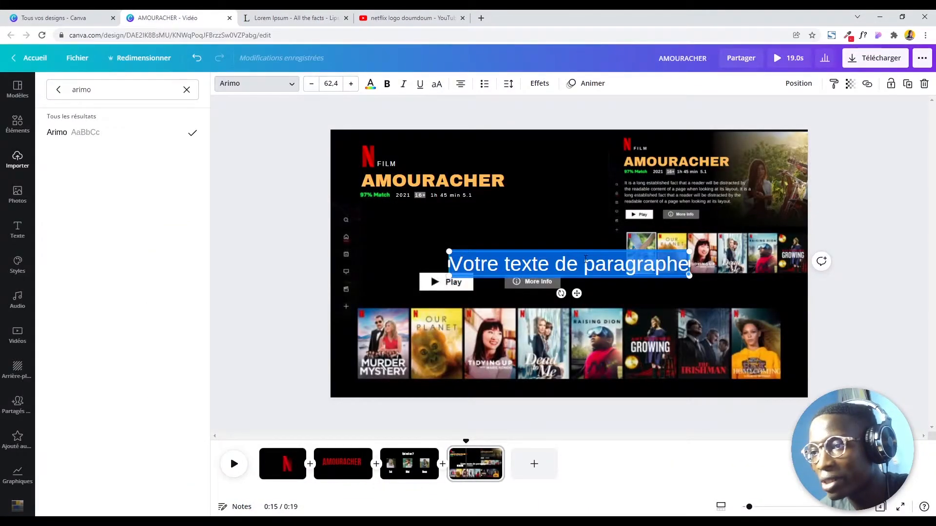
{"action": "key", "text": "ctrl+v"}
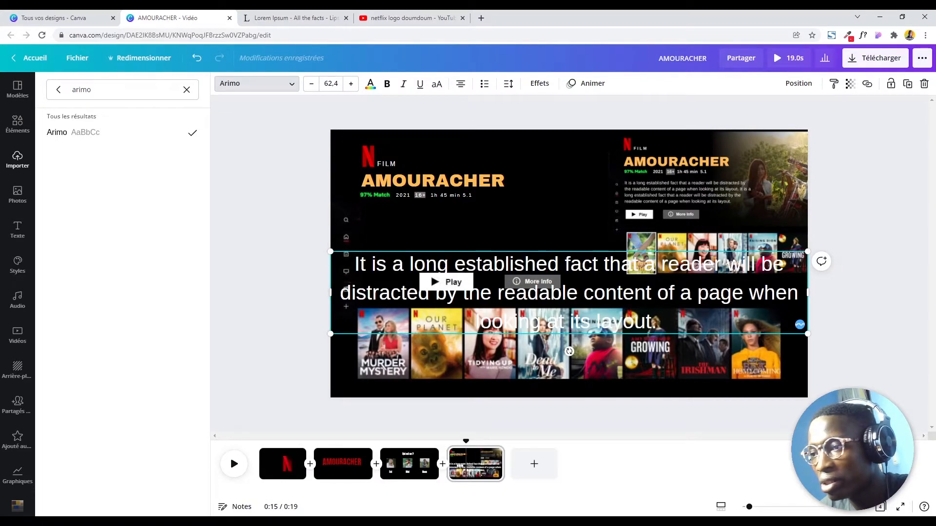
- Shrink the paragraph to size 22,3 and fit it left-aligned under the film details line, wrapped over three lines
{"action": "left_click_drag", "start_coordinate": [806, 249], "coordinate": [501, 305]}
{"action": "key", "text": "Escape"}
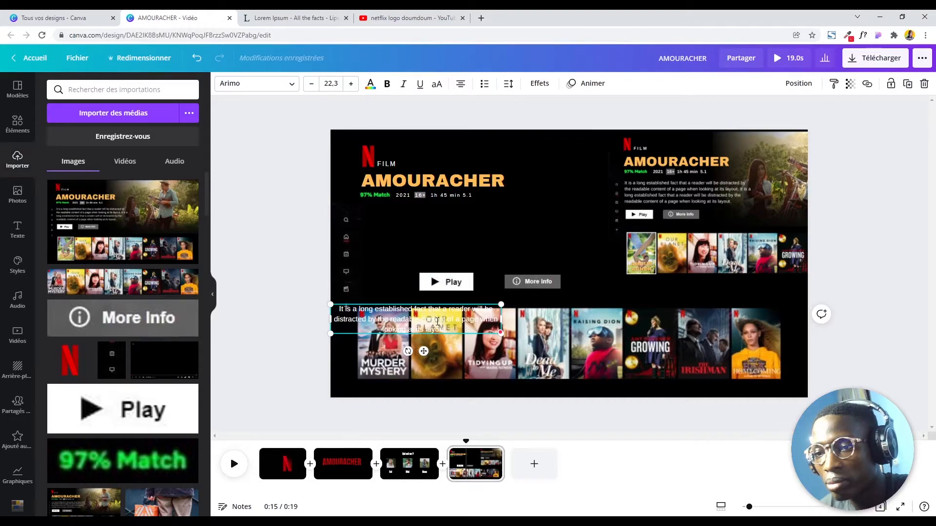
{"action": "left_click_drag", "start_coordinate": [424, 351], "coordinate": [455, 257]}
{"action": "left_click", "coordinate": [461, 84]}
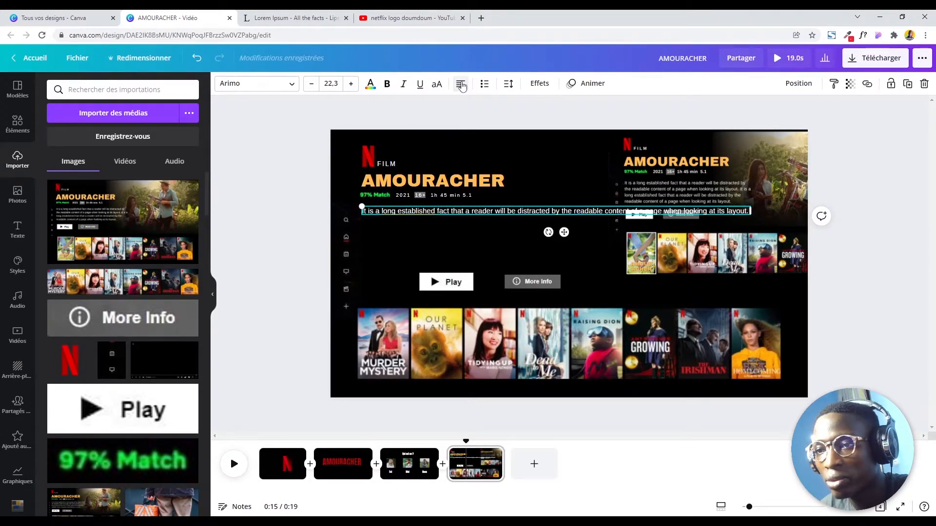
{"action": "left_click_drag", "start_coordinate": [751, 211], "coordinate": [539, 230]}
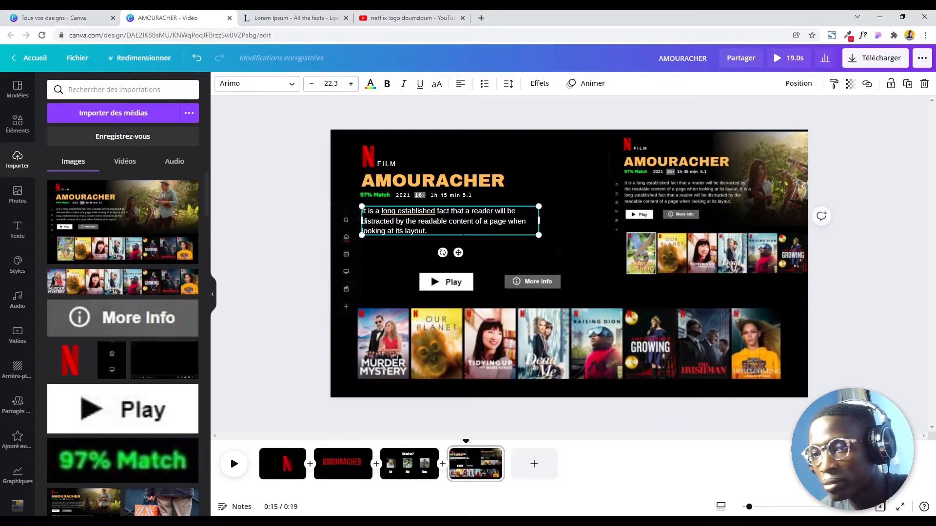
- Paste the copied sentence again at the paragraph's end and widen the text box so it wraps over four lines
{"action": "key", "text": "ctrl+v"}
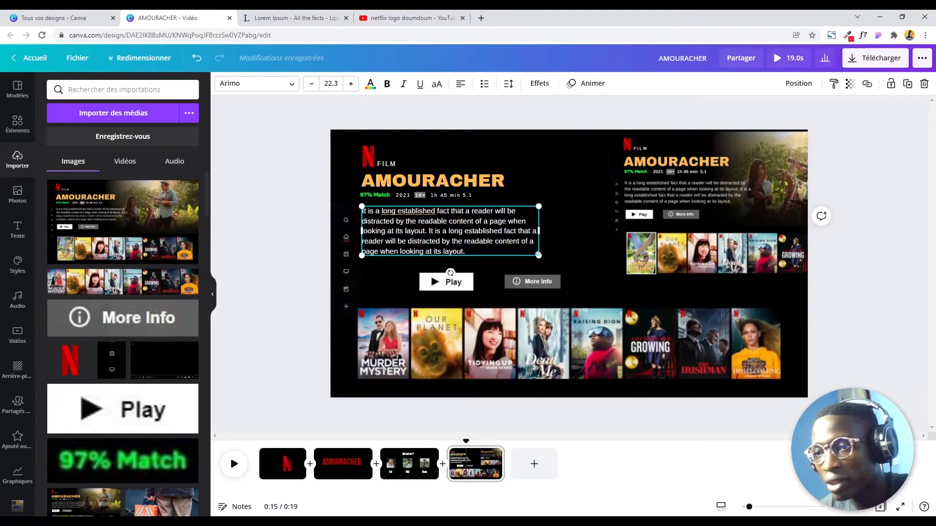
{"action": "left_click_drag", "start_coordinate": [540, 231], "coordinate": [569, 231]}
{"action": "left_click", "coordinate": [888, 269]}
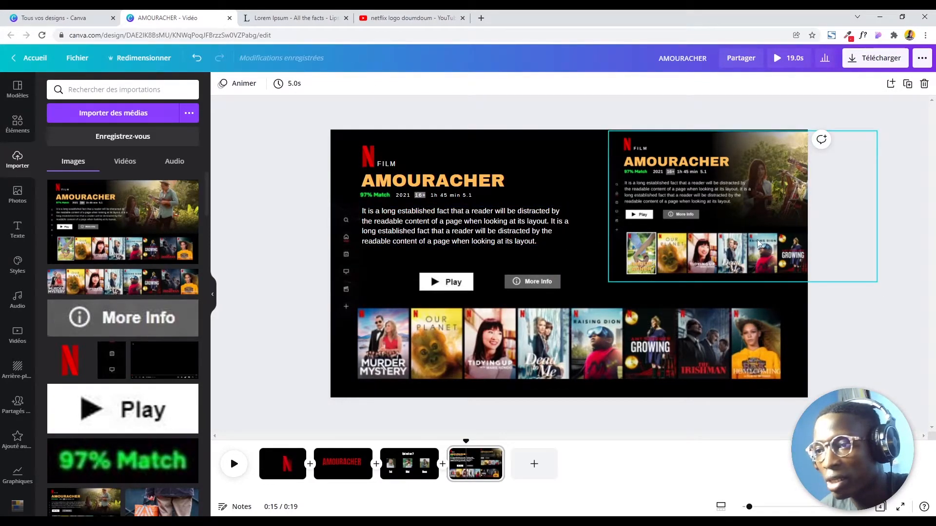
- Place the Play and More Info buttons side by side under the paragraph, with Play aligned to the paragraph's left edge
{"action": "left_click_drag", "start_coordinate": [450, 283], "coordinate": [393, 266]}
{"action": "left_click_drag", "start_coordinate": [529, 282], "coordinate": [507, 258]}
{"action": "left_click", "coordinate": [573, 263]}
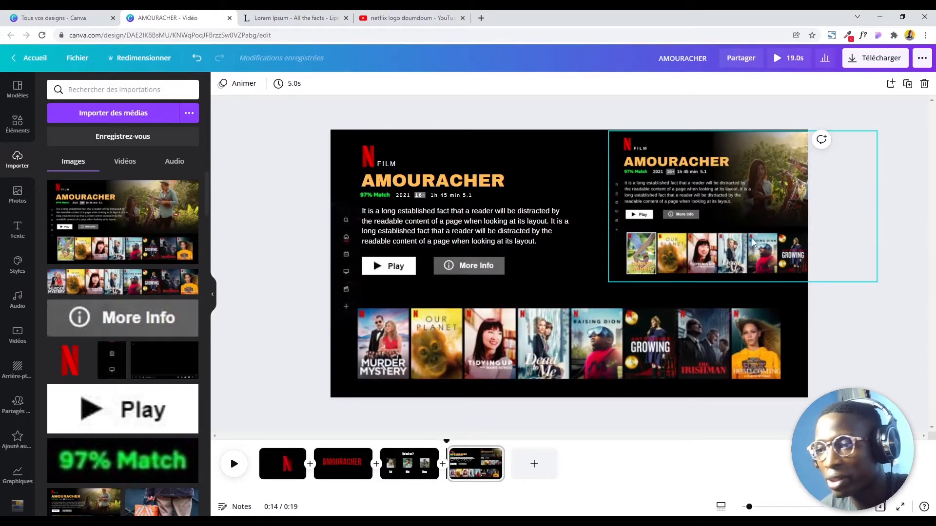
- Move the reference image farther right and down on the page, and shift the paragraph and both buttons slightly lower together
{"action": "left_click_drag", "start_coordinate": [754, 243], "coordinate": [778, 280]}
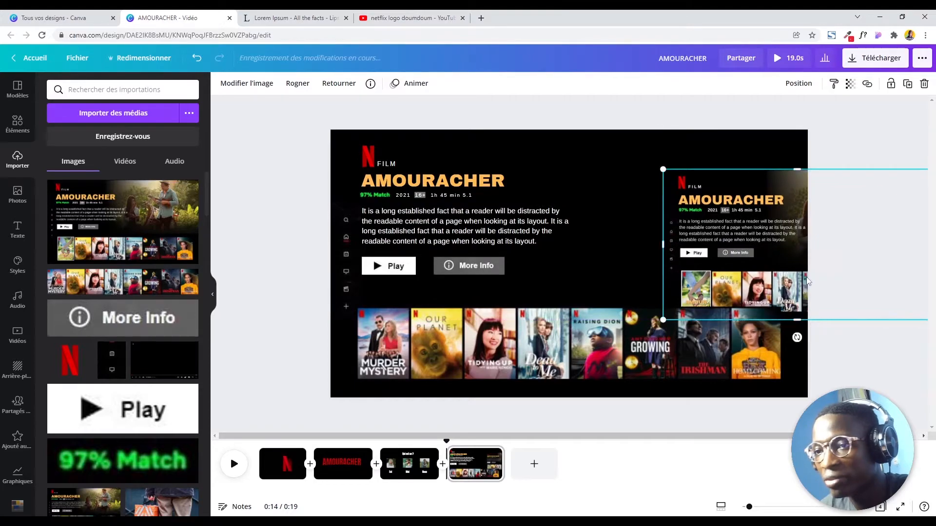
{"action": "left_click_drag", "start_coordinate": [607, 259], "coordinate": [388, 232]}
{"action": "key", "text": "Down"}
{"action": "key", "text": "Down"}
{"action": "key", "text": "Down"}
{"action": "key", "text": "Down"}
{"action": "key", "text": "Down"}
{"action": "key", "text": "Down"}
{"action": "key", "text": "Down"}
{"action": "key", "text": "Down"}
{"action": "key", "text": "Down"}
{"action": "key", "text": "Down"}
{"action": "key", "text": "Down"}
{"action": "key", "text": "Down"}
{"action": "key", "text": "Down"}
{"action": "key", "text": "Down"}
{"action": "key", "text": "Down"}
{"action": "key", "text": "Down"}
{"action": "key", "text": "Down"}
{"action": "key", "text": "Down"}
{"action": "key", "text": "Down"}
{"action": "key", "text": "Down"}
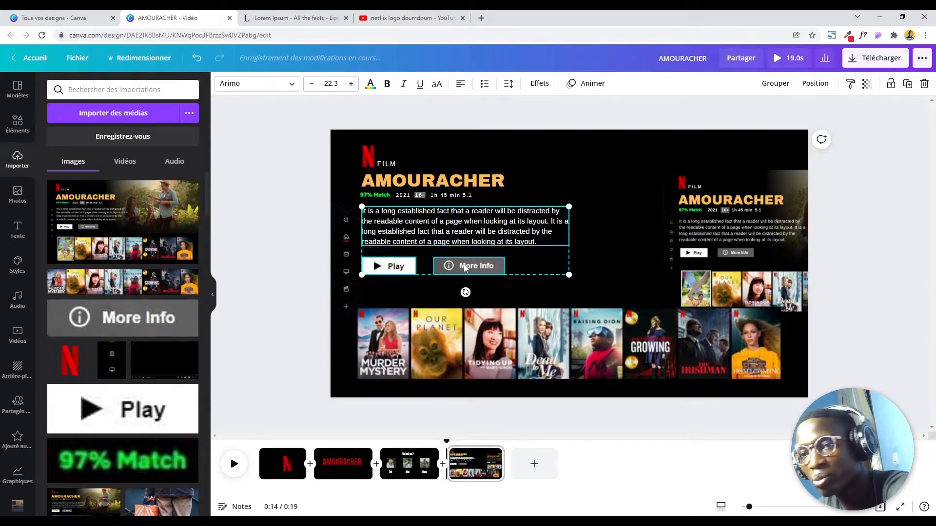
{"action": "key", "text": "Down"}
{"action": "key", "text": "Down"}
{"action": "key", "text": "Down"}
{"action": "key", "text": "Down"}
{"action": "key", "text": "Down"}
{"action": "key", "text": "Down"}
{"action": "left_click", "coordinate": [551, 182]}
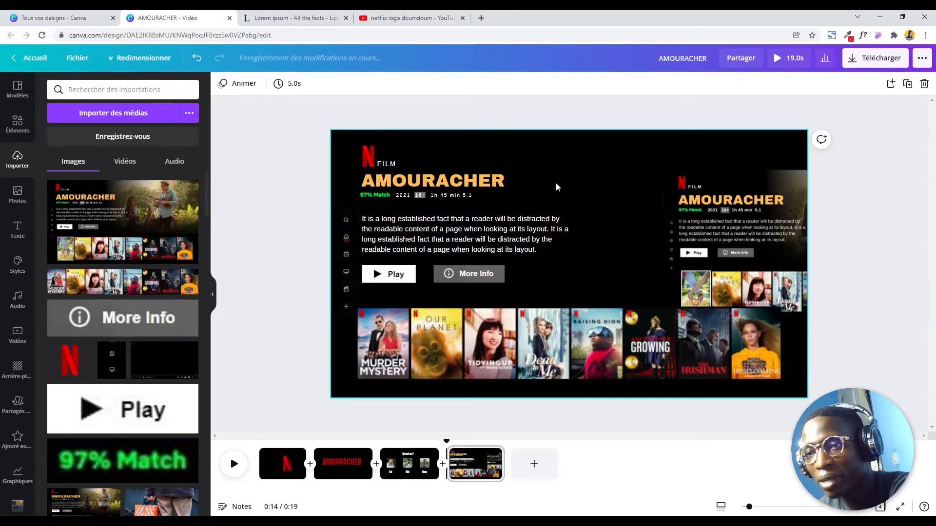
{"action": "left_click", "coordinate": [444, 189]}
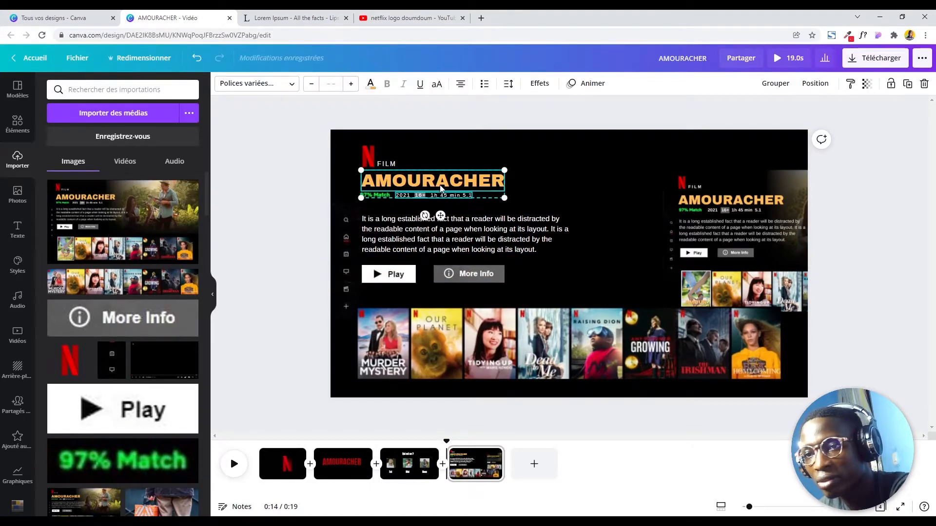
{"action": "key", "text": "Down"}
{"action": "key", "text": "Down"}
{"action": "key", "text": "Down"}
{"action": "key", "text": "Down"}
{"action": "key", "text": "Down"}
{"action": "key", "text": "Down"}
{"action": "key", "text": "Down"}
{"action": "key", "text": "Down"}
{"action": "key", "text": "Down"}
{"action": "key", "text": "Down"}
{"action": "key", "text": "ctrl+z"}
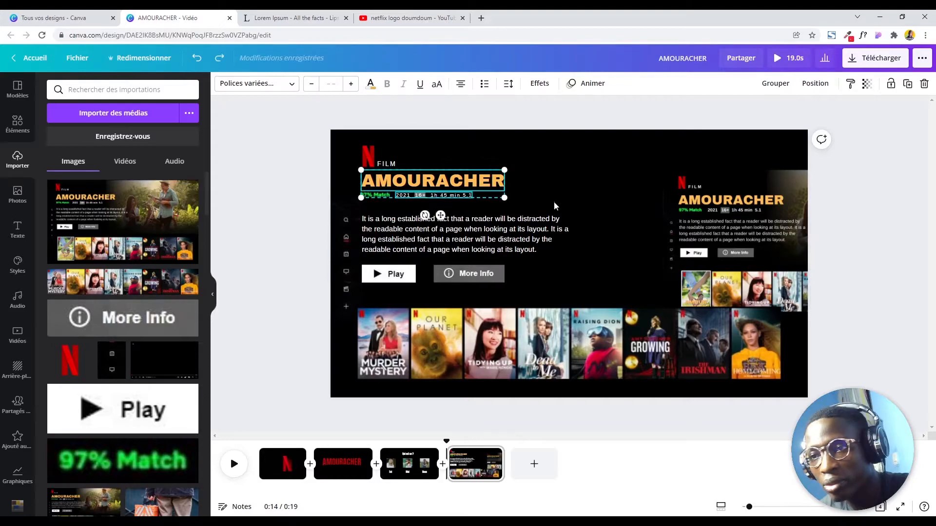
- Move the AMOURACHER title, the 97% Match label and the film details line slightly lower together, closer to the paragraph
{"action": "left_click", "coordinate": [367, 192]}
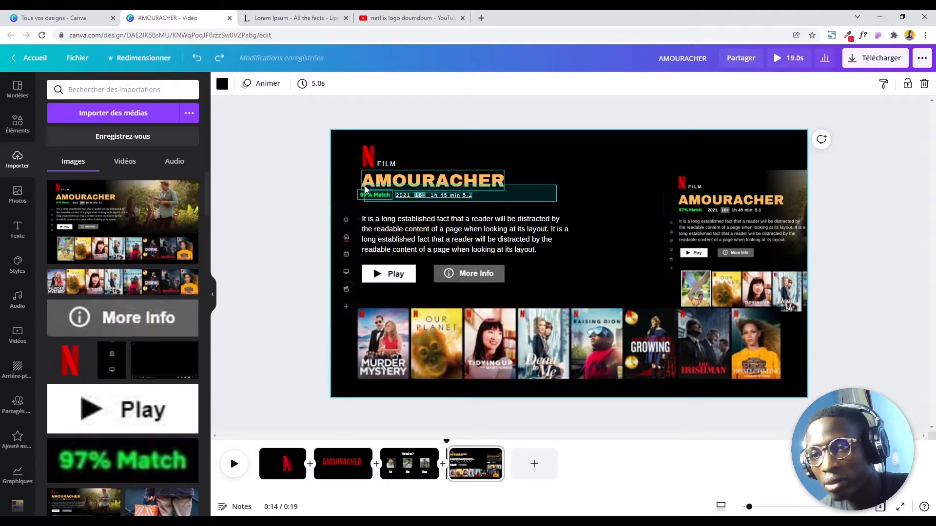
{"action": "key", "text": "Down"}
{"action": "key", "text": "Down"}
{"action": "key", "text": "Down"}
{"action": "key", "text": "Down"}
{"action": "key", "text": "Down"}
{"action": "key", "text": "Down"}
{"action": "key", "text": "Down"}
{"action": "key", "text": "Down"}
{"action": "key", "text": "Down"}
{"action": "key", "text": "Down"}
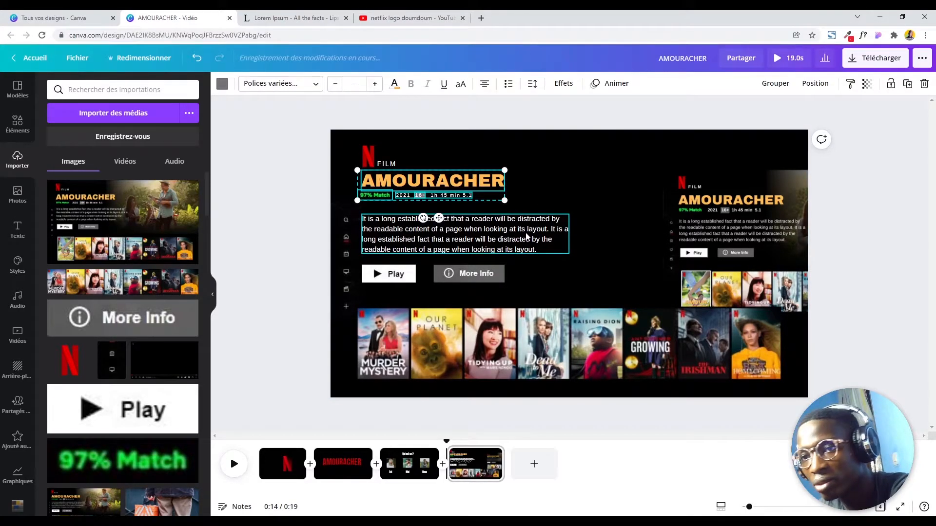
{"action": "left_click", "coordinate": [622, 189]}
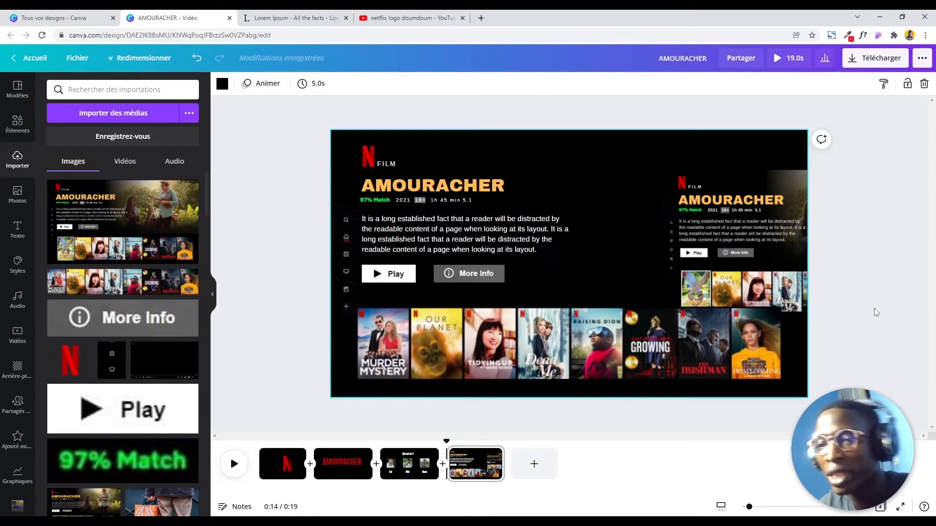
- Delete the reference image from the film page
{"action": "left_click_drag", "start_coordinate": [788, 273], "coordinate": [738, 211]}
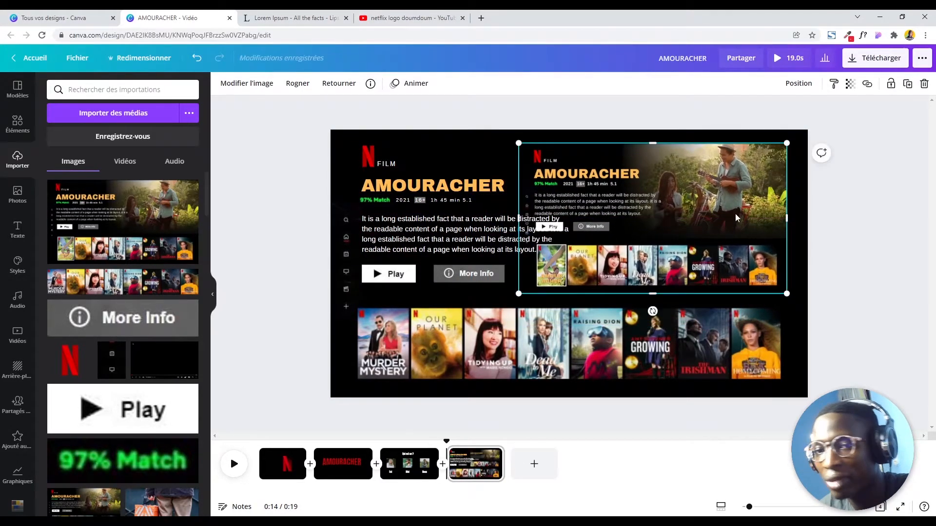
{"action": "scroll", "coordinate": [157, 317], "scroll_direction": "down", "scroll_amount": 15}
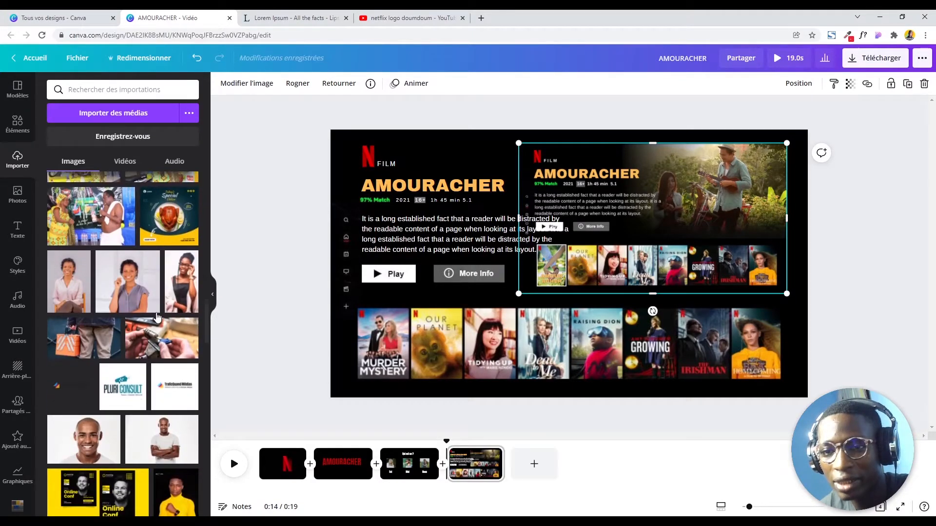
{"action": "scroll", "coordinate": [157, 317], "scroll_direction": "down", "scroll_amount": 2}
{"action": "scroll", "coordinate": [157, 317], "scroll_direction": "up", "scroll_amount": 15}
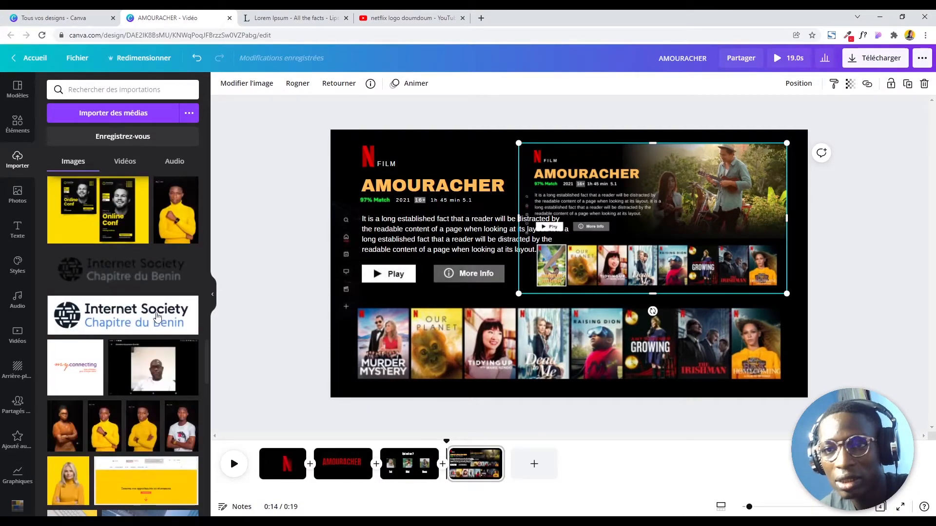
{"action": "scroll", "coordinate": [157, 317], "scroll_direction": "down", "scroll_amount": 3}
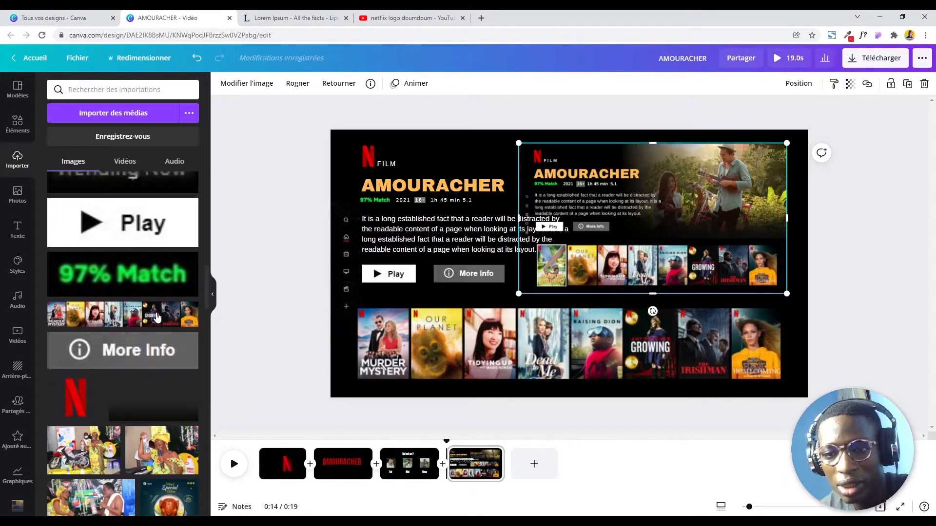
{"action": "left_click_drag", "start_coordinate": [690, 220], "coordinate": [755, 233]}
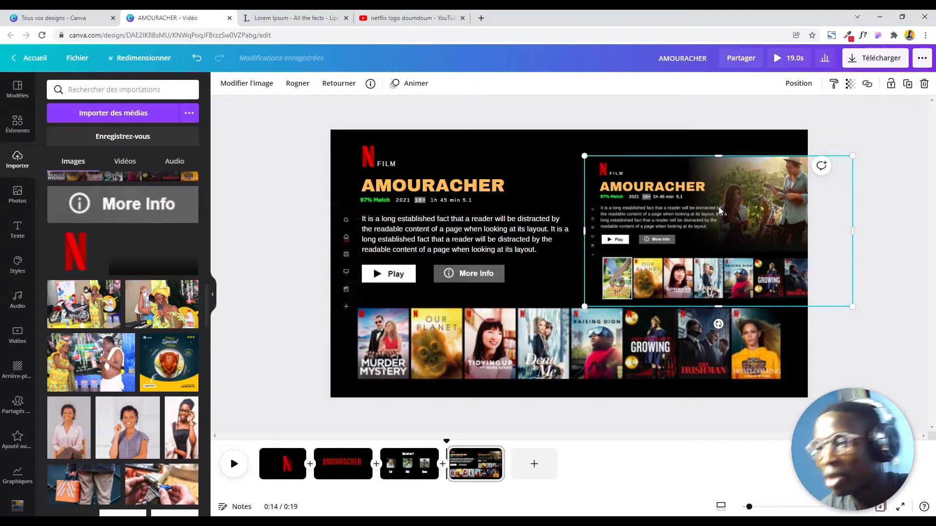
{"action": "key", "text": "Delete"}
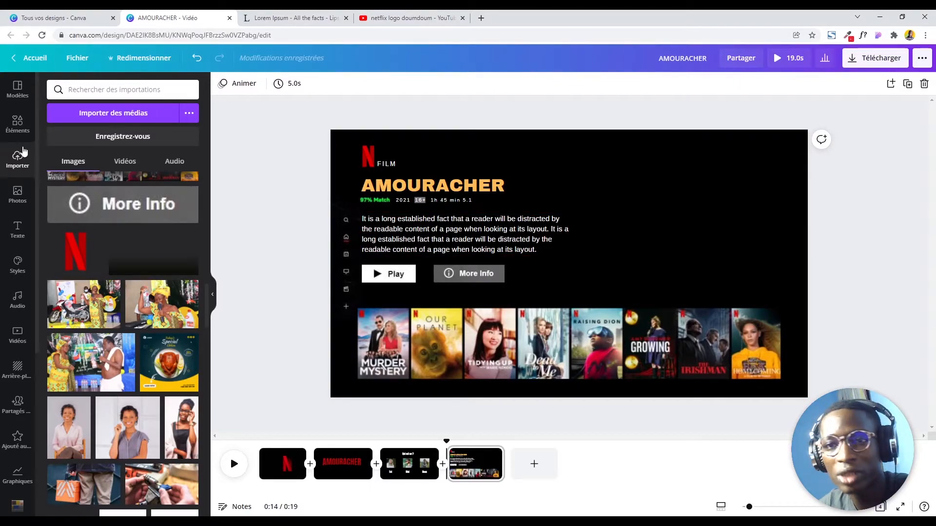
- Search the video library for "couple amoureux"
{"action": "left_click", "coordinate": [14, 125]}
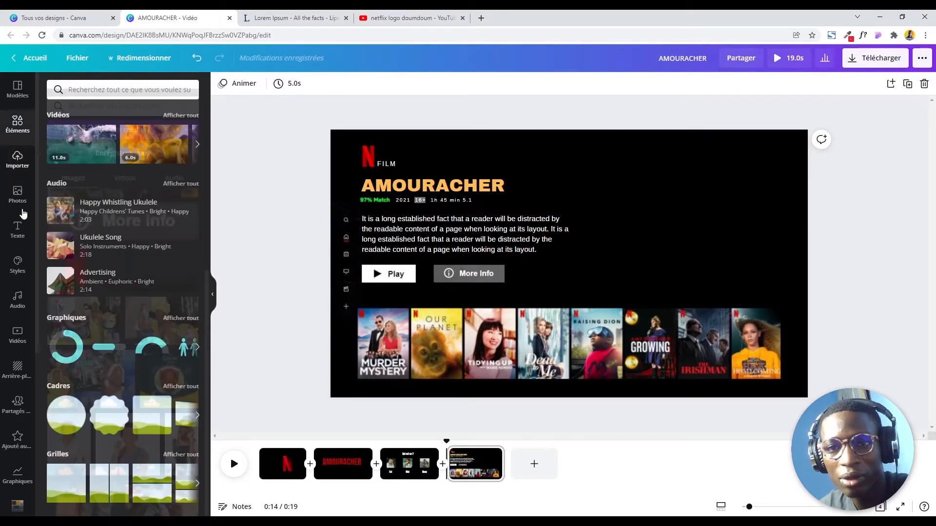
{"action": "left_click", "coordinate": [17, 336]}
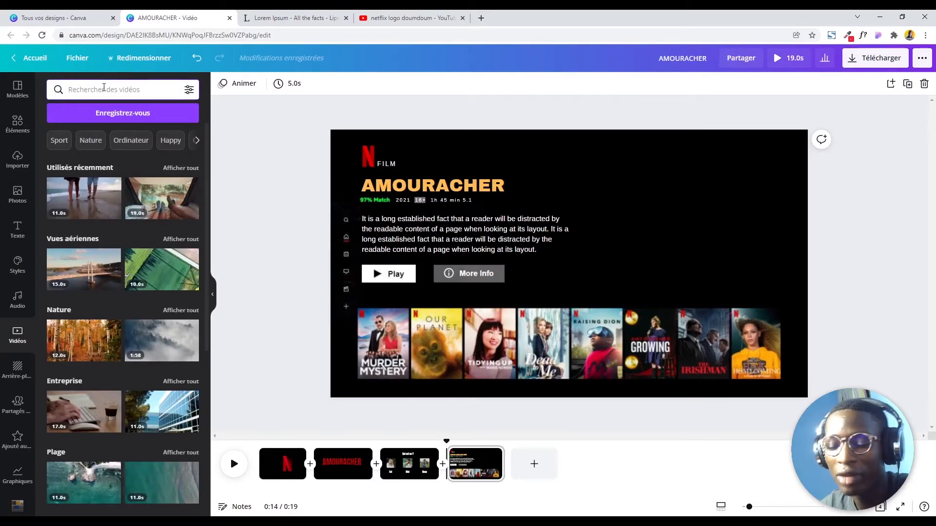
{"action": "type", "text": "cou"}
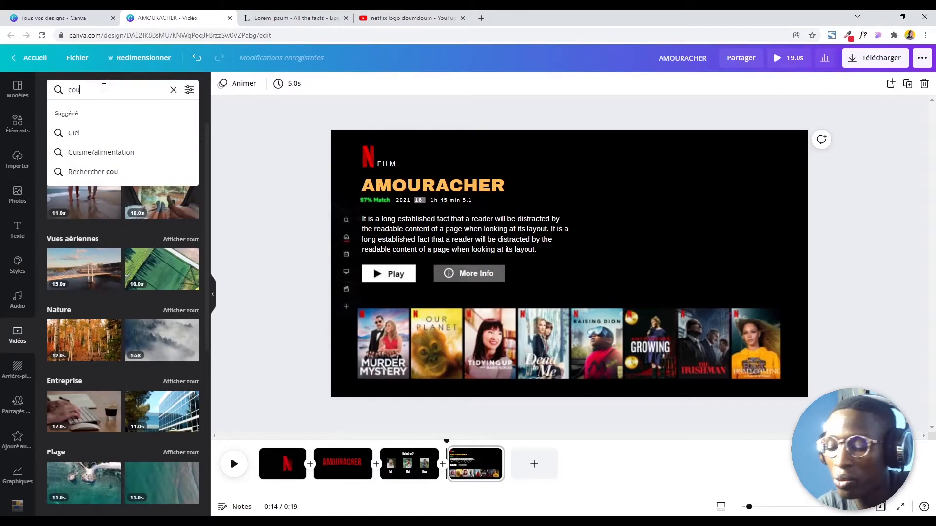
{"action": "type", "text": "ple amoureux"}
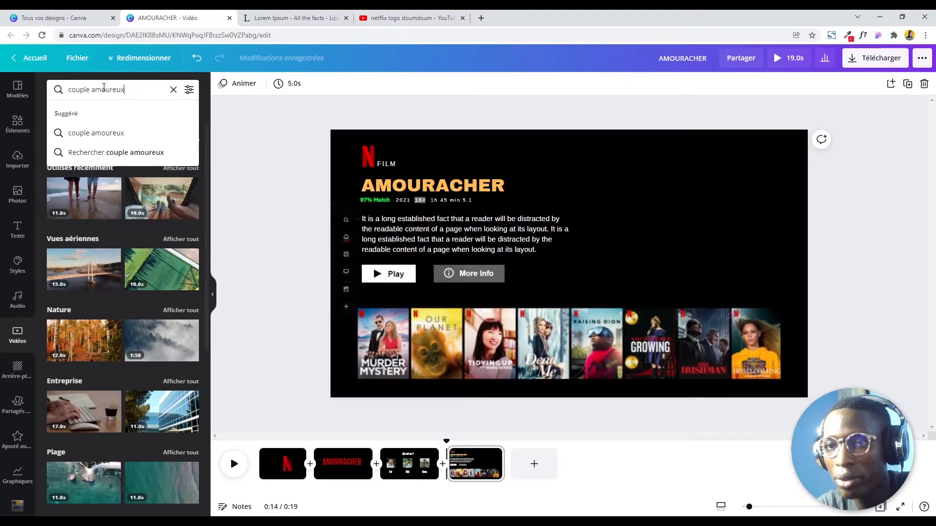
{"action": "key", "text": "Return"}
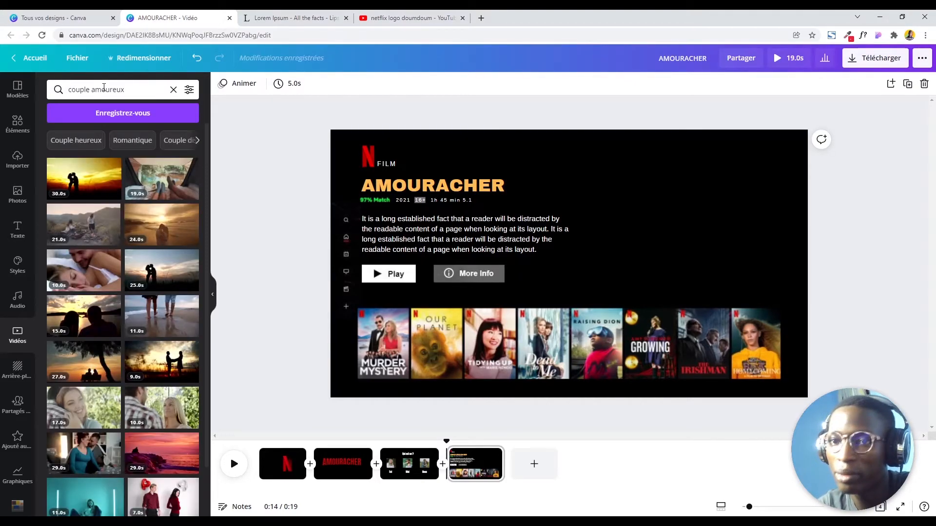
- Add the video of the couple with a guitar and red bicycle, shrink it and place it beside the title and paragraph
{"action": "scroll", "coordinate": [143, 245], "scroll_direction": "down", "scroll_amount": 6}
{"action": "scroll", "coordinate": [122, 249], "scroll_direction": "down", "scroll_amount": 3}
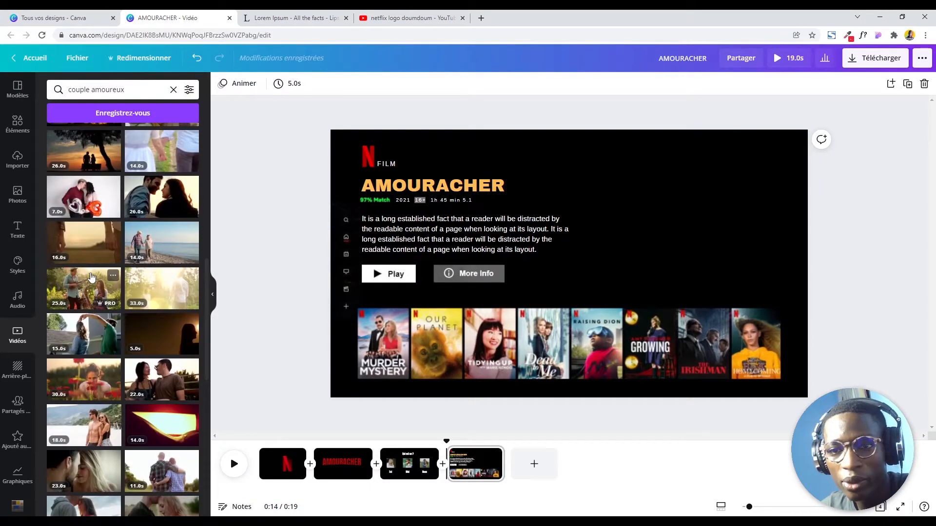
{"action": "scroll", "coordinate": [91, 276], "scroll_direction": "down", "scroll_amount": 1}
{"action": "left_click", "coordinate": [88, 253]}
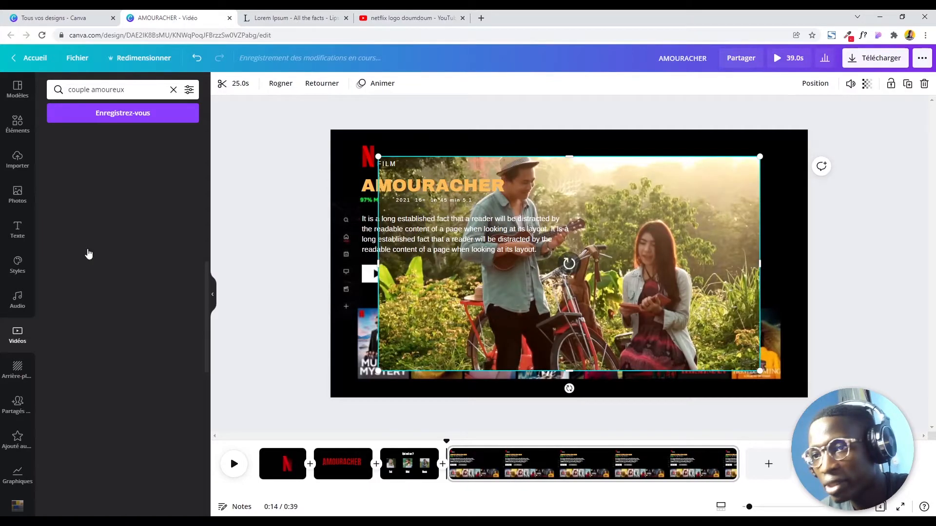
{"action": "left_click_drag", "start_coordinate": [763, 159], "coordinate": [561, 268]}
{"action": "left_click_drag", "start_coordinate": [522, 311], "coordinate": [713, 197]}
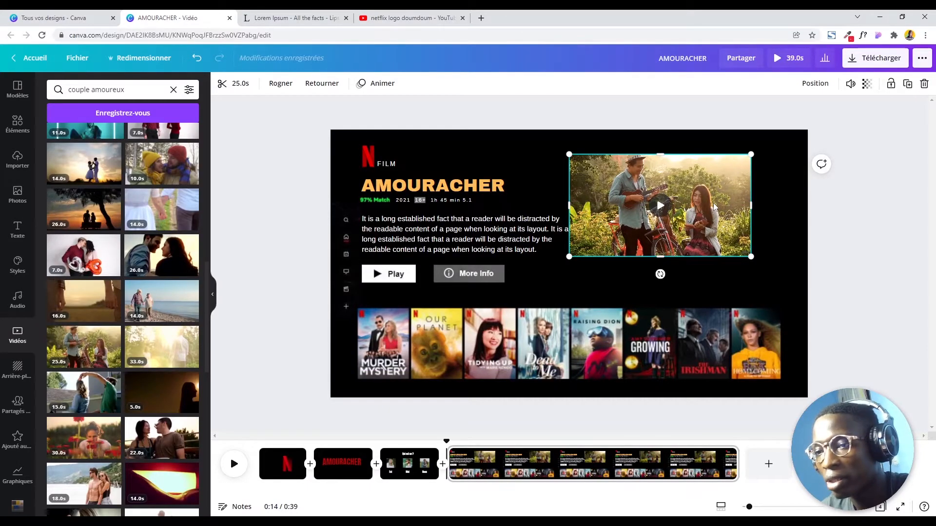
- Place the reference image on the page again to compare the layout, and delete it
{"action": "left_click", "coordinate": [18, 158]}
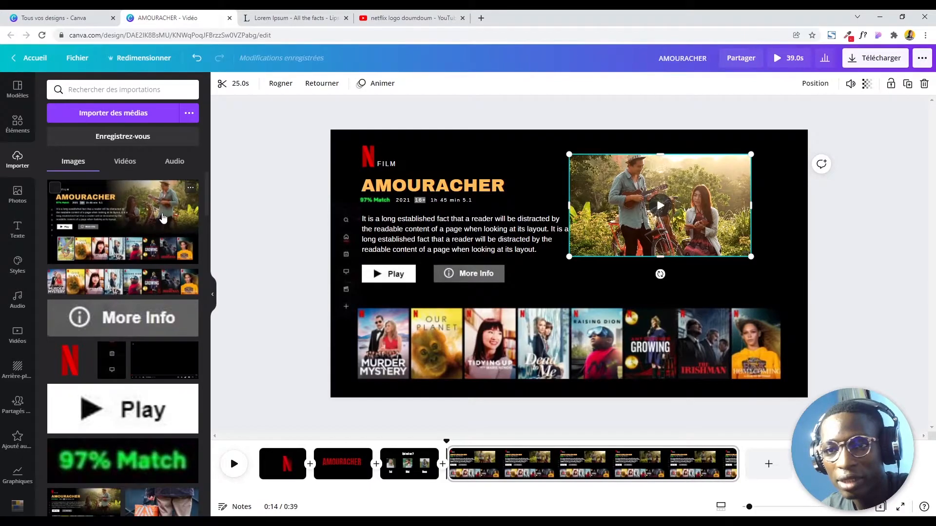
{"action": "left_click", "coordinate": [162, 217]}
{"action": "left_click_drag", "start_coordinate": [601, 237], "coordinate": [600, 281]}
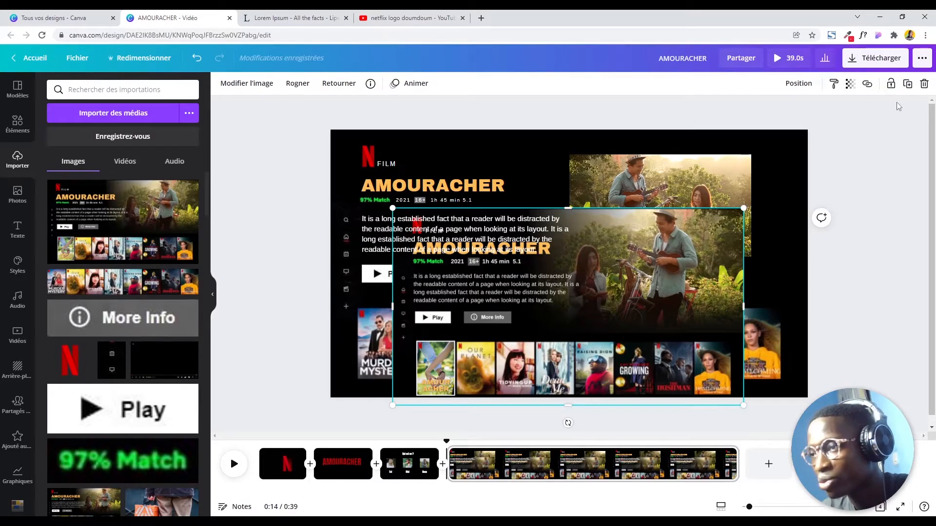
{"action": "left_click", "coordinate": [924, 83]}
- Flip the couple video horizontally and enlarge it to fill the page's upper-right corner above the poster row
{"action": "left_click", "coordinate": [658, 180]}
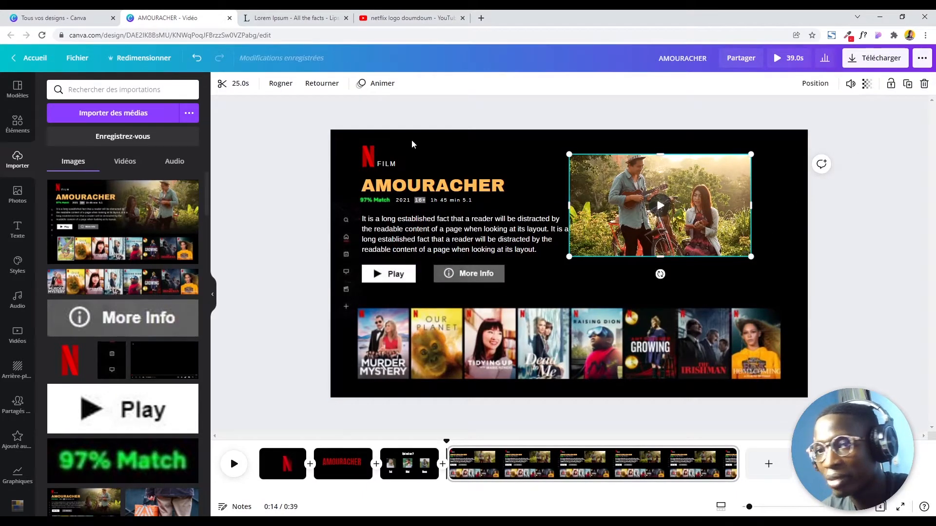
{"action": "left_click", "coordinate": [312, 83]}
{"action": "left_click", "coordinate": [335, 111]}
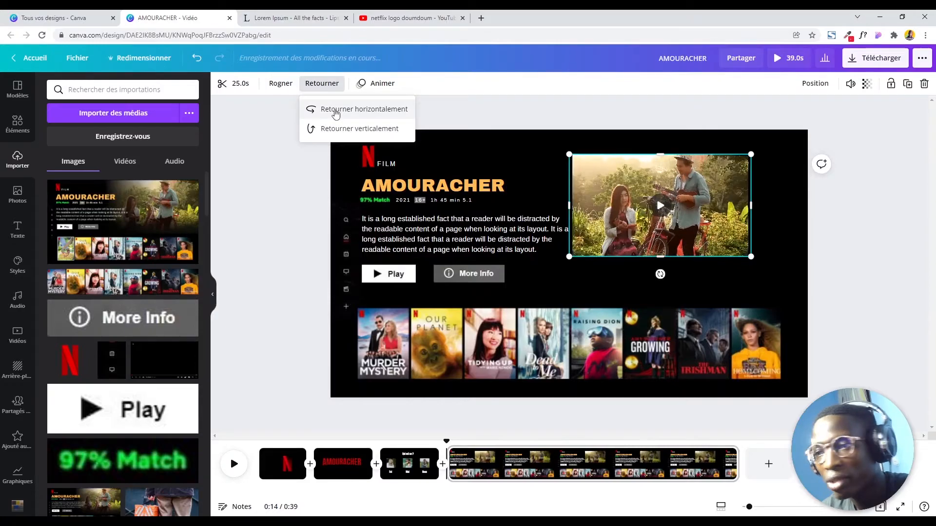
{"action": "left_click_drag", "start_coordinate": [749, 259], "coordinate": [777, 301]}
{"action": "left_click_drag", "start_coordinate": [757, 228], "coordinate": [785, 204]}
{"action": "left_click_drag", "start_coordinate": [589, 258], "coordinate": [529, 292]}
{"action": "left_click", "coordinate": [875, 293]}
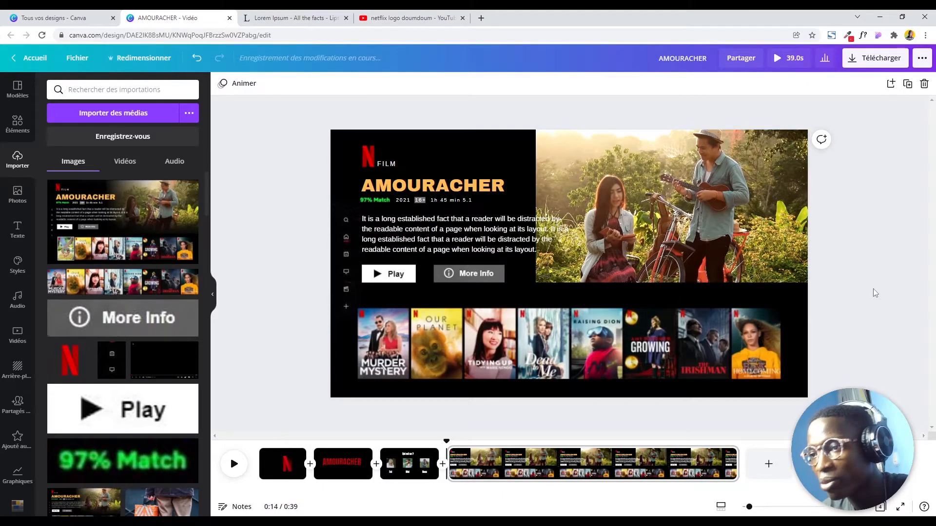
- Add the uploaded black fade image and lay it over the couple video so the video's lower edge fades into black
{"action": "scroll", "coordinate": [151, 200], "scroll_direction": "down", "scroll_amount": 10}
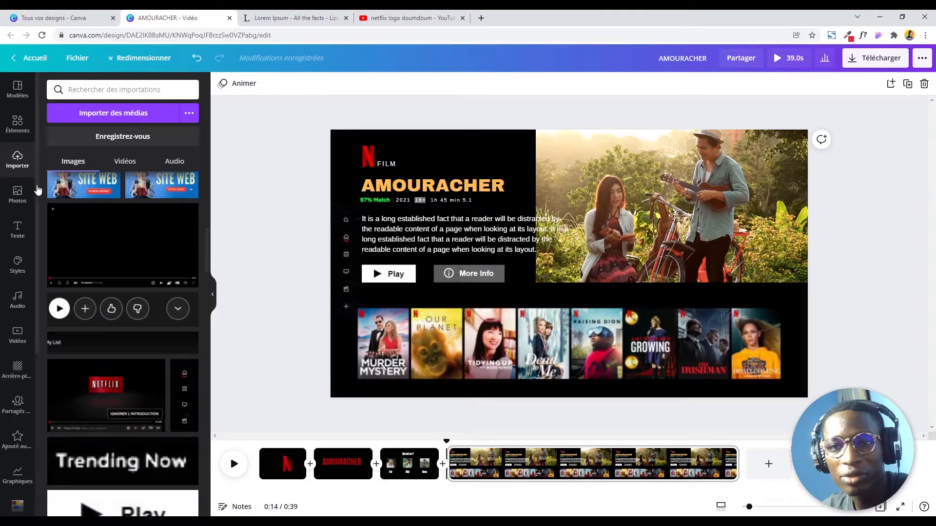
{"action": "scroll", "coordinate": [129, 280], "scroll_direction": "down", "scroll_amount": 10}
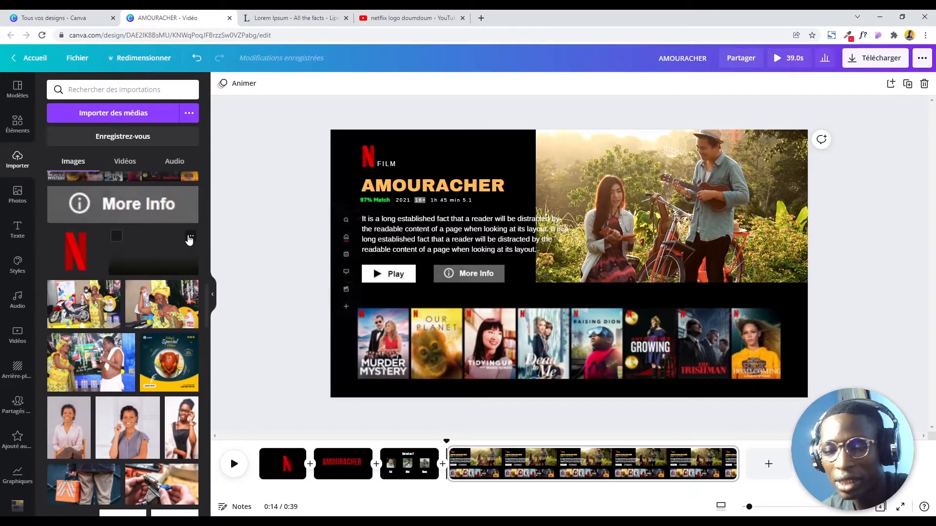
{"action": "left_click", "coordinate": [190, 239]}
{"action": "left_click", "coordinate": [161, 255]}
{"action": "left_click", "coordinate": [161, 255]}
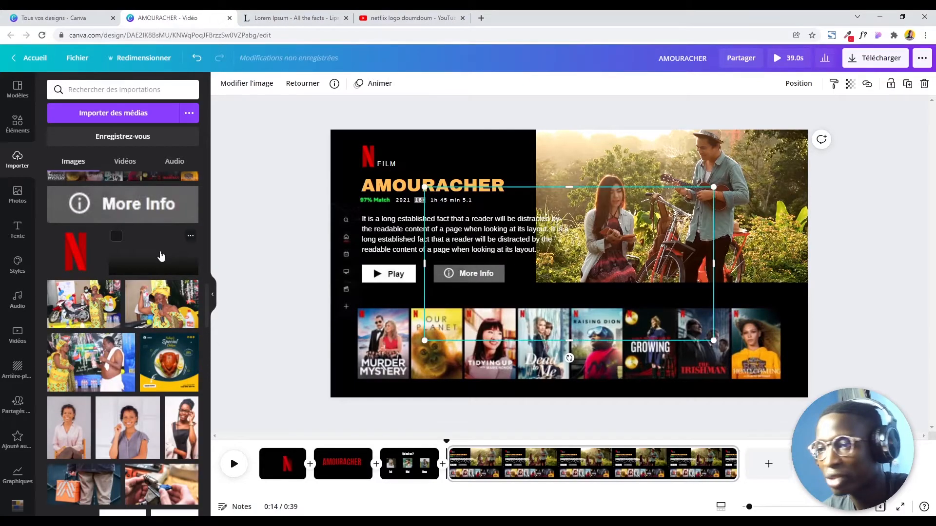
{"action": "left_click_drag", "start_coordinate": [647, 218], "coordinate": [710, 192]}
{"action": "left_click", "coordinate": [858, 249]}
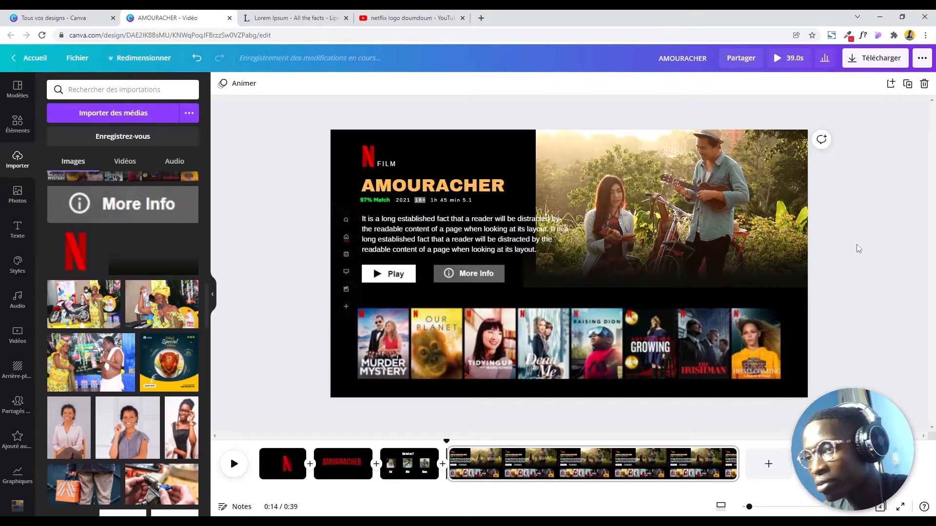
{"action": "left_click", "coordinate": [553, 283]}
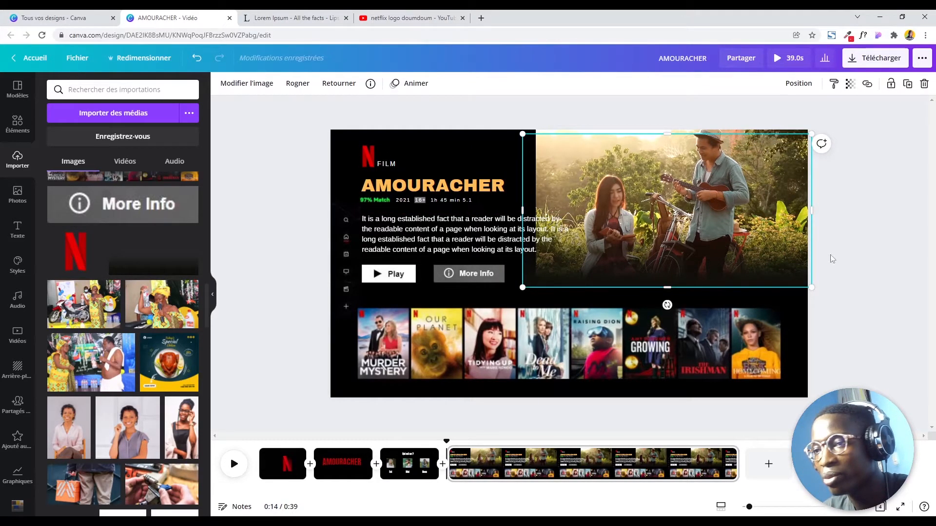
{"action": "left_click", "coordinate": [860, 258]}
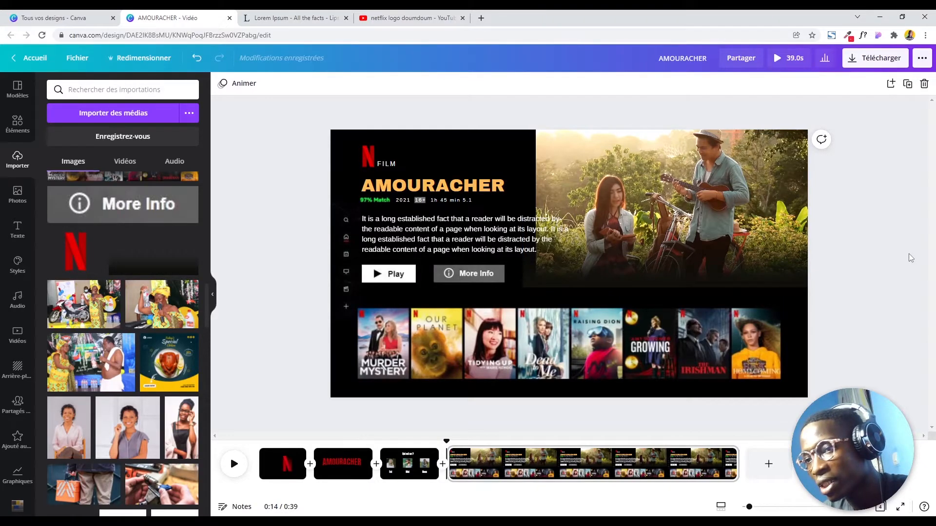
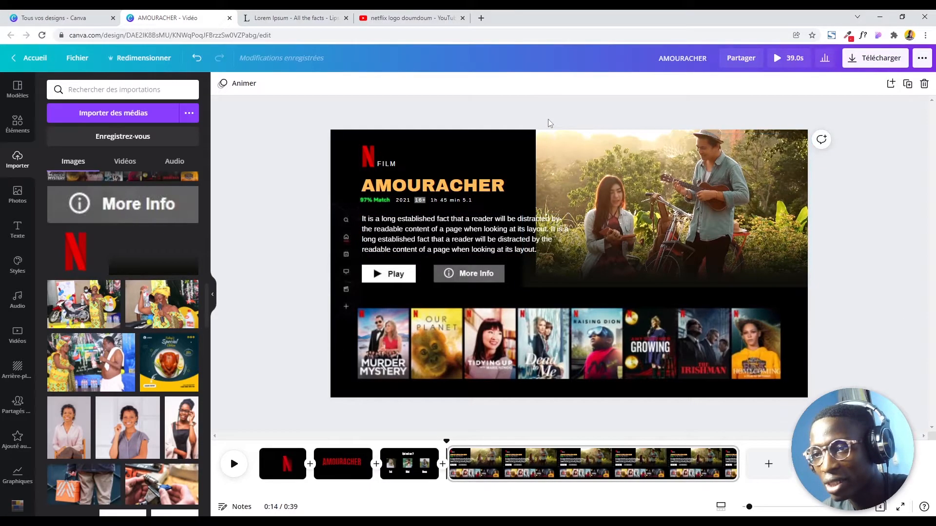
- Search the elements library for "gradient"
{"action": "scroll", "coordinate": [96, 182], "scroll_direction": "up", "scroll_amount": 5}
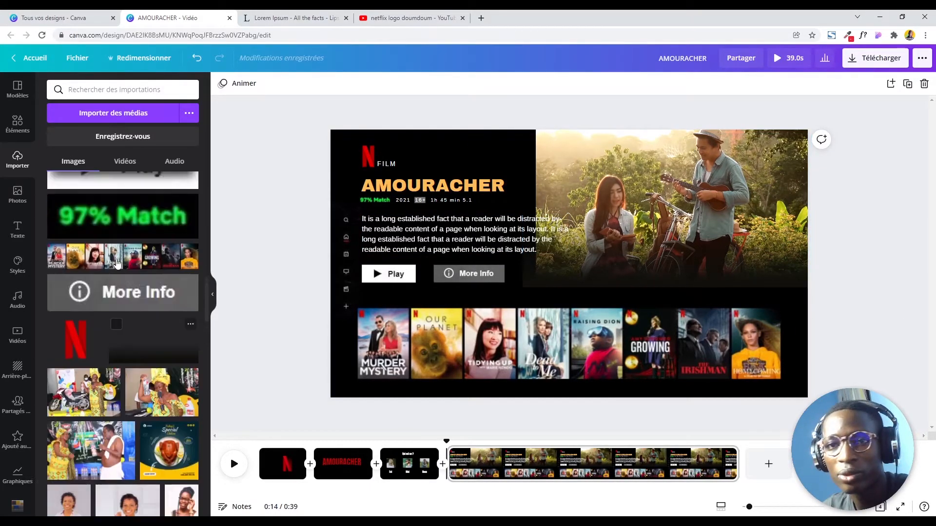
{"action": "left_click", "coordinate": [19, 123]}
{"action": "left_click", "coordinate": [72, 96]}
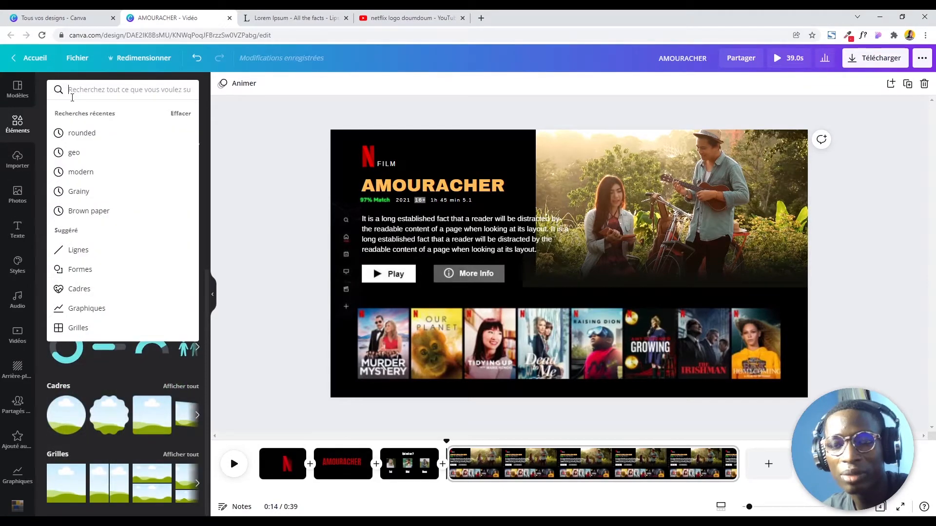
{"action": "type", "text": "gradient"}
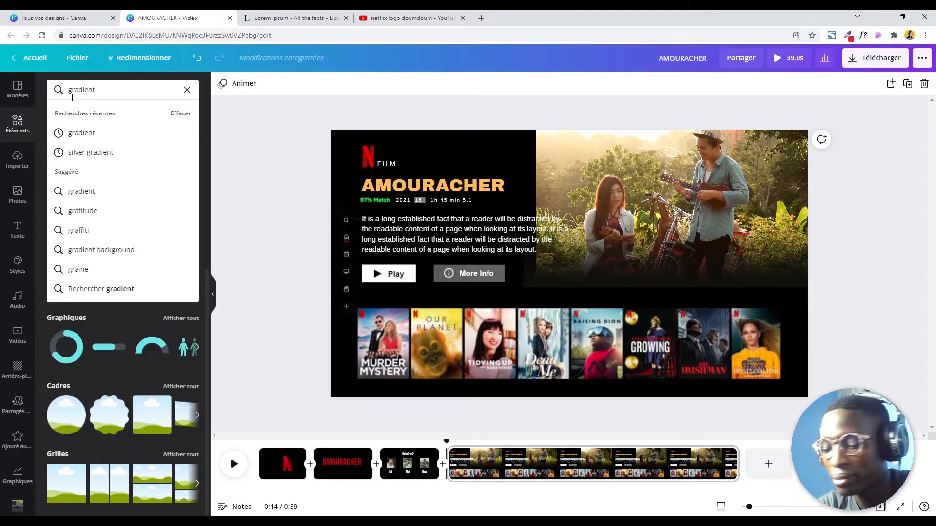
{"action": "key", "text": "Return"}
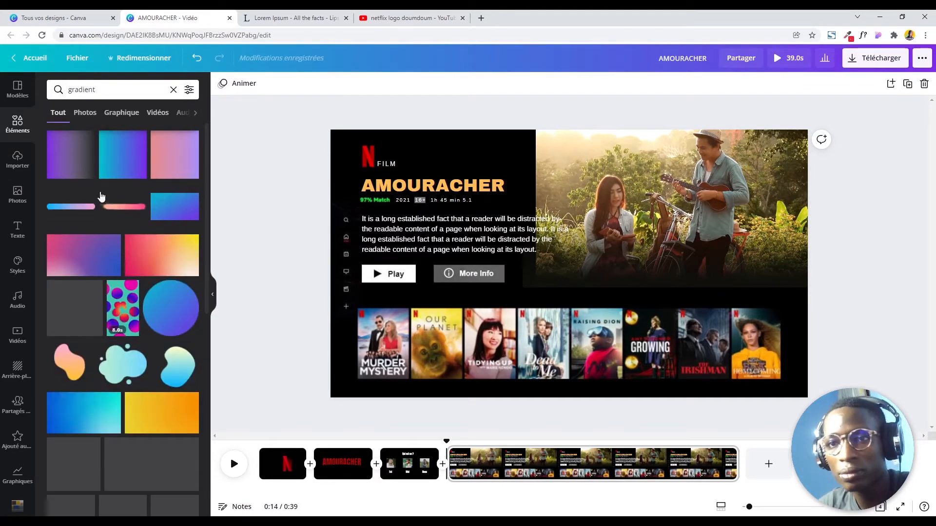
- Add the purple-to-transparent gradient square over the couple video's upper-left corner and recolour its purple to black
{"action": "left_click", "coordinate": [98, 170]}
{"action": "left_click_drag", "start_coordinate": [592, 249], "coordinate": [609, 169]}
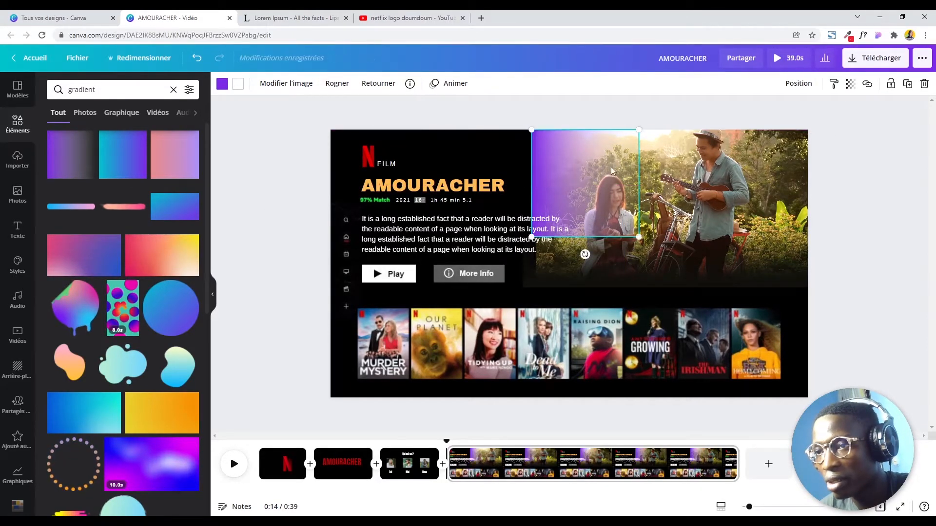
{"action": "left_click", "coordinate": [223, 84]}
{"action": "left_click", "coordinate": [83, 135]}
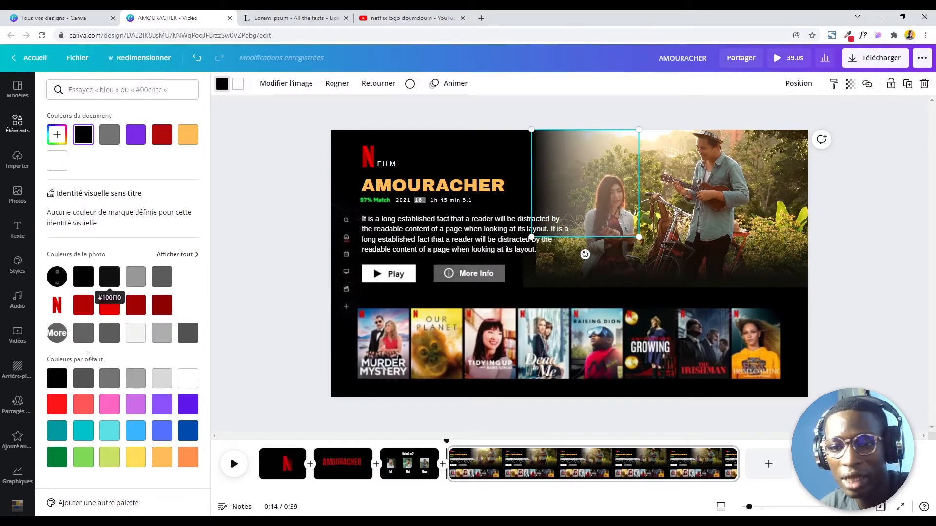
- Recolour the gradient square's second colour to black and enlarge the square to cover the full height of the couple video's left part
{"action": "left_click", "coordinate": [62, 379]}
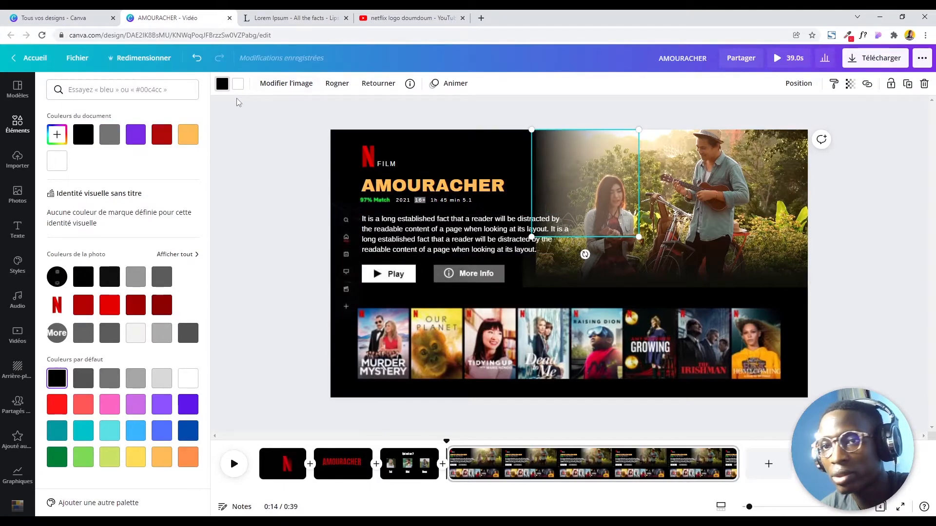
{"action": "left_click", "coordinate": [62, 382]}
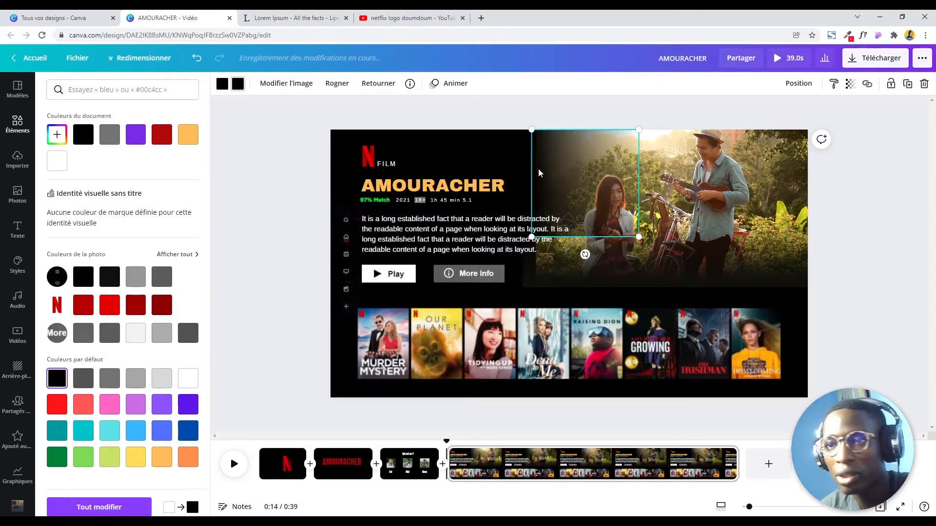
{"action": "left_click_drag", "start_coordinate": [638, 237], "coordinate": [681, 289]}
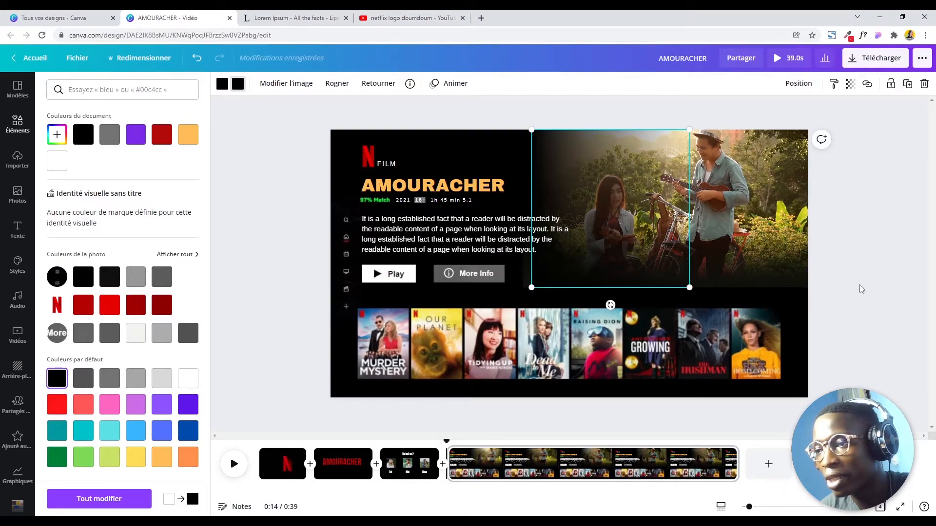
{"action": "left_click", "coordinate": [859, 284]}
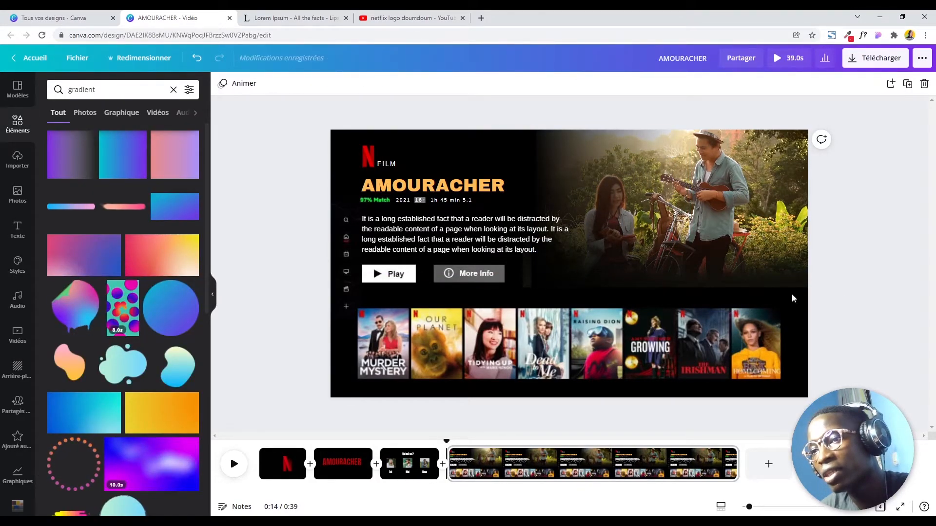
{"action": "left_click", "coordinate": [755, 134]}
{"action": "left_click", "coordinate": [776, 122]}
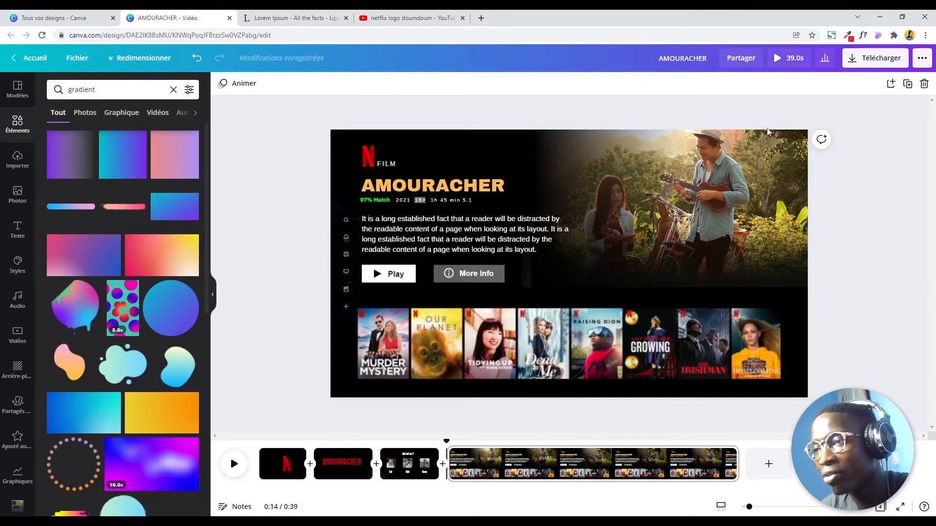
{"action": "left_click", "coordinate": [766, 131]}
{"action": "left_click", "coordinate": [771, 119]}
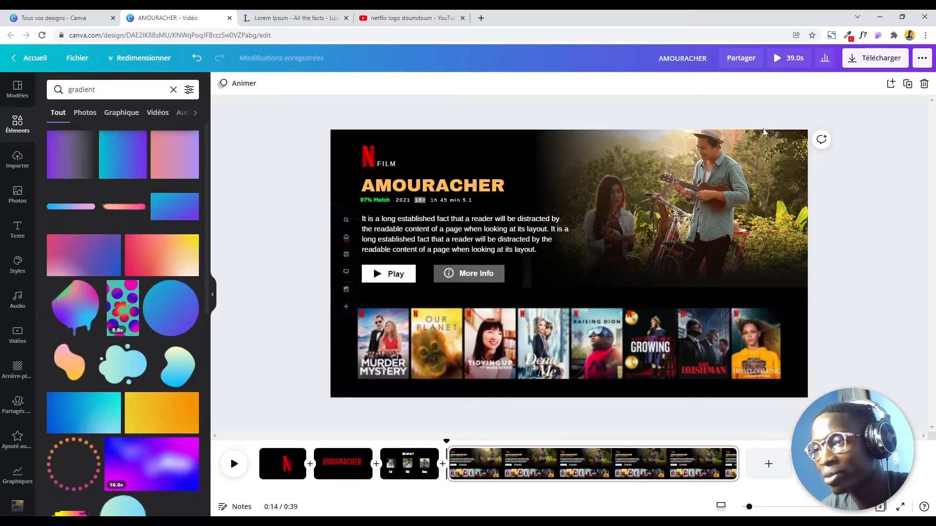
- Mute the couple video's sound, setting its volume to 0
{"action": "left_click", "coordinate": [667, 191]}
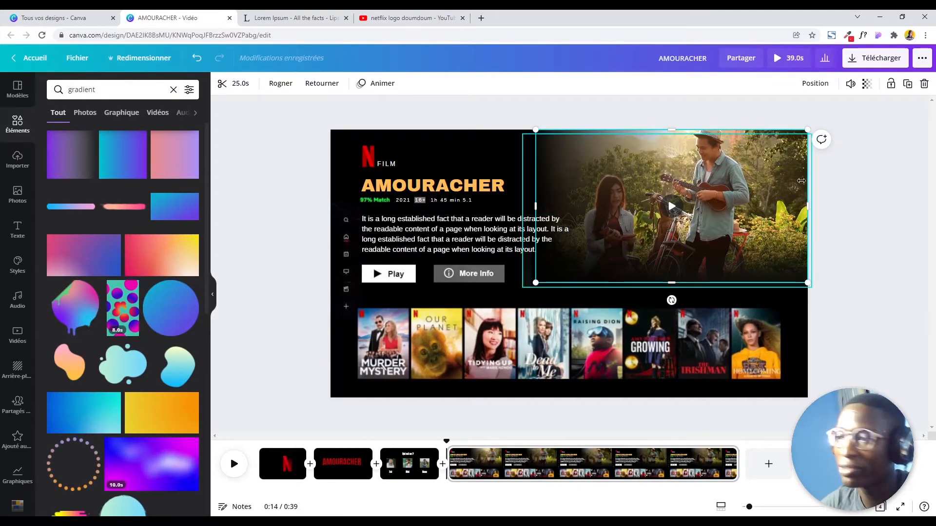
{"action": "left_click", "coordinate": [850, 85]}
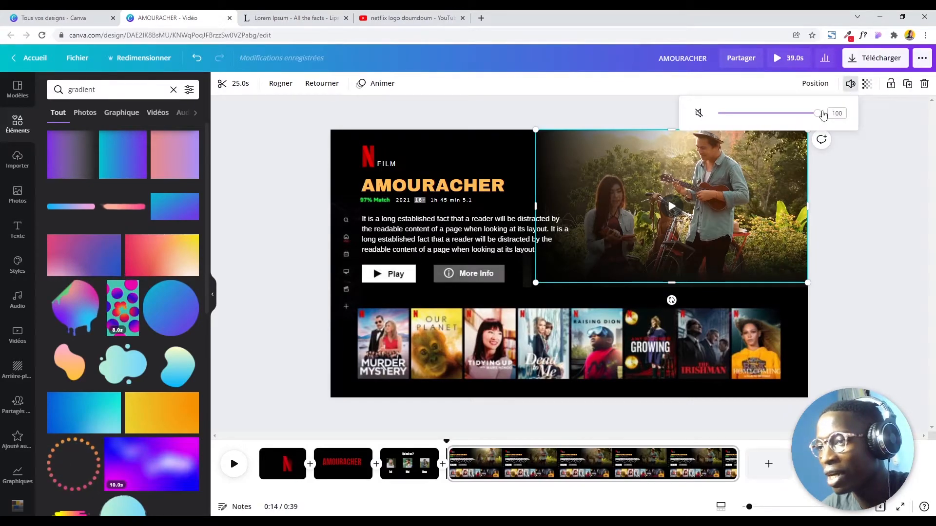
{"action": "left_click", "coordinate": [699, 114]}
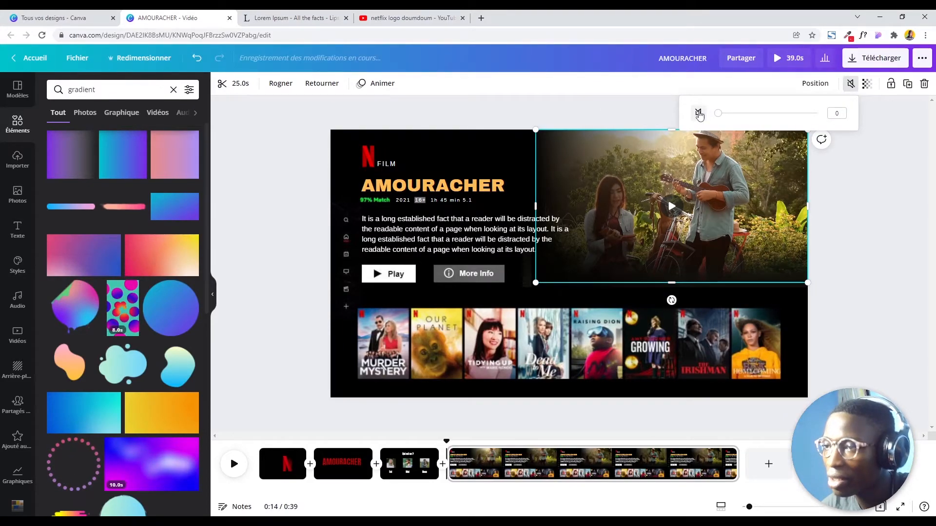
{"action": "left_click", "coordinate": [915, 208]}
{"action": "left_click", "coordinate": [772, 210]}
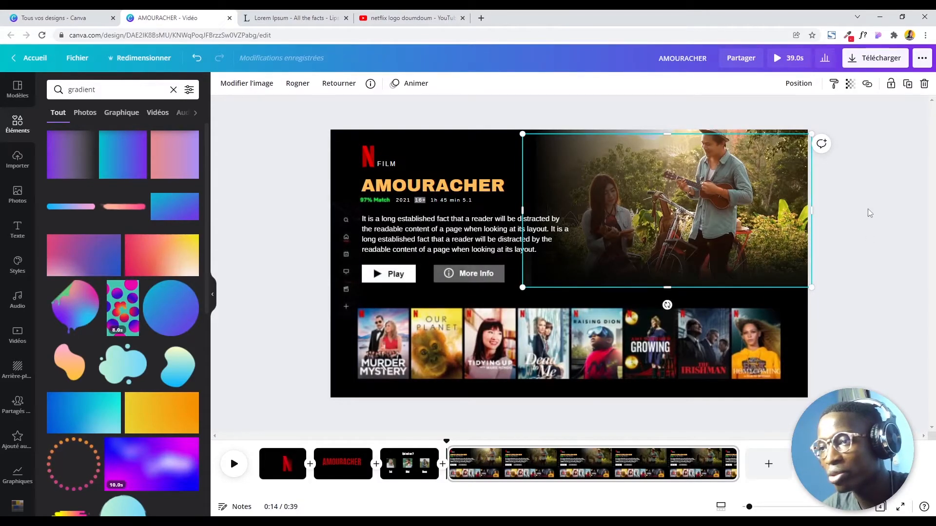
{"action": "left_click", "coordinate": [876, 186]}
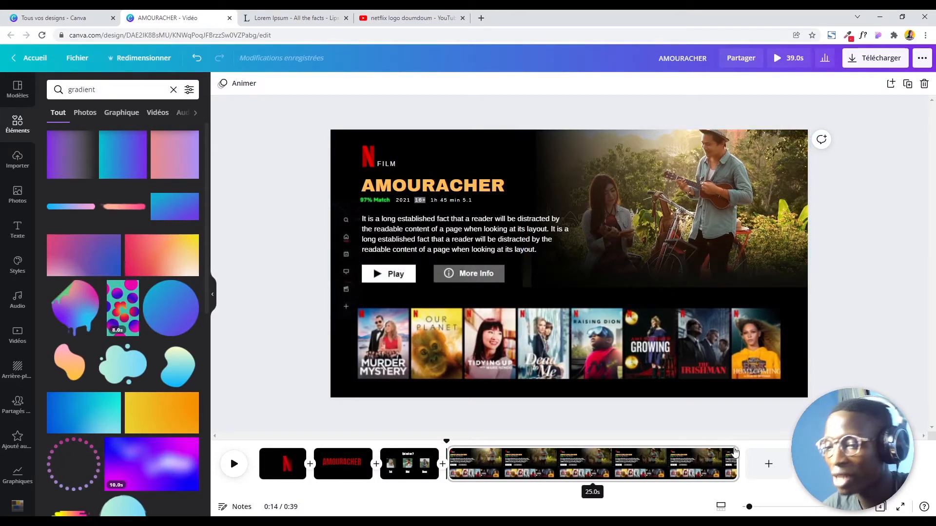
- Shorten the film page to 9.8 seconds and play it back from its start
{"action": "left_click_drag", "start_coordinate": [736, 452], "coordinate": [562, 475]}
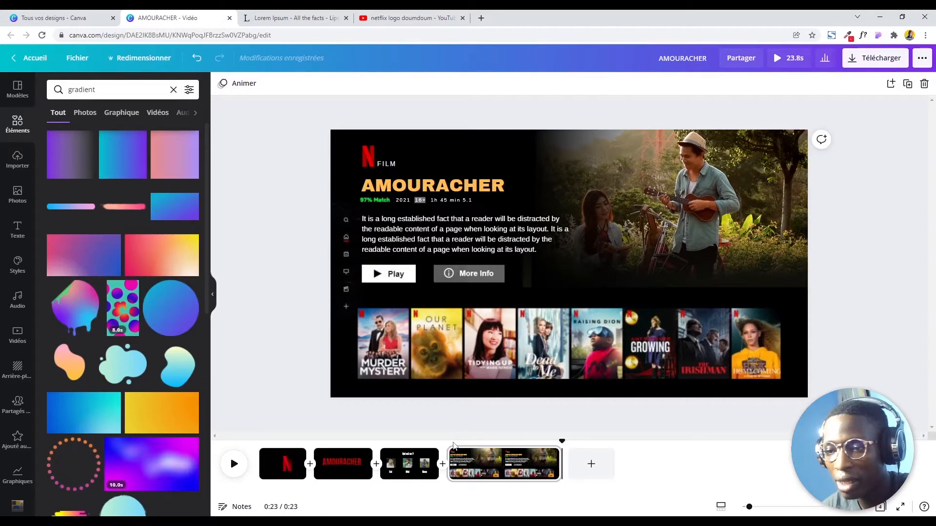
{"action": "left_click_drag", "start_coordinate": [562, 441], "coordinate": [451, 441]}
{"action": "key", "text": "space"}
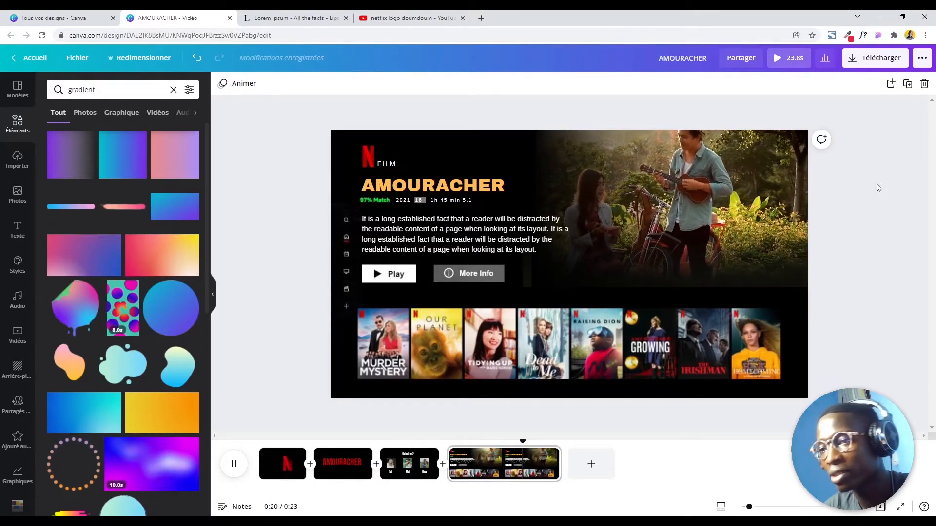
- Nudge the couple video to the right until it slightly overhangs the page's right edge, keeping its top aligned with the page
{"action": "left_click", "coordinate": [749, 163]}
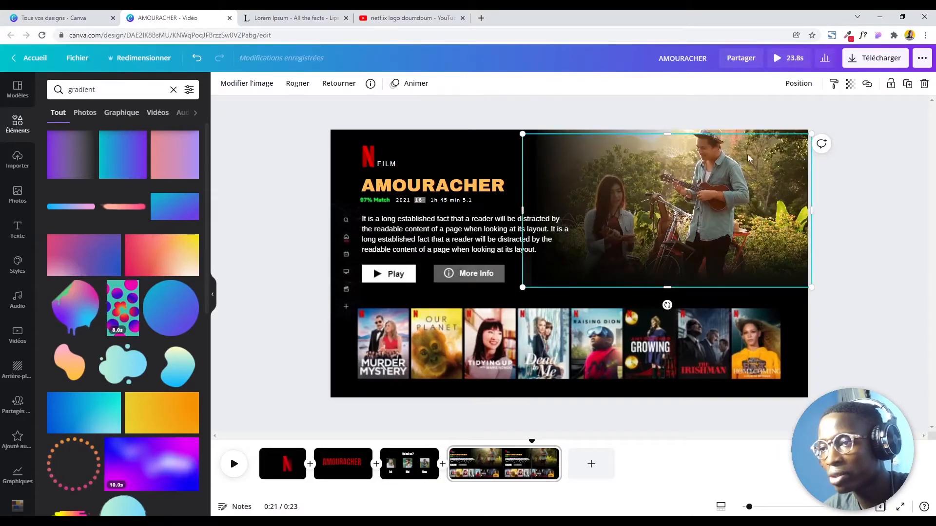
{"action": "left_click", "coordinate": [756, 130]}
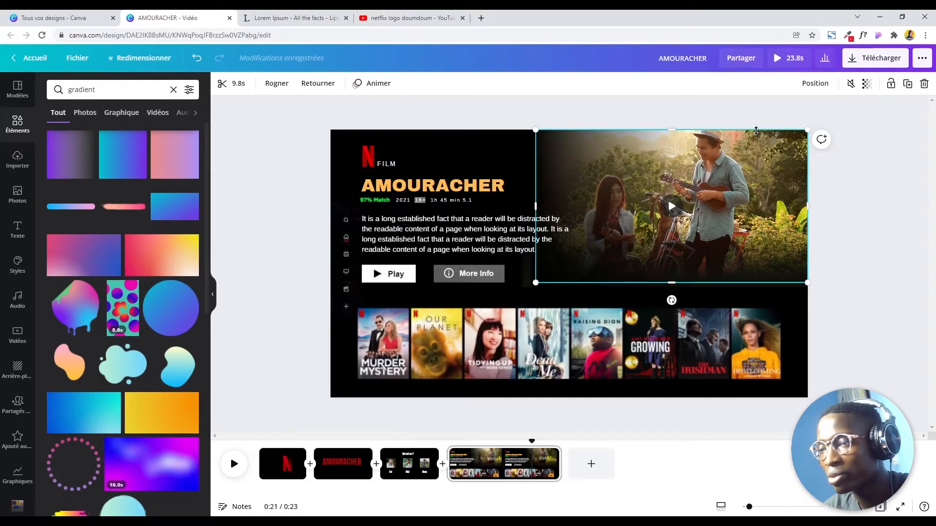
{"action": "key", "text": "Right"}
{"action": "key", "text": "Right"}
{"action": "key", "text": "Right"}
{"action": "key", "text": "Right"}
{"action": "key", "text": "Right"}
{"action": "key", "text": "Right"}
{"action": "key", "text": "Right"}
{"action": "key", "text": "Right"}
{"action": "key", "text": "Right"}
{"action": "key", "text": "Right"}
{"action": "key", "text": "Right"}
{"action": "key", "text": "Right"}
{"action": "key", "text": "Right"}
{"action": "key", "text": "Right"}
{"action": "key", "text": "Right"}
{"action": "key", "text": "Right"}
{"action": "key", "text": "Right"}
{"action": "key", "text": "Right"}
{"action": "key", "text": "Right"}
{"action": "key", "text": "Right"}
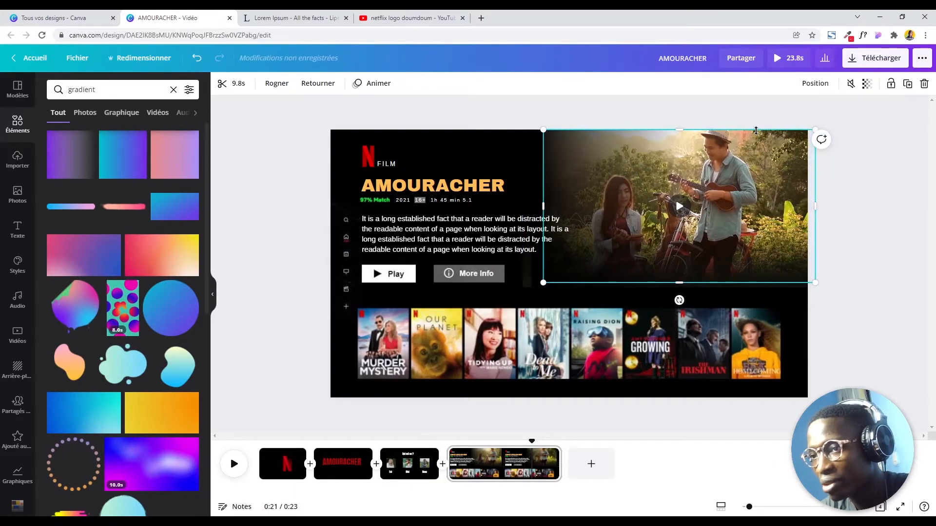
{"action": "key", "text": "Right"}
{"action": "key", "text": "Right"}
{"action": "key", "text": "Right"}
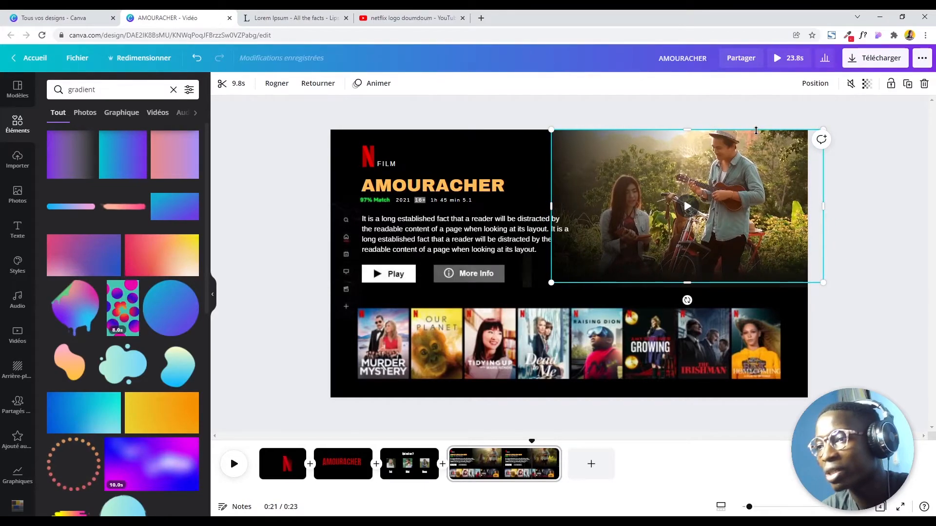
{"action": "key", "text": "Down"}
{"action": "key", "text": "Down"}
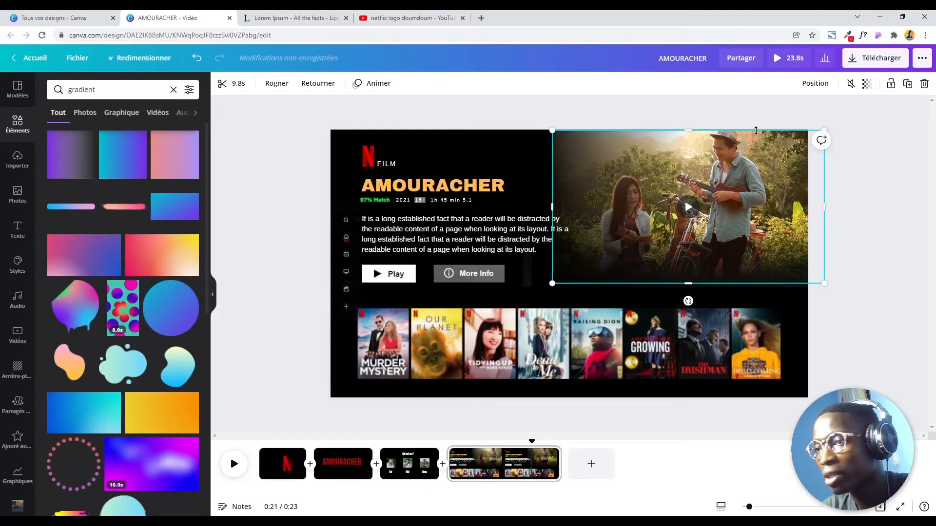
{"action": "key", "text": "Up"}
{"action": "key", "text": "Up"}
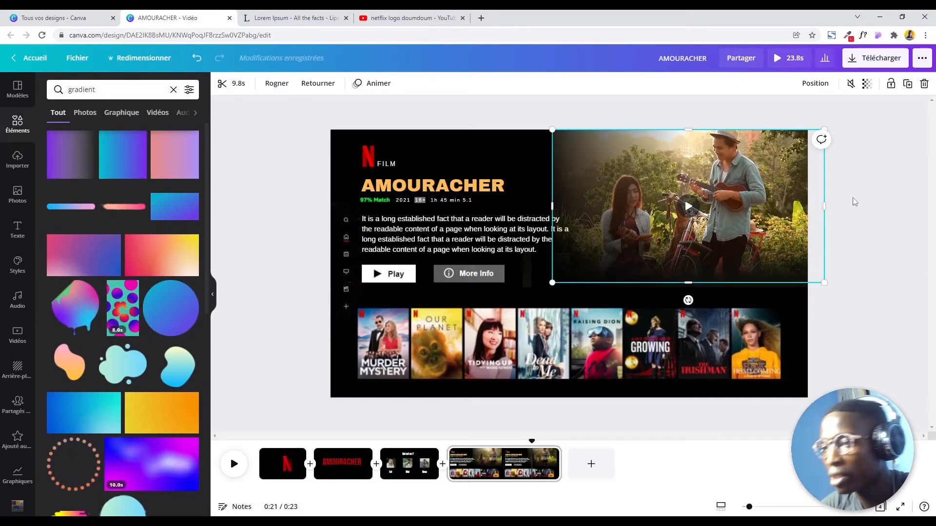
{"action": "left_click", "coordinate": [880, 212]}
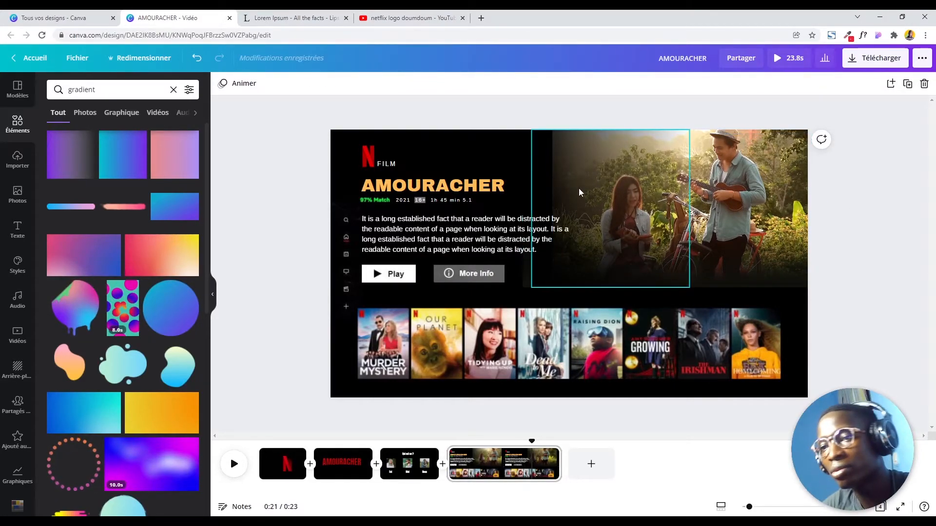
- Nudge the black gradient square to the right so it covers the left edge of the shifted couple video
{"action": "left_click", "coordinate": [558, 186]}
{"action": "key", "text": "Right"}
{"action": "key", "text": "Right"}
{"action": "key", "text": "Right"}
{"action": "key", "text": "Right"}
{"action": "key", "text": "Right"}
{"action": "key", "text": "Right"}
{"action": "key", "text": "Right"}
{"action": "key", "text": "Right"}
{"action": "key", "text": "Right"}
{"action": "key", "text": "Right"}
{"action": "key", "text": "Right"}
{"action": "key", "text": "Right"}
{"action": "key", "text": "Right"}
{"action": "key", "text": "Right"}
{"action": "key", "text": "Right"}
{"action": "key", "text": "Right"}
{"action": "key", "text": "Right"}
{"action": "key", "text": "Right"}
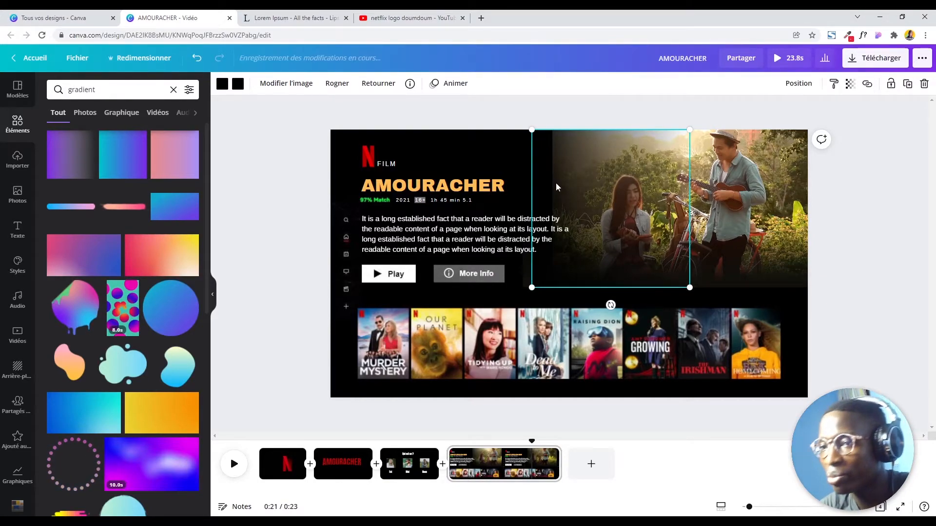
{"action": "key", "text": "Right"}
{"action": "key", "text": "Right"}
{"action": "key", "text": "Right"}
{"action": "key", "text": "Right"}
{"action": "key", "text": "Right"}
{"action": "key", "text": "Right"}
{"action": "key", "text": "Right"}
{"action": "key", "text": "Right"}
{"action": "key", "text": "Right"}
{"action": "key", "text": "Right"}
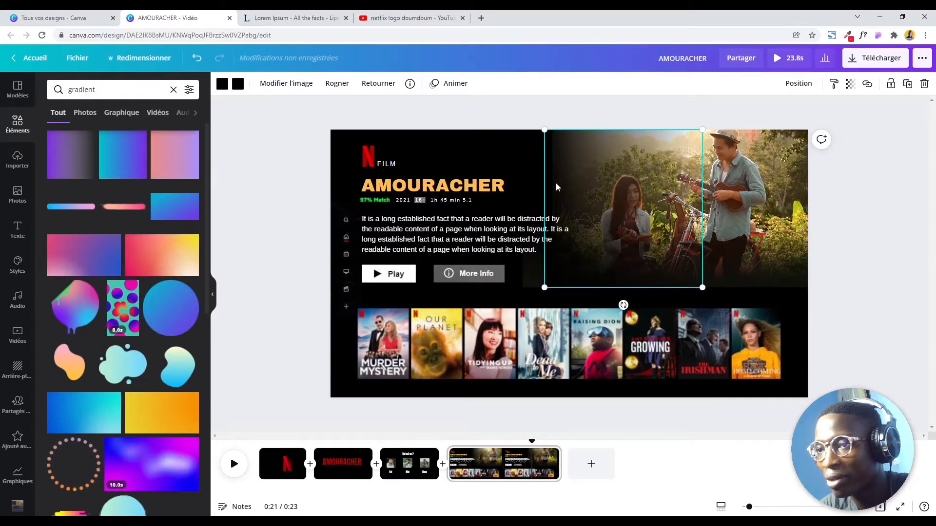
{"action": "left_click", "coordinate": [868, 205]}
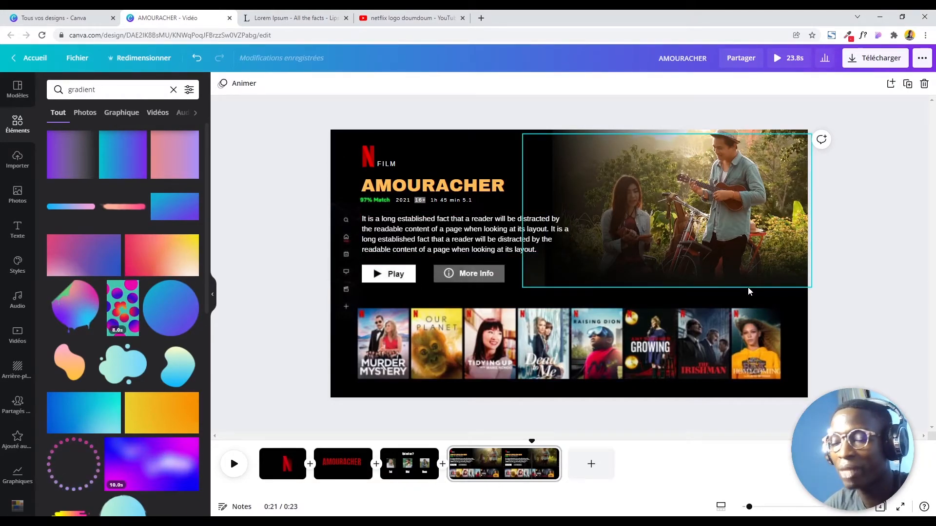
- Add a blank page after the film page and return to the film page
{"action": "left_click", "coordinate": [591, 466]}
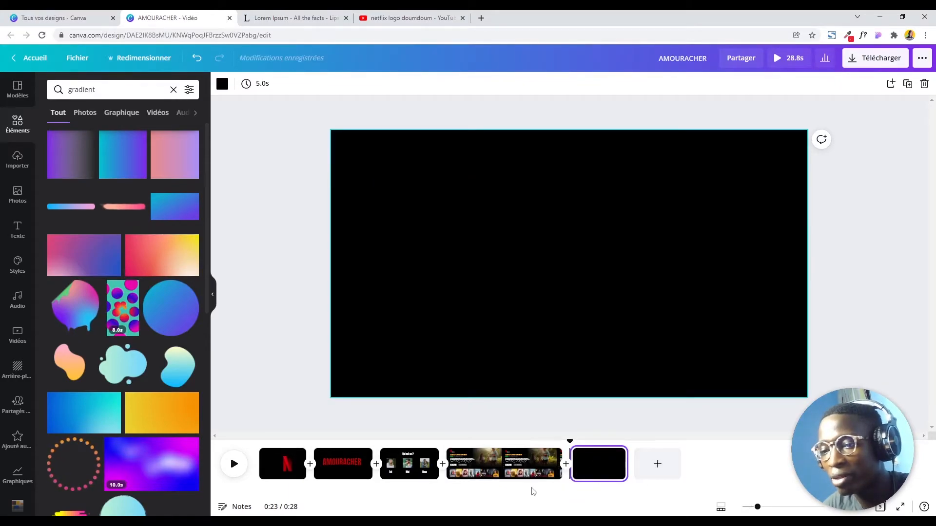
{"action": "left_click", "coordinate": [517, 476]}
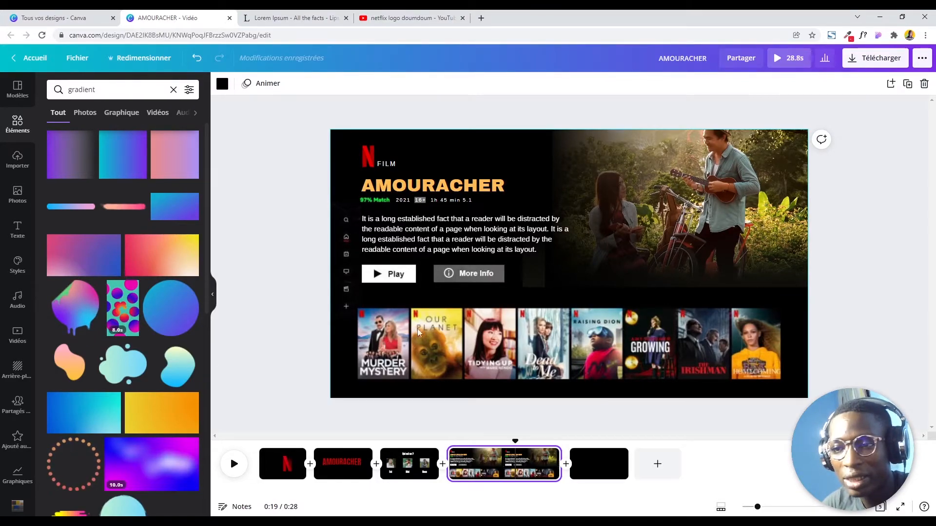
- Add the Couple in Love photo of joined hands from the favourites to the film page
{"action": "scroll", "coordinate": [15, 249], "scroll_direction": "down", "scroll_amount": 5}
{"action": "scroll", "coordinate": [14, 252], "scroll_direction": "up", "scroll_amount": 3}
{"action": "left_click", "coordinate": [18, 327]}
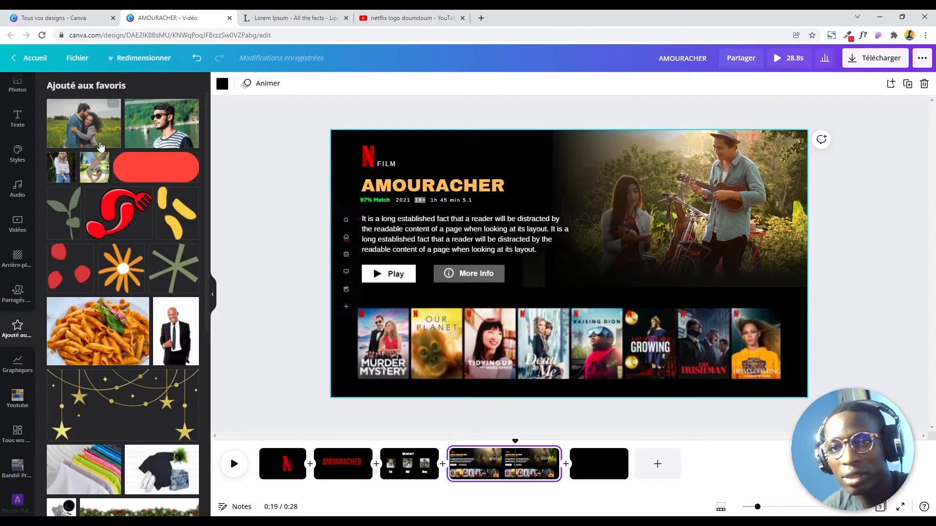
{"action": "left_click", "coordinate": [102, 162]}
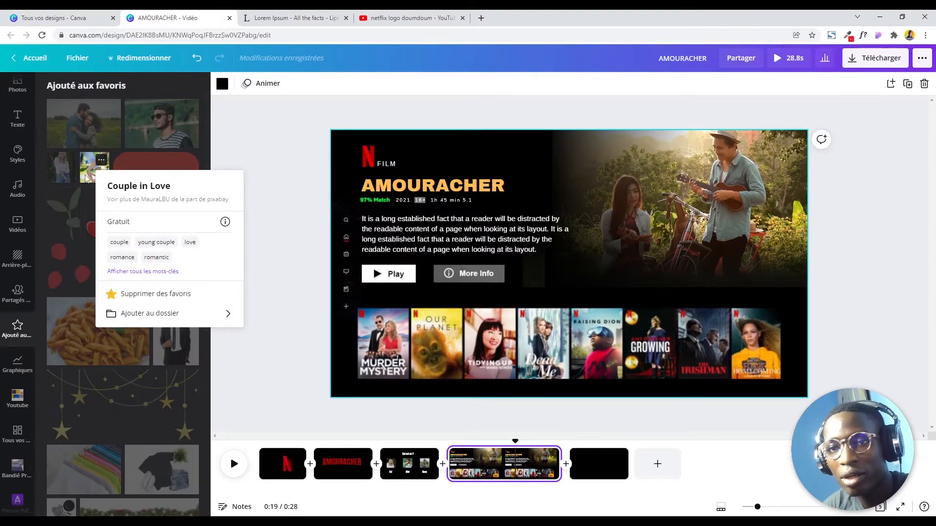
{"action": "left_click", "coordinate": [86, 179]}
{"action": "left_click", "coordinate": [94, 167]}
- Shrink the joined-hands photo to poster size and place it over the Murder Mystery poster at the start of the row
{"action": "left_click_drag", "start_coordinate": [516, 225], "coordinate": [475, 333]}
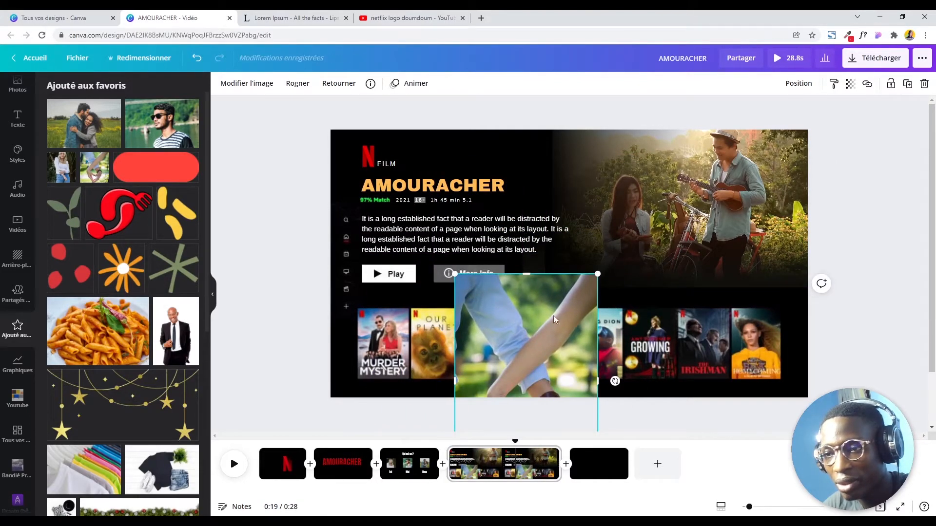
{"action": "left_click_drag", "start_coordinate": [595, 277], "coordinate": [397, 316]}
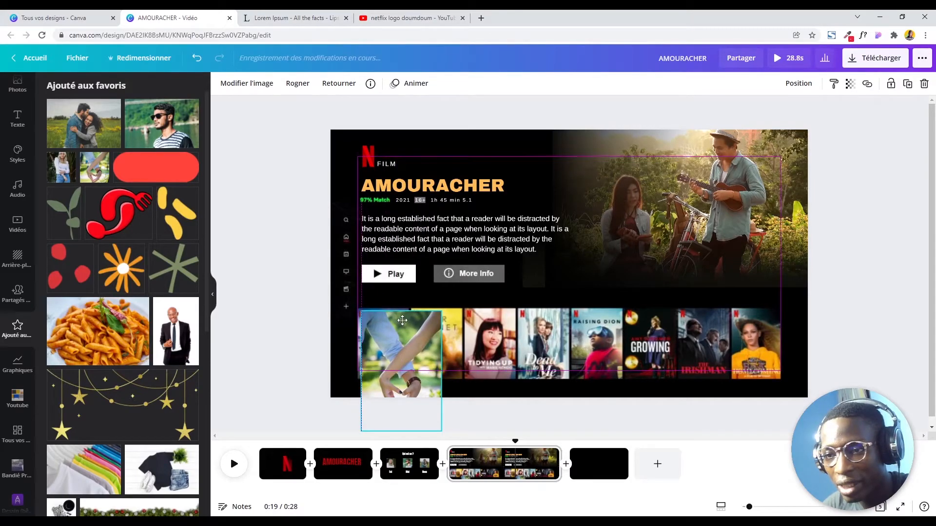
{"action": "left_click_drag", "start_coordinate": [438, 427], "coordinate": [400, 383]}
{"action": "left_click_drag", "start_coordinate": [408, 348], "coordinate": [410, 348]}
{"action": "left_click", "coordinate": [284, 368]}
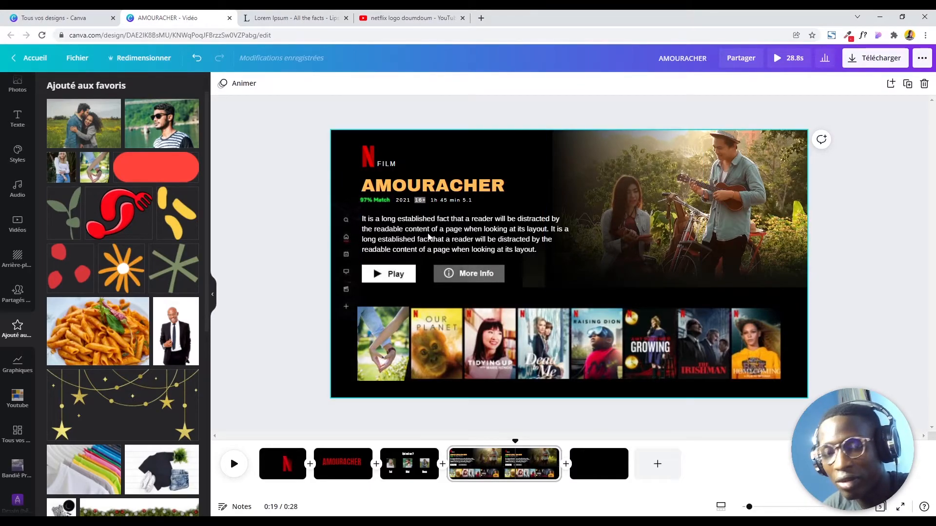
- Add a hollow outlined square from the lines and shapes to the film page and shrink it to about poster size
{"action": "scroll", "coordinate": [15, 243], "scroll_direction": "up", "scroll_amount": 3}
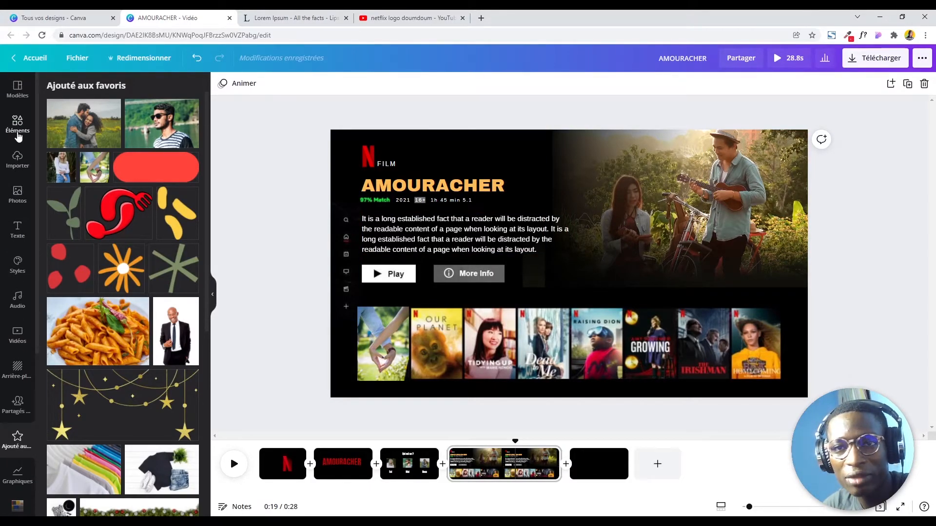
{"action": "left_click", "coordinate": [18, 126]}
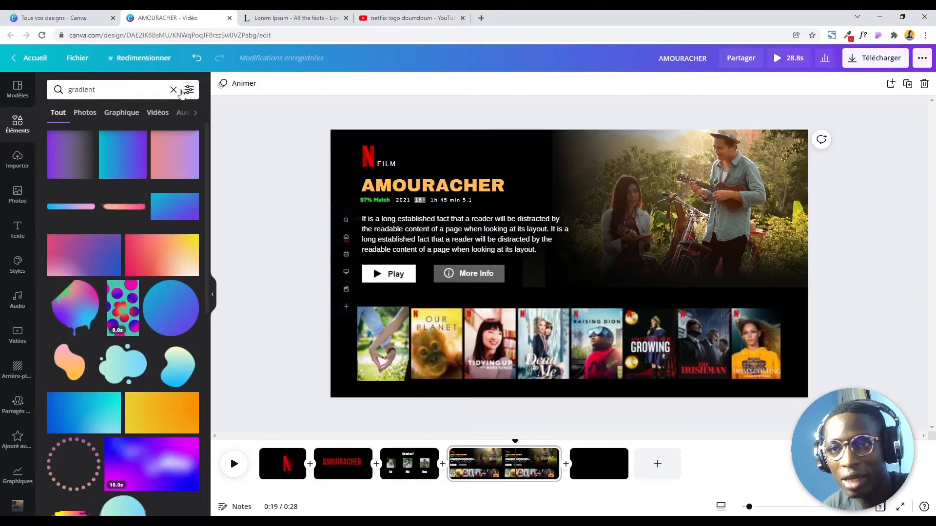
{"action": "left_click", "coordinate": [174, 90]}
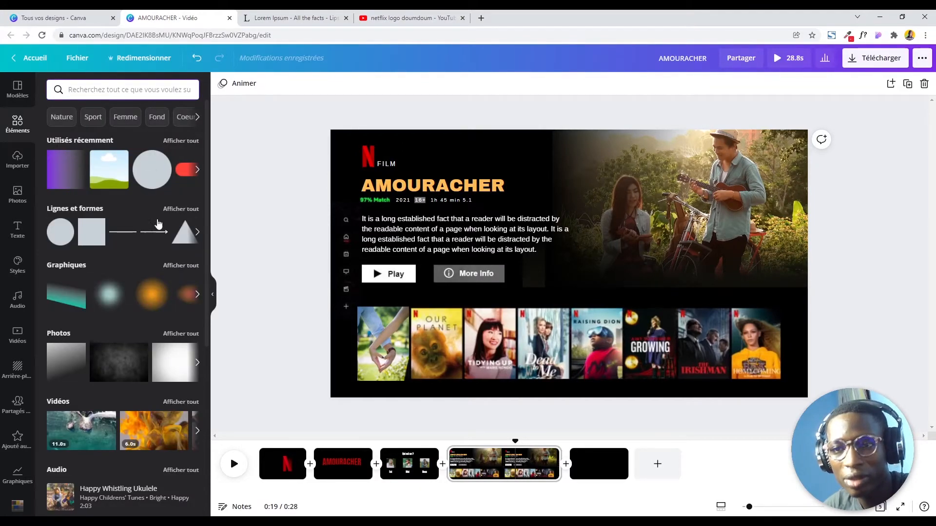
{"action": "left_click", "coordinate": [170, 211]}
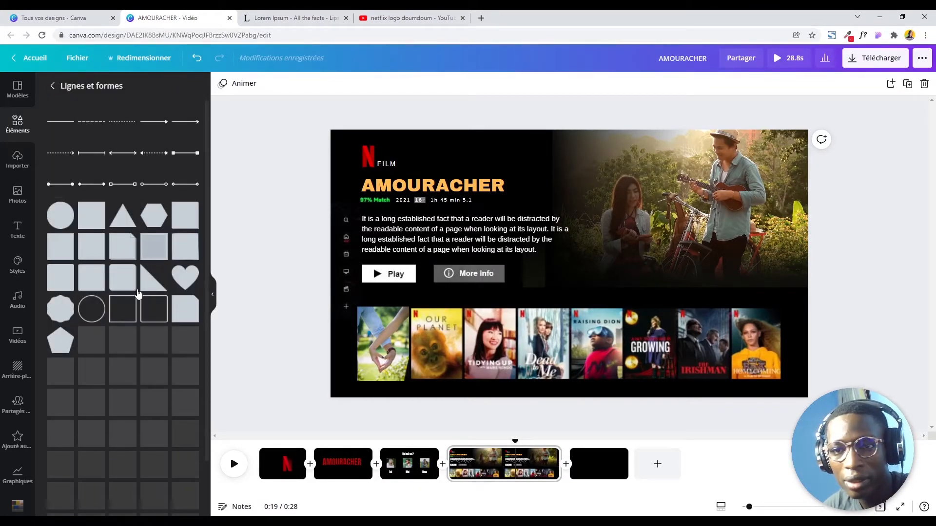
{"action": "left_click", "coordinate": [123, 308]}
{"action": "left_click_drag", "start_coordinate": [644, 191], "coordinate": [510, 266]}
{"action": "left_click_drag", "start_coordinate": [516, 302], "coordinate": [553, 304]}
- Colour the outlined frame white and fit it around the joined-hands poster at the start of the row
{"action": "left_click", "coordinate": [223, 83]}
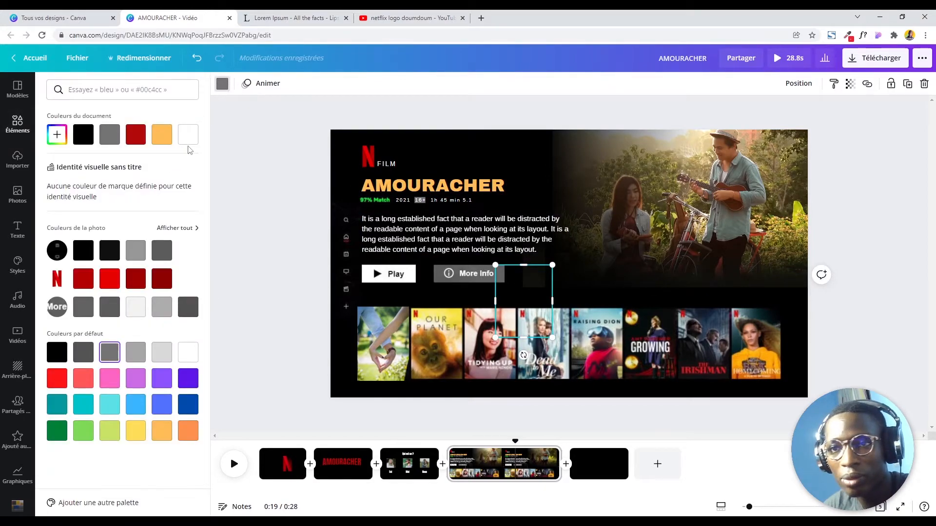
{"action": "left_click", "coordinate": [188, 135]}
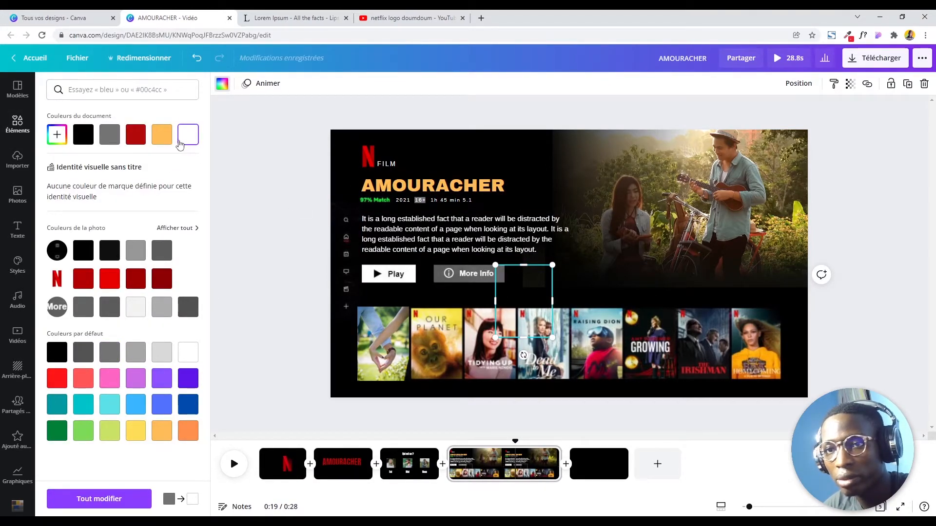
{"action": "left_click_drag", "start_coordinate": [510, 301], "coordinate": [410, 344]}
{"action": "left_click_drag", "start_coordinate": [389, 380], "coordinate": [389, 381]}
{"action": "left_click", "coordinate": [301, 346]}
{"action": "left_click", "coordinate": [301, 342]}
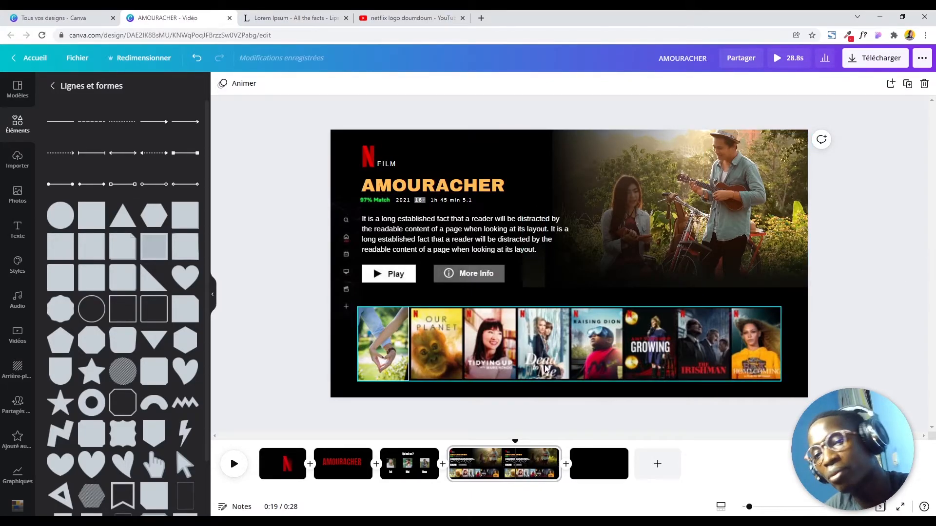
- Duplicate the red Netflix N logo, shrink the copy and place it in the upper-left corner of the joined-hands poster
{"action": "left_click", "coordinate": [376, 156]}
{"action": "key", "text": "ctrl+d"}
{"action": "left_click_drag", "start_coordinate": [390, 149], "coordinate": [368, 166]}
{"action": "left_click_drag", "start_coordinate": [372, 274], "coordinate": [373, 339]}
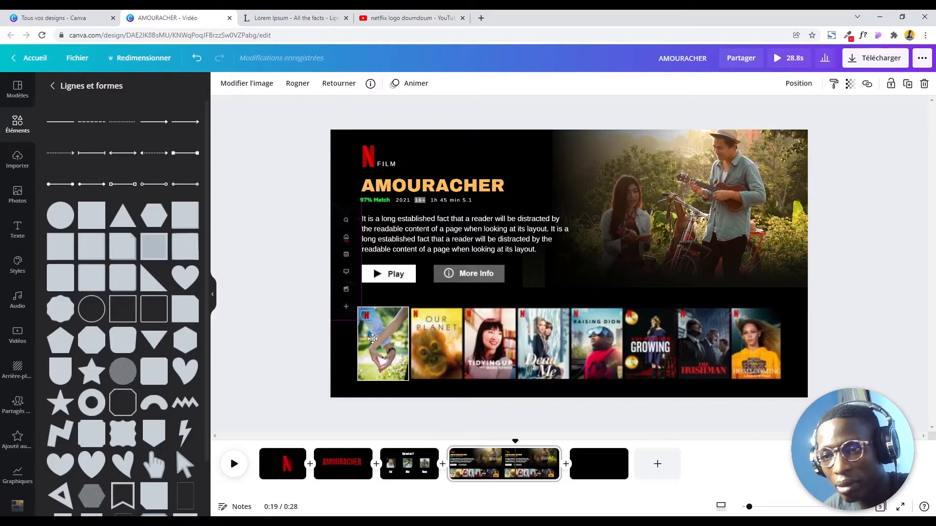
{"action": "left_click", "coordinate": [260, 302]}
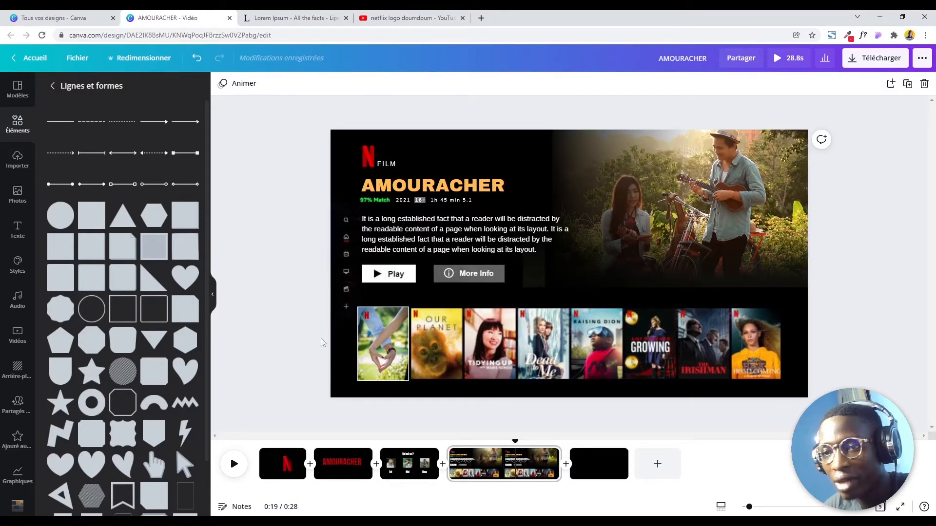
- Duplicate the AMOURACHER title, split it into AMOUR and ACHER lines, and scale it to size 24,1 over the lower part of the joined-hands poster
{"action": "left_click", "coordinate": [394, 190]}
{"action": "key", "text": "ctrl+d"}
{"action": "left_click_drag", "start_coordinate": [395, 190], "coordinate": [423, 354]}
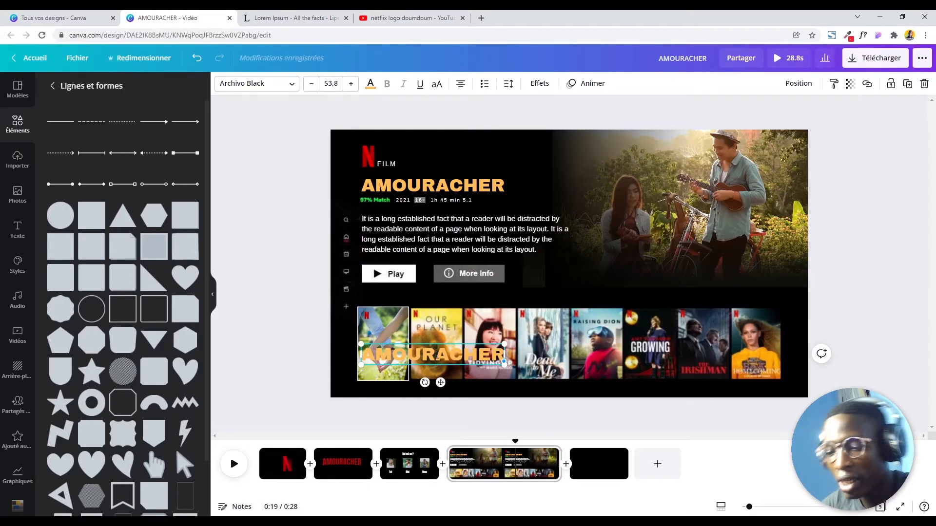
{"action": "left_click", "coordinate": [438, 355]}
{"action": "key", "text": "Return"}
{"action": "left_click_drag", "start_coordinate": [471, 343], "coordinate": [429, 369]}
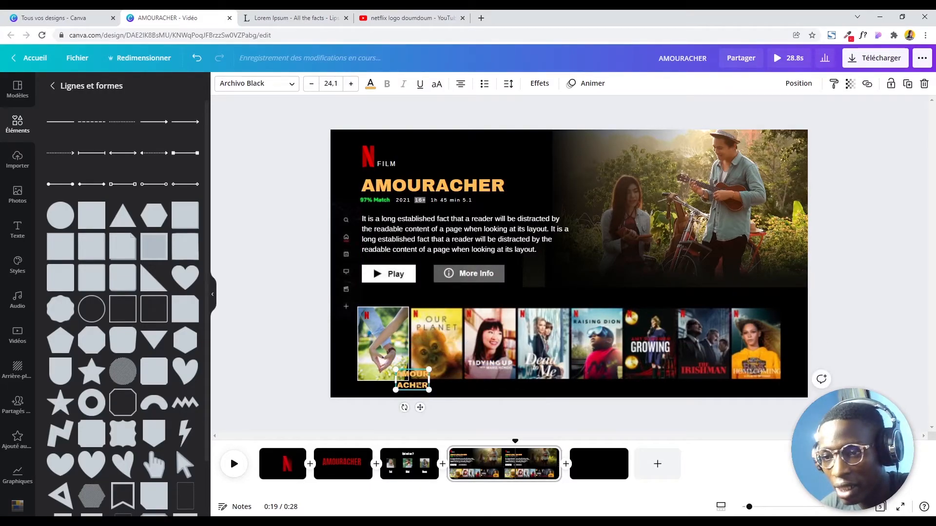
{"action": "left_click_drag", "start_coordinate": [419, 408], "coordinate": [392, 388]}
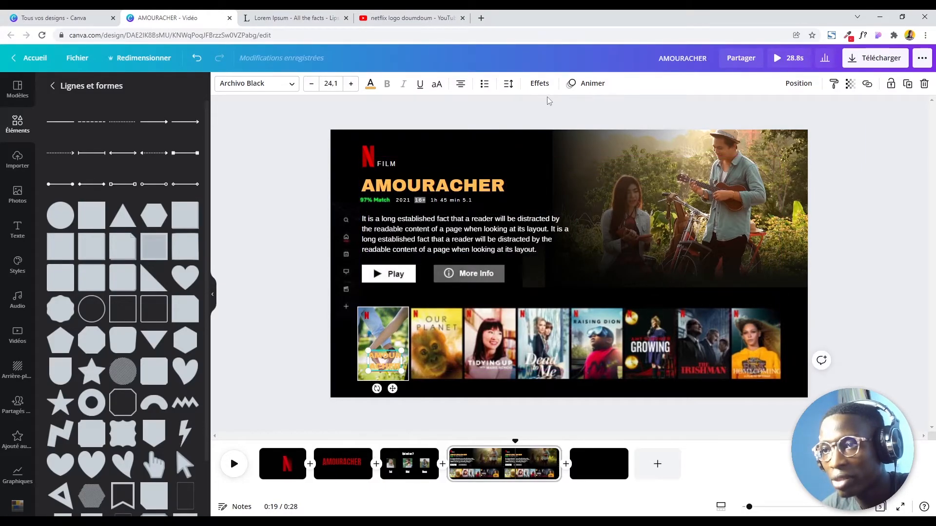
- Apply the Élévation text effect to the small poster title and raise its intensity to the maximum
{"action": "left_click", "coordinate": [539, 84]}
{"action": "left_click", "coordinate": [194, 160]}
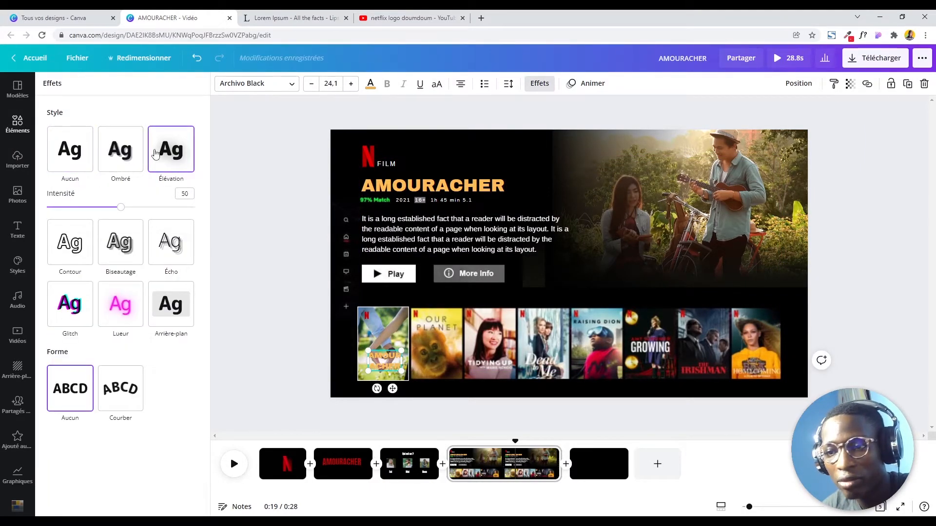
{"action": "left_click_drag", "start_coordinate": [127, 210], "coordinate": [261, 207]}
{"action": "left_click", "coordinate": [262, 208]}
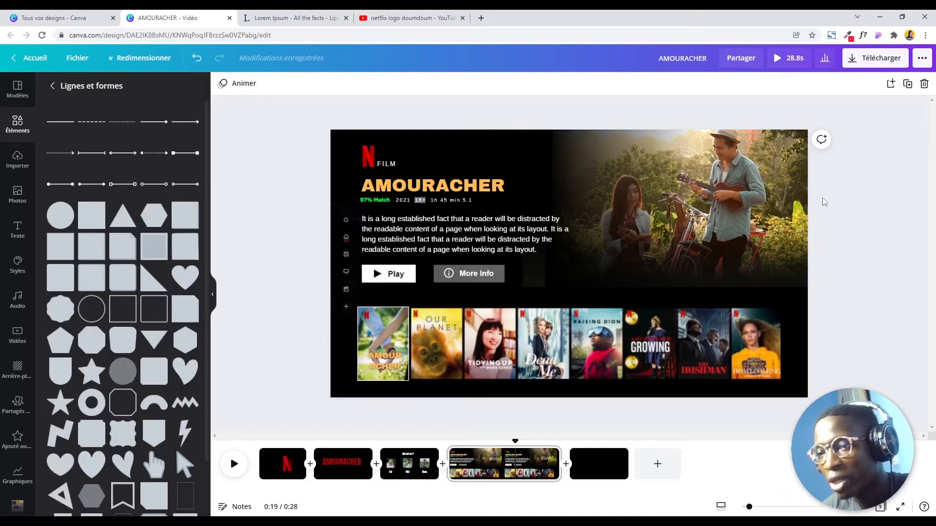
- Tighten the line spacing of the small two-line poster title and nudge it into place on the poster
{"action": "left_click", "coordinate": [393, 359]}
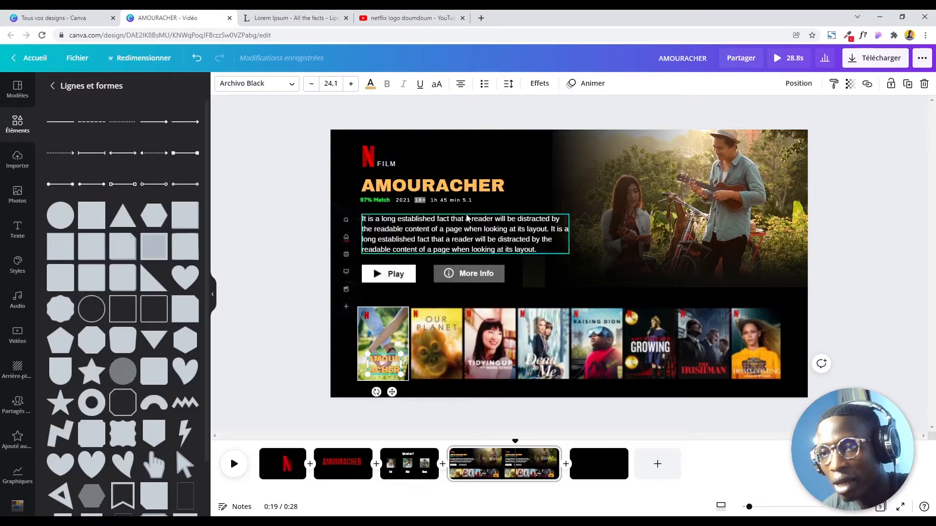
{"action": "left_click", "coordinate": [508, 83]}
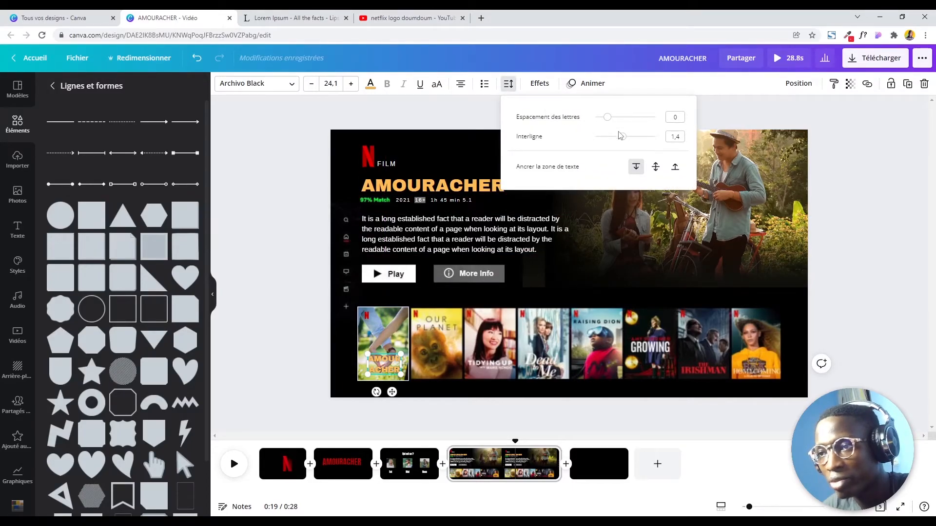
{"action": "left_click_drag", "start_coordinate": [622, 137], "coordinate": [612, 138]}
{"action": "left_click_drag", "start_coordinate": [392, 389], "coordinate": [393, 392]}
{"action": "left_click", "coordinate": [300, 327]}
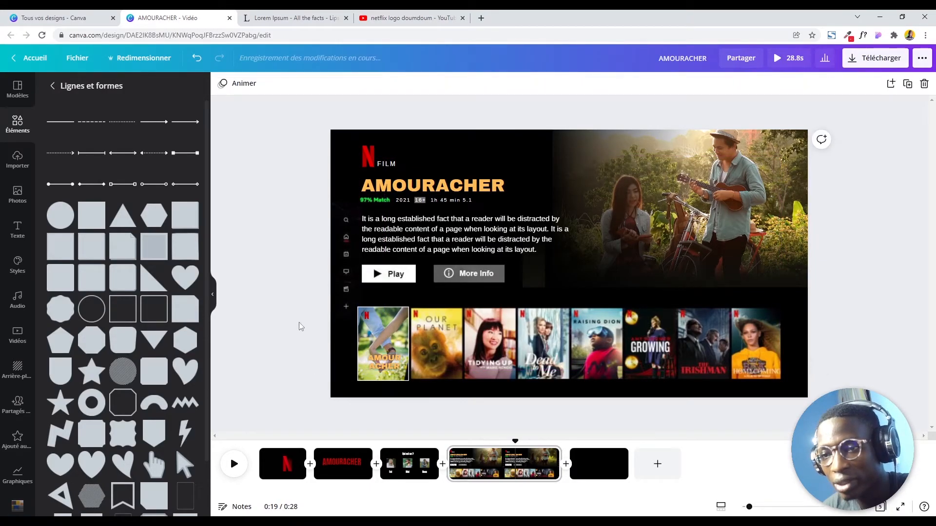
- Open the blank last page and add the uploaded black video player controls image to it
{"action": "left_click", "coordinate": [598, 474]}
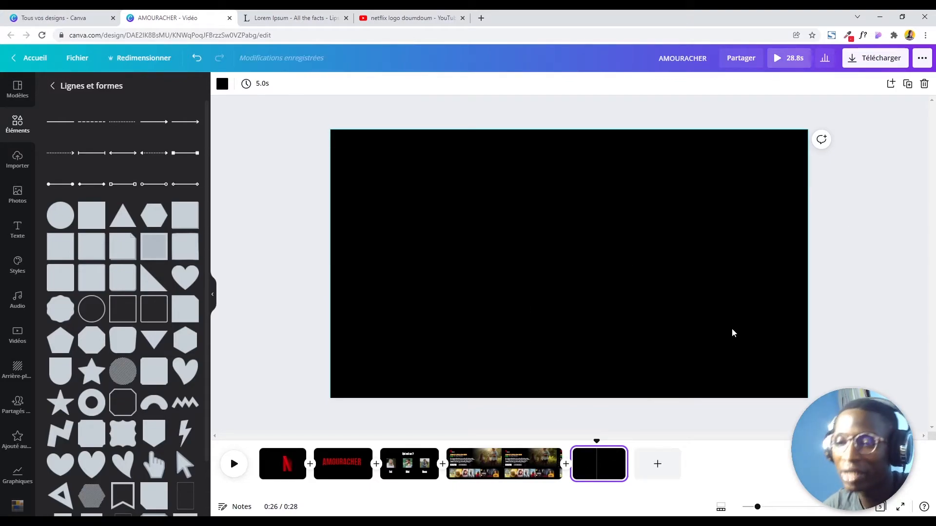
{"action": "left_click", "coordinate": [550, 476]}
{"action": "left_click", "coordinate": [588, 465]}
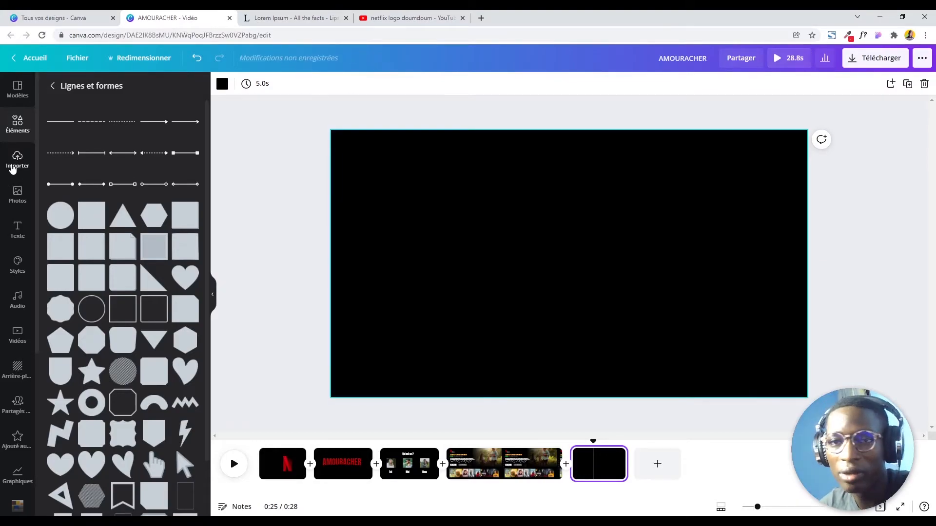
{"action": "left_click", "coordinate": [17, 161]}
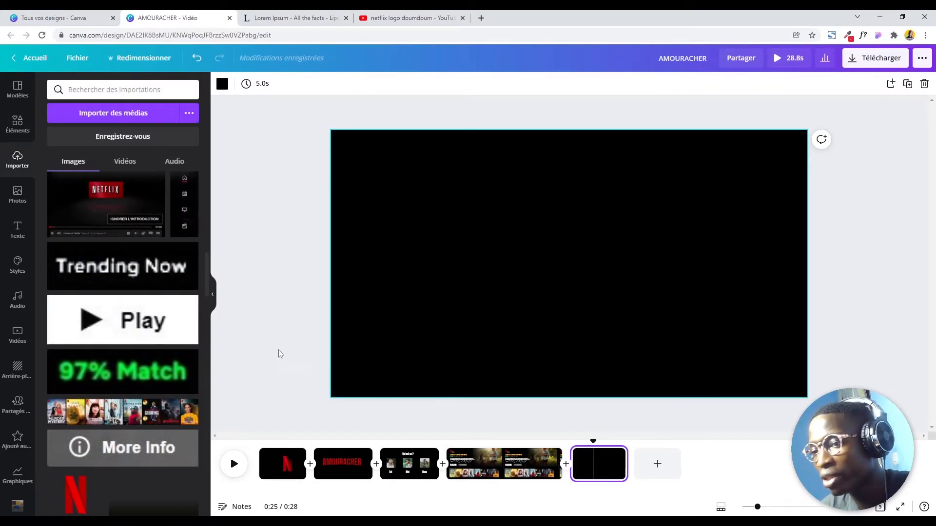
{"action": "scroll", "coordinate": [55, 265], "scroll_direction": "up", "scroll_amount": 12}
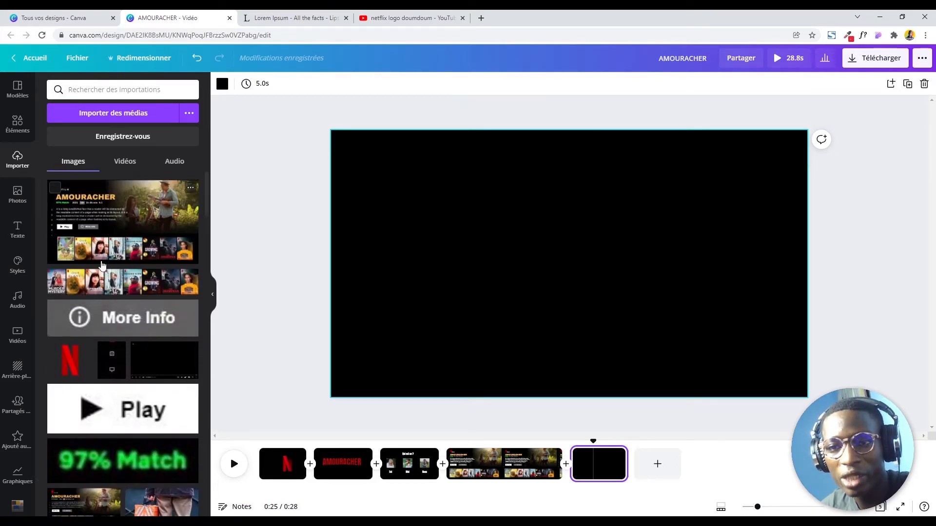
{"action": "left_click", "coordinate": [157, 363]}
- Move the player controls image towards the lower part of the page and enlarge it to the full page width
{"action": "left_click_drag", "start_coordinate": [561, 168], "coordinate": [567, 327]}
{"action": "left_click_drag", "start_coordinate": [408, 357], "coordinate": [339, 406]}
{"action": "left_click_drag", "start_coordinate": [745, 370], "coordinate": [808, 369]}
- Nudge the player control bar down until it sits against the bottom edge of the page
{"action": "key", "text": "Down"}
{"action": "key", "text": "Down"}
{"action": "key", "text": "Down"}
{"action": "key", "text": "Down"}
{"action": "key", "text": "Down"}
{"action": "key", "text": "Down"}
{"action": "key", "text": "Down"}
{"action": "key", "text": "Down"}
{"action": "key", "text": "Down"}
{"action": "key", "text": "Down"}
{"action": "key", "text": "Down"}
{"action": "key", "text": "Down"}
{"action": "key", "text": "Down"}
{"action": "key", "text": "Down"}
{"action": "key", "text": "Down"}
{"action": "key", "text": "Down"}
{"action": "key", "text": "Down"}
{"action": "key", "text": "Down"}
{"action": "key", "text": "Down"}
{"action": "key", "text": "Down"}
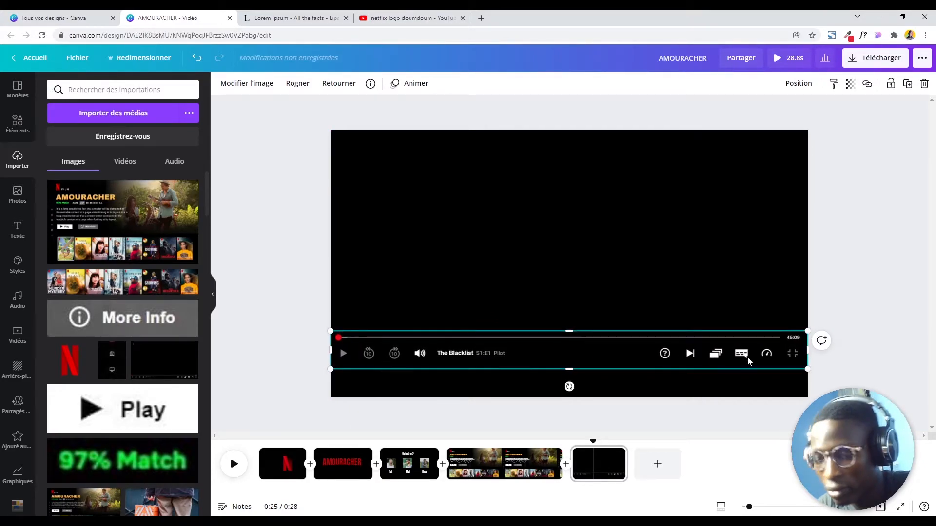
{"action": "key", "text": "Down"}
{"action": "key", "text": "Down"}
{"action": "key", "text": "Down"}
{"action": "key", "text": "Down"}
{"action": "key", "text": "Down"}
{"action": "key", "text": "Down"}
{"action": "key", "text": "Down"}
{"action": "key", "text": "Down"}
{"action": "key", "text": "Down"}
{"action": "key", "text": "Down"}
{"action": "key", "text": "Down"}
{"action": "key", "text": "Down"}
{"action": "key", "text": "Down"}
{"action": "key", "text": "Down"}
{"action": "key", "text": "Down"}
{"action": "key", "text": "Down"}
{"action": "key", "text": "Down"}
{"action": "key", "text": "Down"}
{"action": "key", "text": "Down"}
{"action": "key", "text": "Down"}
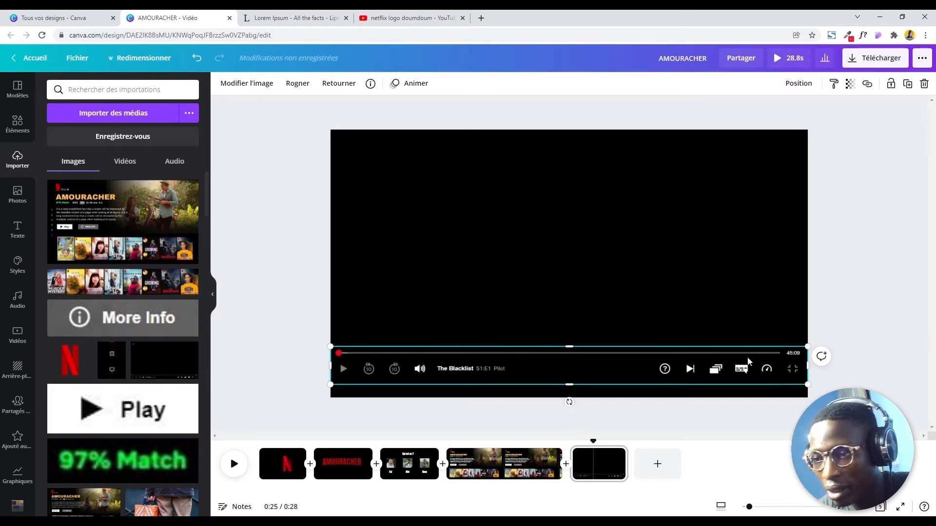
{"action": "left_click", "coordinate": [830, 271]}
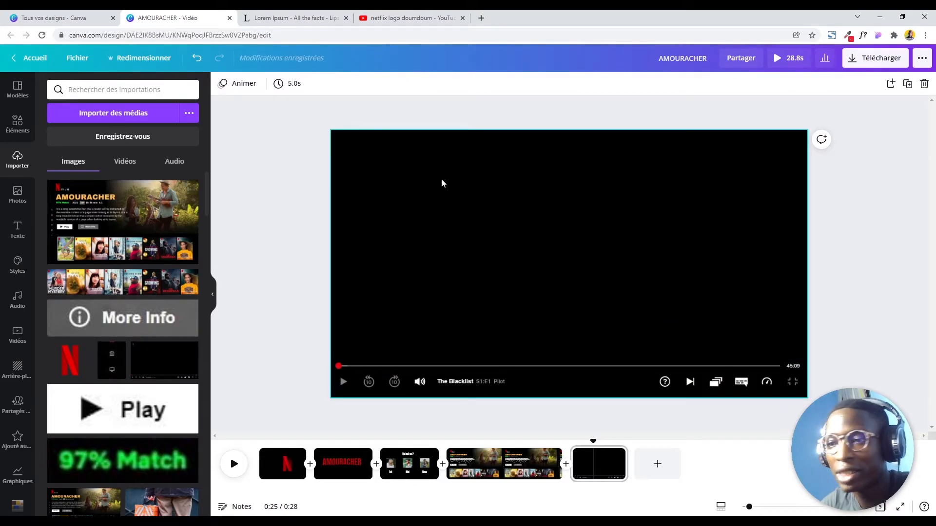
- Add the couple amoureux video of two people walking barefoot on the beach to the player page
{"action": "scroll", "coordinate": [115, 246], "scroll_direction": "down", "scroll_amount": 7}
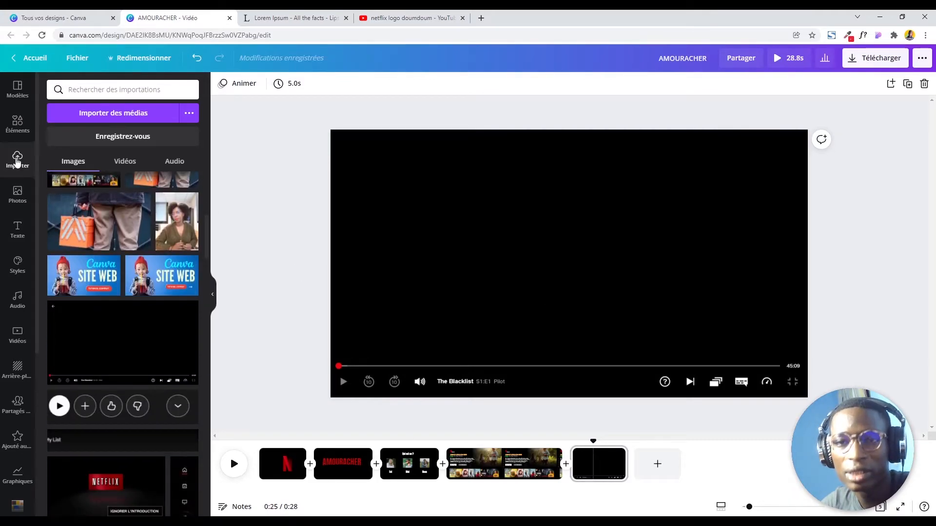
{"action": "left_click", "coordinate": [16, 122]}
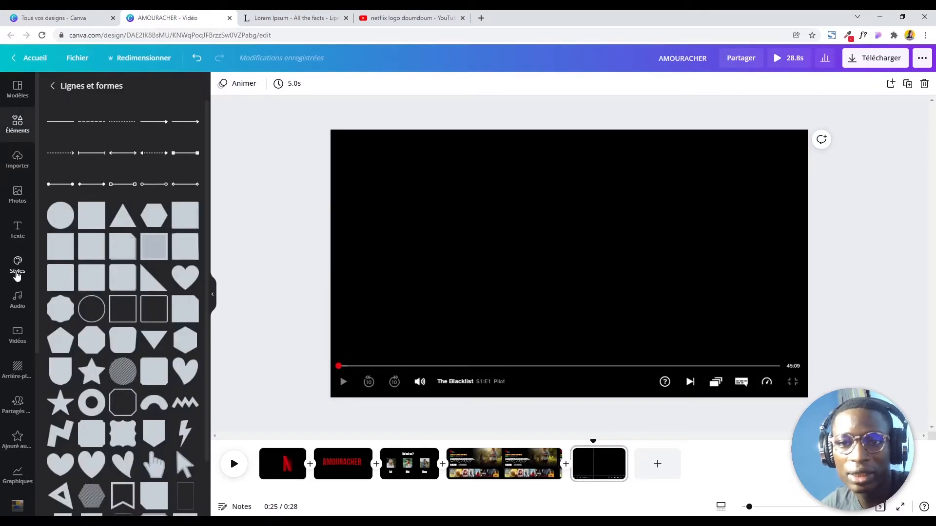
{"action": "left_click", "coordinate": [18, 334]}
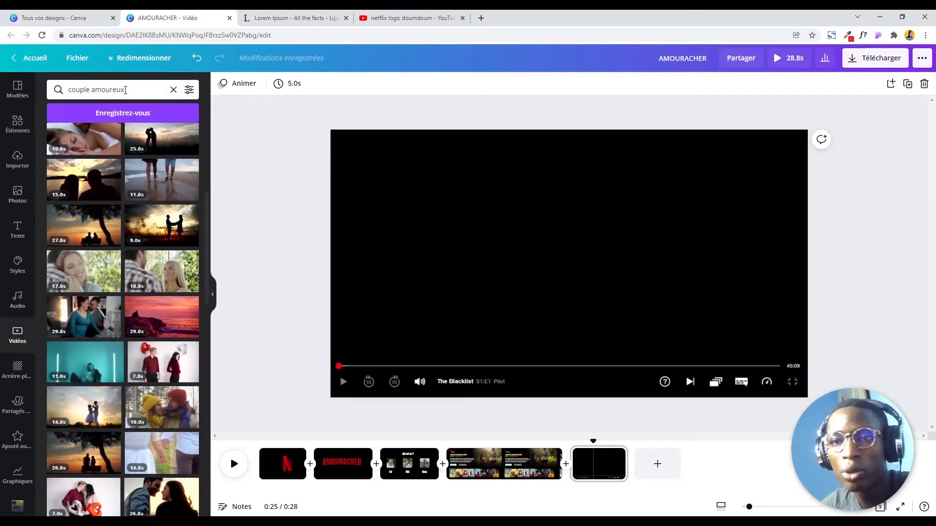
{"action": "left_click", "coordinate": [126, 90]}
{"action": "scroll", "coordinate": [168, 291], "scroll_direction": "down", "scroll_amount": 4}
{"action": "scroll", "coordinate": [157, 269], "scroll_direction": "up", "scroll_amount": 4}
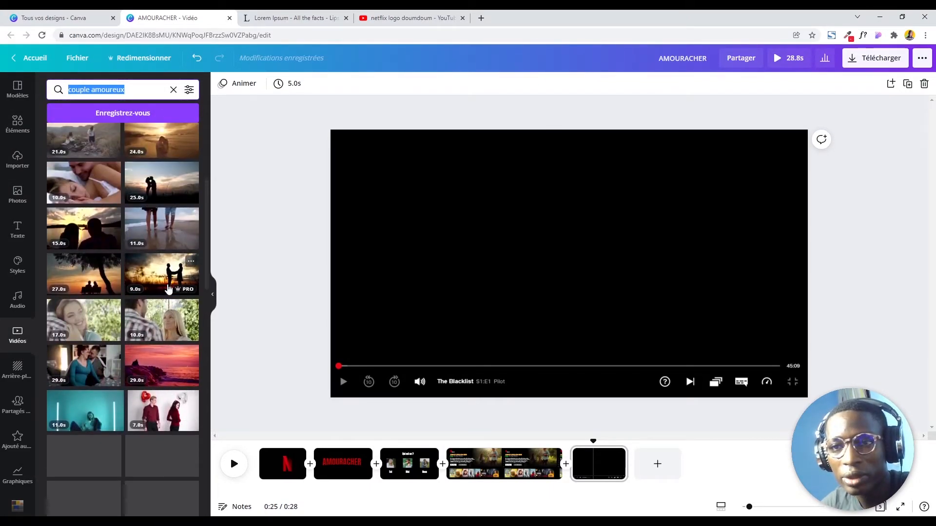
{"action": "left_click", "coordinate": [162, 234]}
{"action": "scroll", "coordinate": [164, 141], "scroll_direction": "down", "scroll_amount": 3}
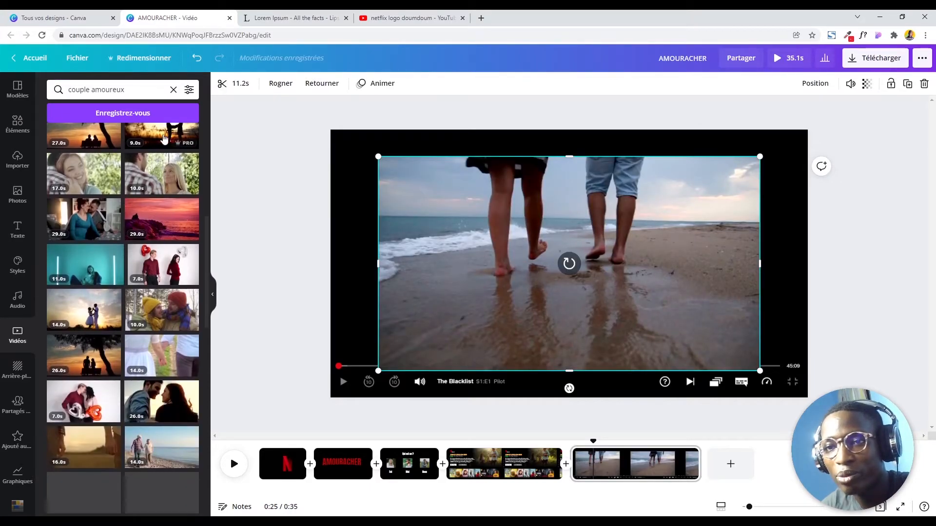
{"action": "scroll", "coordinate": [165, 210], "scroll_direction": "up", "scroll_amount": 4}
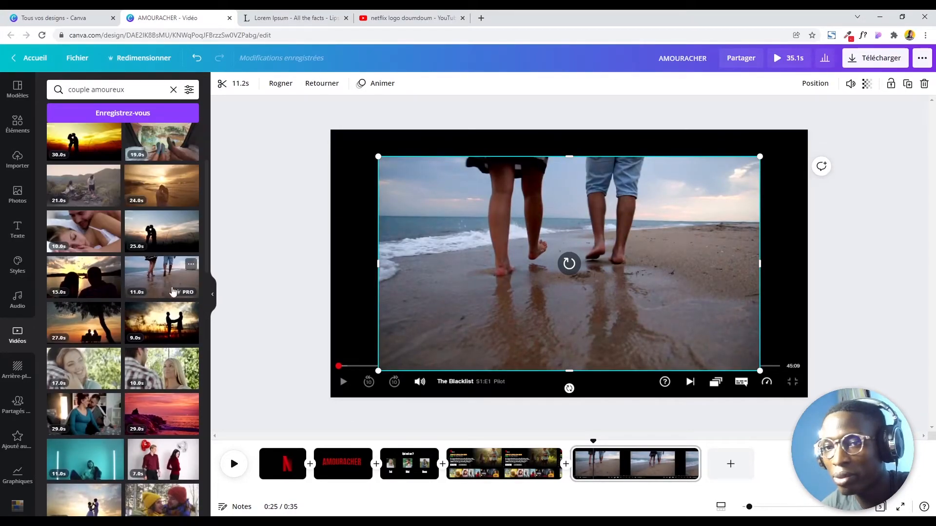
- Enlarge the beach video to fill the page behind the player control bar and play its preview
{"action": "left_click_drag", "start_coordinate": [460, 227], "coordinate": [418, 213]}
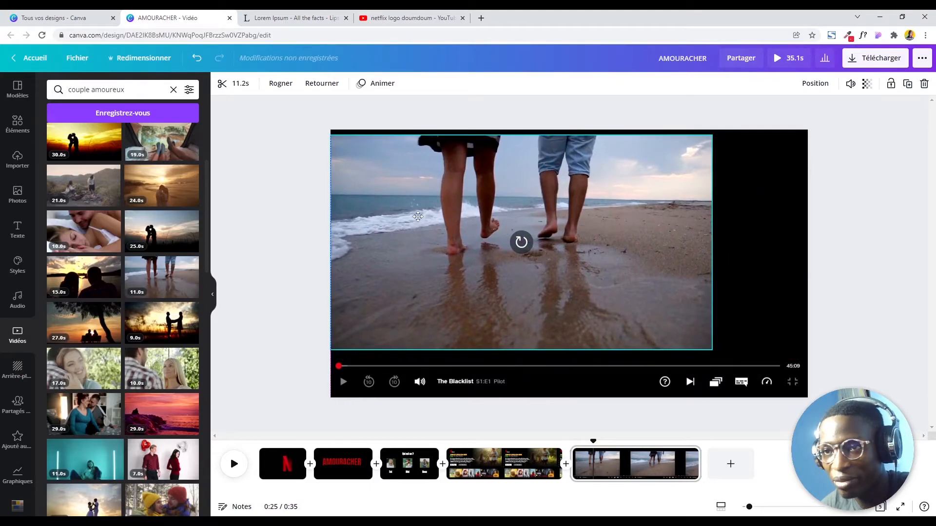
{"action": "left_click_drag", "start_coordinate": [710, 344], "coordinate": [825, 354]}
{"action": "left_click", "coordinate": [819, 85]}
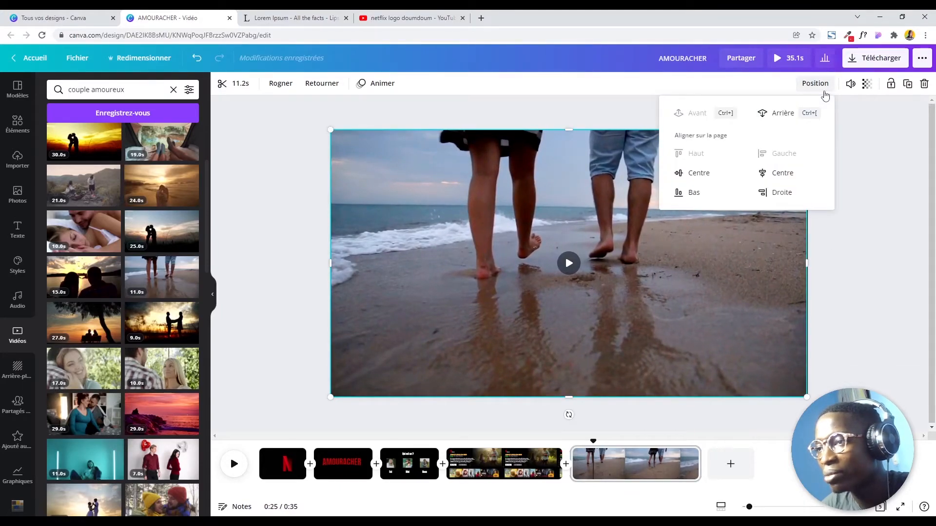
{"action": "left_click", "coordinate": [810, 111]}
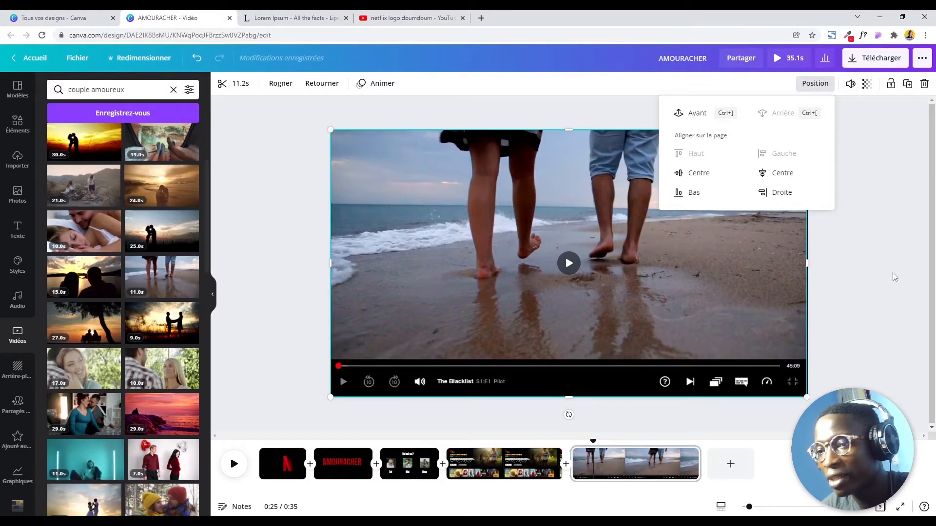
{"action": "left_click", "coordinate": [822, 311]}
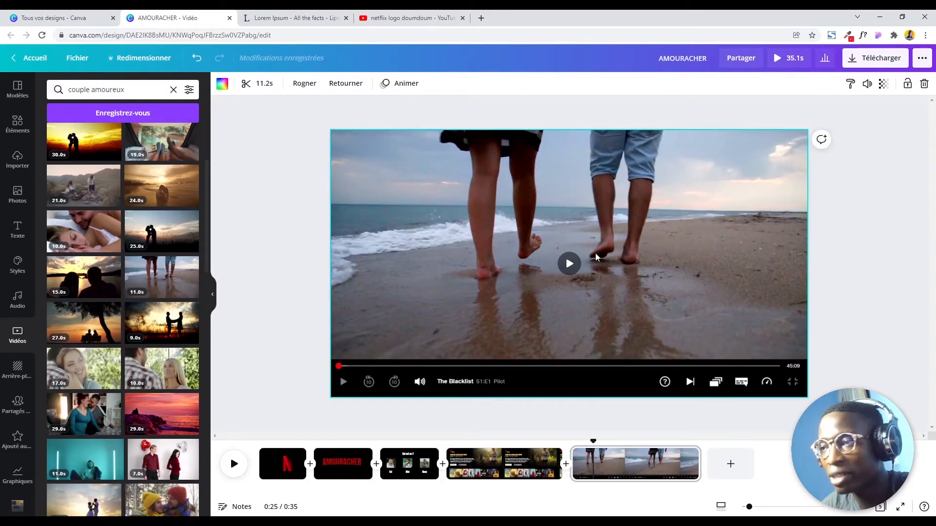
{"action": "left_click", "coordinate": [571, 263]}
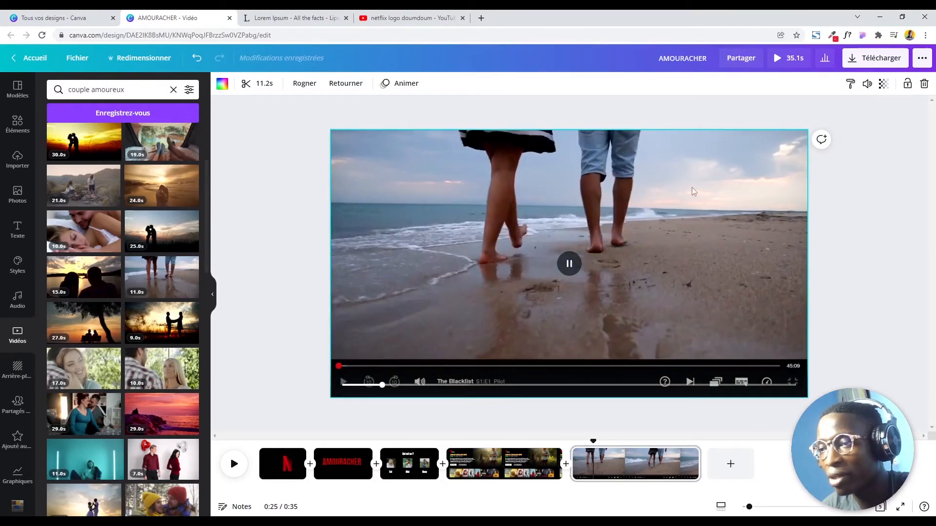
- Mute the beach video on the player page by setting its volume to 0
{"action": "left_click", "coordinate": [868, 84]}
{"action": "left_click", "coordinate": [713, 117]}
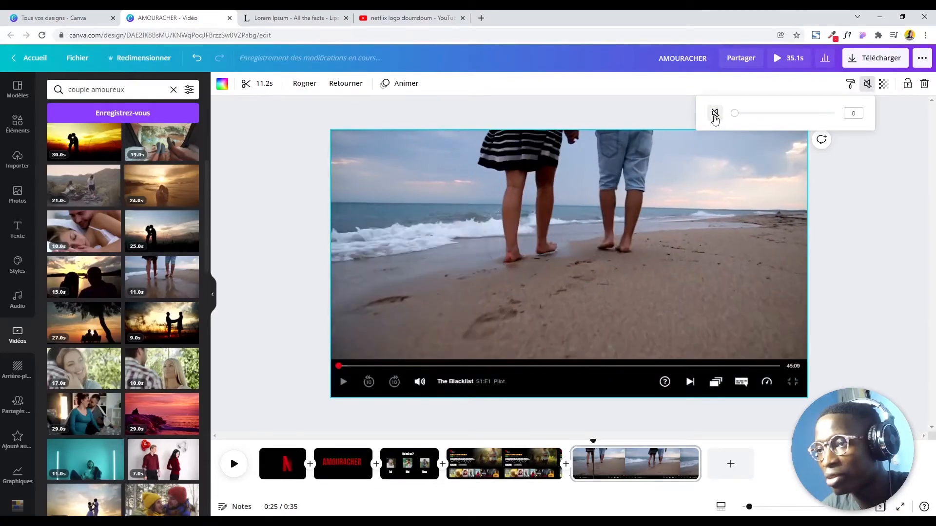
{"action": "left_click", "coordinate": [887, 223]}
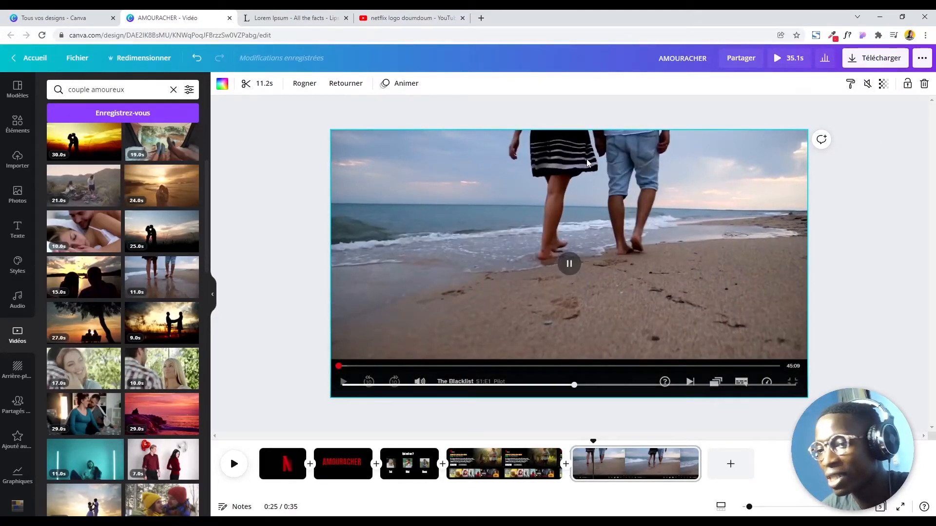
{"action": "left_click", "coordinate": [870, 317]}
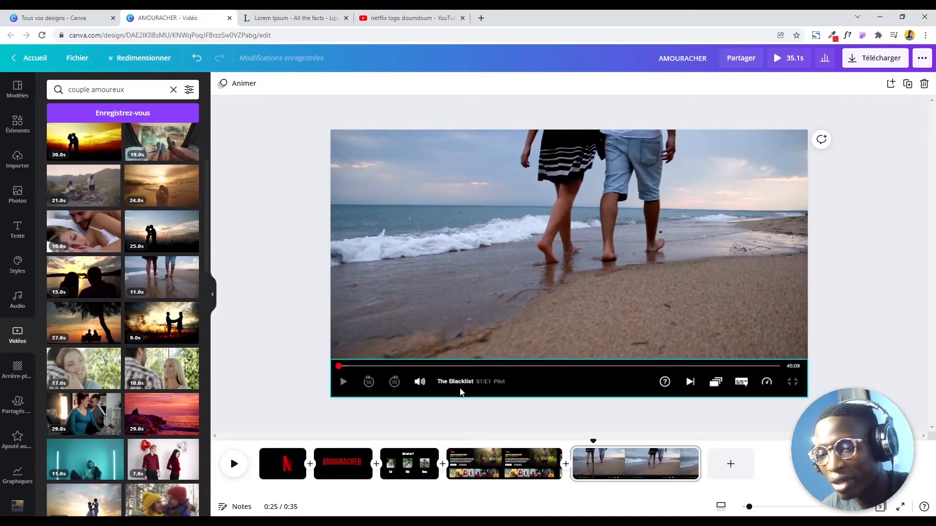
- Cover The Blacklist title in the player control bar with a small black rectangle
{"action": "key", "text": "r"}
{"action": "left_click_drag", "start_coordinate": [783, 154], "coordinate": [476, 379]}
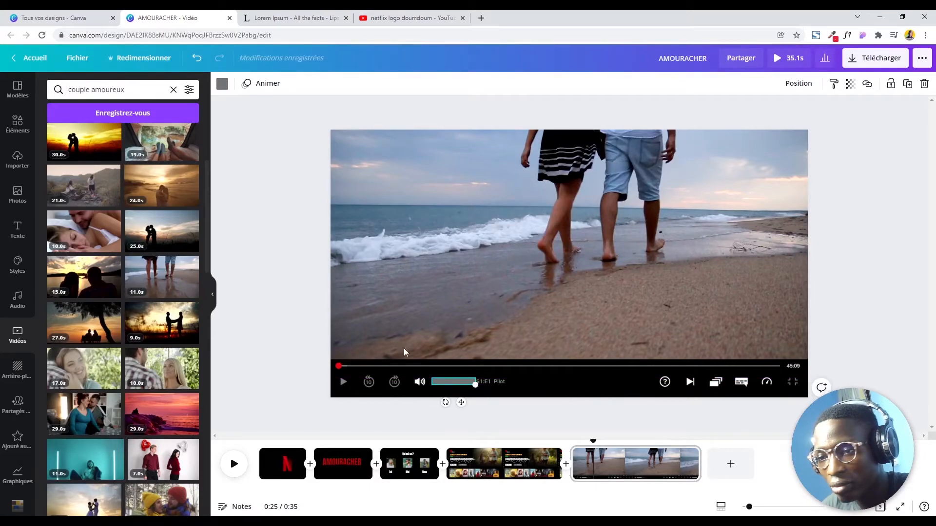
{"action": "left_click", "coordinate": [222, 84]}
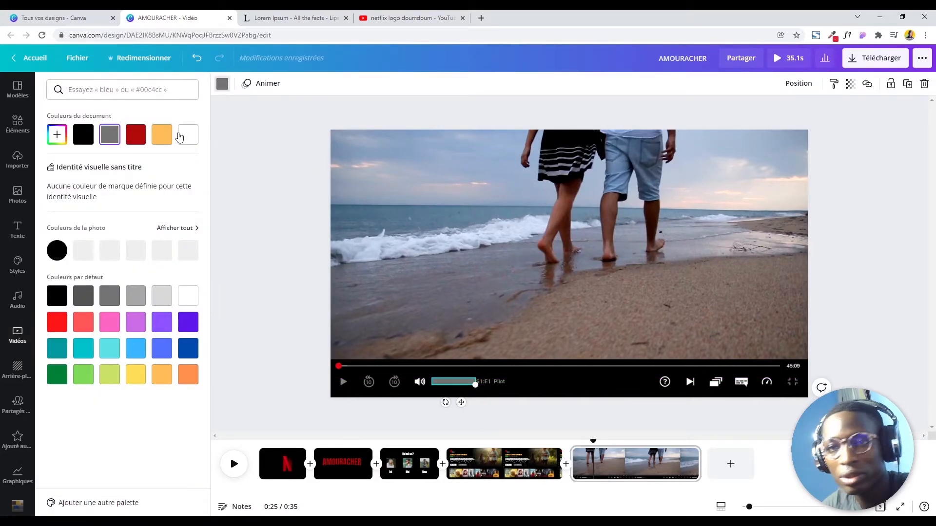
{"action": "left_click", "coordinate": [83, 135]}
{"action": "left_click", "coordinate": [242, 259]}
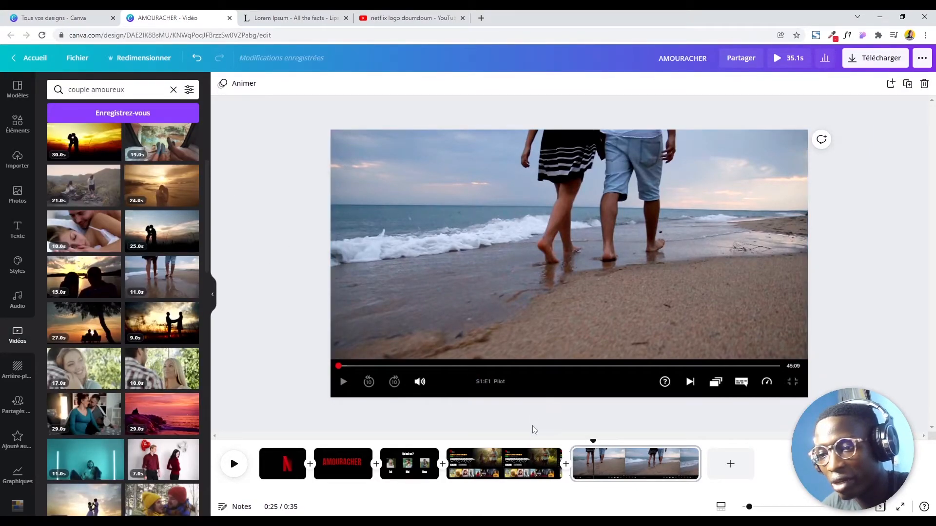
- Check the film page description's font and add the text AMOURACHER to the player page
{"action": "left_click", "coordinate": [503, 464]}
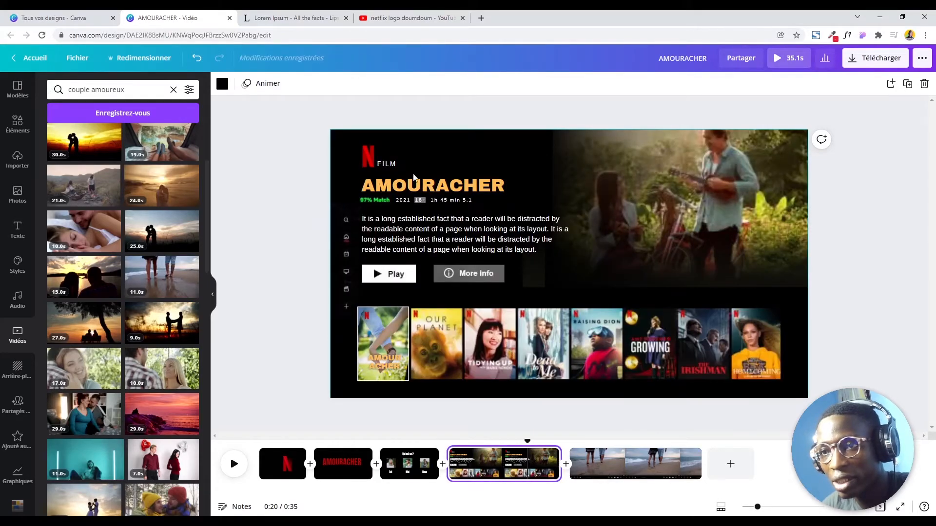
{"action": "left_click", "coordinate": [439, 246]}
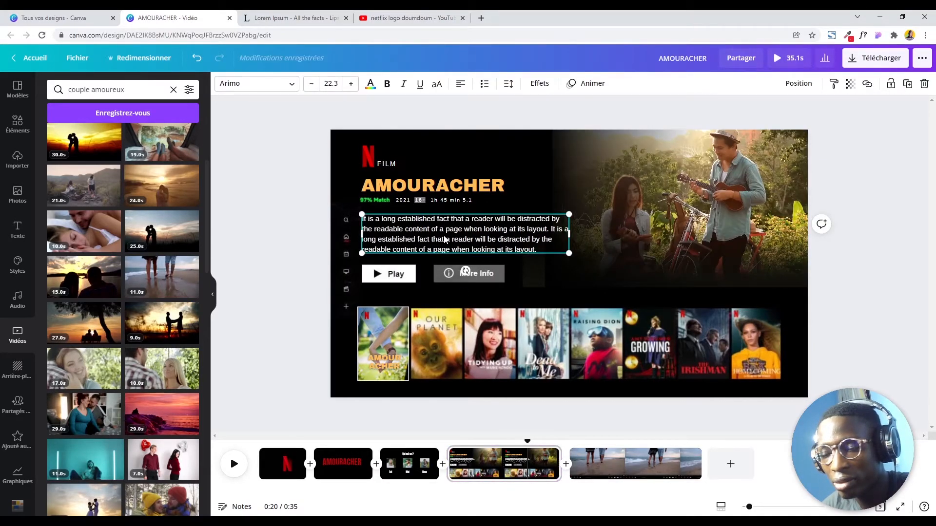
{"action": "left_click", "coordinate": [634, 471]}
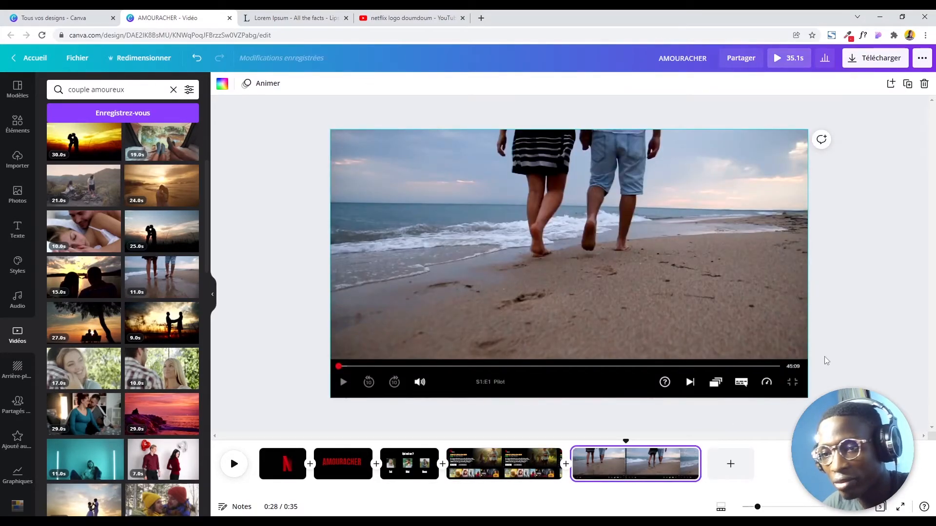
{"action": "key", "text": "t"}
{"action": "double_click", "coordinate": [575, 263]}
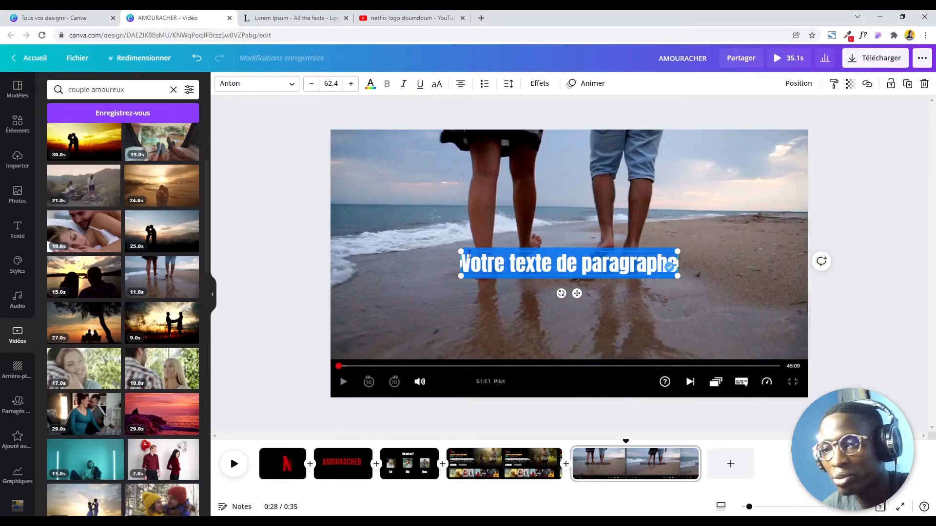
{"action": "type", "text": "AMOURA"}
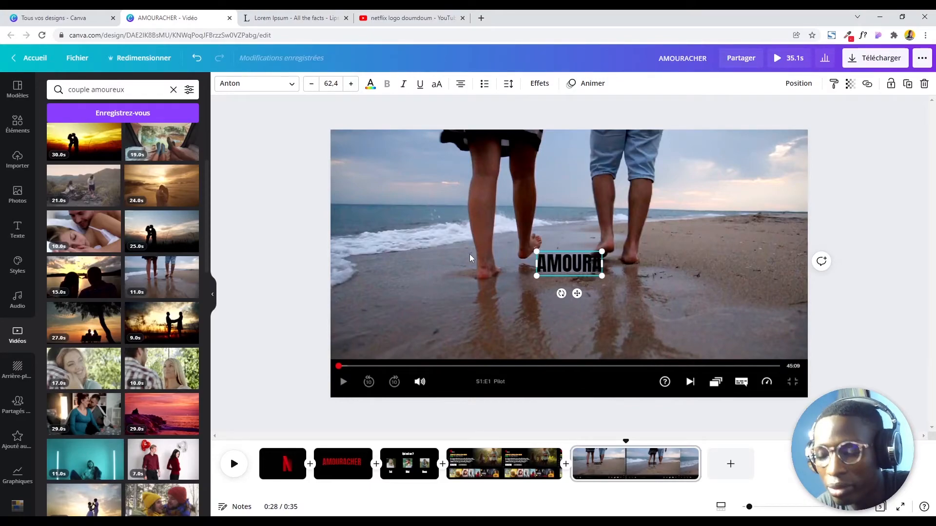
{"action": "type", "text": "CHER"}
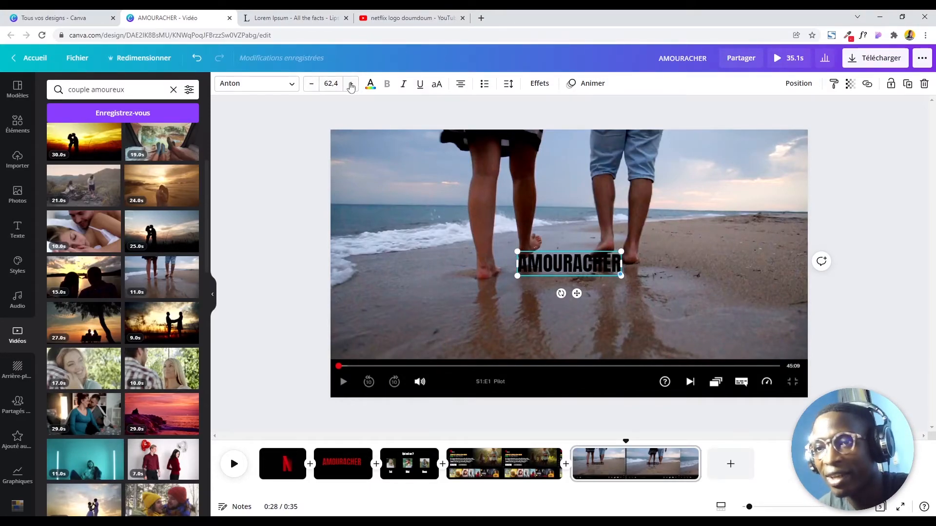
- Make the AMOURACHER text white, shrink it to size 21.2 and place it over the covered title in the control bar
{"action": "left_click", "coordinate": [253, 86]}
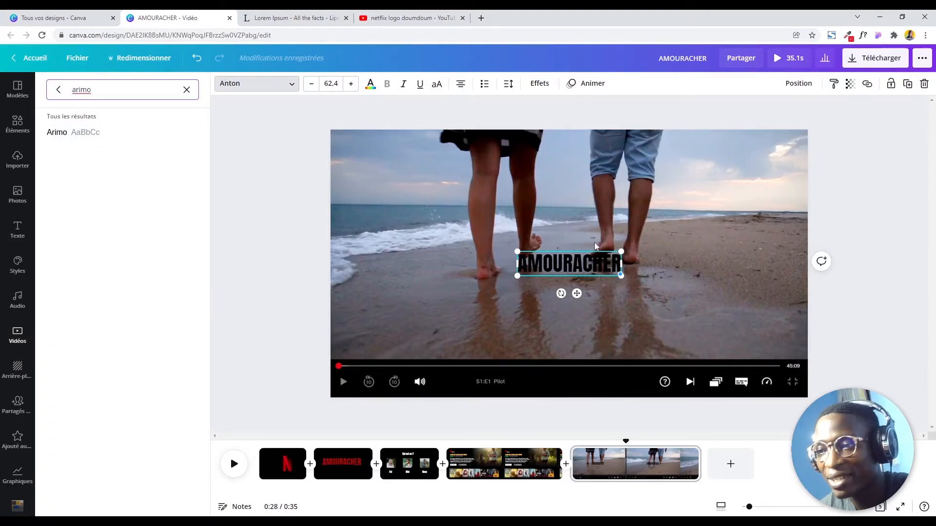
{"action": "left_click_drag", "start_coordinate": [620, 252], "coordinate": [577, 263]}
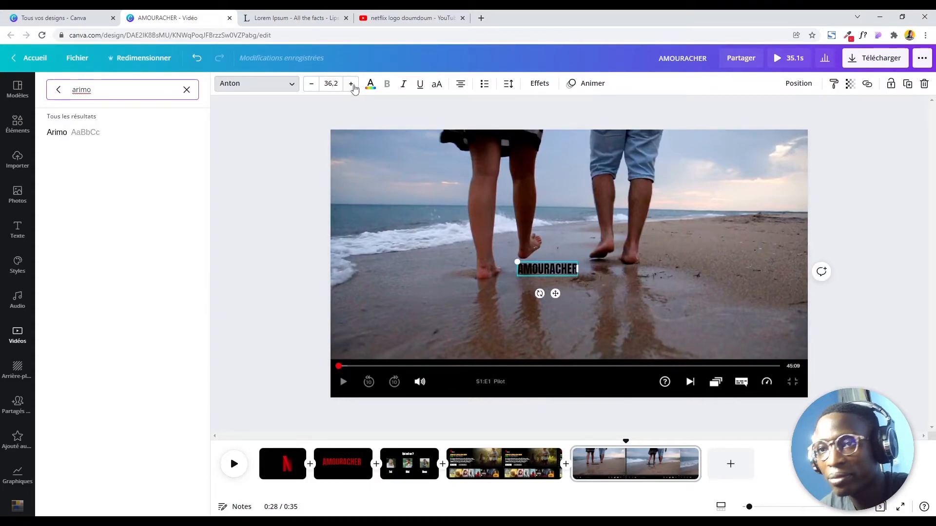
{"action": "left_click", "coordinate": [371, 85]}
{"action": "left_click", "coordinate": [187, 139]}
{"action": "left_click_drag", "start_coordinate": [578, 262], "coordinate": [558, 266]}
{"action": "left_click_drag", "start_coordinate": [545, 294], "coordinate": [467, 384]}
{"action": "left_click_drag", "start_coordinate": [458, 402], "coordinate": [463, 405]}
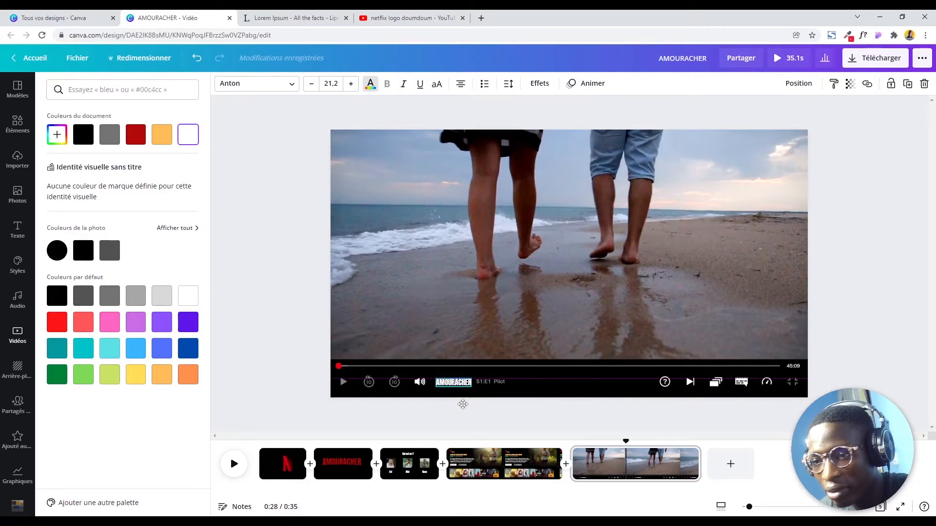
{"action": "left_click", "coordinate": [830, 300]}
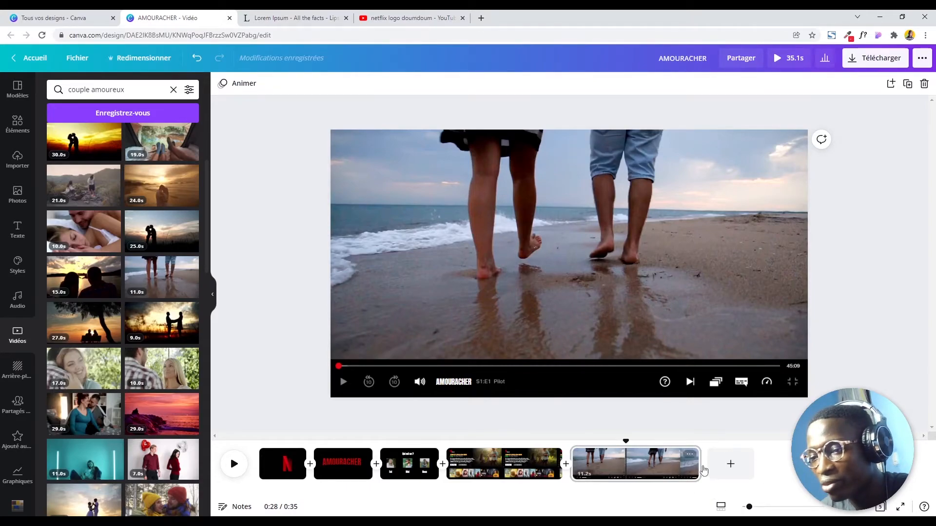
- Trim the player page to 7.5 s, the film page to 7.0 s and the Qui est ce ? page to 4.7 s
{"action": "mouse_move", "coordinate": [700, 464]}
{"action": "left_click_drag", "start_coordinate": [701, 463], "coordinate": [676, 463]}
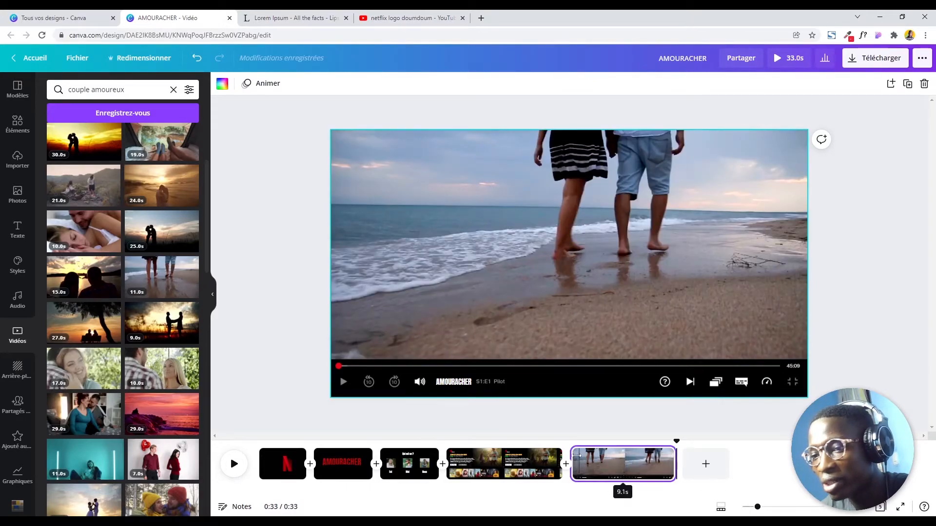
{"action": "left_click_drag", "start_coordinate": [555, 451], "coordinate": [539, 451]}
{"action": "mouse_move", "coordinate": [436, 451]}
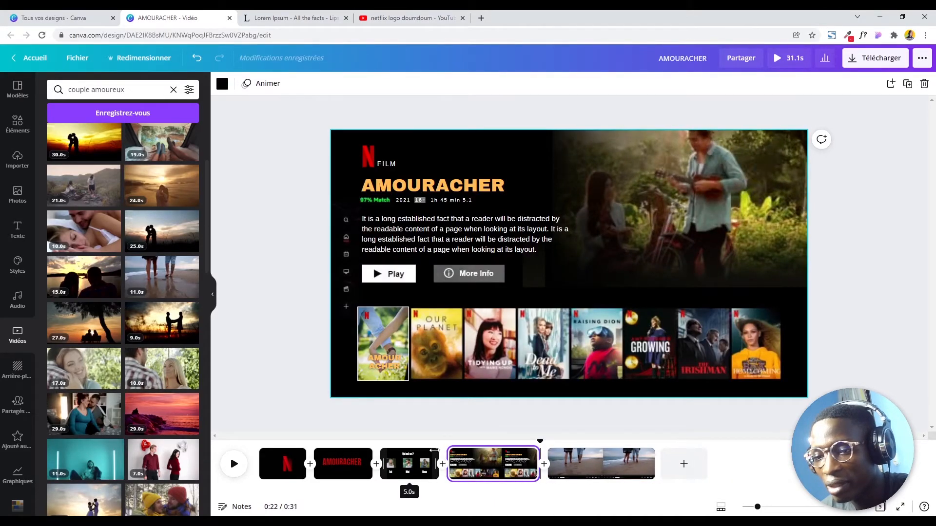
{"action": "left_click_drag", "start_coordinate": [434, 451], "coordinate": [435, 451]}
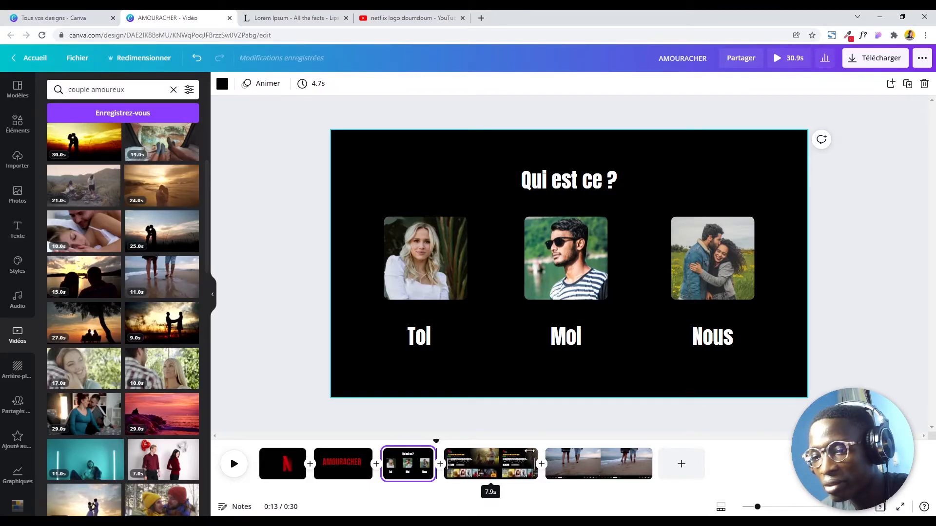
{"action": "left_click_drag", "start_coordinate": [530, 451], "coordinate": [524, 451]}
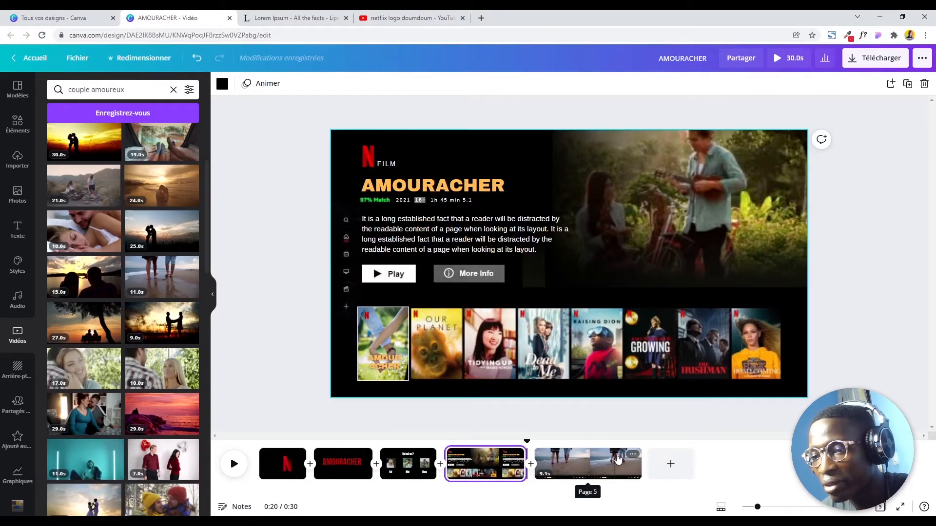
{"action": "left_click_drag", "start_coordinate": [640, 453], "coordinate": [623, 451]}
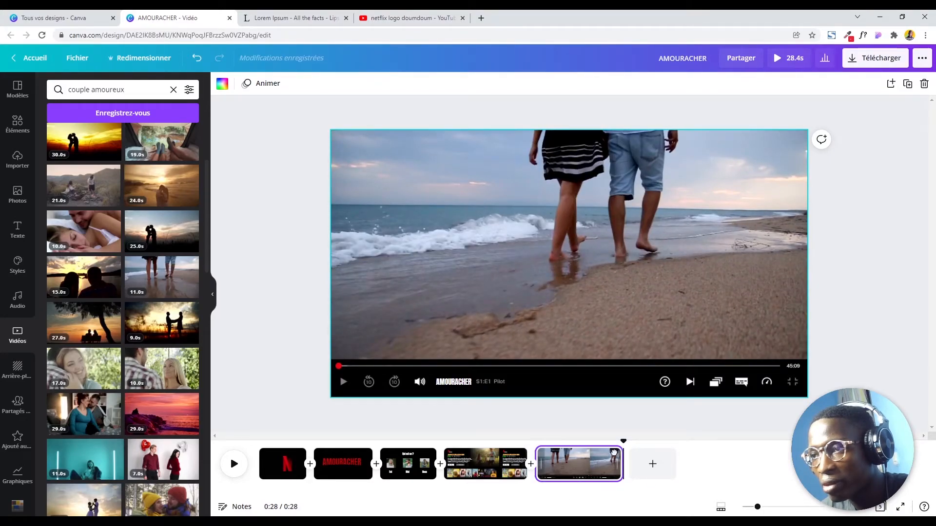
- Shorten the player, film and AMOURACHER title pages further and trim the Qui est ce ? page to 2.9 s
{"action": "key", "text": "ctrl+d"}
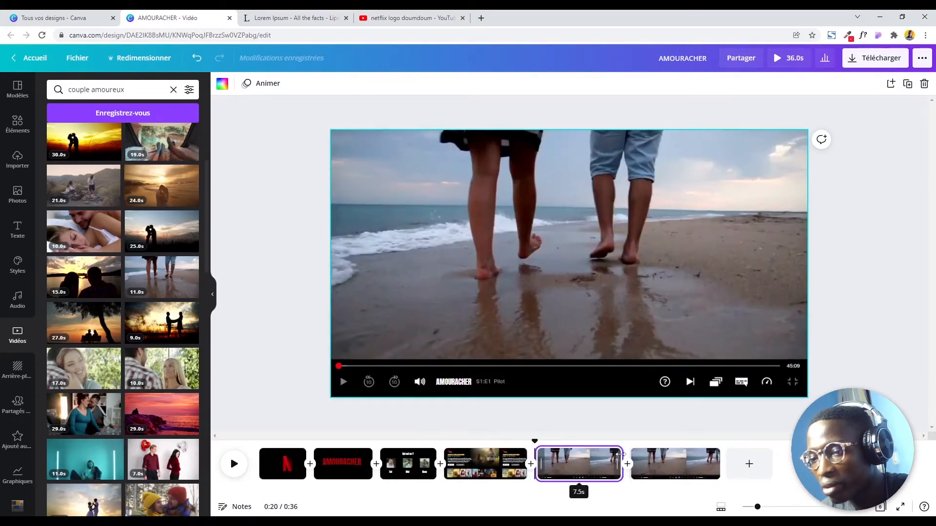
{"action": "key", "text": "ctrl+z"}
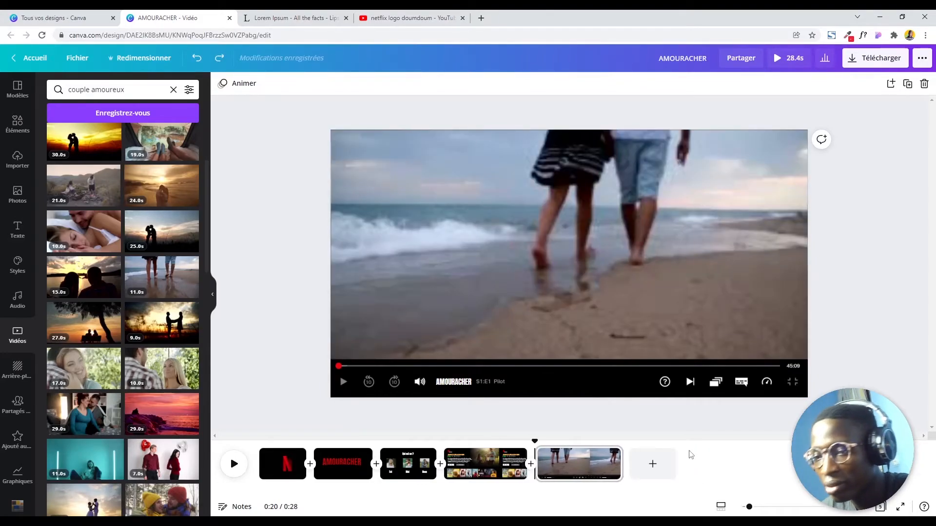
{"action": "left_click_drag", "start_coordinate": [616, 455], "coordinate": [601, 459]}
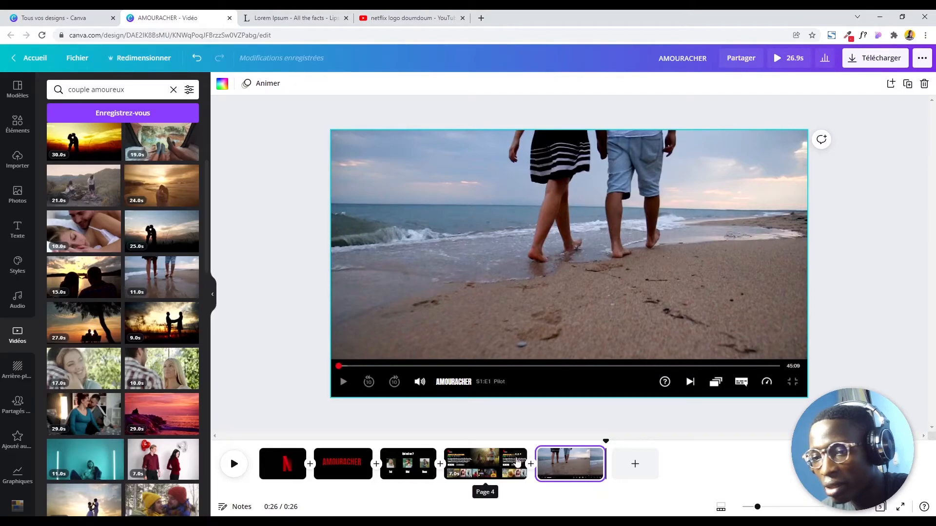
{"action": "left_click_drag", "start_coordinate": [524, 450], "coordinate": [516, 451]}
{"action": "left_click_drag", "start_coordinate": [432, 452], "coordinate": [382, 454]}
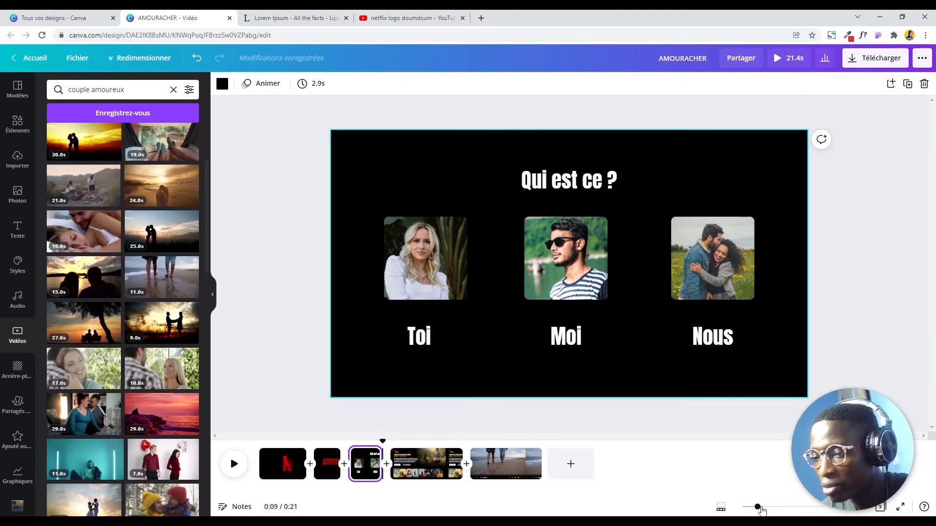
{"action": "left_click_drag", "start_coordinate": [758, 507], "coordinate": [774, 507]}
{"action": "left_click", "coordinate": [867, 357]}
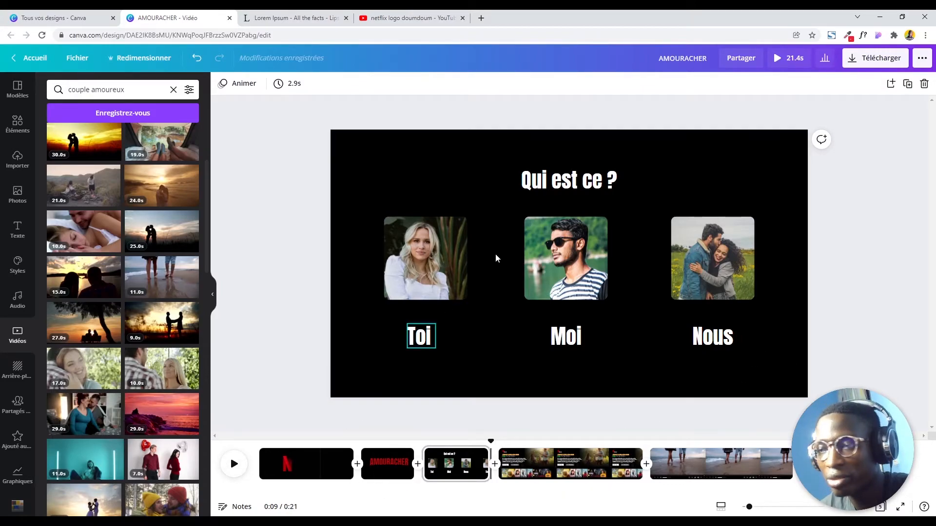
- Play the full video preview to review the page timings, and close it
{"action": "left_click", "coordinate": [778, 59]}
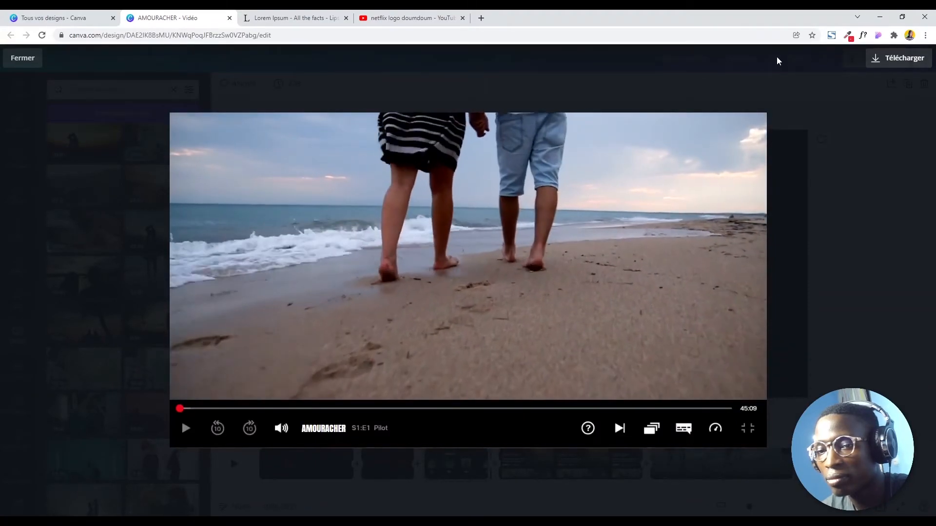
{"action": "mouse_move", "coordinate": [726, 276]}
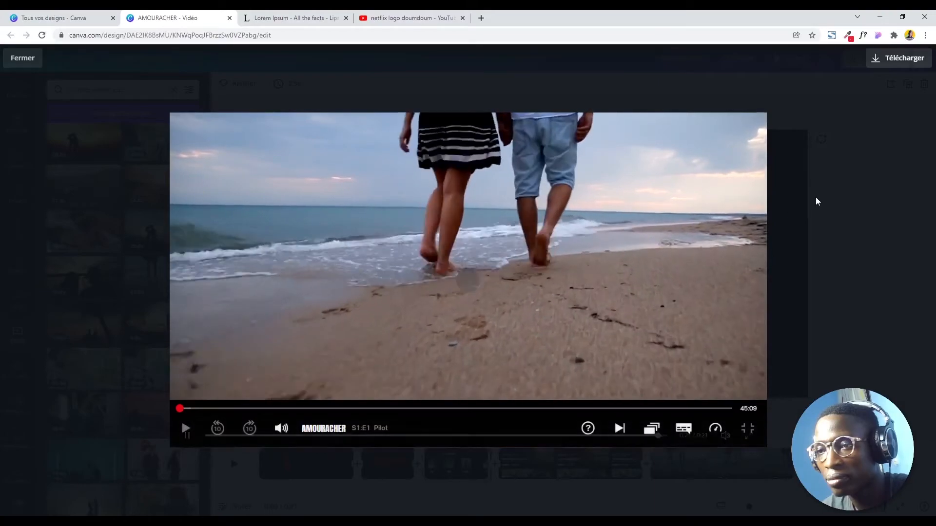
{"action": "key", "text": "Escape"}
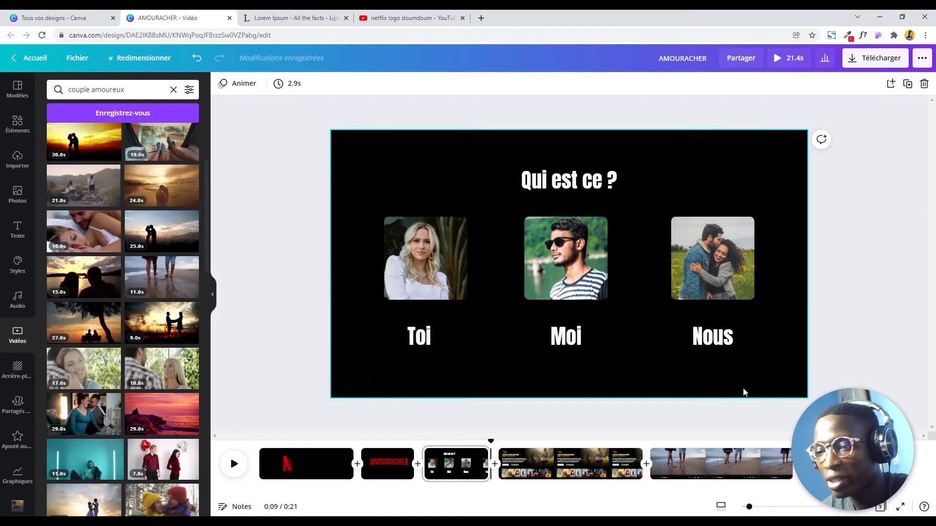
- Add one blank black page after the player page and shorten it to 0.5 s
{"action": "left_click", "coordinate": [809, 464]}
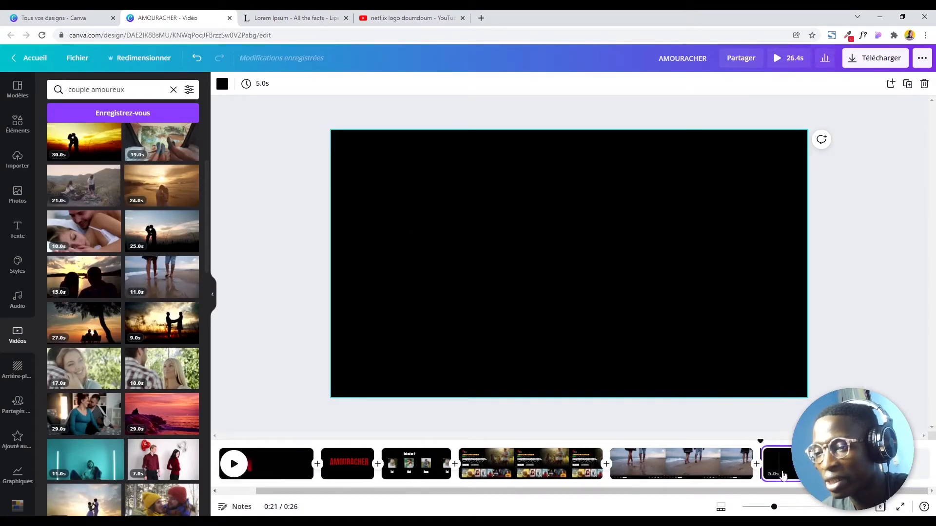
{"action": "key", "text": "ctrl+Return"}
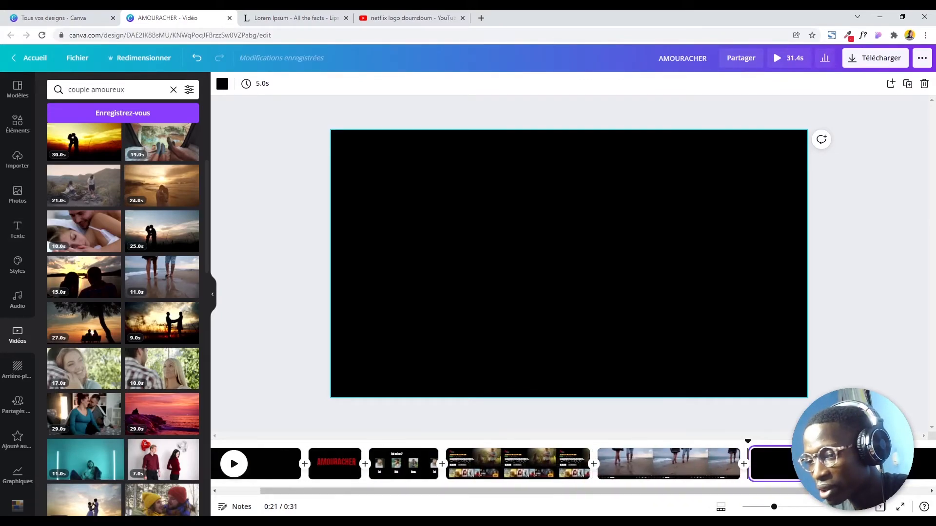
{"action": "key", "text": "ctrl+z"}
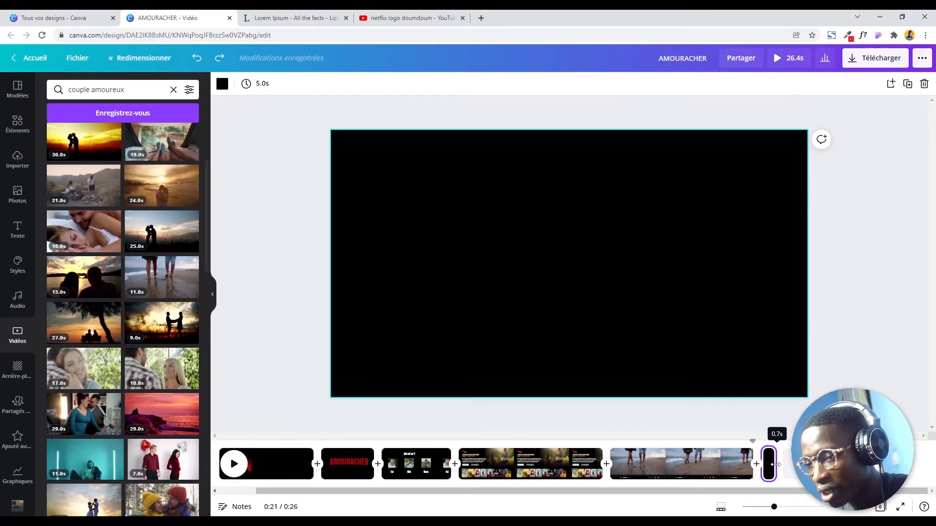
{"action": "left_click_drag", "start_coordinate": [774, 470], "coordinate": [771, 472]}
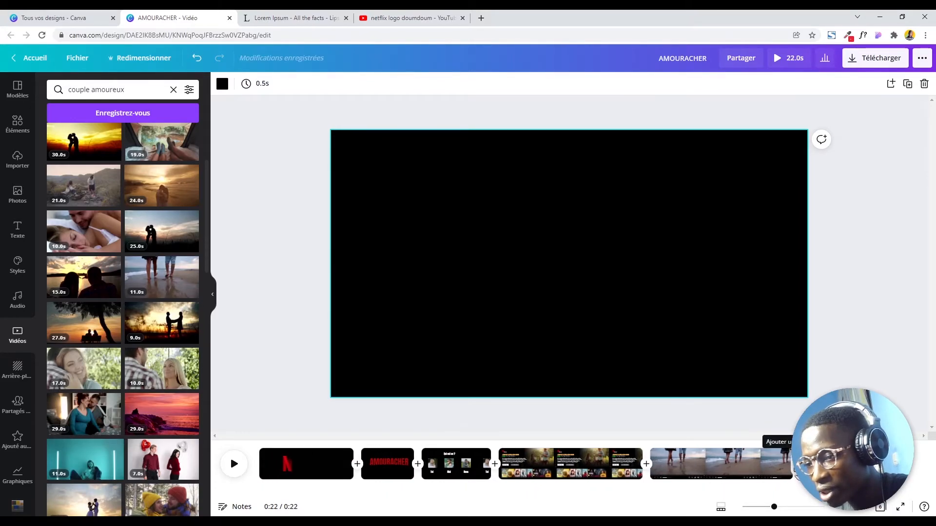
- Apply the Effet de fondu transition between the player page and the final black page
{"action": "left_click", "coordinate": [795, 471]}
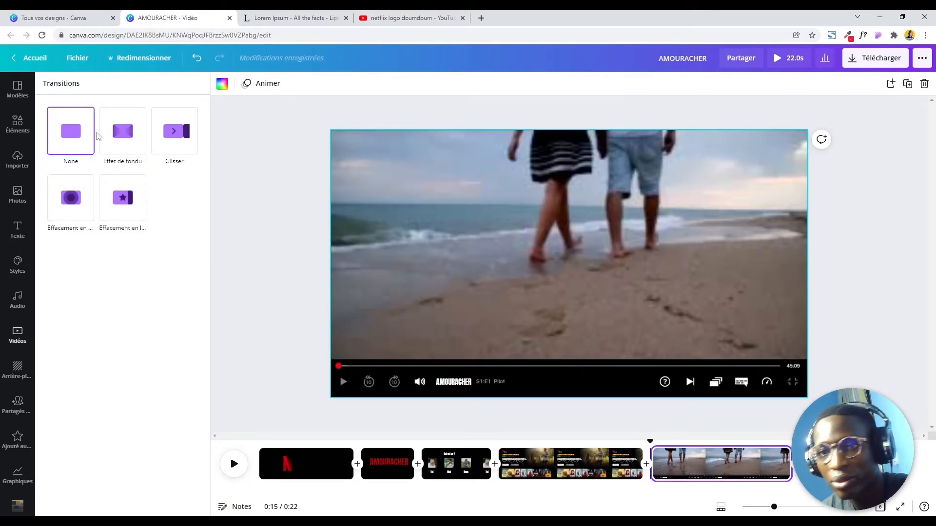
{"action": "left_click", "coordinate": [118, 131]}
{"action": "left_click", "coordinate": [866, 277]}
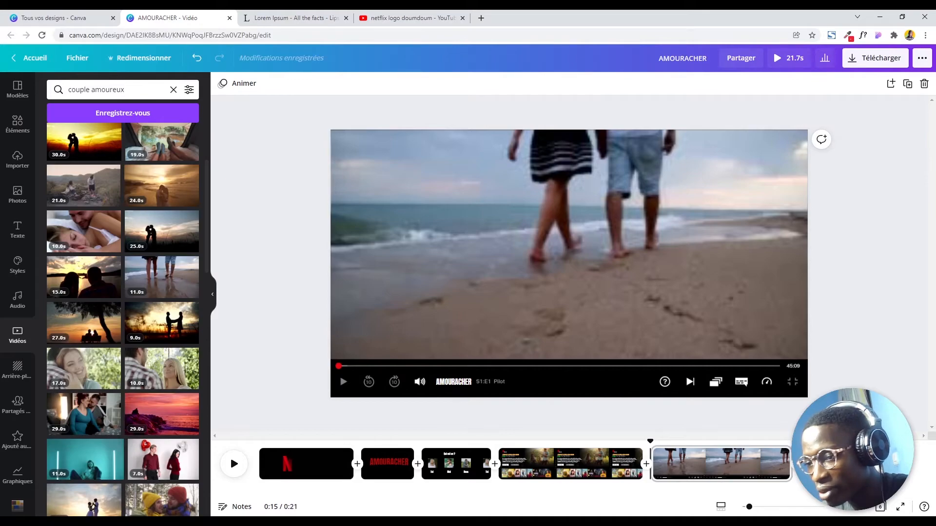
- Apply the Effet de fondu transition between the Qui est ce ? page and the film page
{"action": "key", "text": "space"}
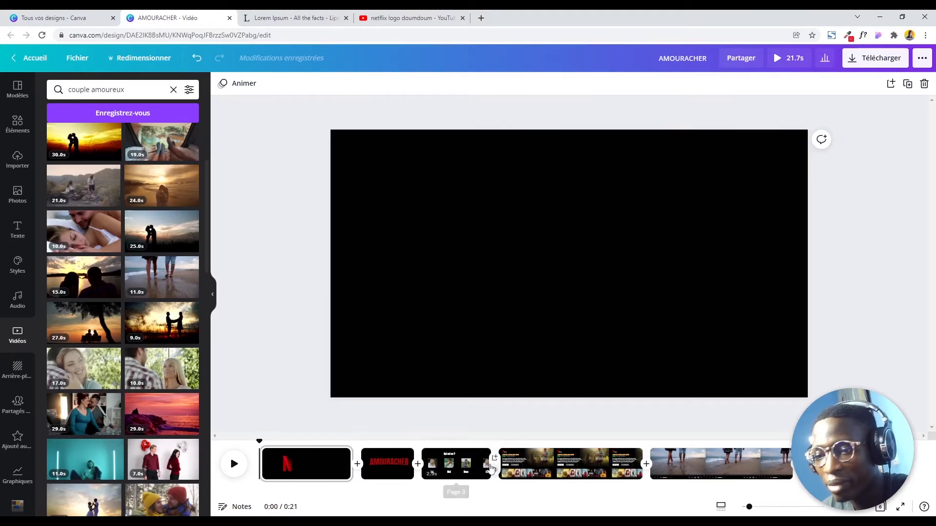
{"action": "left_click", "coordinate": [495, 464]}
{"action": "left_click", "coordinate": [133, 150]}
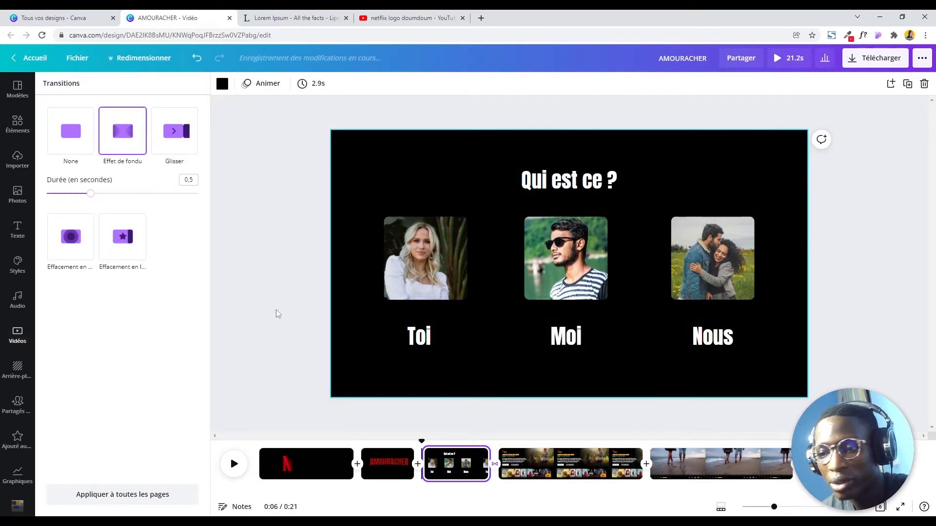
{"action": "left_click", "coordinate": [861, 275]}
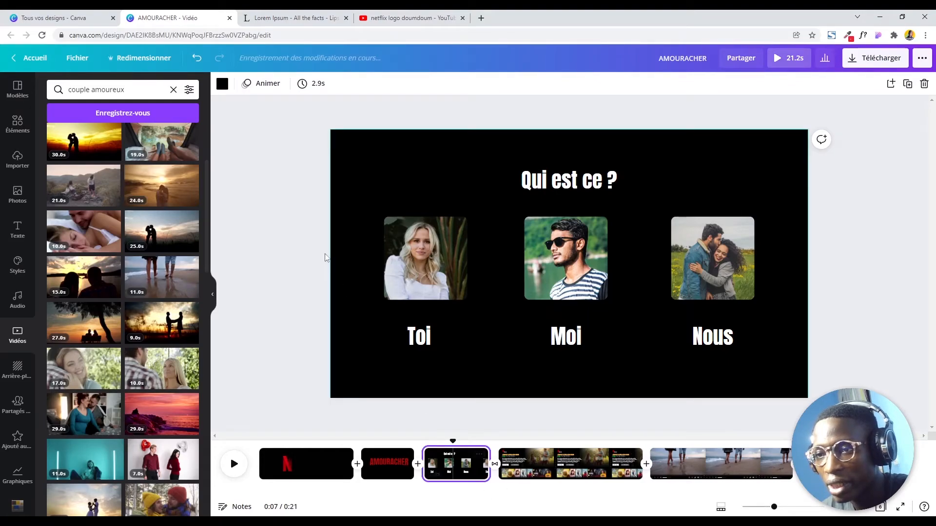
- Apply the Lever animation to the three profile photos and their Toi, Moi and Nous labels on the Qui est ce ? page
{"action": "left_click_drag", "start_coordinate": [292, 224], "coordinate": [807, 359]}
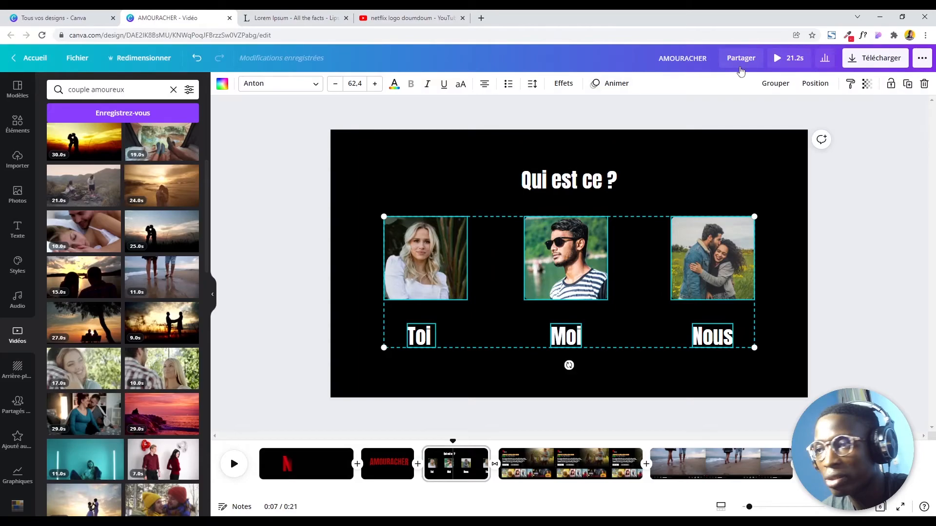
{"action": "left_click", "coordinate": [619, 88]}
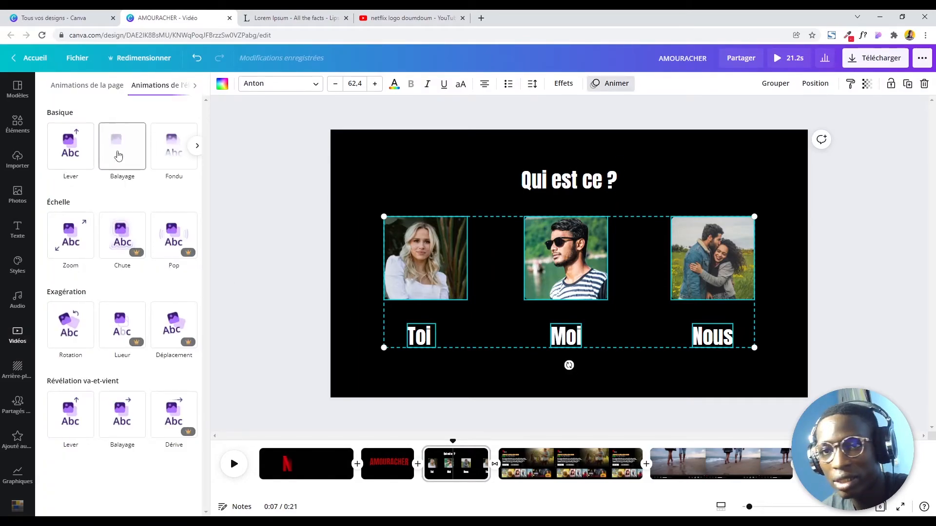
{"action": "left_click", "coordinate": [85, 154]}
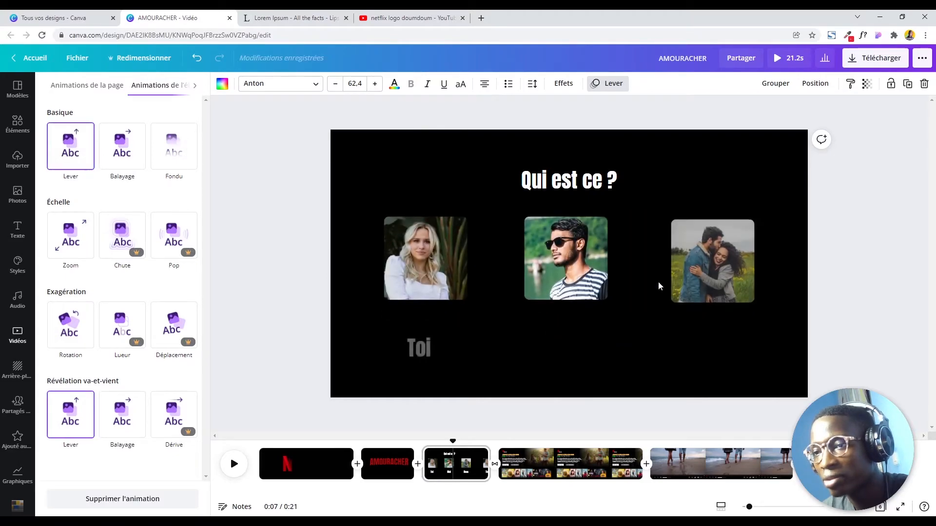
{"action": "left_click", "coordinate": [857, 299]}
- Animate the AMOURACHER title with Lever and shorten its page to 1.3 s
{"action": "left_click", "coordinate": [387, 469]}
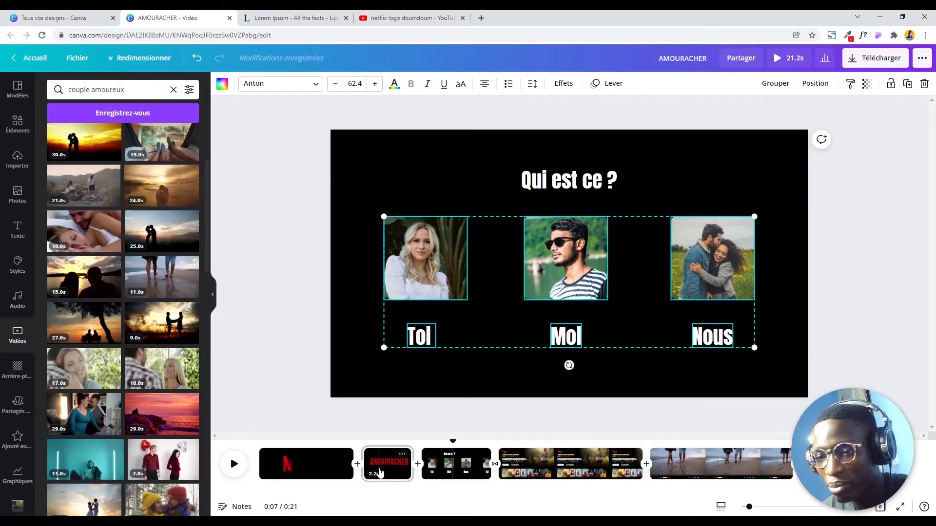
{"action": "left_click", "coordinate": [419, 255]}
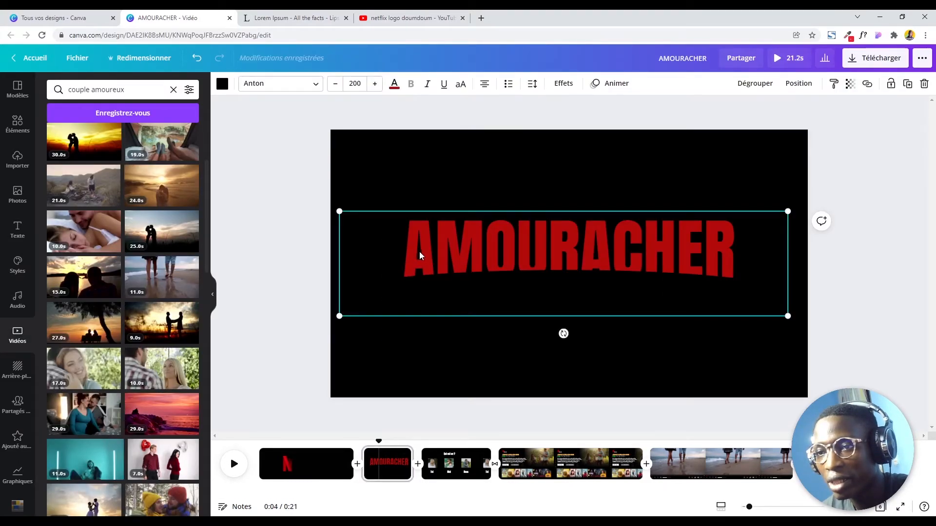
{"action": "left_click", "coordinate": [615, 84]}
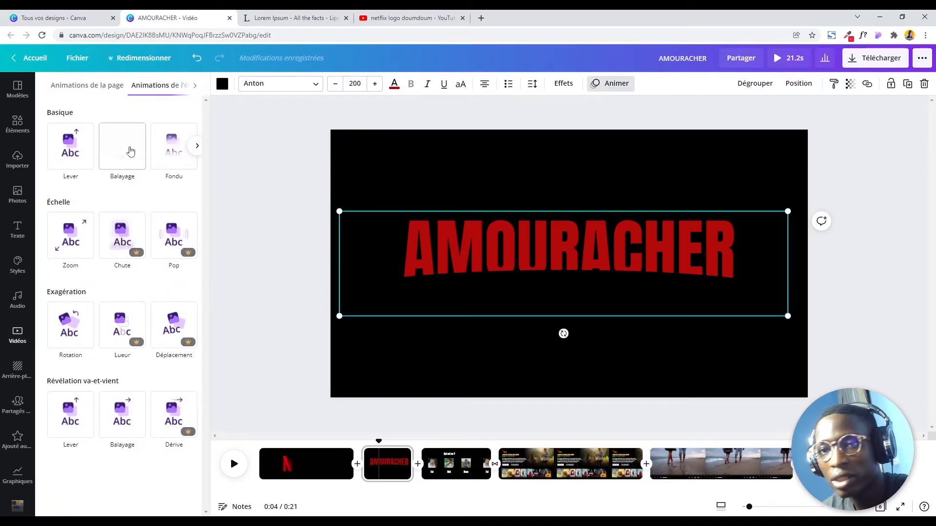
{"action": "left_click", "coordinate": [71, 152]}
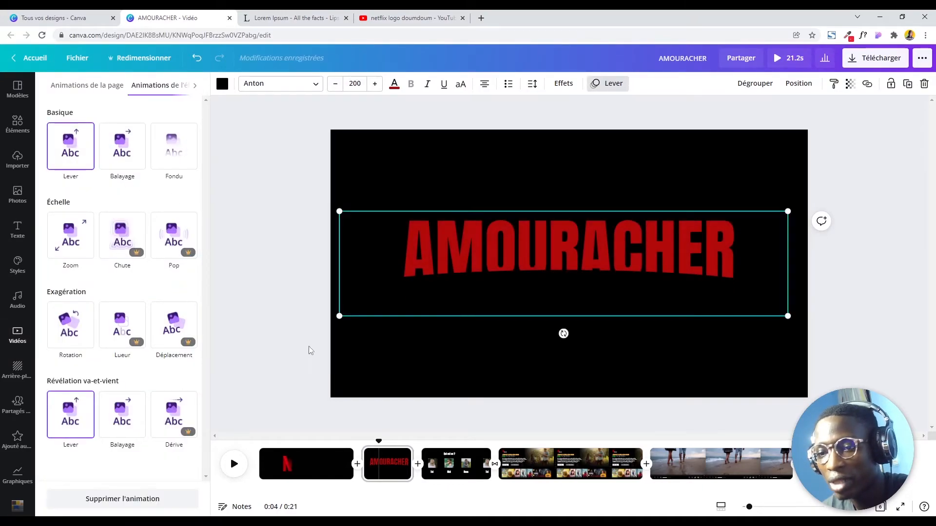
{"action": "left_click_drag", "start_coordinate": [375, 439], "coordinate": [253, 443]}
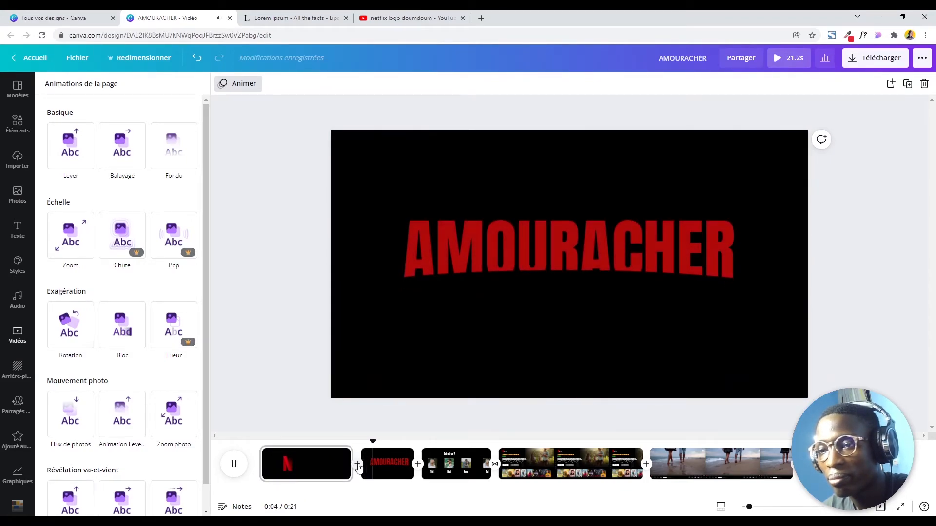
{"action": "left_click_drag", "start_coordinate": [413, 463], "coordinate": [386, 455]}
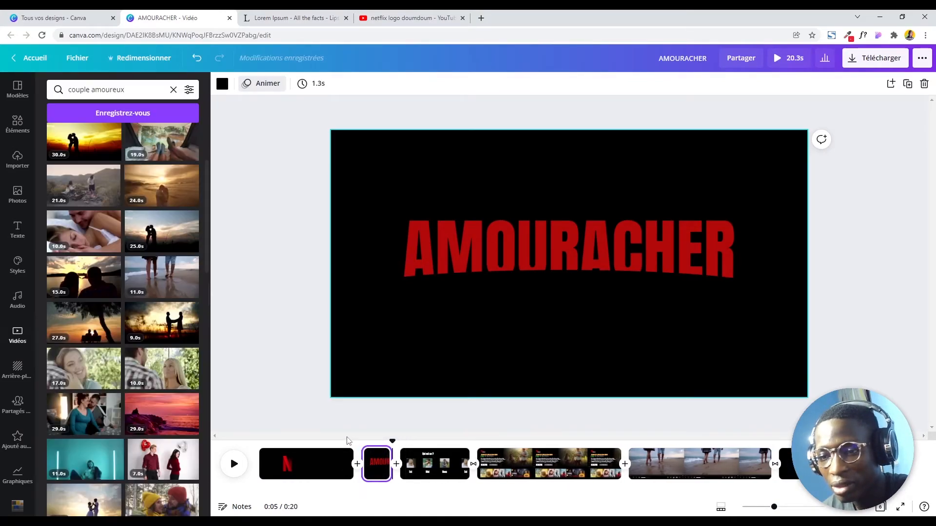
- Play the video from the start through the film page to check the animations and page timings
{"action": "left_click", "coordinate": [330, 449]}
{"action": "key", "text": "space"}
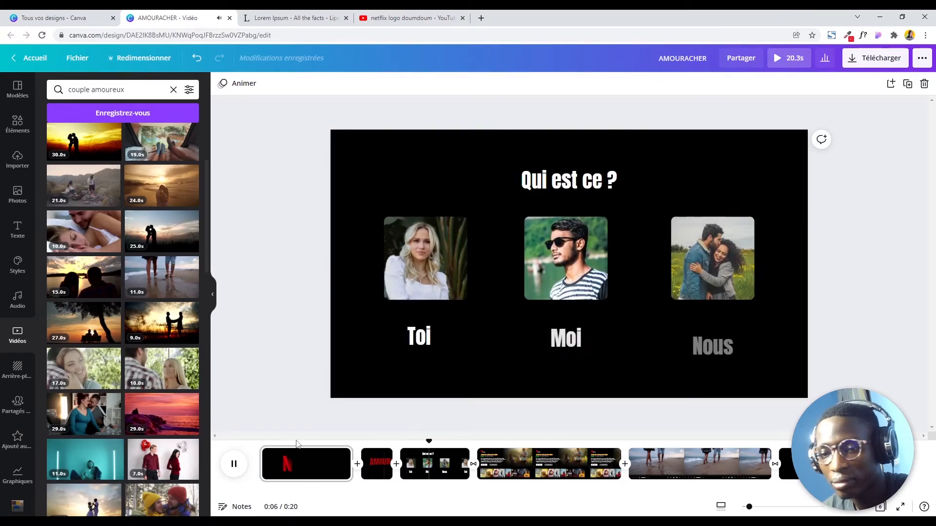
{"action": "left_click", "coordinate": [266, 442]}
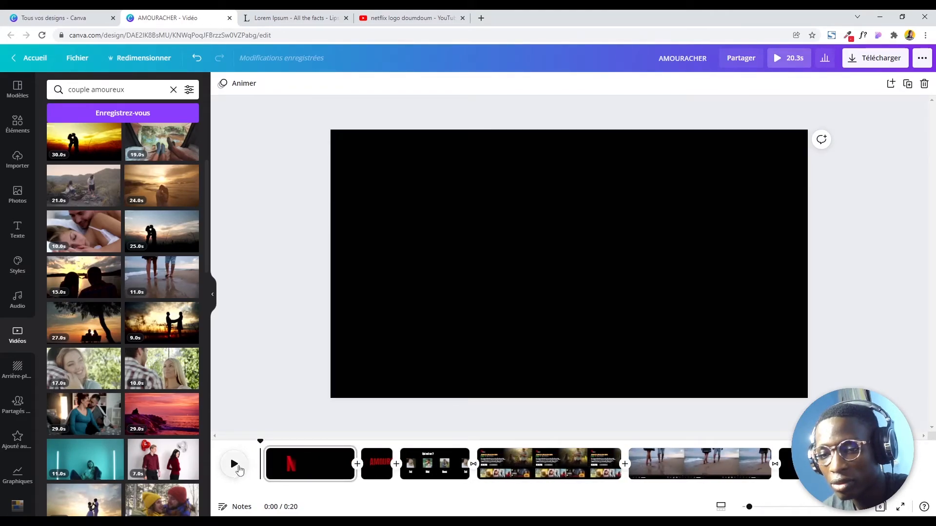
{"action": "left_click", "coordinate": [235, 465]}
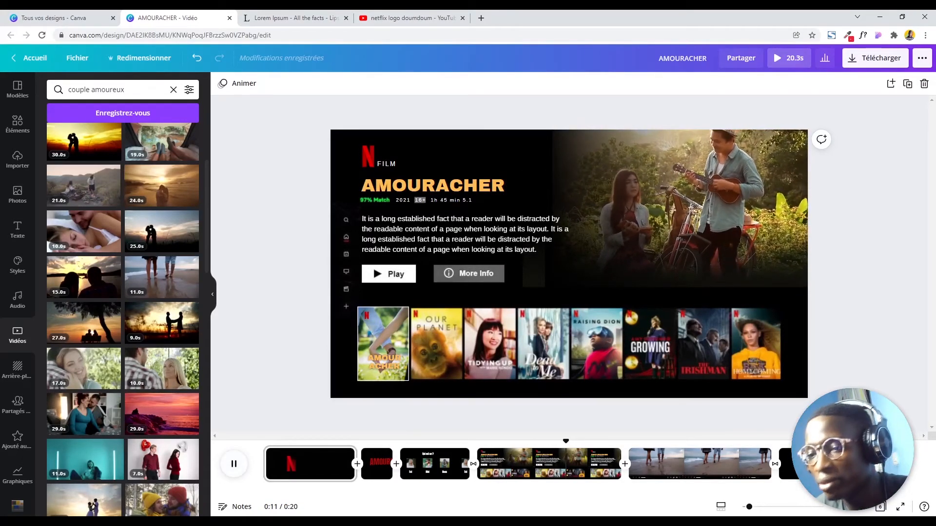
{"action": "left_click", "coordinate": [232, 466]}
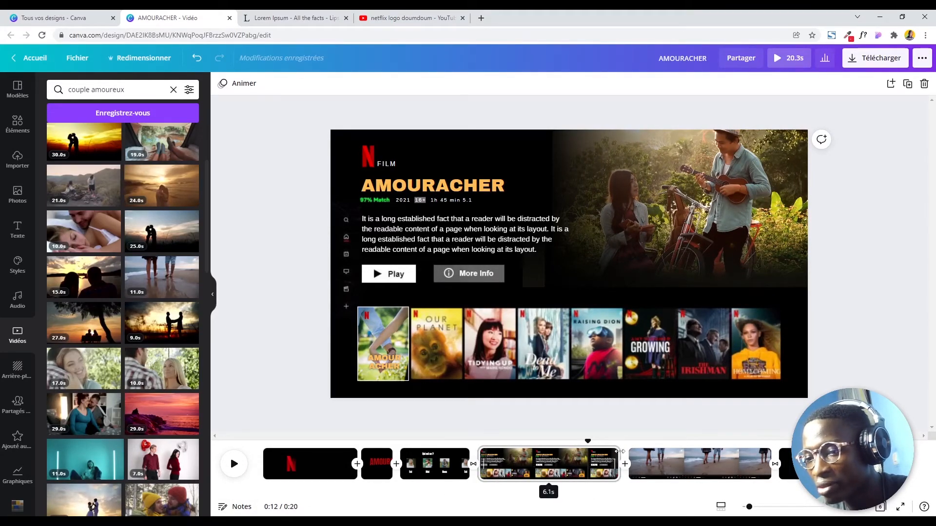
- Shorten the film page slightly and lengthen the player page with the couple on the beach
{"action": "left_click_drag", "start_coordinate": [618, 452], "coordinate": [599, 452]}
{"action": "left_click_drag", "start_coordinate": [743, 450], "coordinate": [770, 451]}
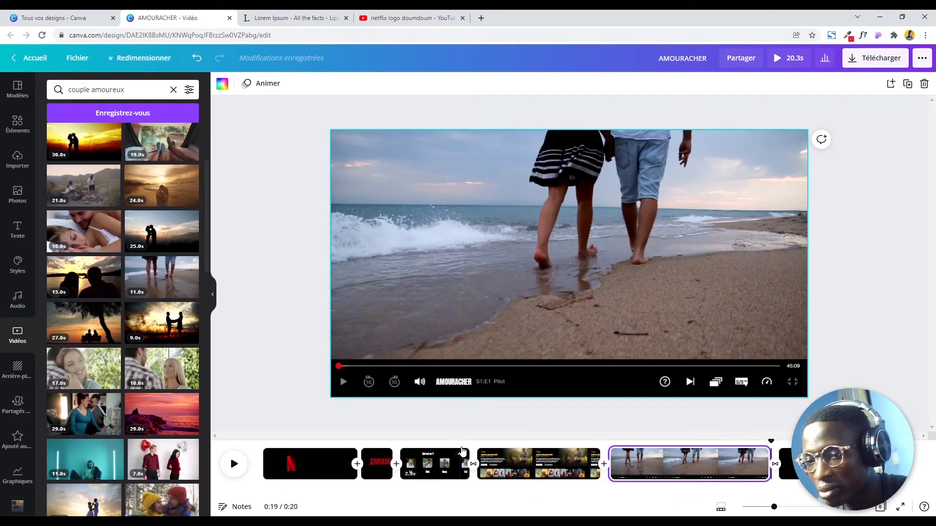
- Extend the Qui est ce ? page to 3.8 s
{"action": "left_click_drag", "start_coordinate": [467, 450], "coordinate": [473, 449]}
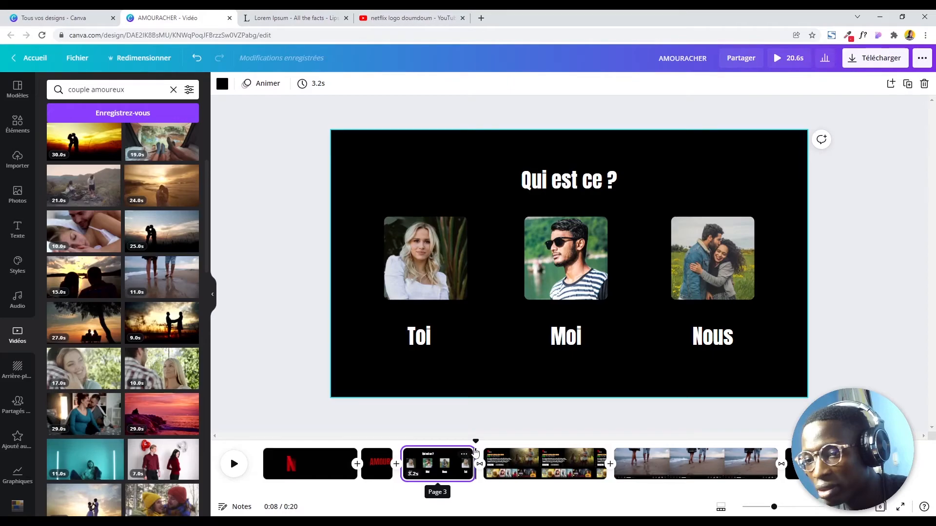
{"action": "left_click", "coordinate": [475, 451]}
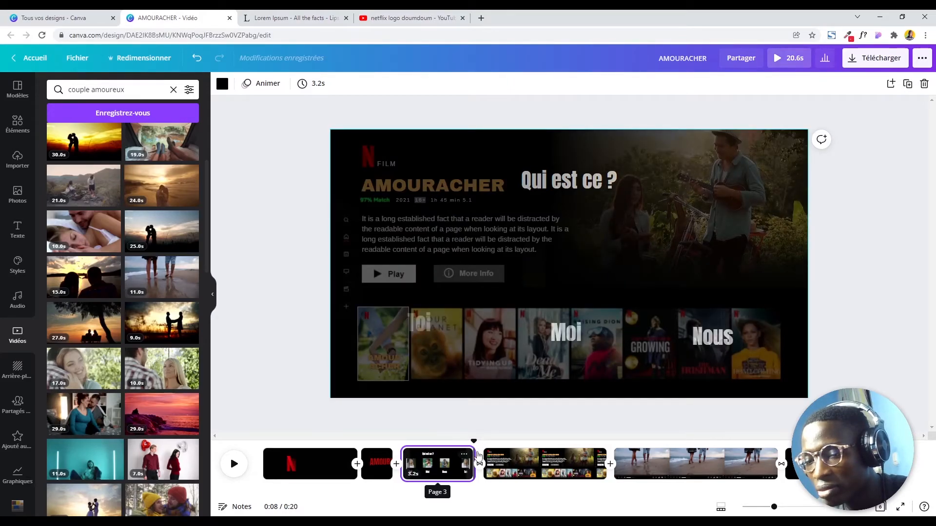
{"action": "left_click_drag", "start_coordinate": [478, 455], "coordinate": [491, 456]}
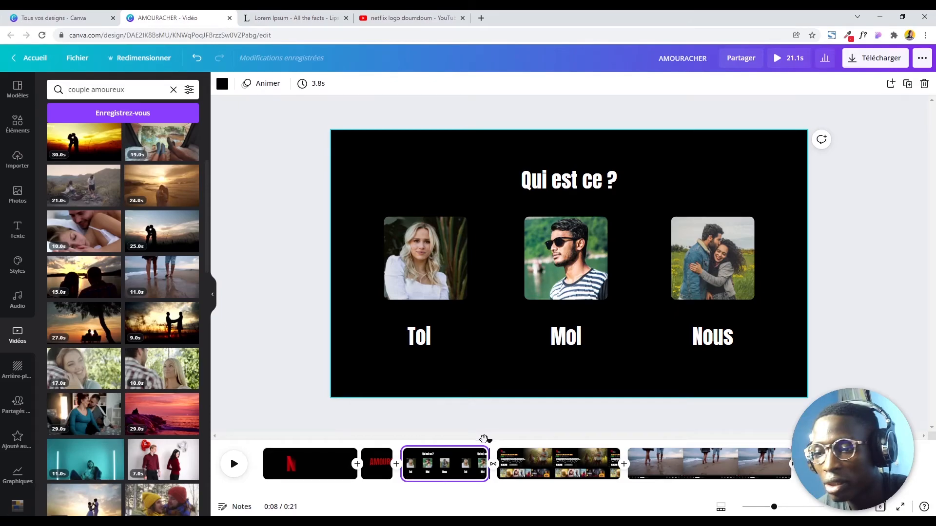
- Review the video from the opening logo to the final black page to check the pacing and transitions
{"action": "left_click", "coordinate": [278, 451]}
{"action": "left_click", "coordinate": [234, 464]}
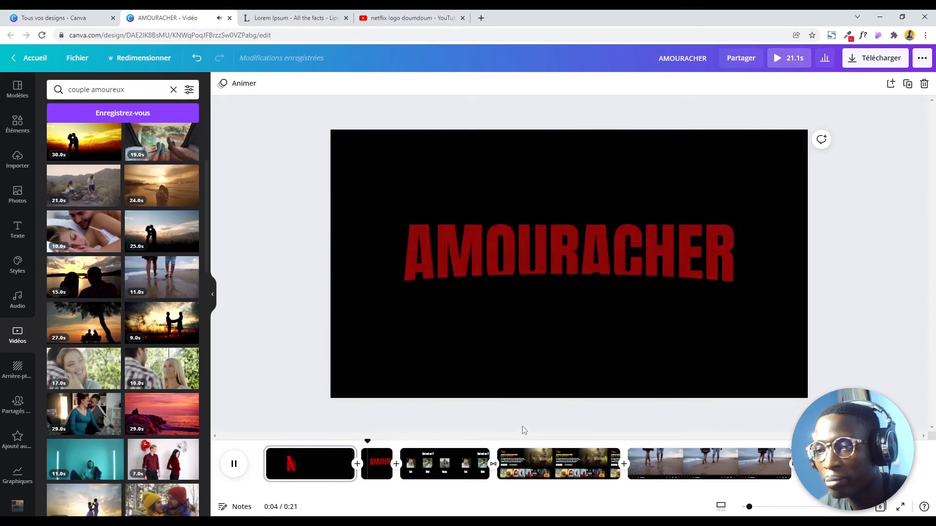
{"action": "left_click", "coordinate": [417, 461]}
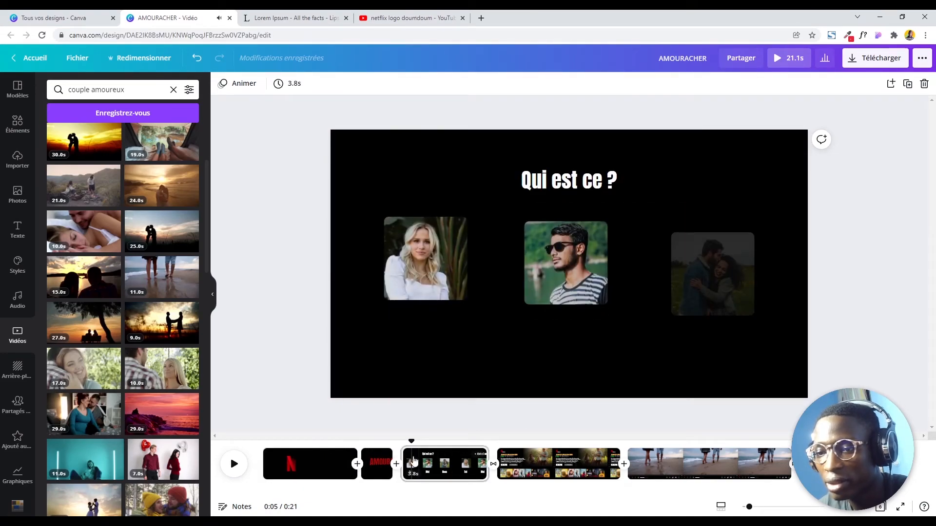
{"action": "key", "text": "space"}
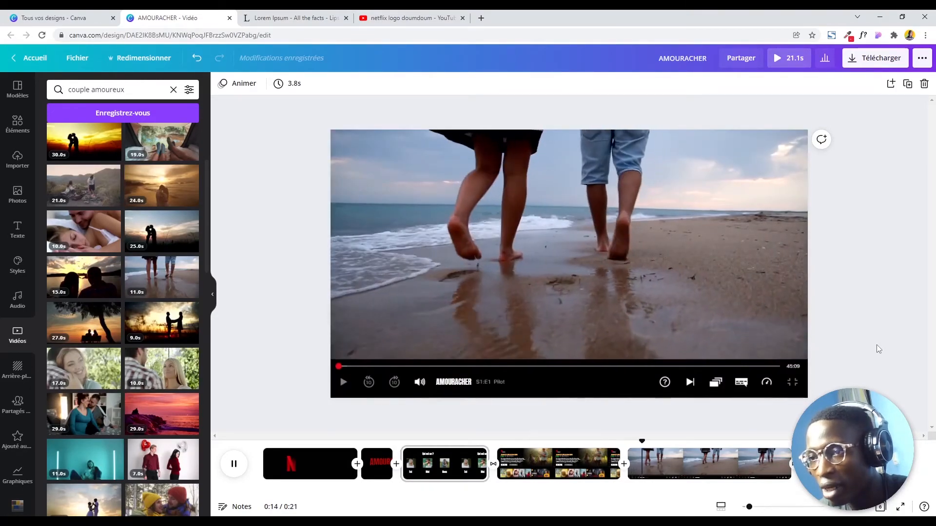
{"action": "left_click", "coordinate": [717, 412]}
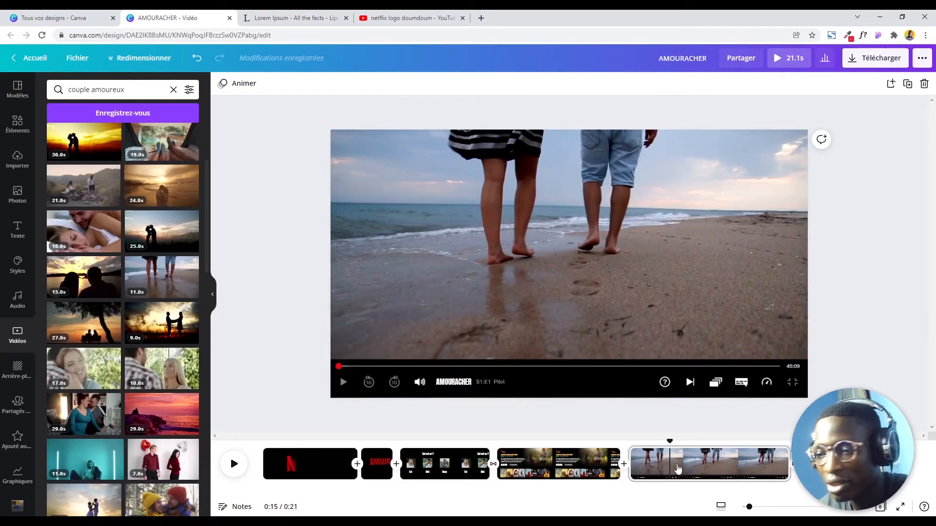
{"action": "key", "text": "Right"}
{"action": "key", "text": "Left"}
{"action": "key", "text": "Left"}
{"action": "key", "text": "Left"}
{"action": "key", "text": "Left"}
{"action": "key", "text": "Left"}
{"action": "key", "text": "Left"}
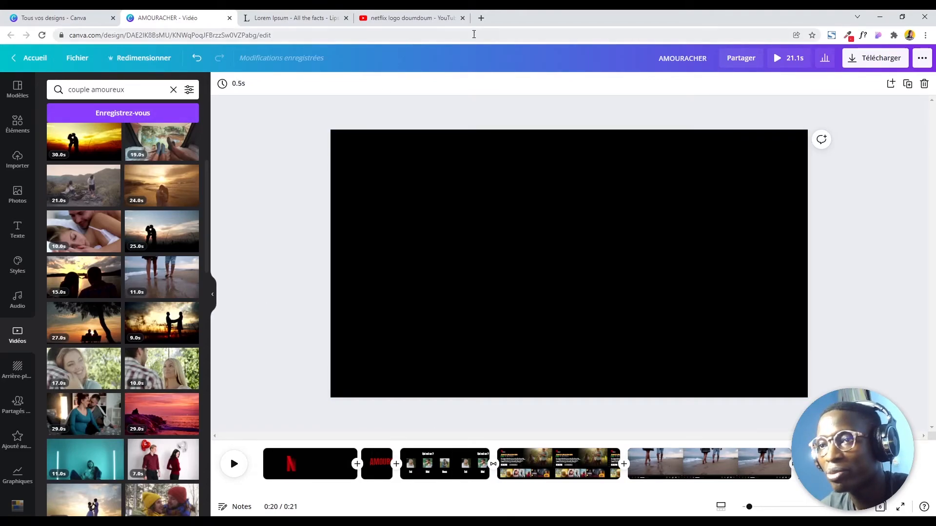
- Open the PremiumBeat website in a new browser tab
{"action": "left_click", "coordinate": [482, 18]}
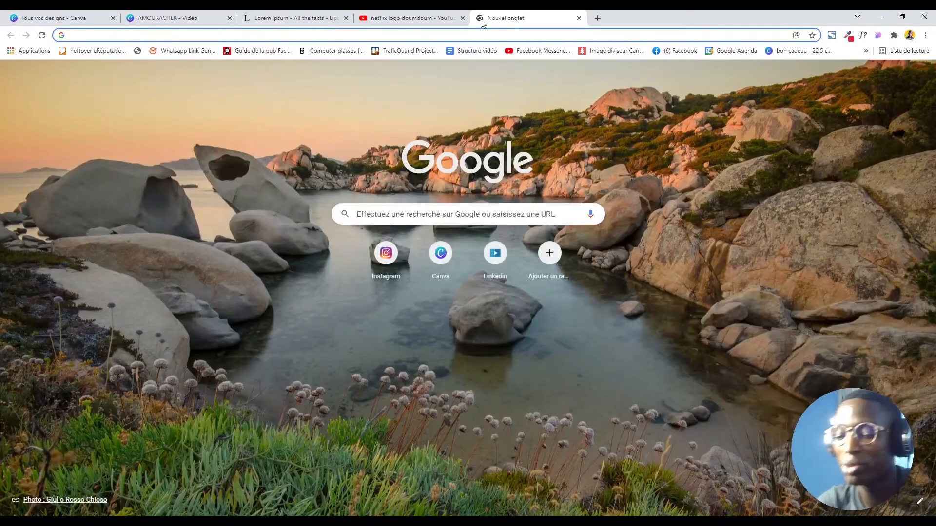
{"action": "type", "text": "PREM"}
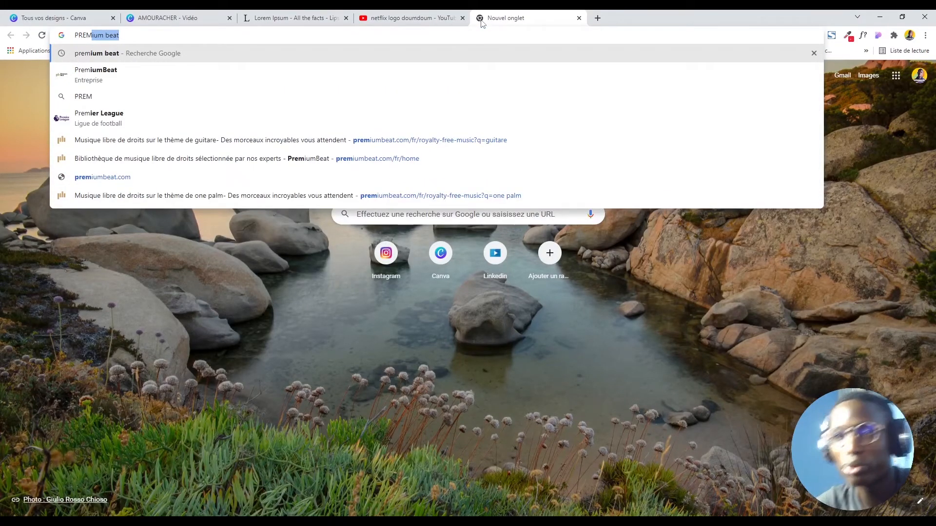
{"action": "left_click", "coordinate": [165, 74]}
{"action": "left_click", "coordinate": [180, 165]}
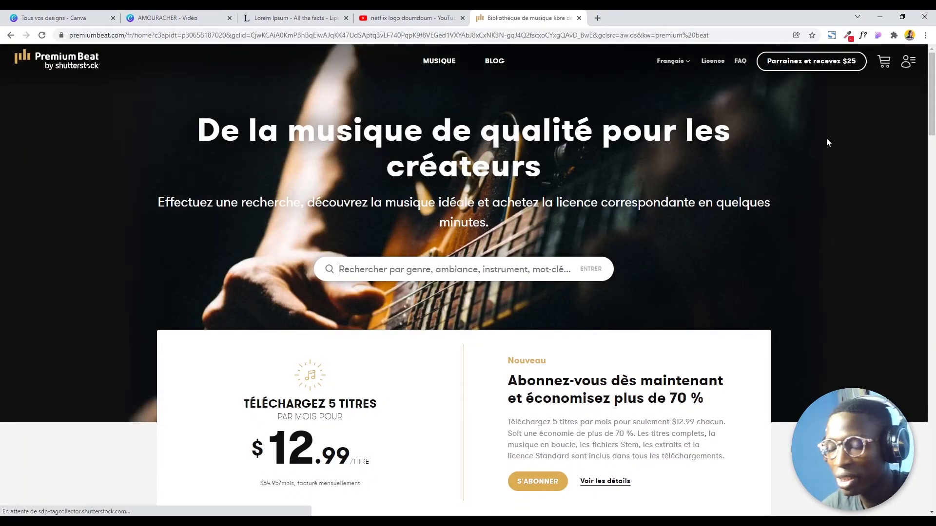
- Look over the PremiumBeat home page and search the music library for ONE PALM
{"action": "scroll", "coordinate": [828, 142], "scroll_direction": "down", "scroll_amount": 9}
{"action": "scroll", "coordinate": [827, 141], "scroll_direction": "up", "scroll_amount": 7}
{"action": "scroll", "coordinate": [826, 140], "scroll_direction": "up", "scroll_amount": 2}
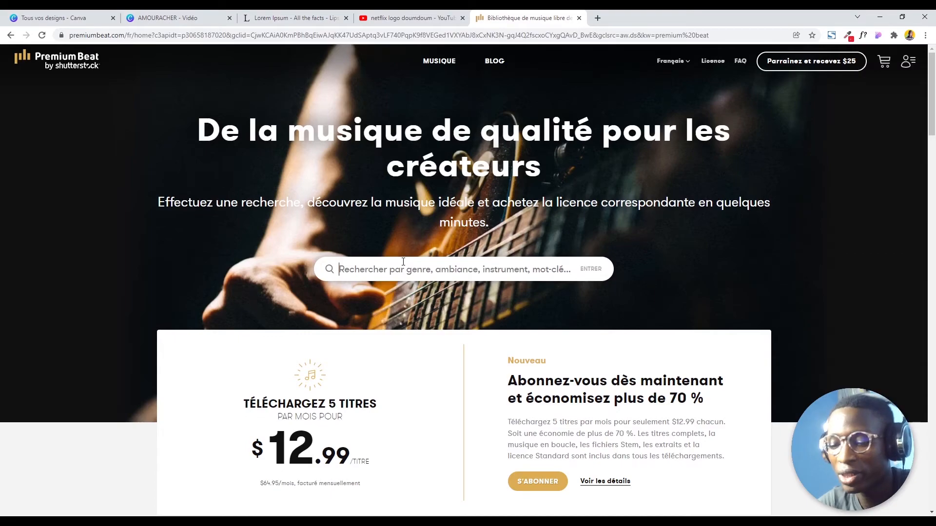
{"action": "type", "text": "o"}
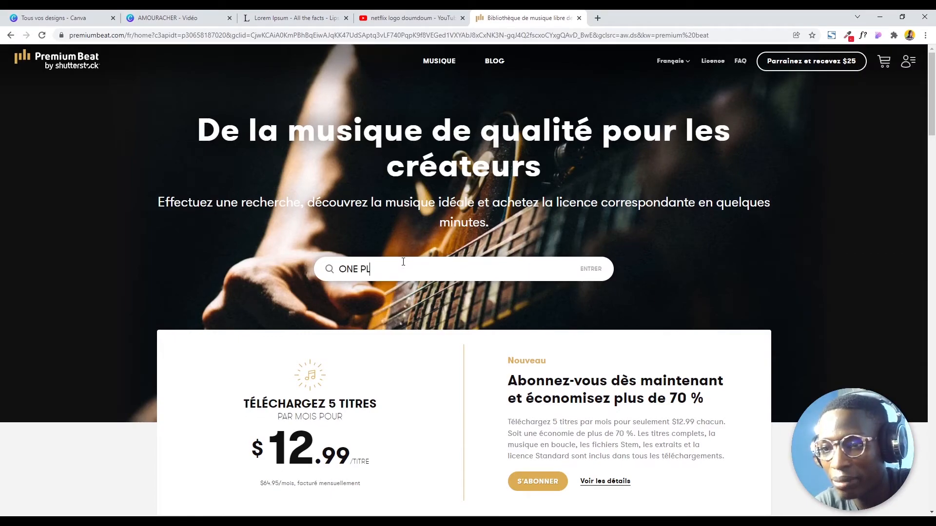
{"action": "key", "text": "Return"}
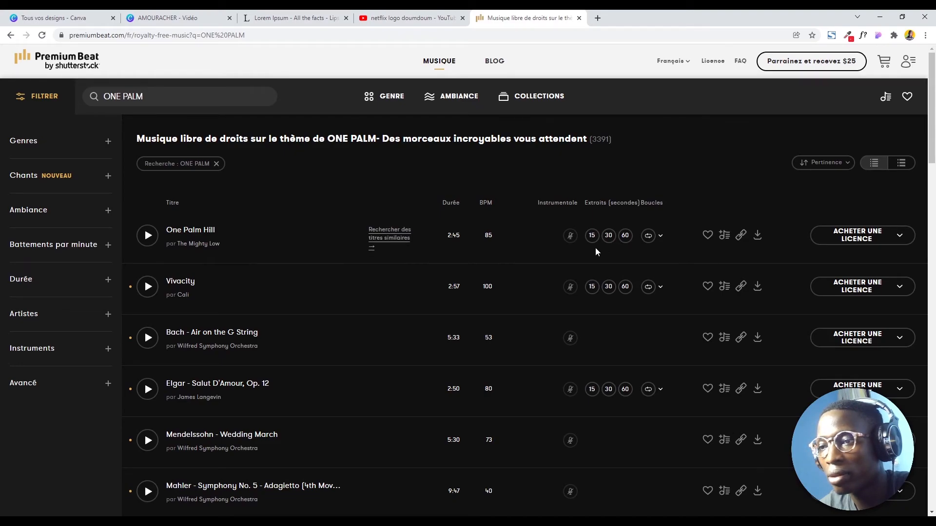
- Listen to the full One Palm Hill track and its 15-second extract, pausing each preview
{"action": "left_click", "coordinate": [146, 236]}
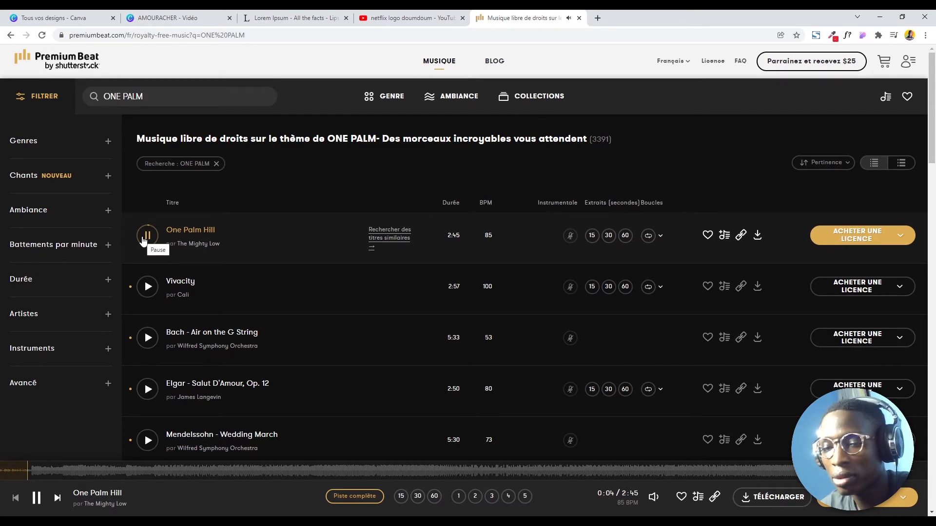
{"action": "left_click", "coordinate": [144, 240]}
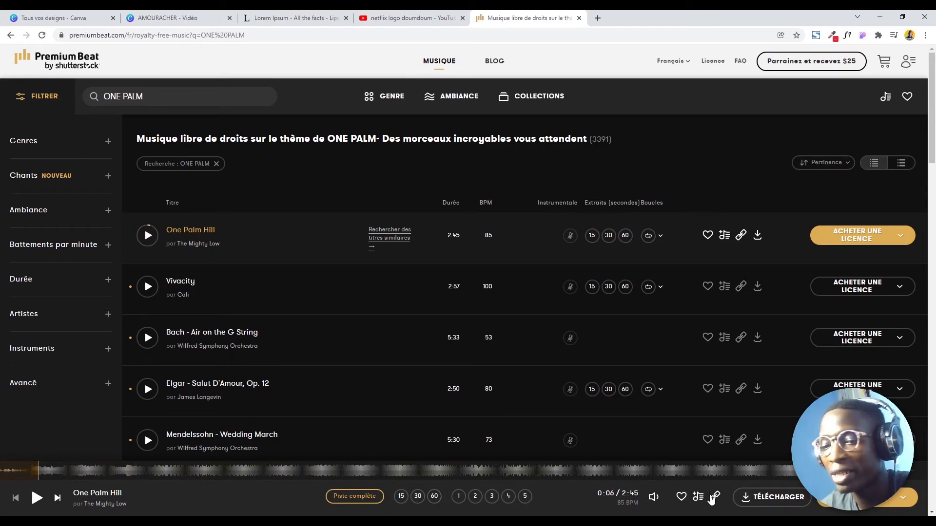
{"action": "left_click", "coordinate": [401, 497]}
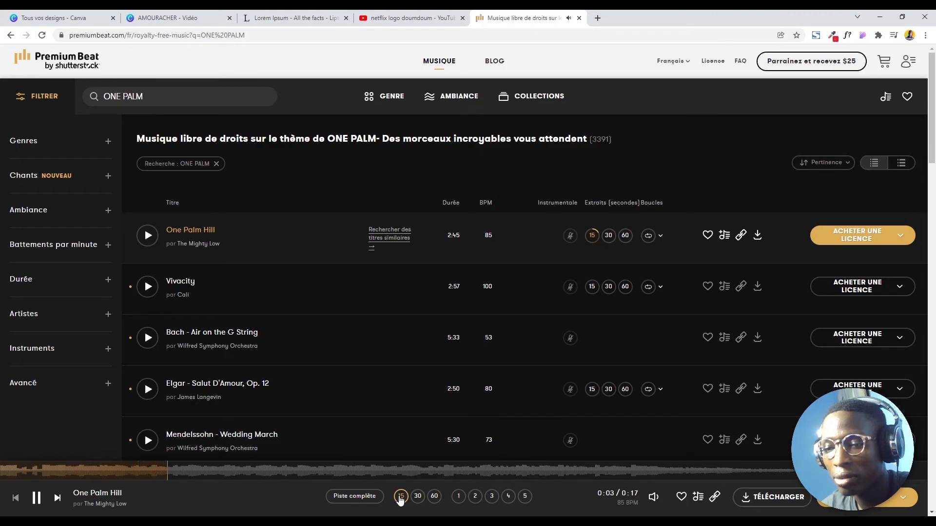
{"action": "left_click", "coordinate": [36, 504]}
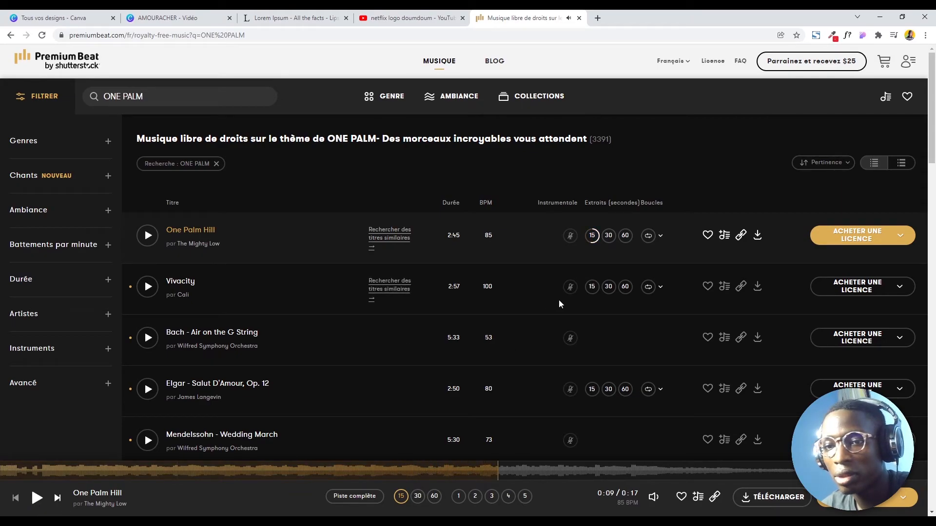
- Download the 15-second preview extract of One Palm Hill and pause the track playing on the page
{"action": "left_click", "coordinate": [592, 239]}
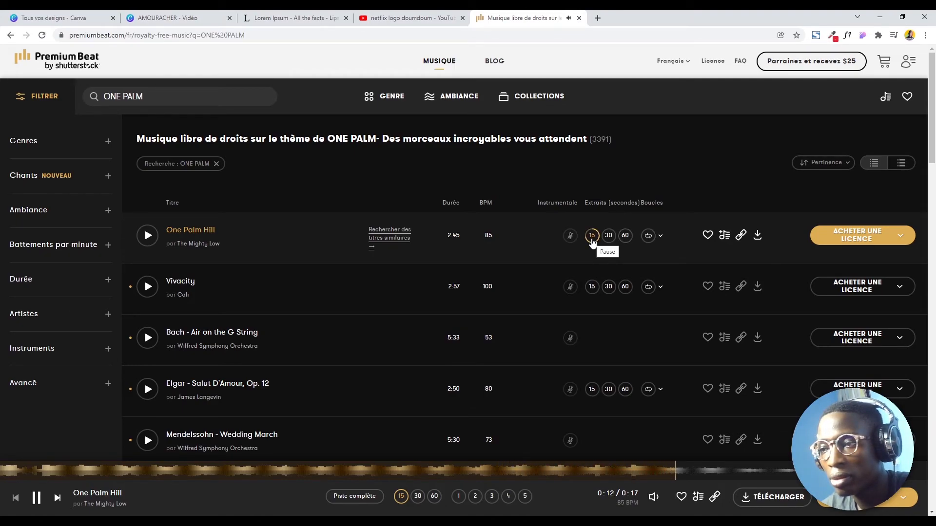
{"action": "left_click", "coordinate": [757, 236]}
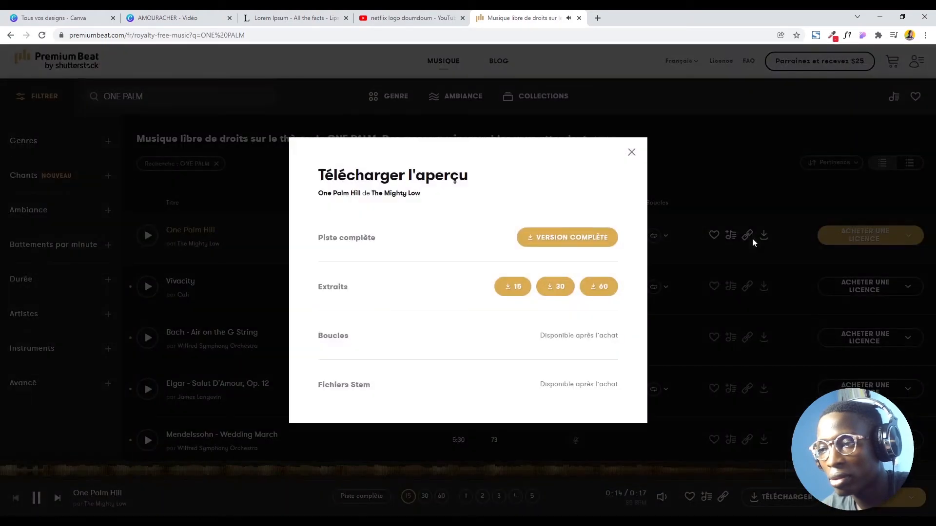
{"action": "left_click", "coordinate": [515, 291]}
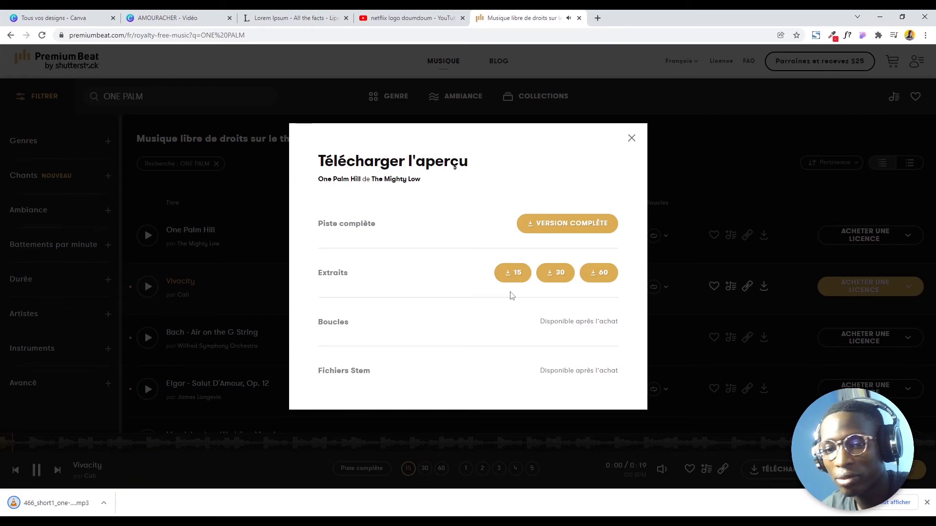
{"action": "left_click", "coordinate": [631, 139]}
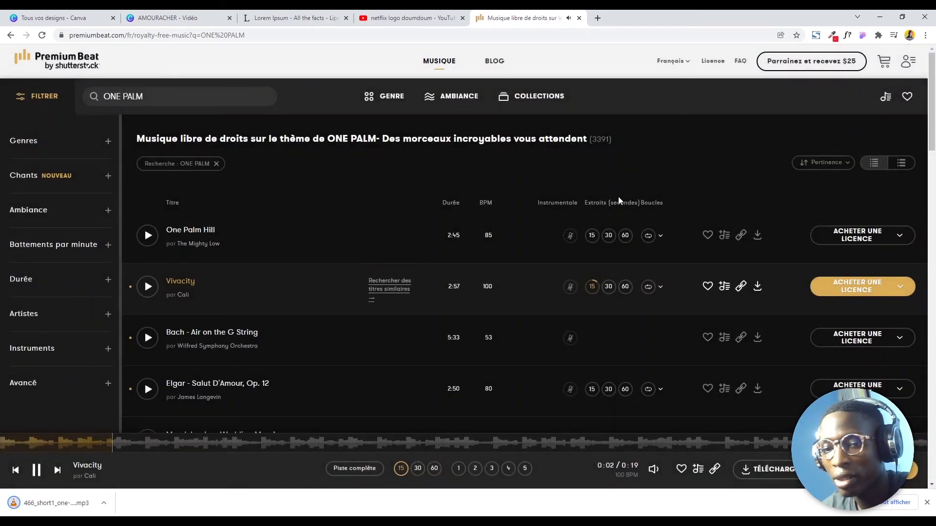
{"action": "left_click", "coordinate": [37, 474]}
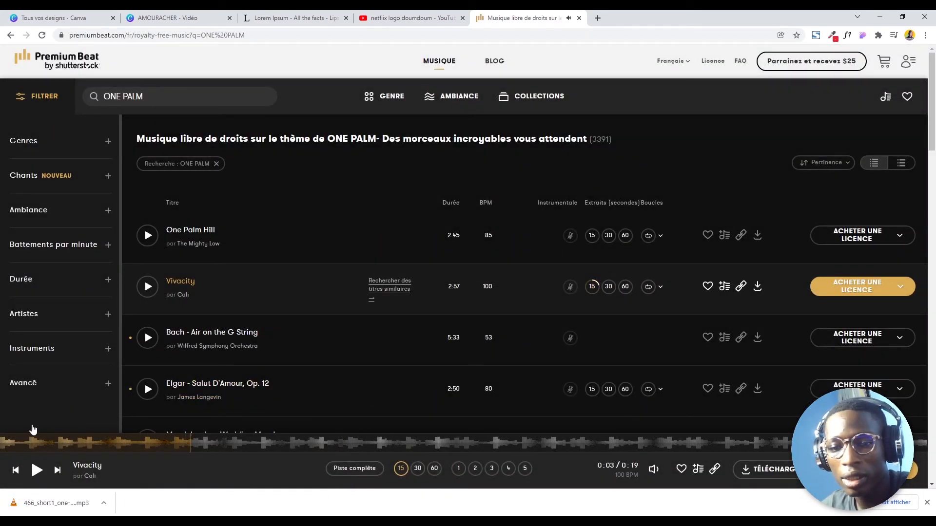
- Switch to the AMOURACHER video in Canva and import 466_short1_one-palm-hill_0017_preview.mp3 from the Téléchargements folder
{"action": "left_click", "coordinate": [184, 18]}
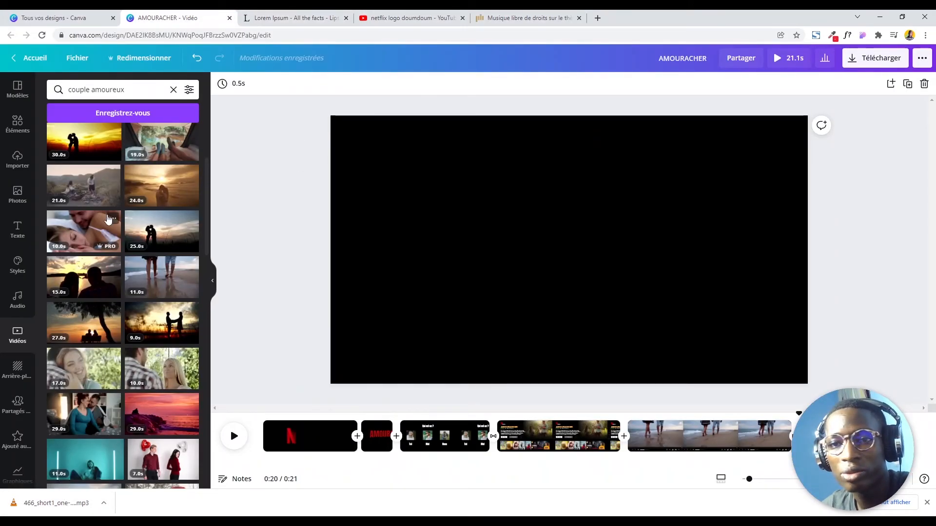
{"action": "scroll", "coordinate": [109, 217], "scroll_direction": "up", "scroll_amount": 3}
{"action": "left_click", "coordinate": [16, 117]}
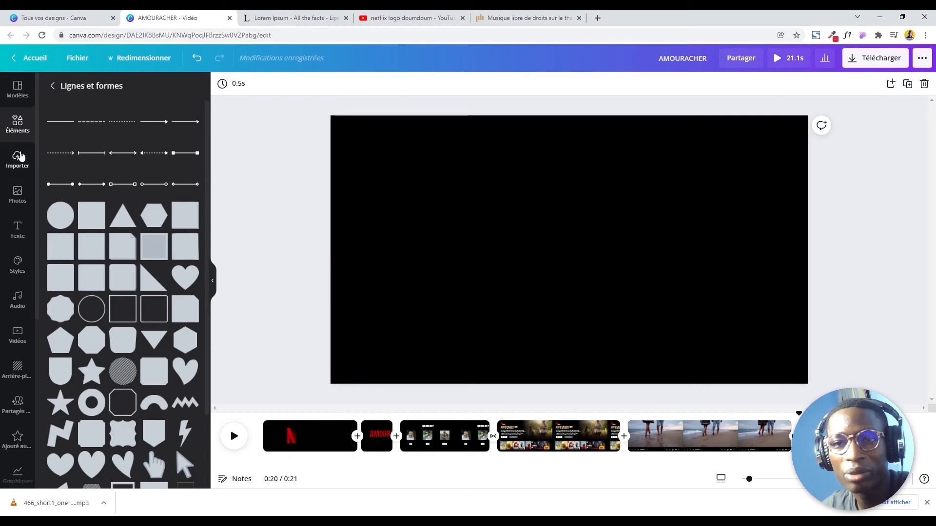
{"action": "left_click", "coordinate": [18, 159]}
{"action": "left_click", "coordinate": [126, 114]}
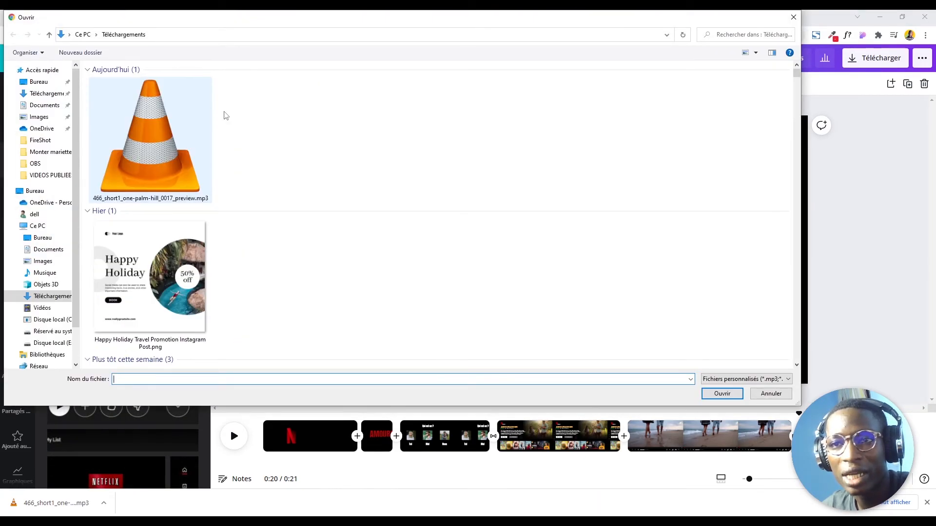
{"action": "left_click", "coordinate": [167, 150]}
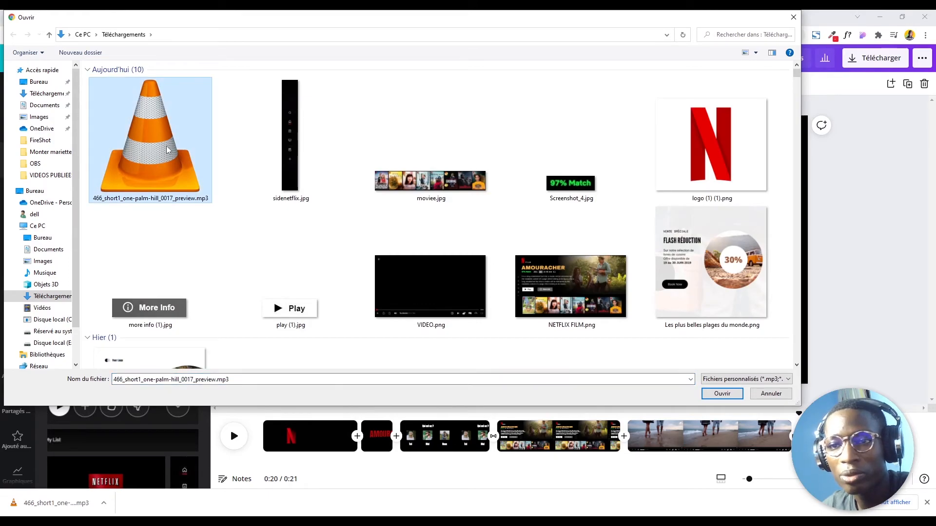
{"action": "left_click", "coordinate": [723, 395]}
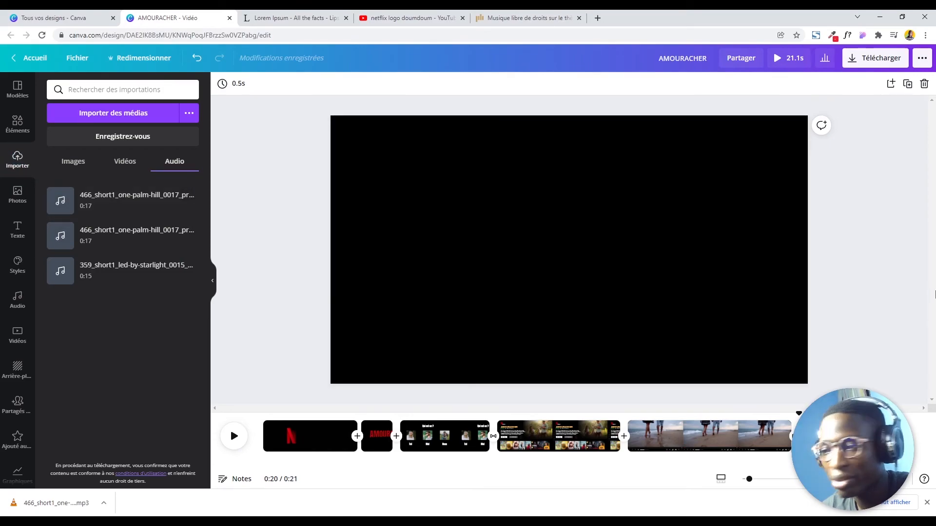
- Add the newly imported One Palm Hill audio from the start of the AMOURACHER title page and briefly play it
{"action": "left_click", "coordinate": [361, 454]}
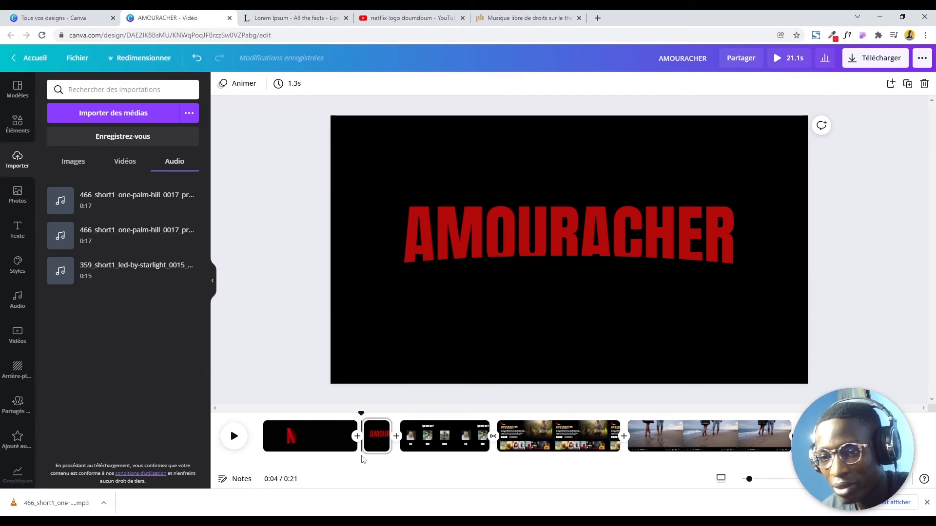
{"action": "left_click_drag", "start_coordinate": [362, 414], "coordinate": [360, 414]}
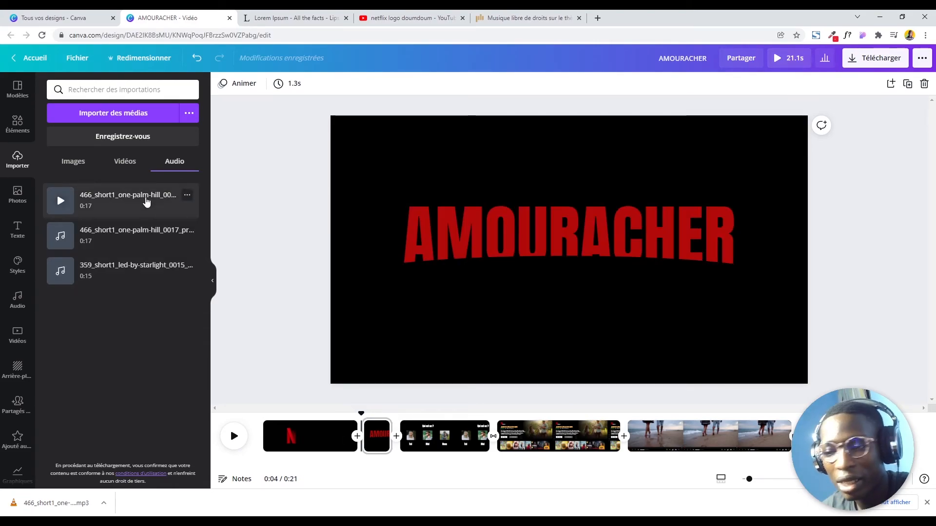
{"action": "left_click", "coordinate": [146, 202]}
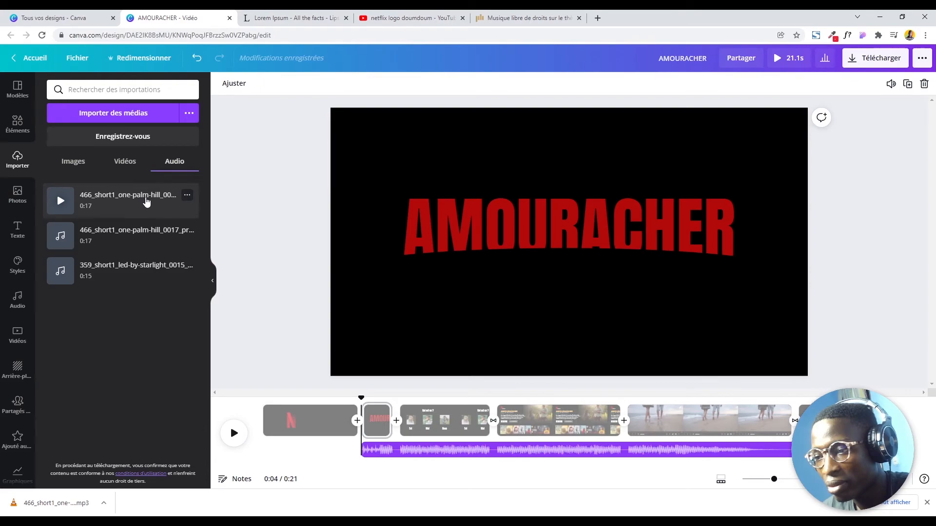
{"action": "key", "text": "space"}
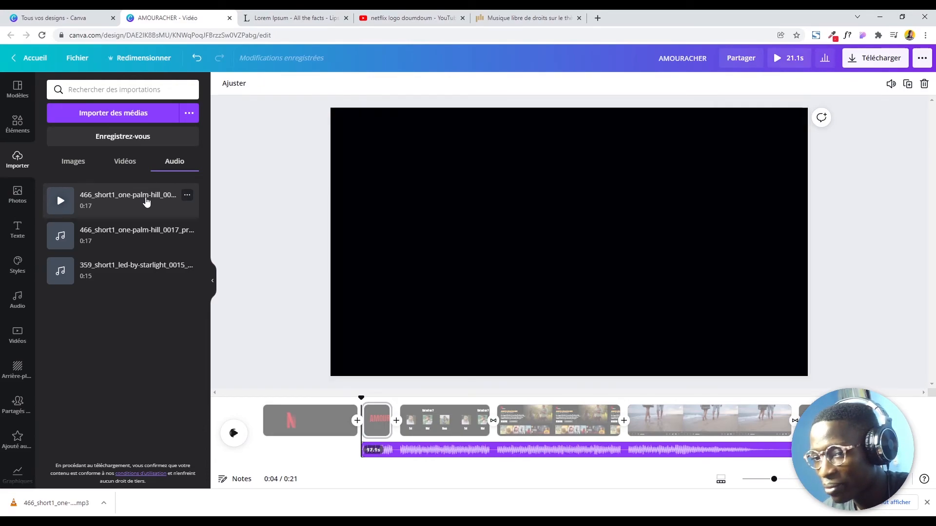
{"action": "key", "text": "space"}
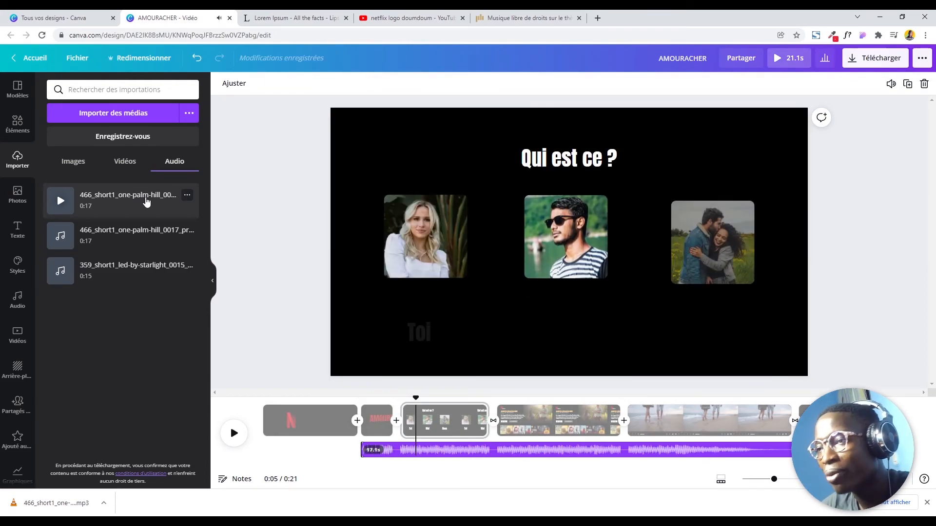
- Set the volume of the One Palm Hill audio track to 30
{"action": "left_click", "coordinate": [891, 84]}
{"action": "left_click_drag", "start_coordinate": [840, 112], "coordinate": [796, 118]}
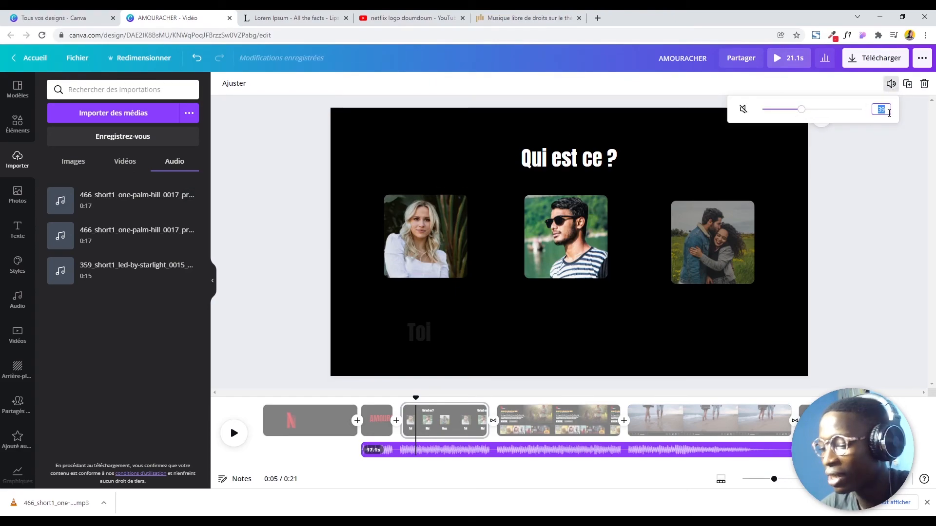
{"action": "type", "text": "30"}
{"action": "key", "text": "Return"}
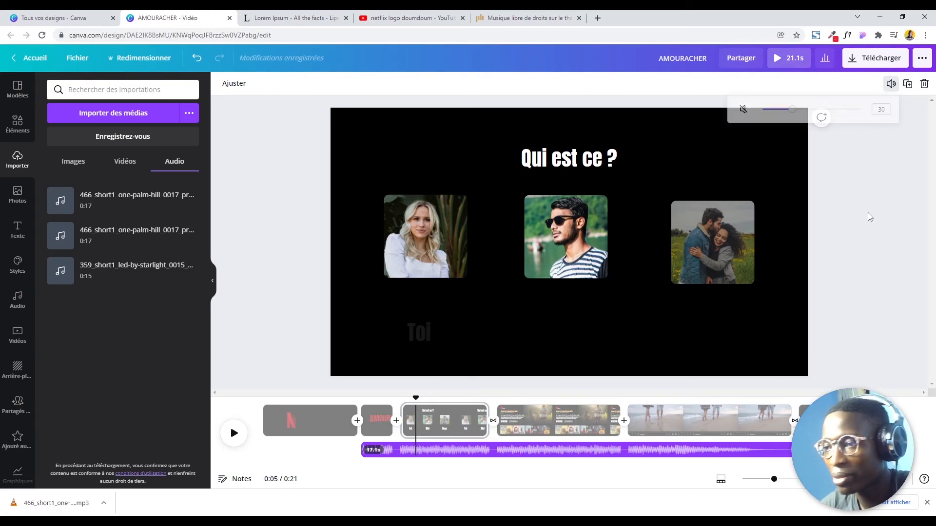
- Play the video from the beginning with its music, and check its opening in the full preview
{"action": "left_click_drag", "start_coordinate": [415, 397], "coordinate": [212, 433]}
{"action": "left_click", "coordinate": [226, 441]}
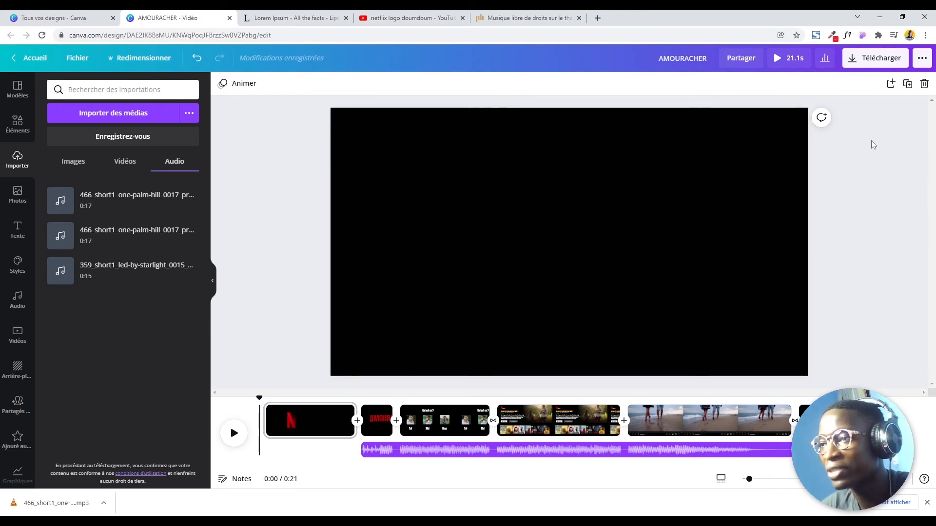
{"action": "left_click", "coordinate": [778, 58]}
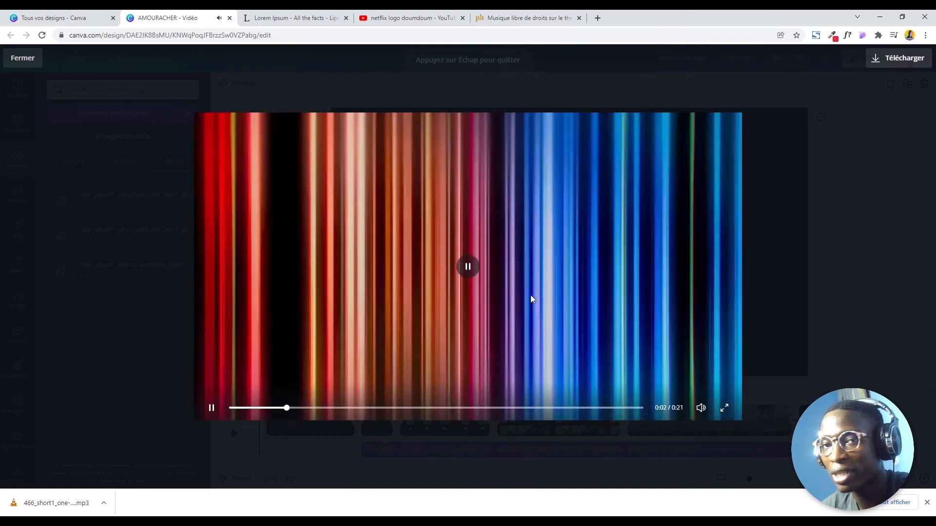
{"action": "left_click", "coordinate": [531, 299]}
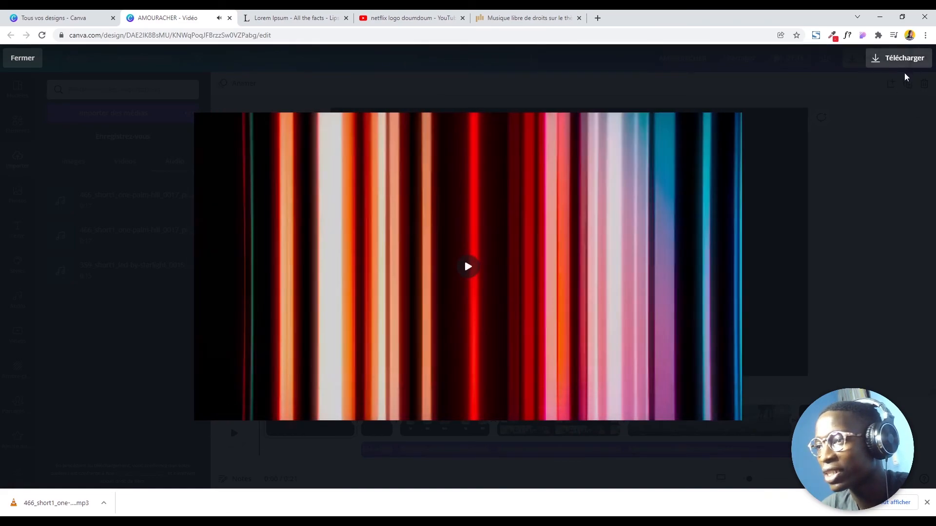
- Download all six pages of the design as an MP4 video
{"action": "left_click", "coordinate": [884, 59]}
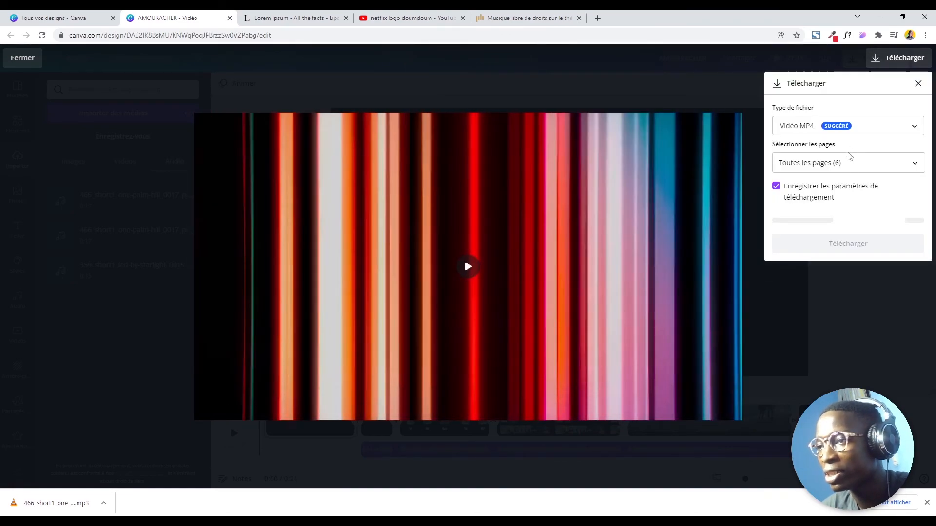
{"action": "left_click", "coordinate": [796, 128]}
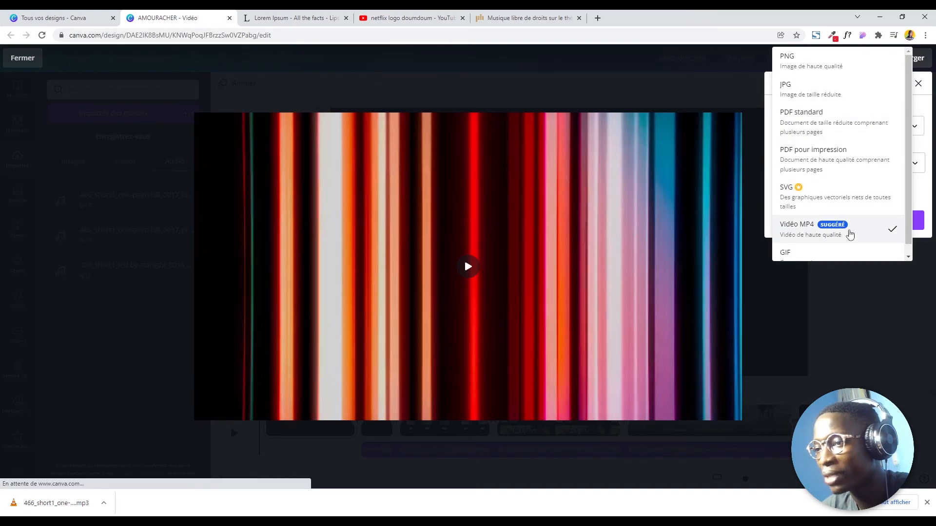
{"action": "left_click", "coordinate": [848, 234]}
{"action": "left_click", "coordinate": [833, 162]}
{"action": "left_click", "coordinate": [835, 162]}
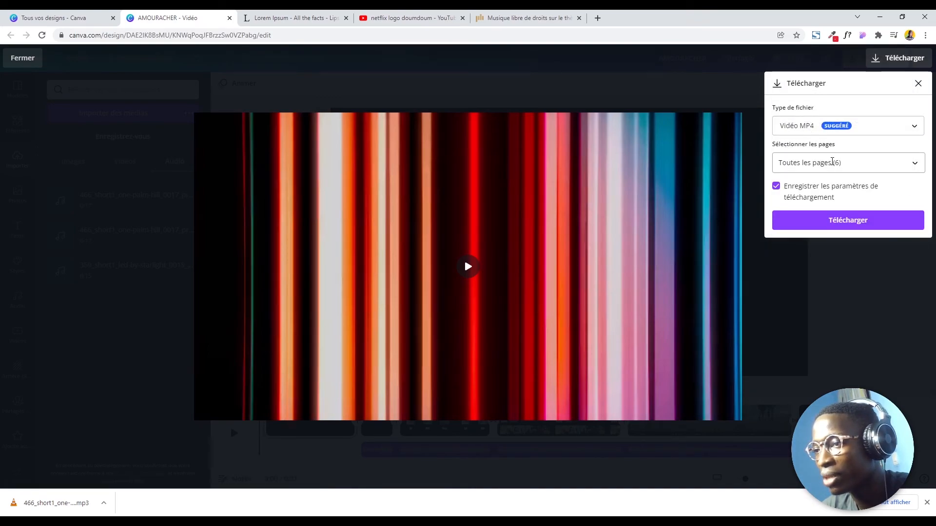
{"action": "left_click", "coordinate": [879, 222]}
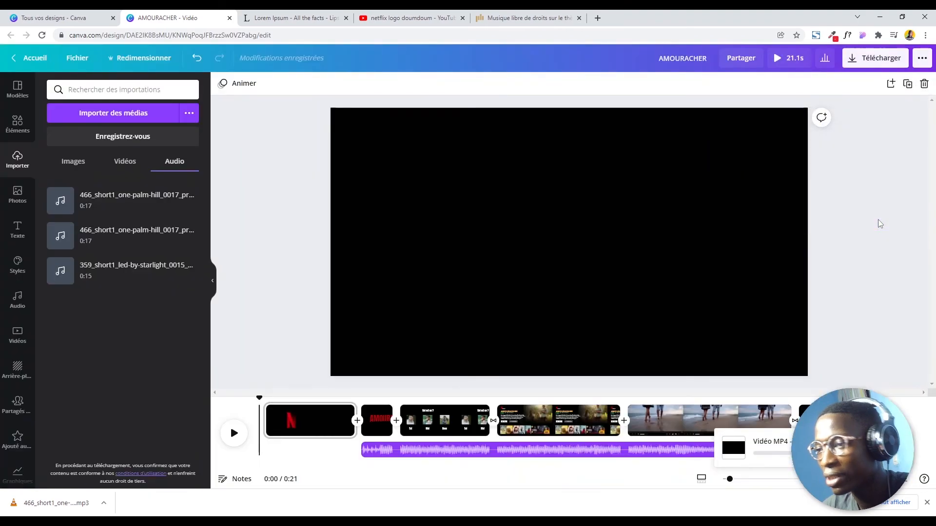